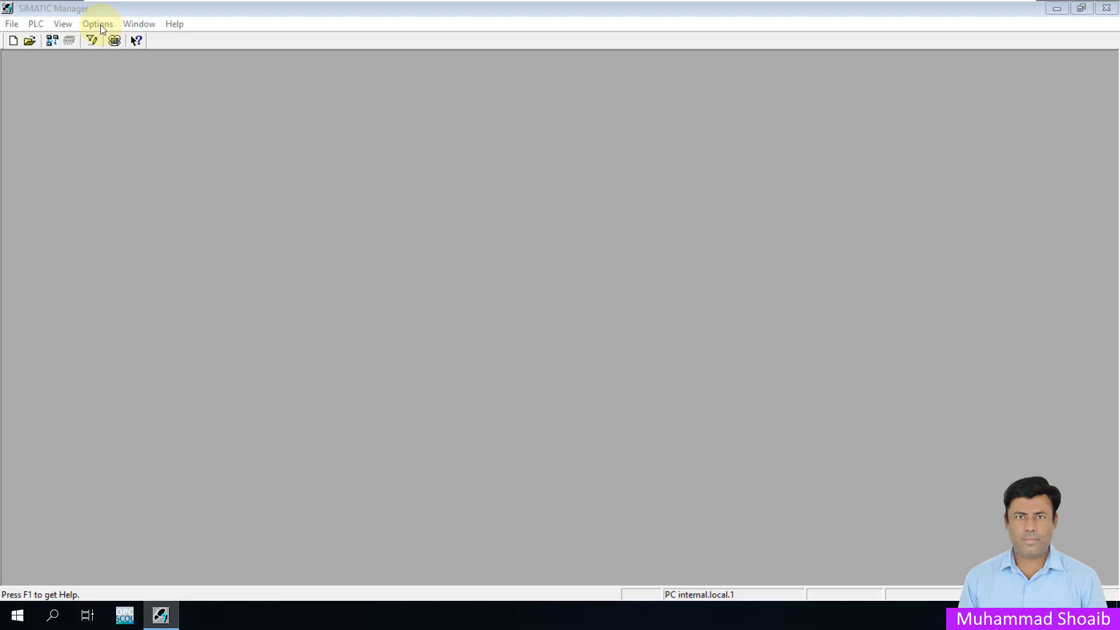
# Step: Examine the language, mnemonics and storage location settings in the application's Customize options
pyautogui.click(100, 25)
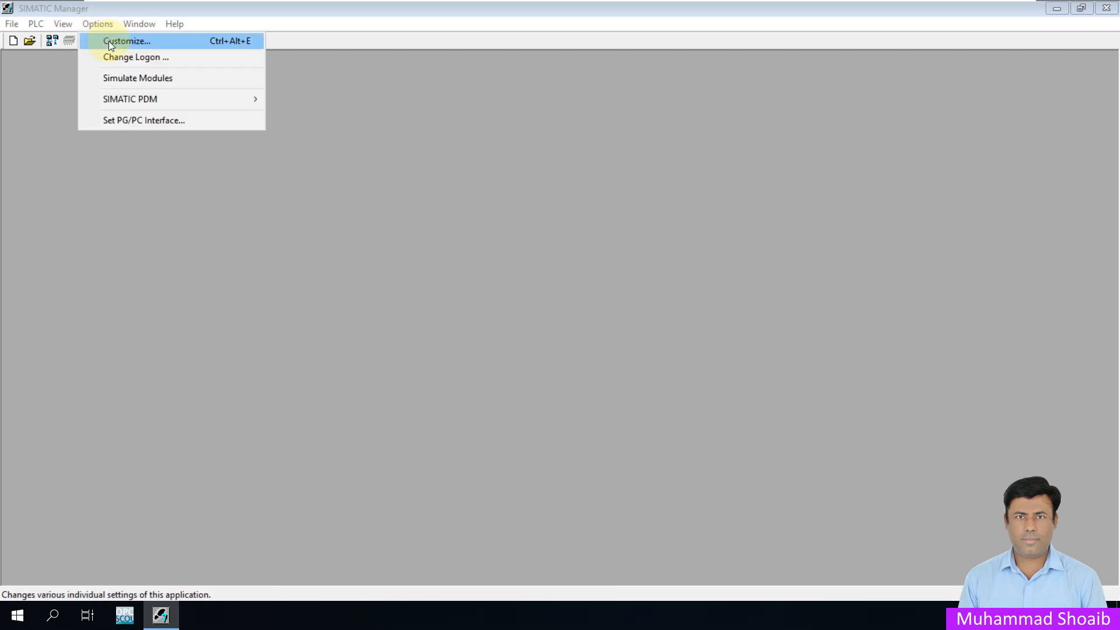
pyautogui.click(109, 41)
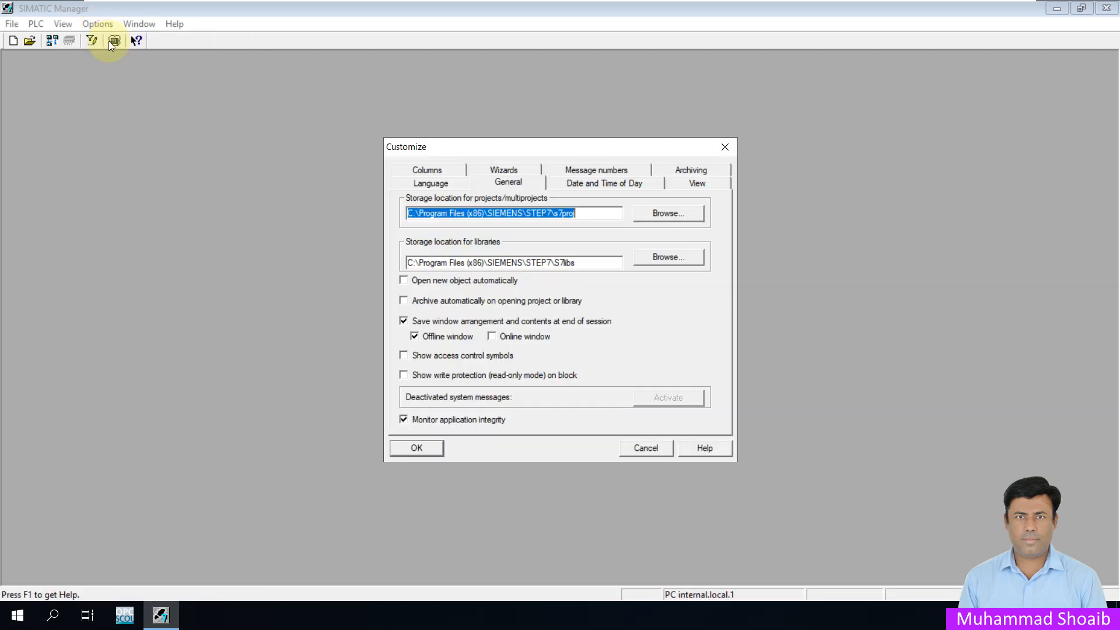
pyautogui.click(437, 184)
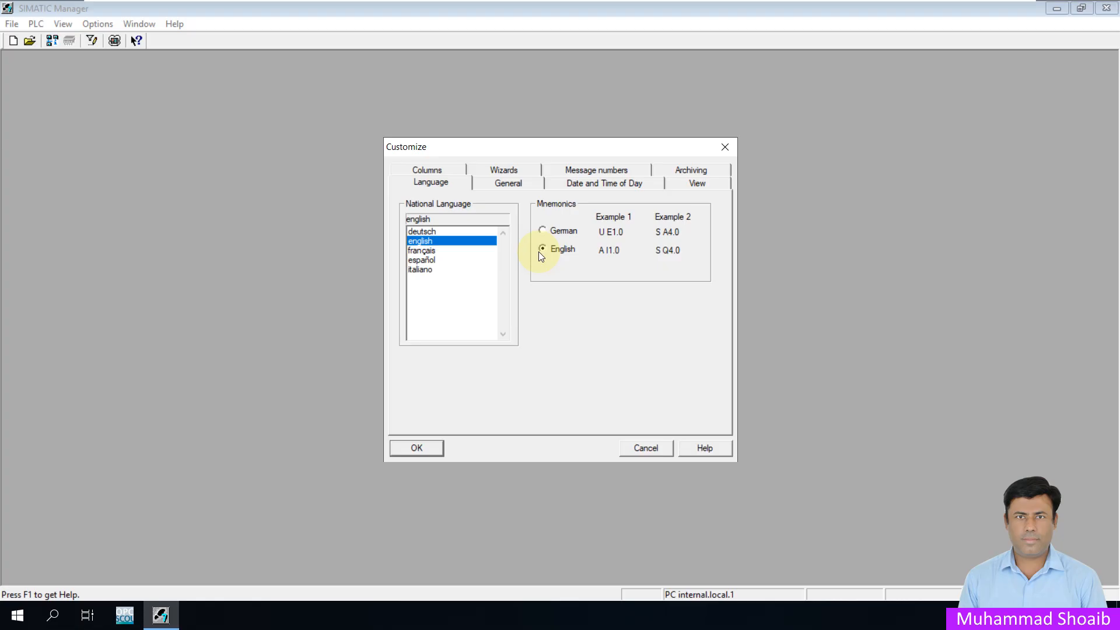
pyautogui.click(526, 183)
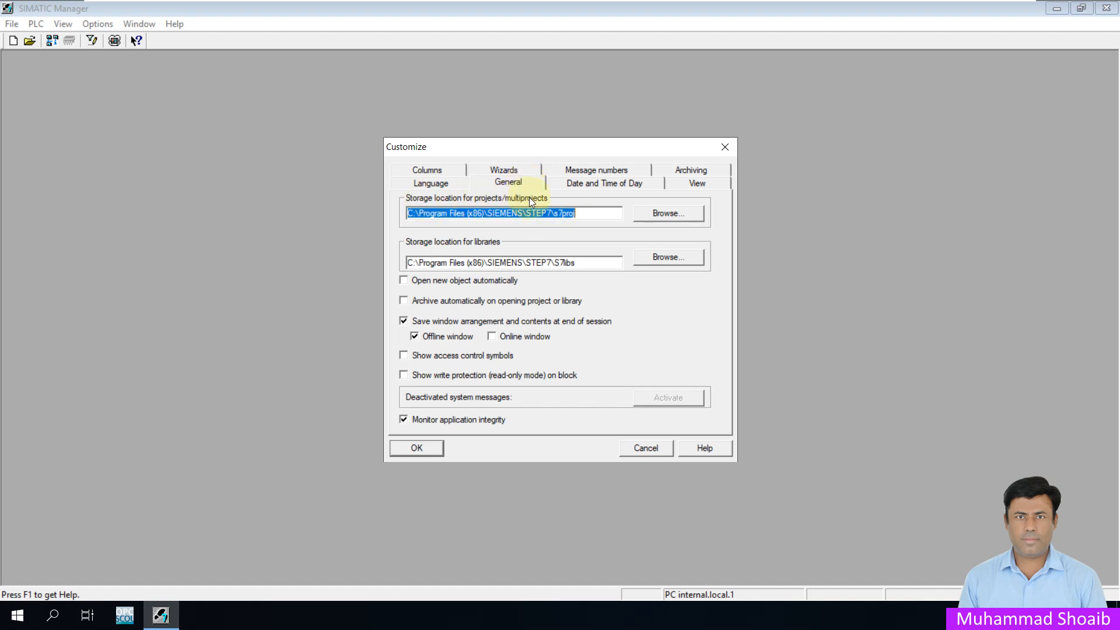
pyautogui.click(581, 263)
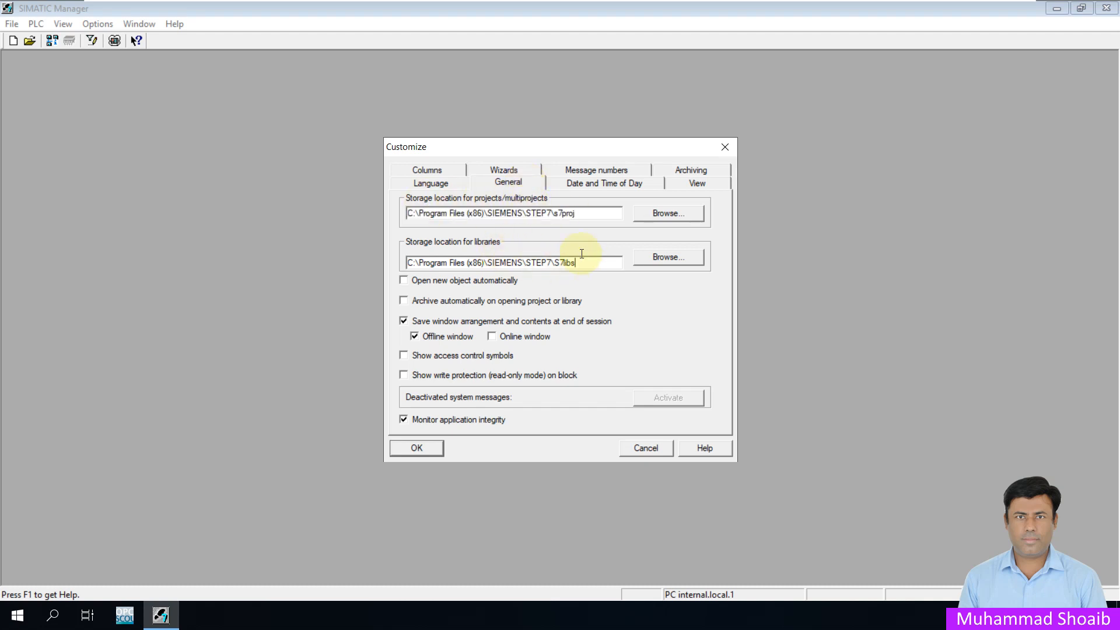
pyautogui.click(590, 214)
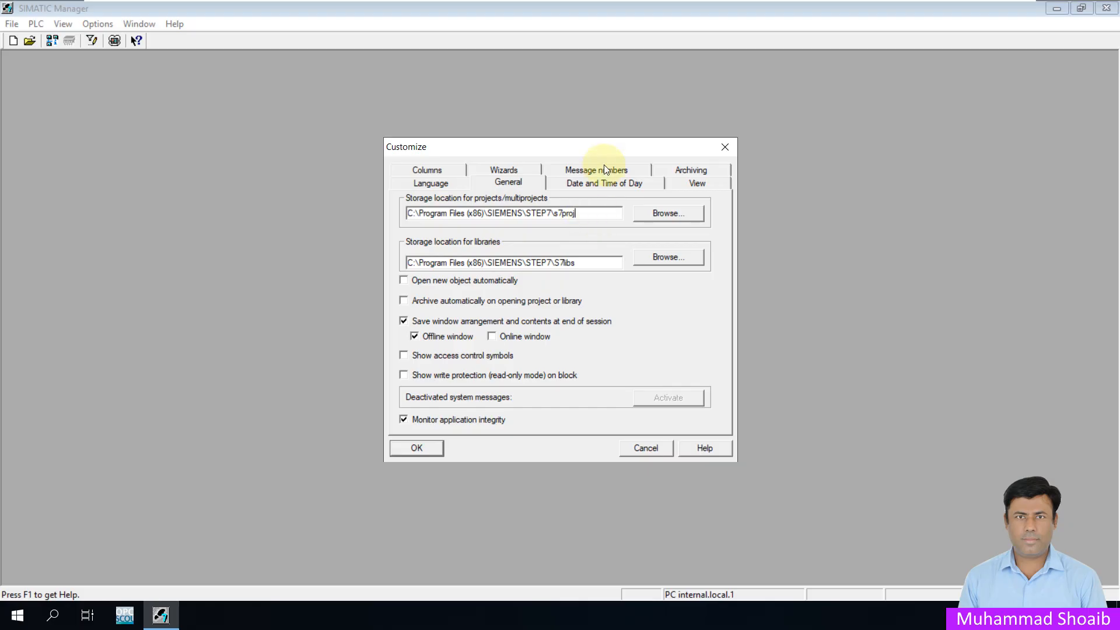
# Step: Examine the archiving settings and the available archiving programs, and close the Customize options without saving
pyautogui.click(694, 171)
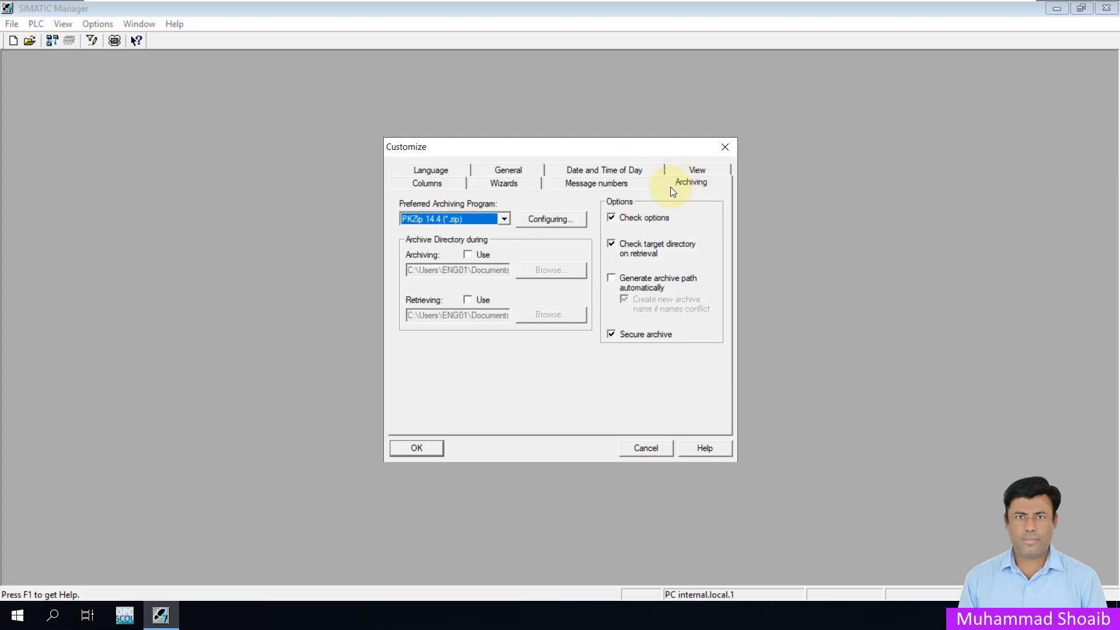
pyautogui.click(503, 219)
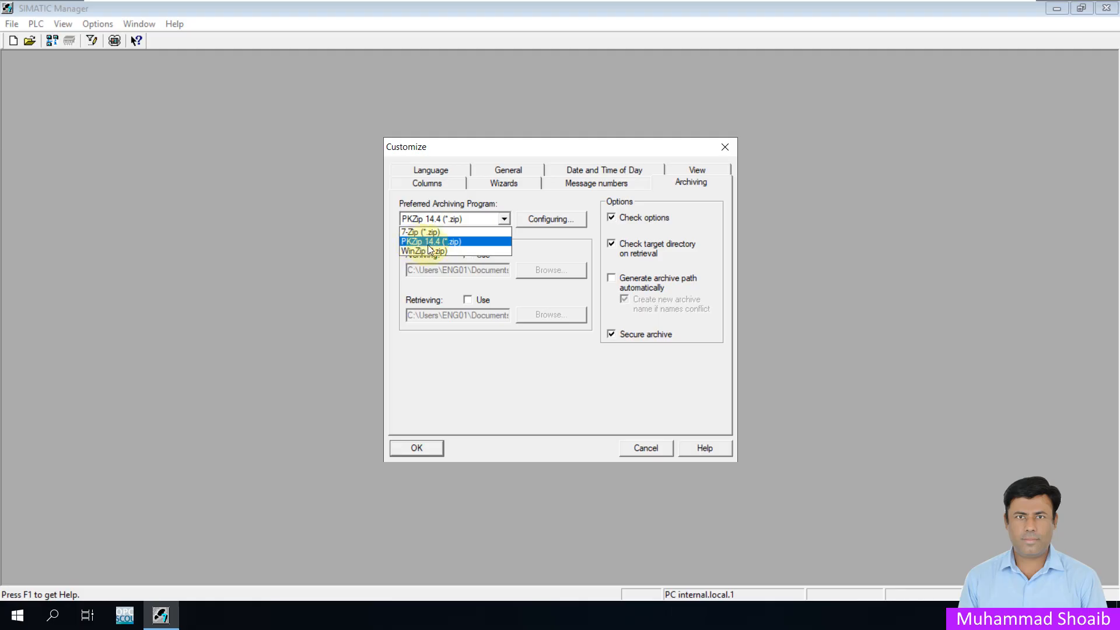
pyautogui.click(538, 237)
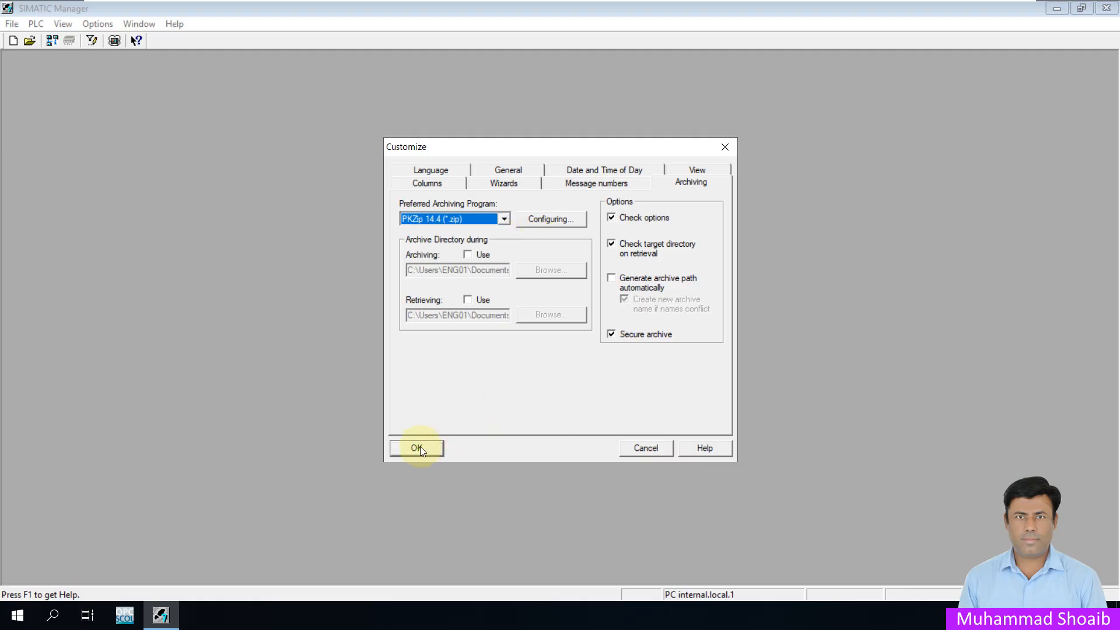
pyautogui.click(639, 446)
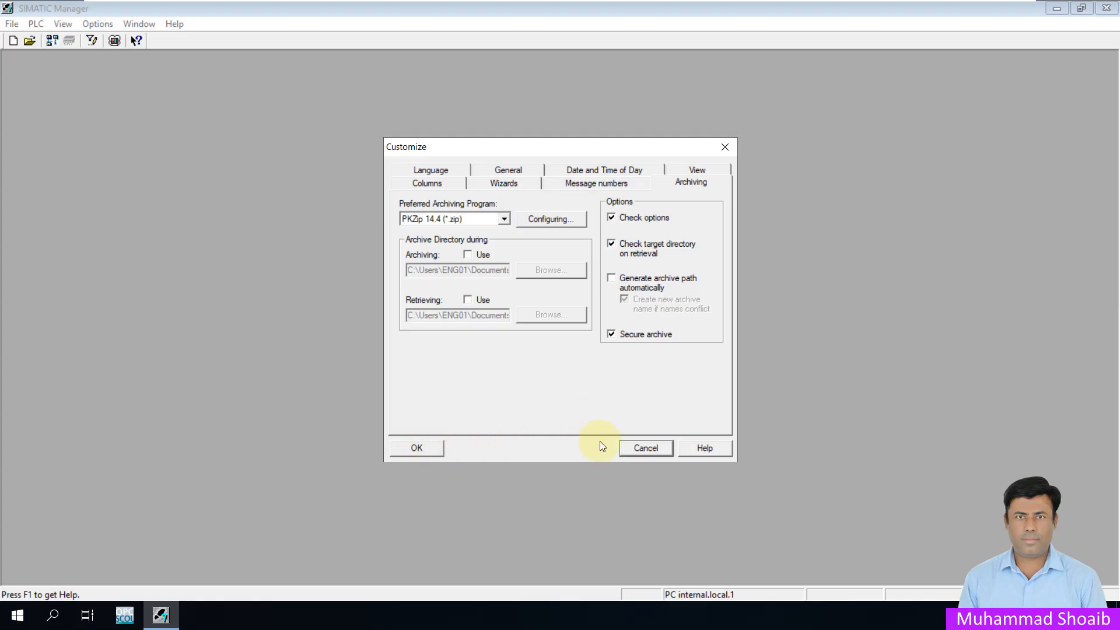
pyautogui.click(636, 448)
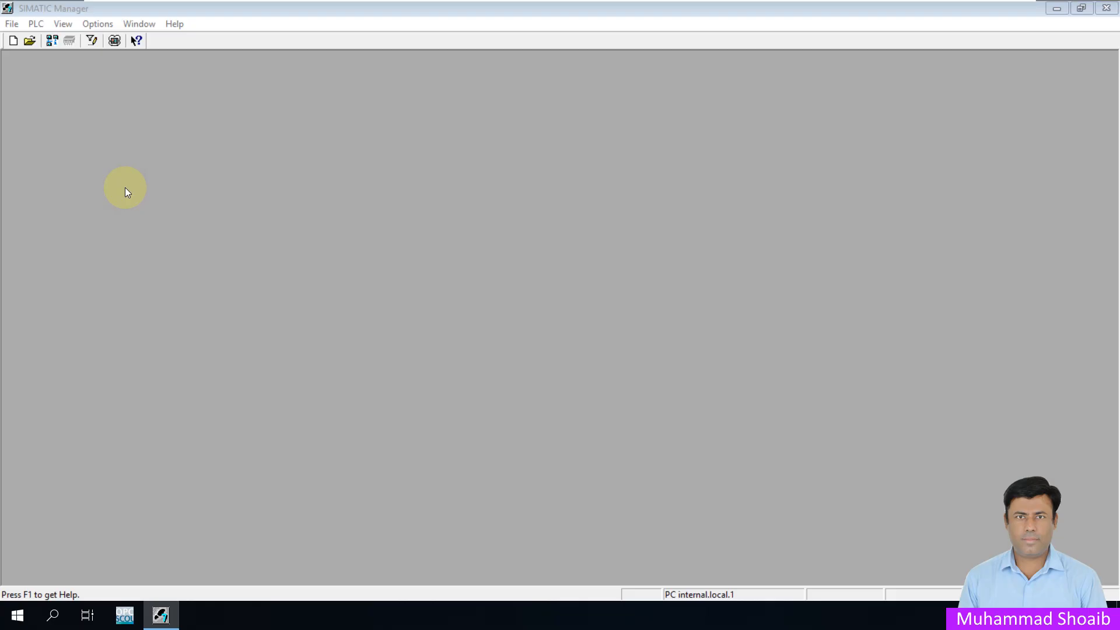
# Step: Start a new project with the PCS 7 wizard and choose AS410-Single (1H) as the CPU
pyautogui.click(12, 24)
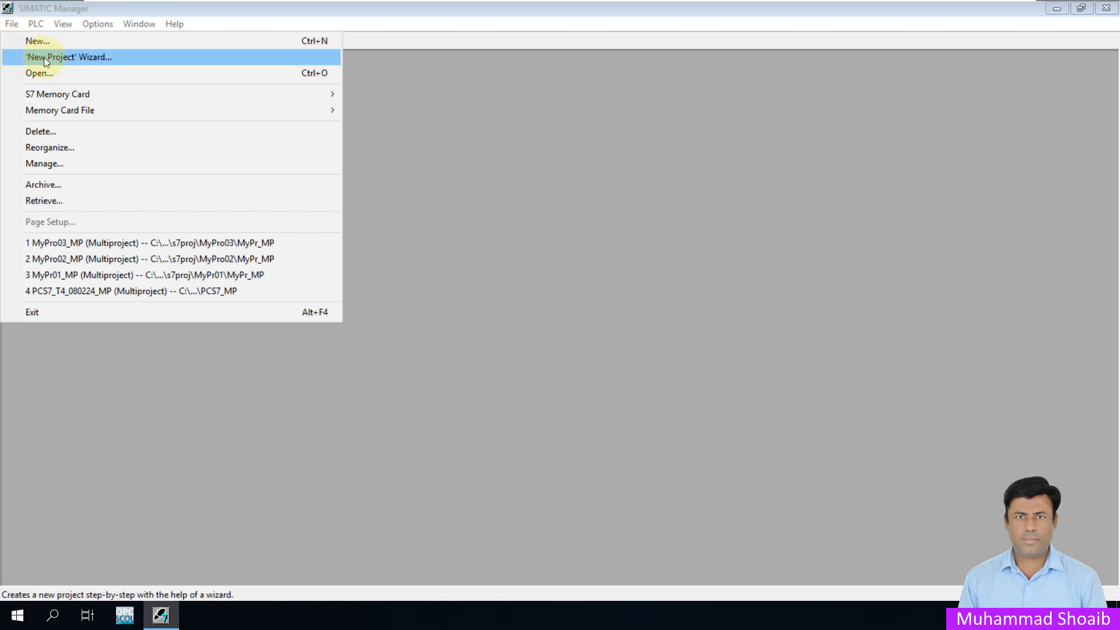
pyautogui.click(65, 57)
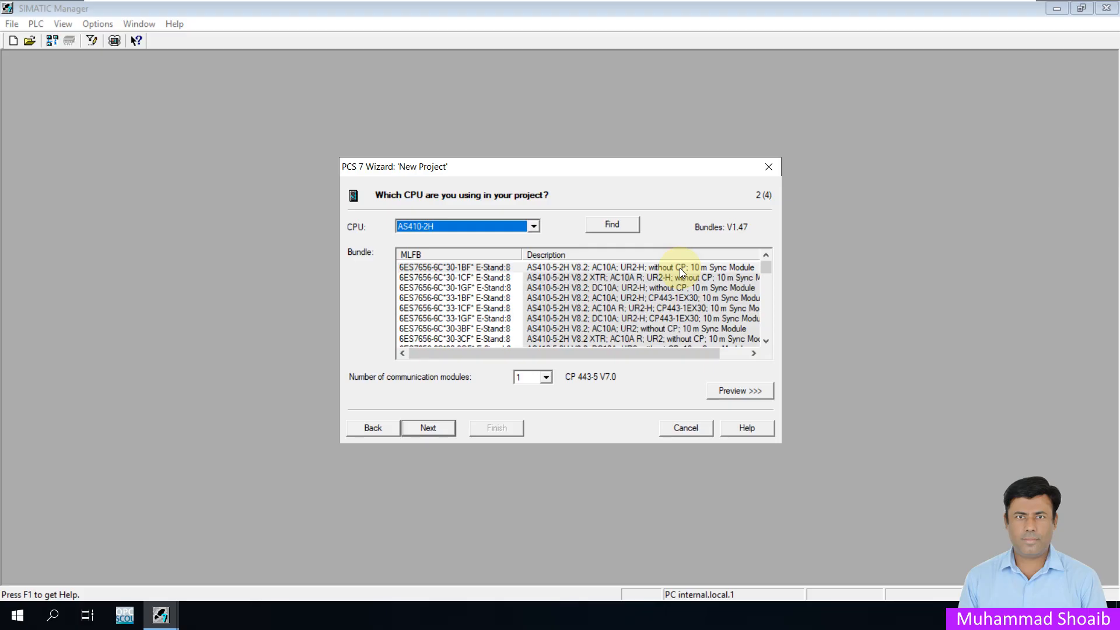
pyautogui.click(618, 224)
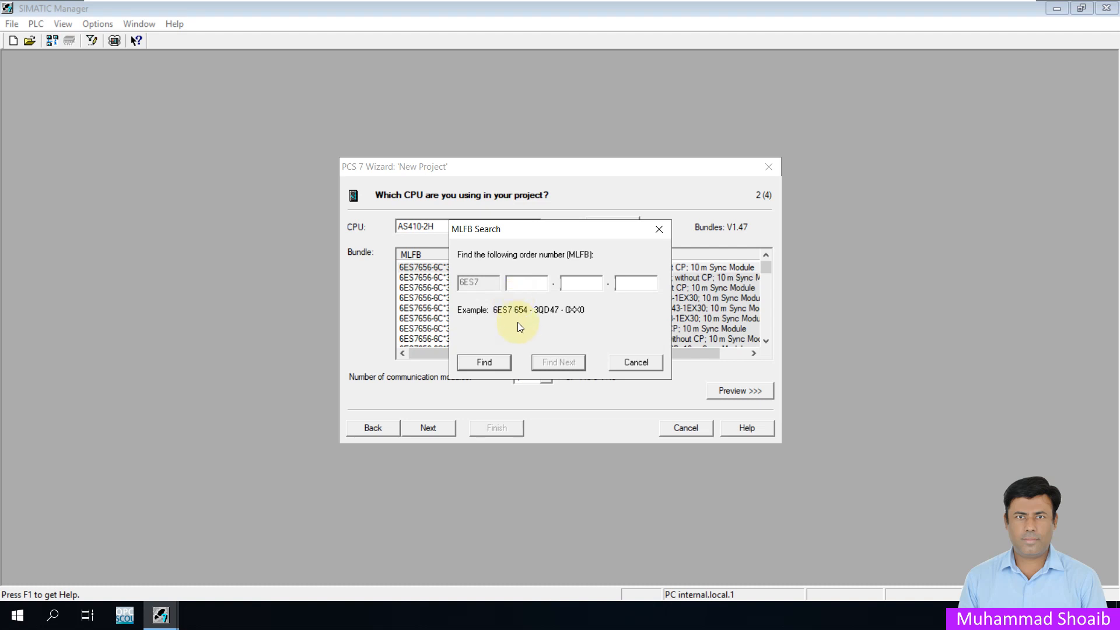
pyautogui.click(632, 360)
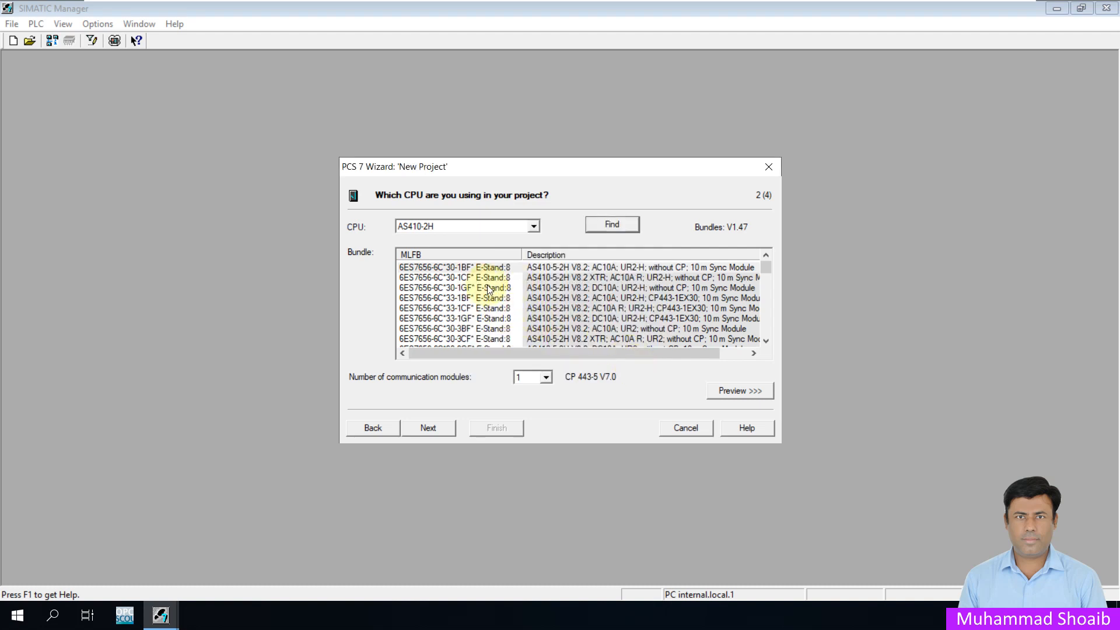
pyautogui.click(534, 227)
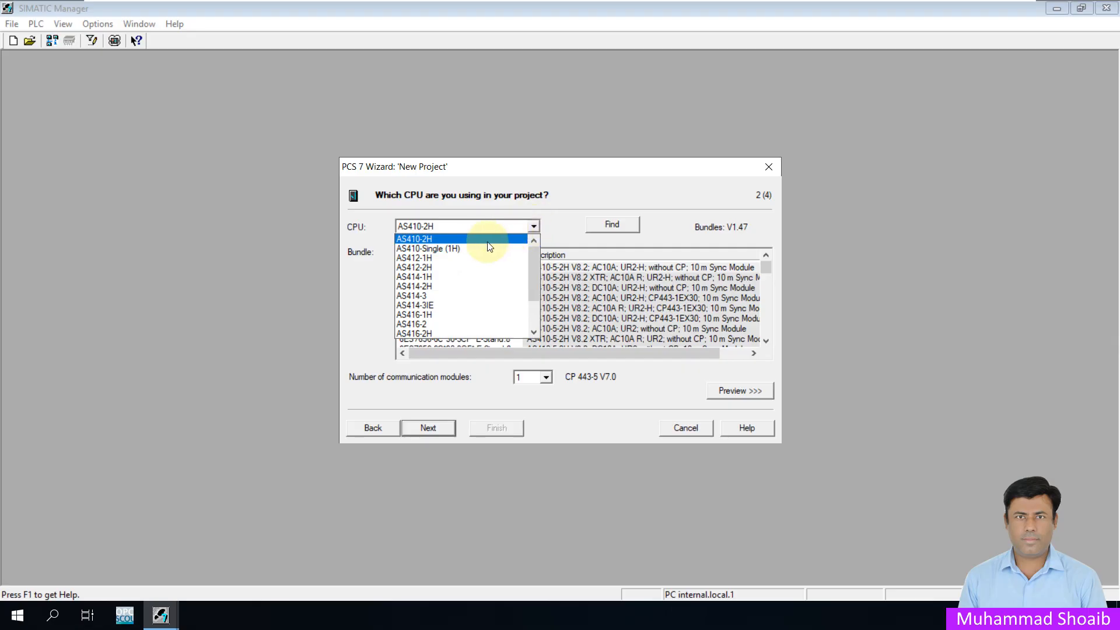
pyautogui.click(469, 249)
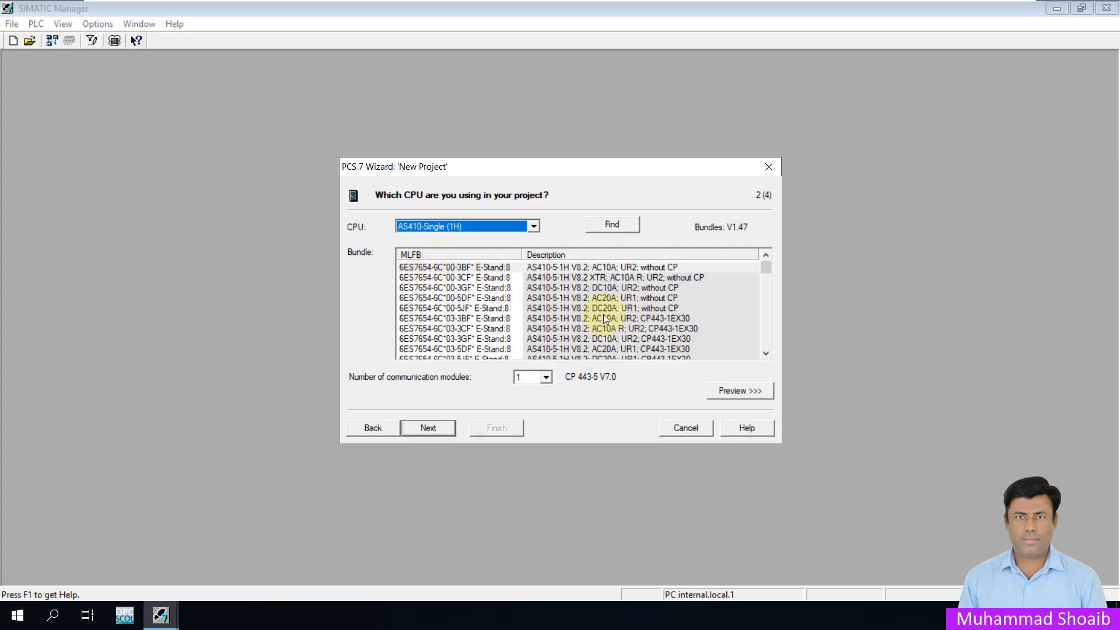
# Step: Select the bundle "AS410-5-1H V8.2; DC20A; UR1; without CP" with 0 communication modules and continue
pyautogui.click(586, 308)
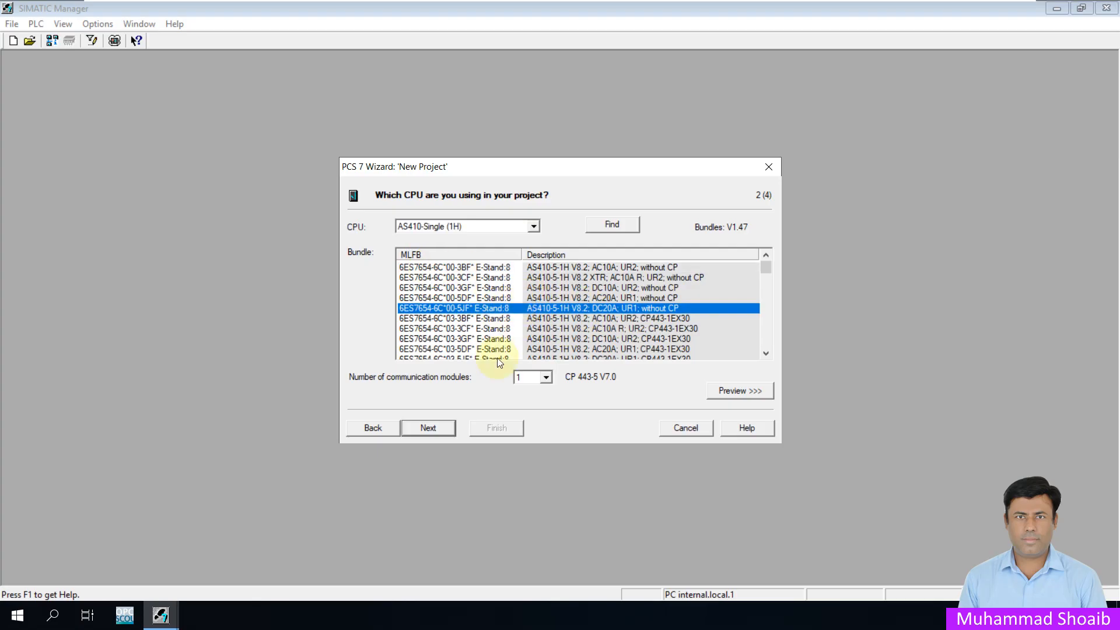
pyautogui.click(546, 377)
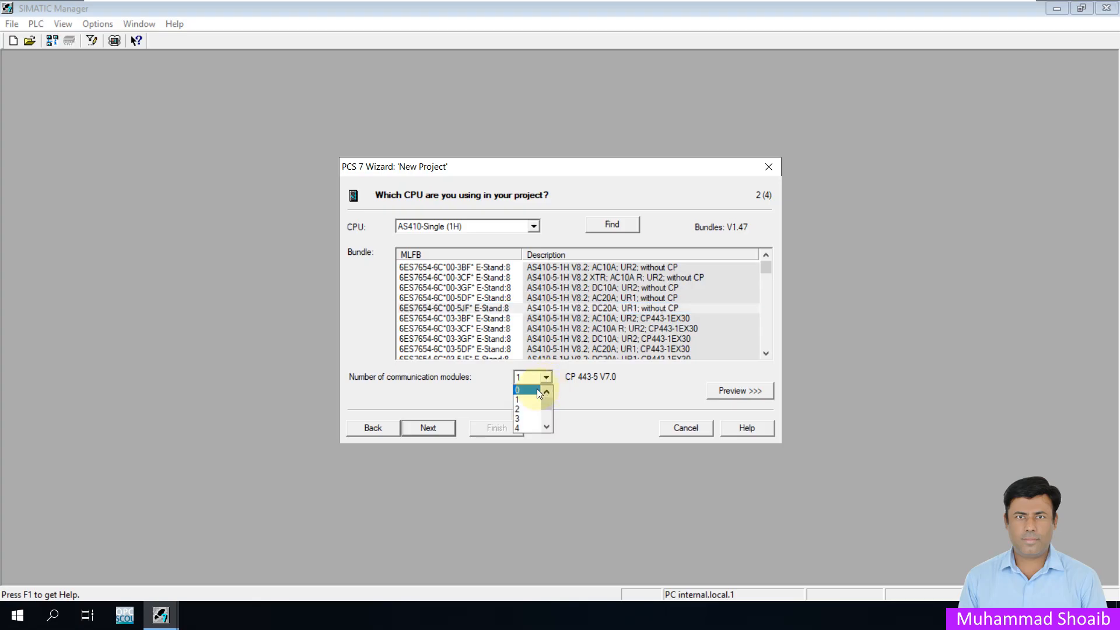
pyautogui.click(537, 388)
pyautogui.click(440, 424)
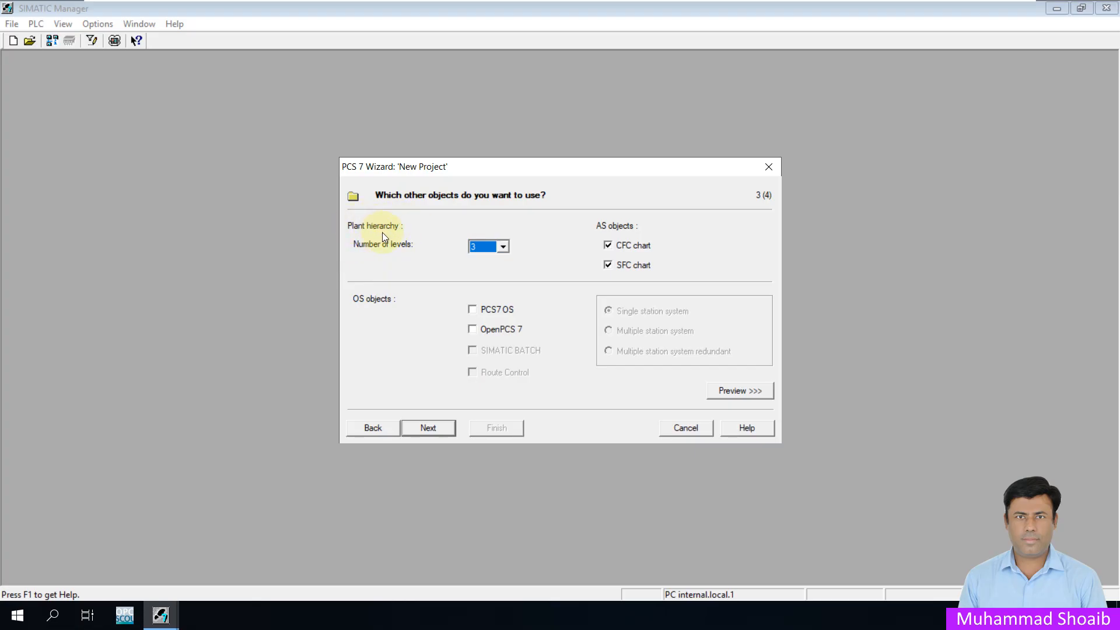
# Step: Configure the project objects with 5 plant hierarchy levels, no SFC chart, and a PCS7 OS as single station system
pyautogui.click(505, 250)
pyautogui.click(483, 279)
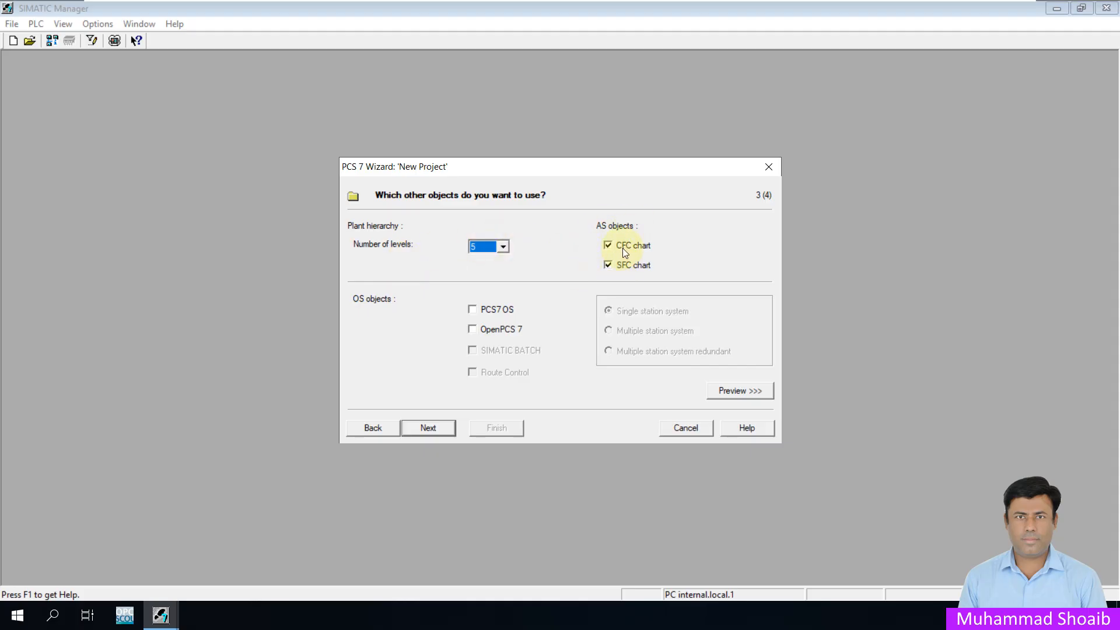
pyautogui.click(607, 267)
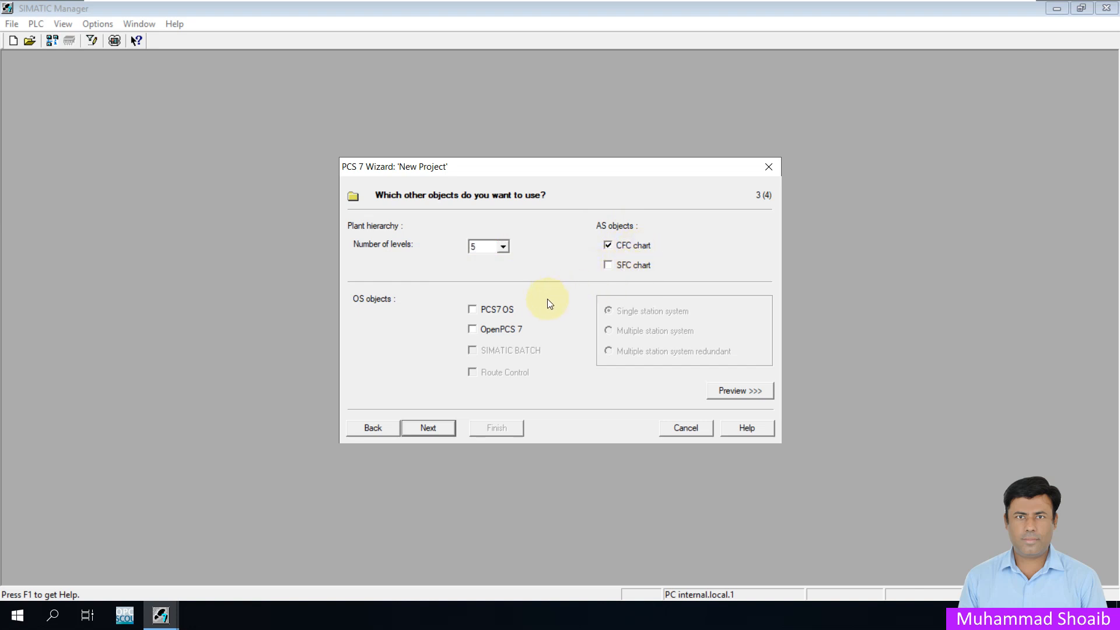
pyautogui.click(473, 311)
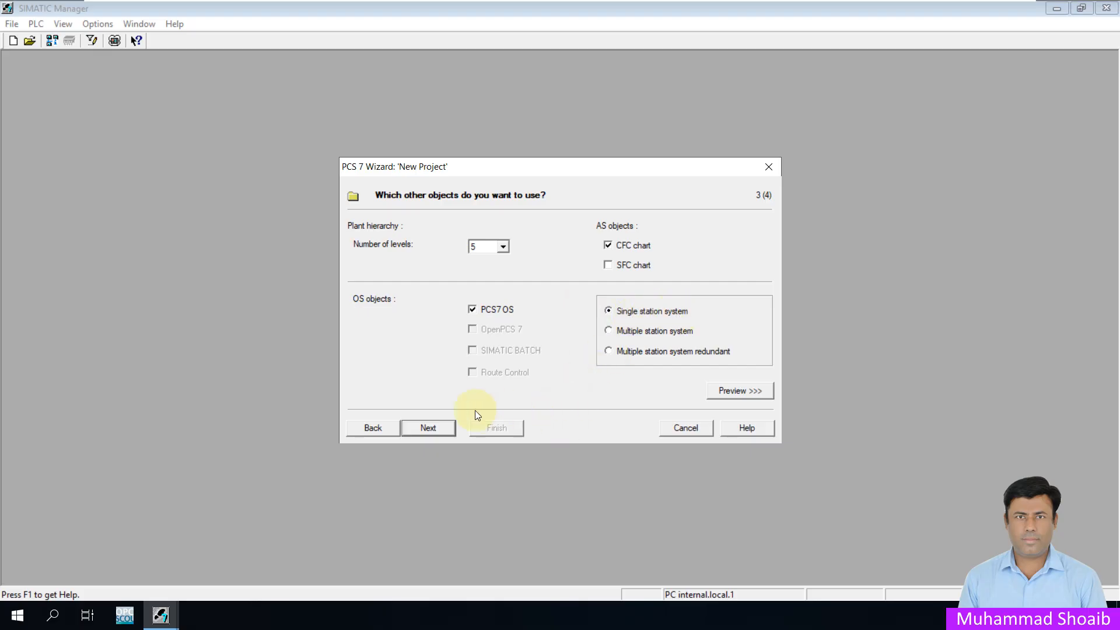
pyautogui.click(428, 428)
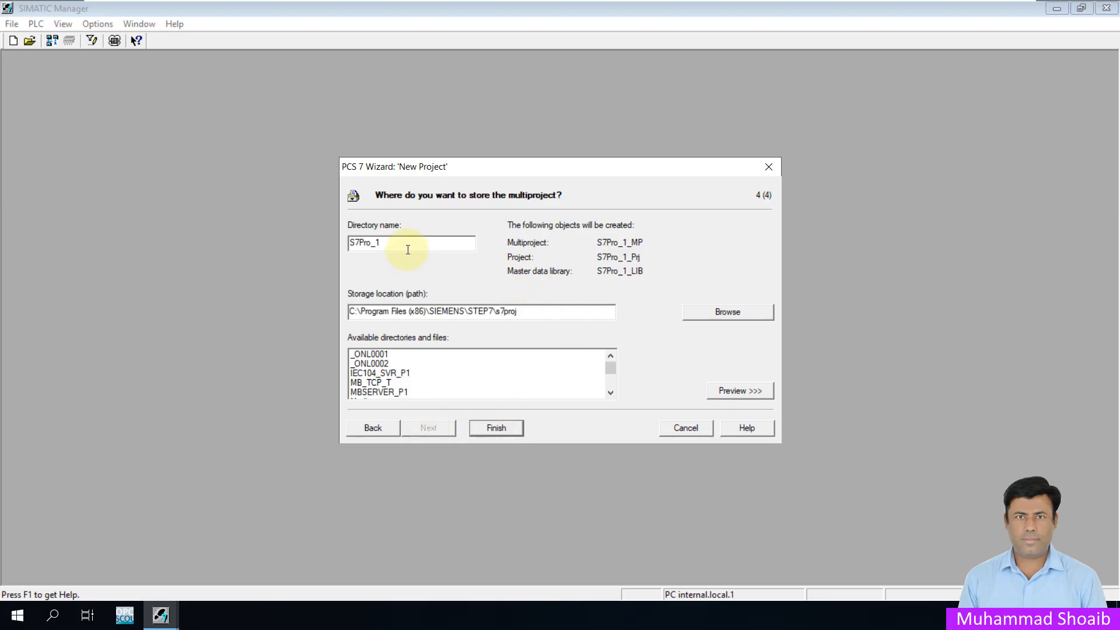
# Step: Name the multiproject directory MyProject01, create the project in the default storage location and acknowledge the SID registration notice
pyautogui.moveTo(403, 245); pyautogui.dragTo(292, 246)
pyautogui.write('MyProject01')
pyautogui.click(527, 309)
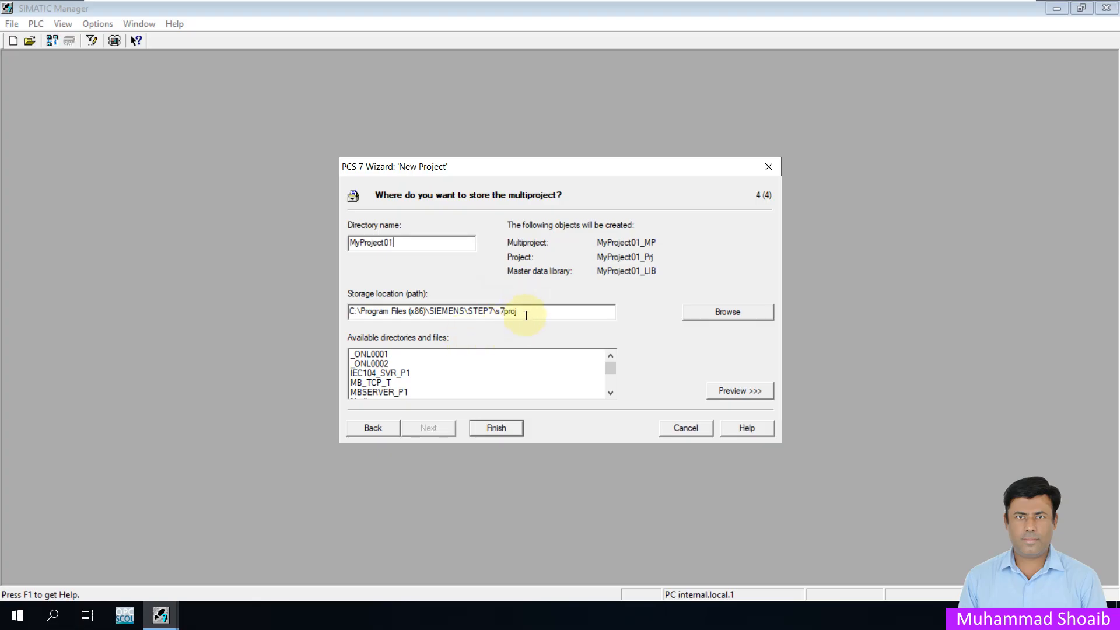
pyautogui.click(496, 428)
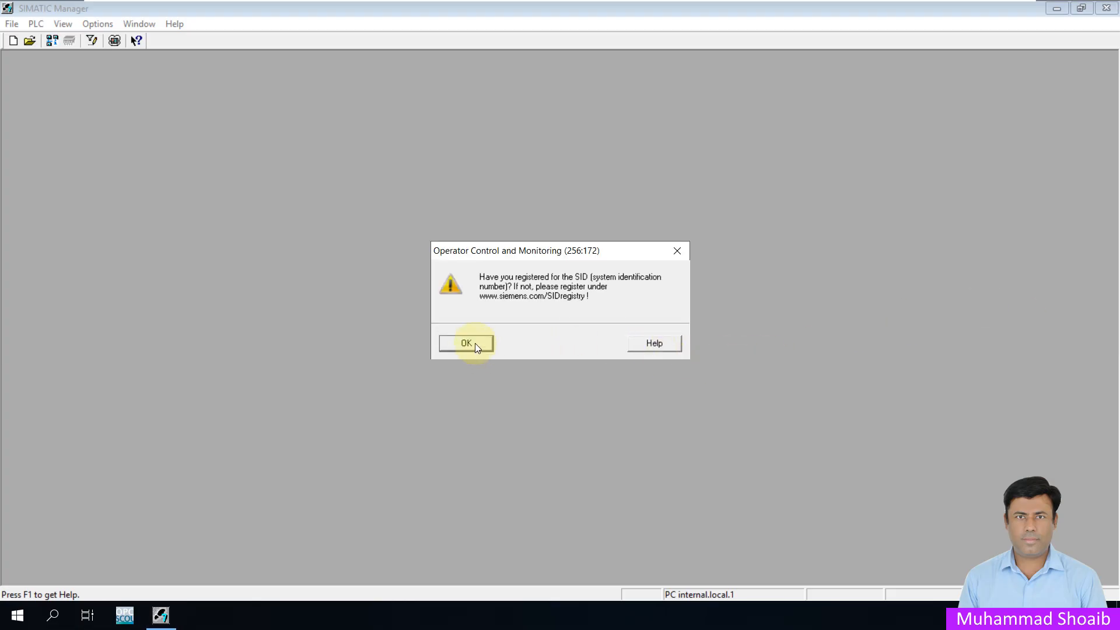
pyautogui.click(464, 345)
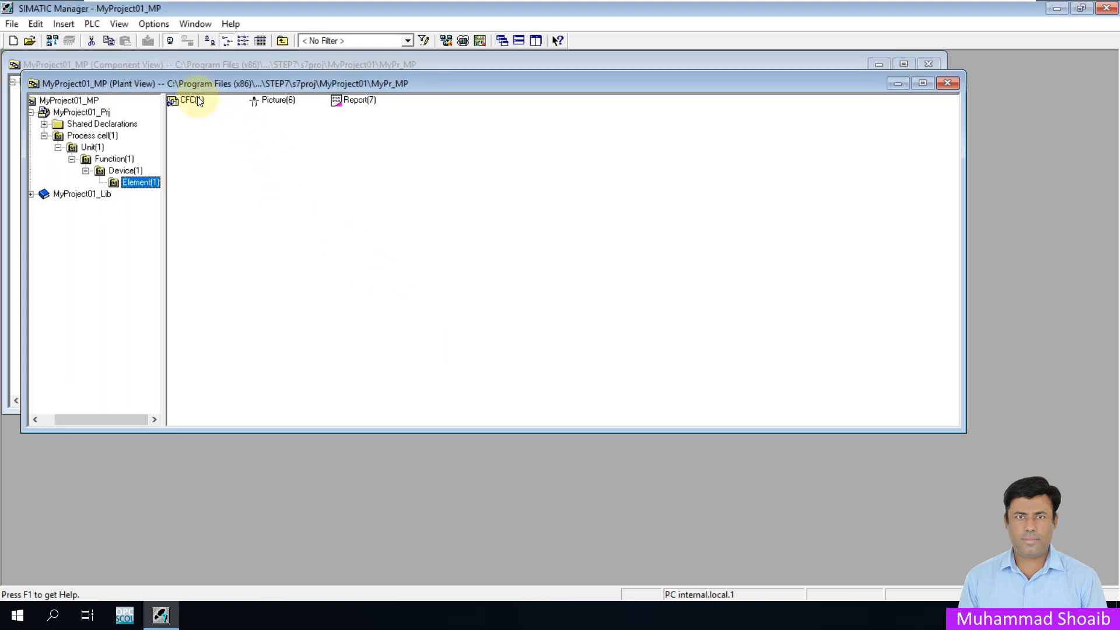
# Step: Arrange the project's Component View and Plant View windows one above the other
pyautogui.moveTo(180, 84); pyautogui.dragTo(173, 147)
pyautogui.click(177, 62)
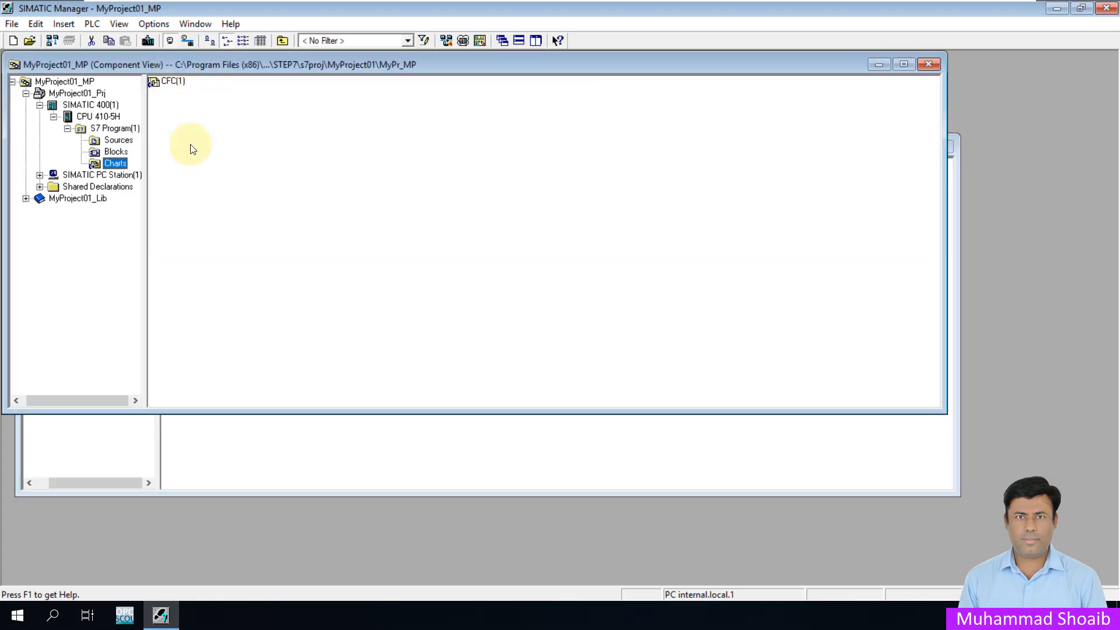
pyautogui.click(262, 457)
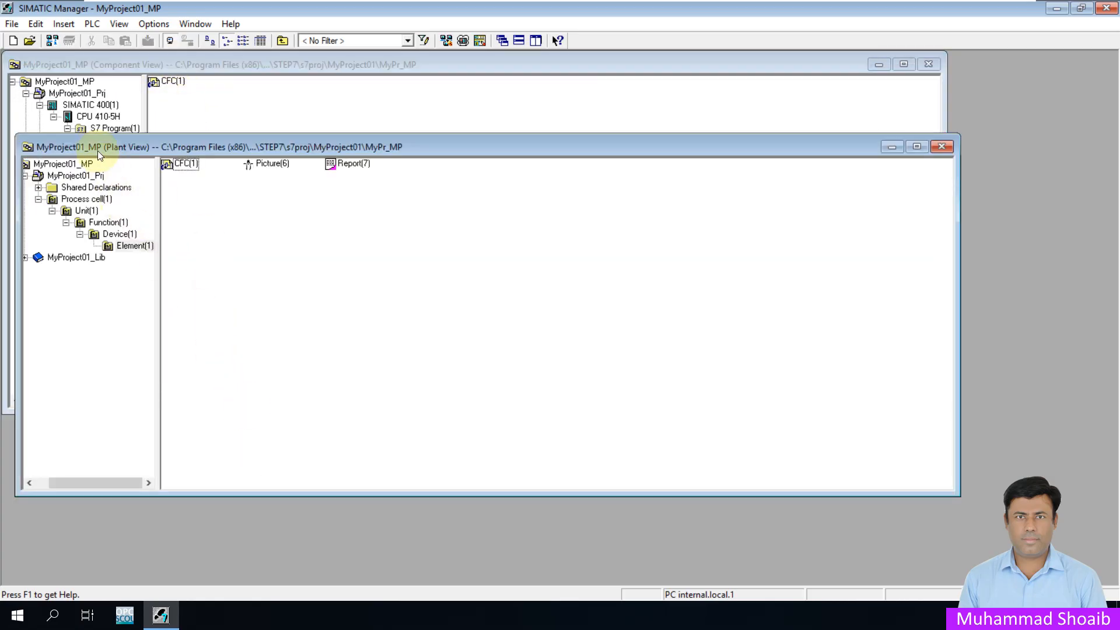
pyautogui.click(163, 64)
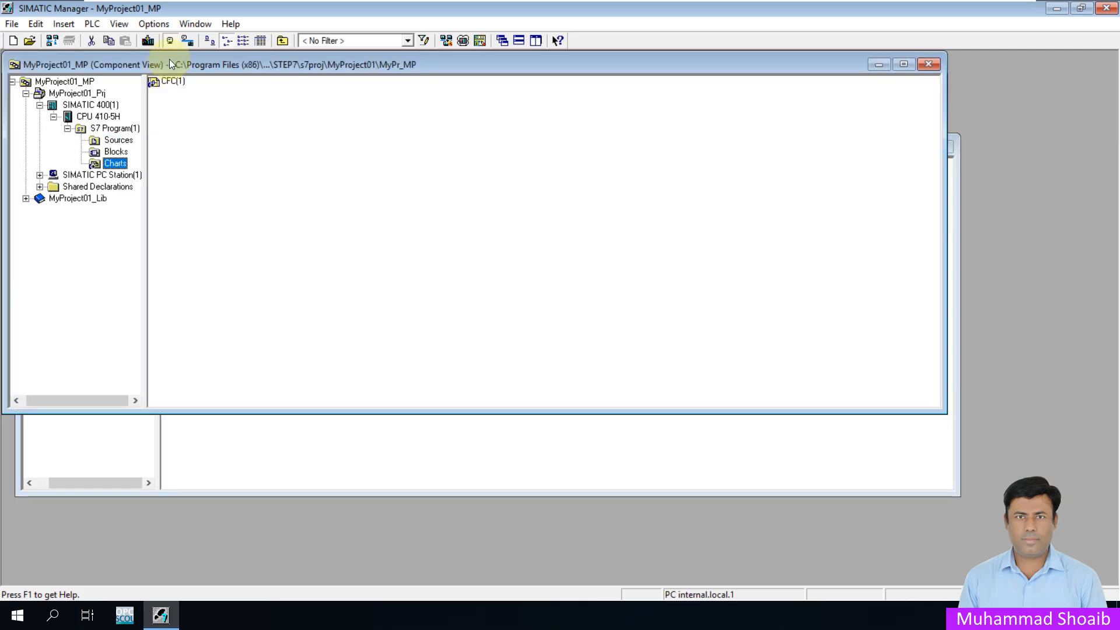
pyautogui.click(195, 24)
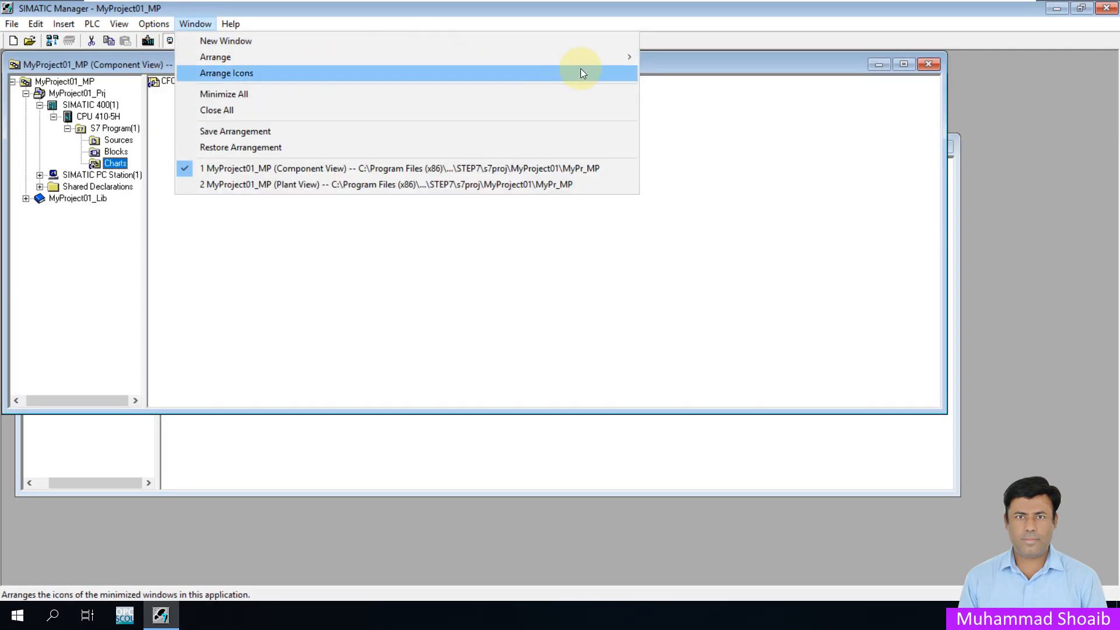
pyautogui.moveTo(610, 59)
pyautogui.click(677, 72)
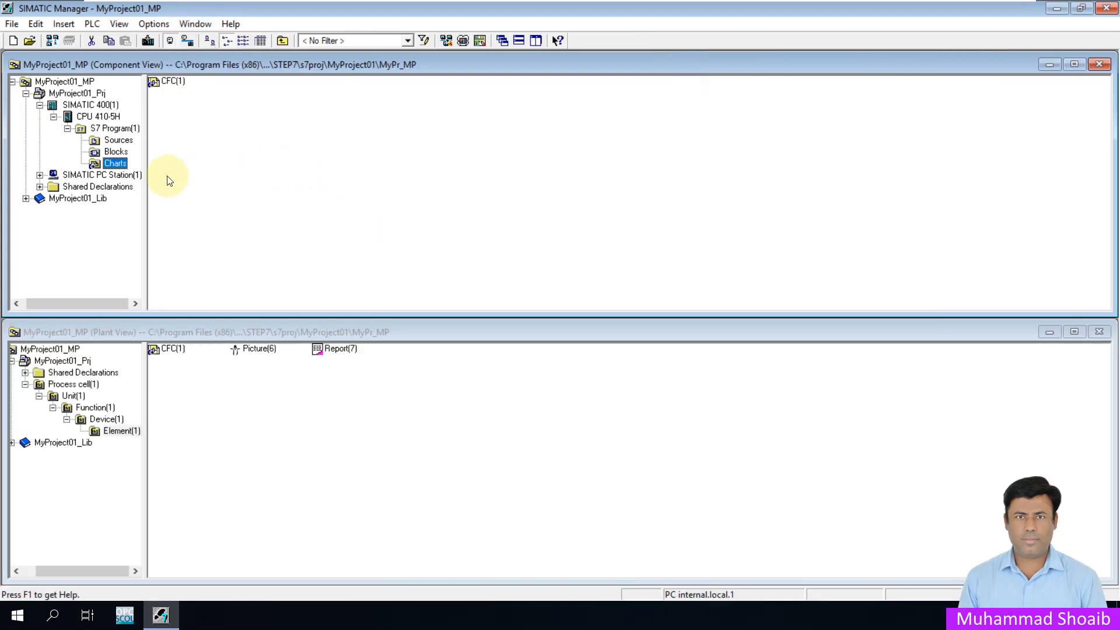
# Step: Rename the SIMATIC 400(1) station in the Component View as Mixer_Plant
pyautogui.click(103, 108)
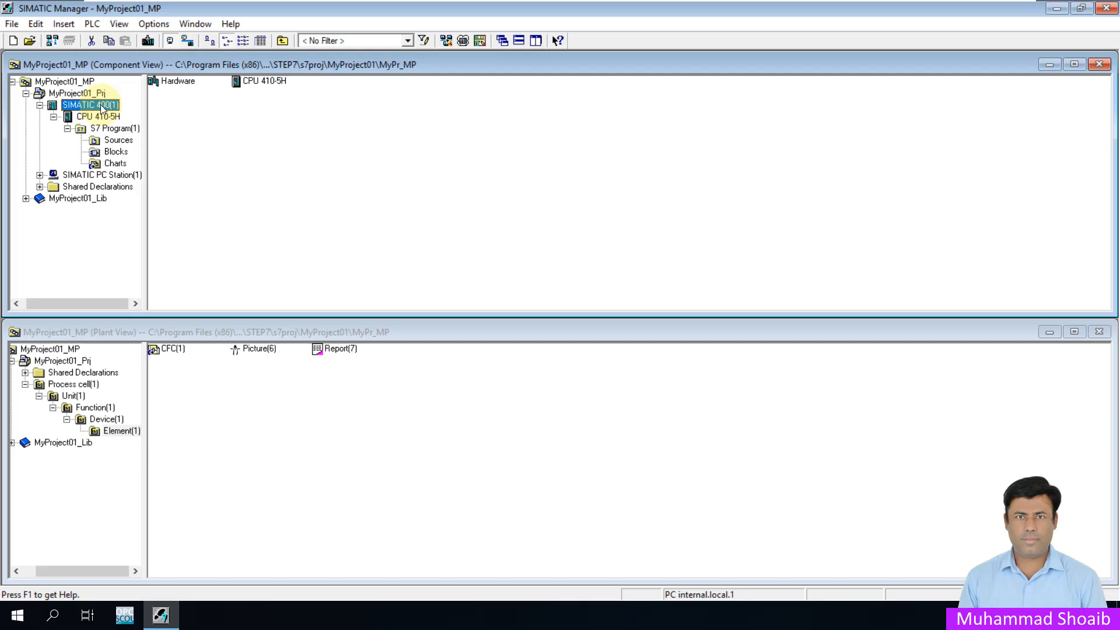
pyautogui.rightClick(101, 109)
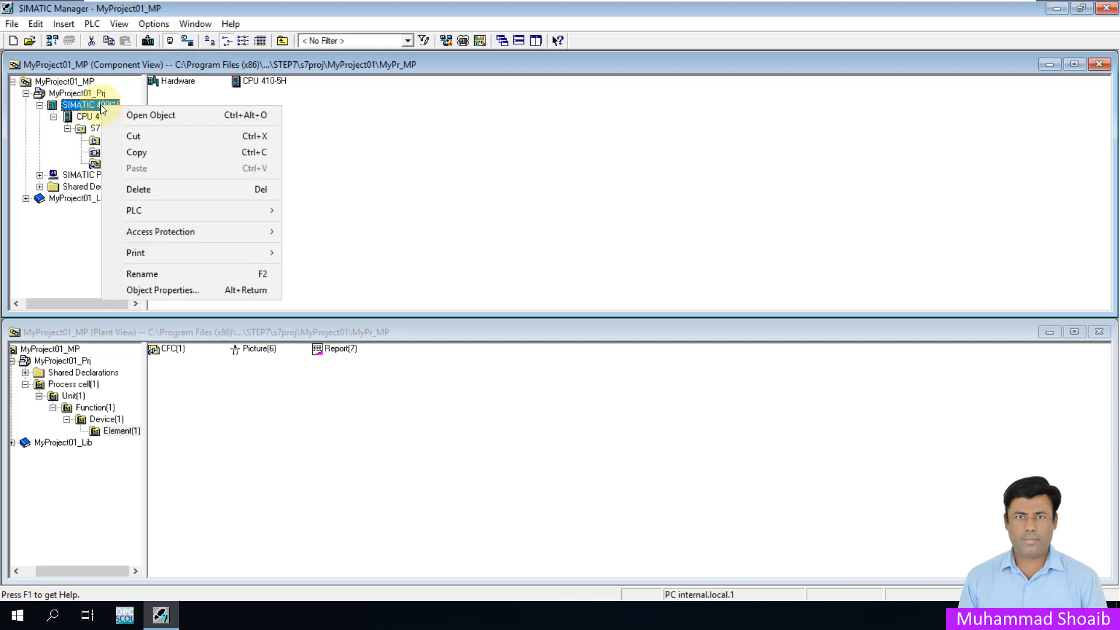
pyautogui.click(149, 271)
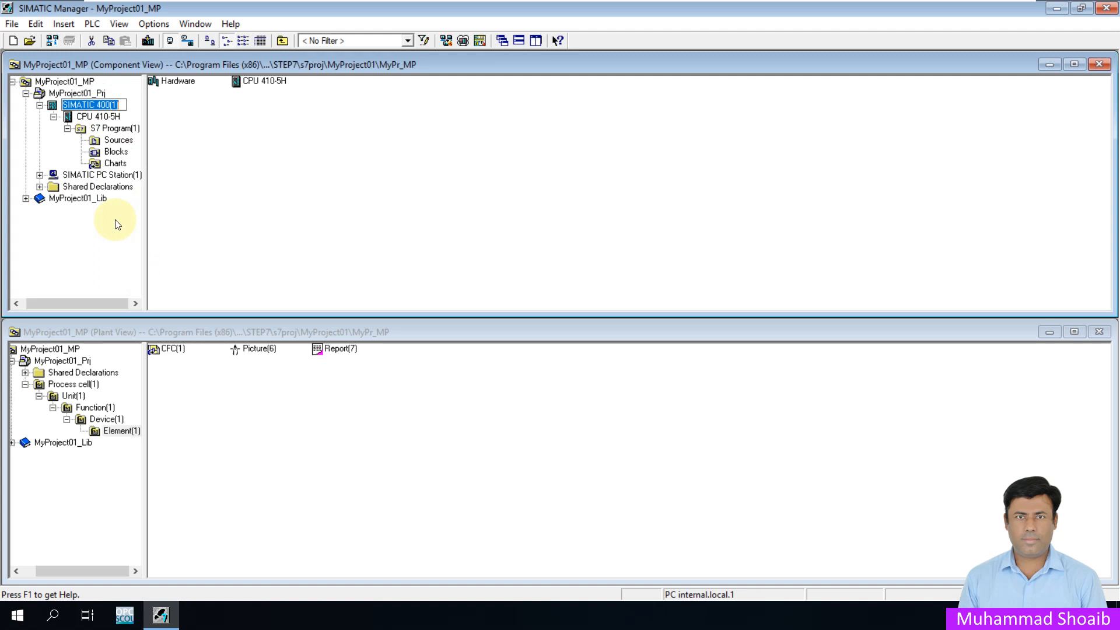
pyautogui.write('Mixer')
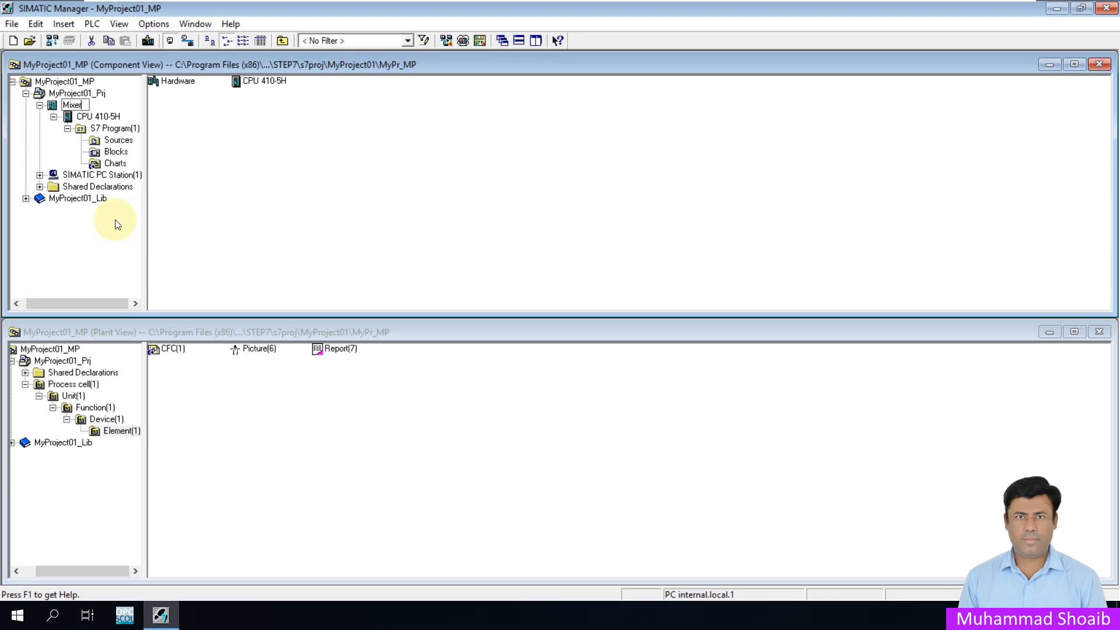
pyautogui.write('_Plant')
pyautogui.press('Return')
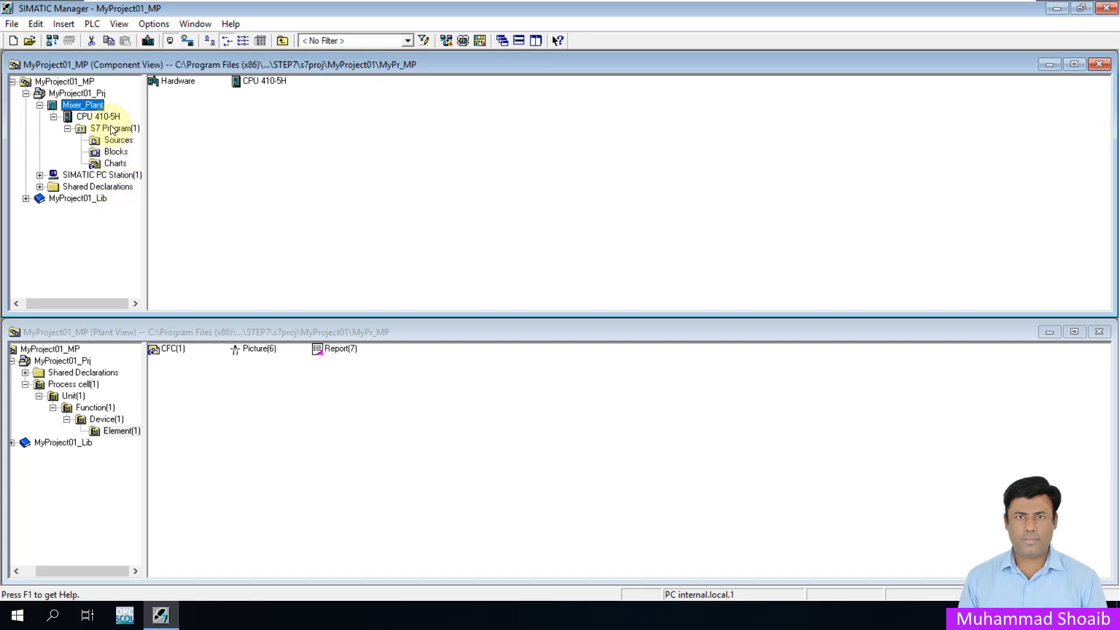
# Step: Rename the S7 Program(1) folder under CPU 410-5H as Mixer_Plant
pyautogui.click(112, 129)
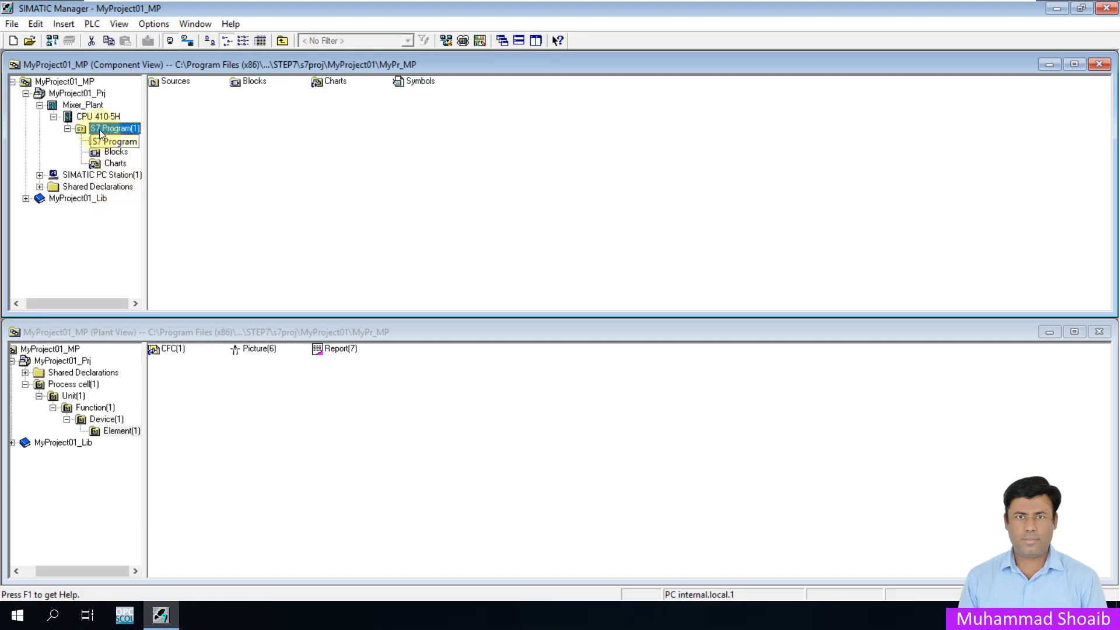
pyautogui.rightClick(104, 129)
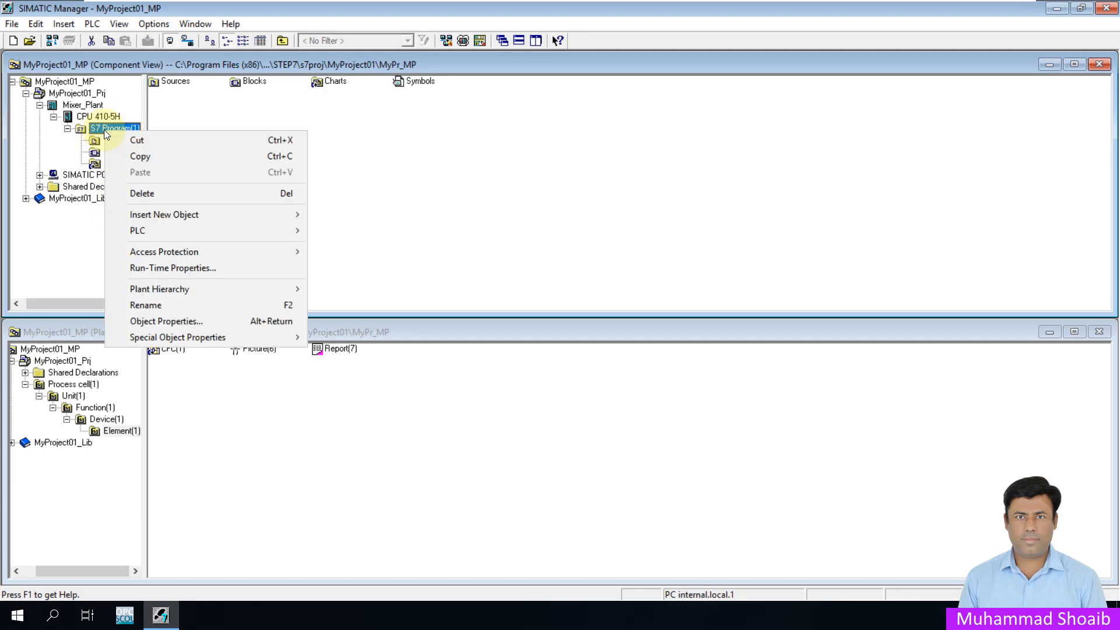
pyautogui.click(167, 304)
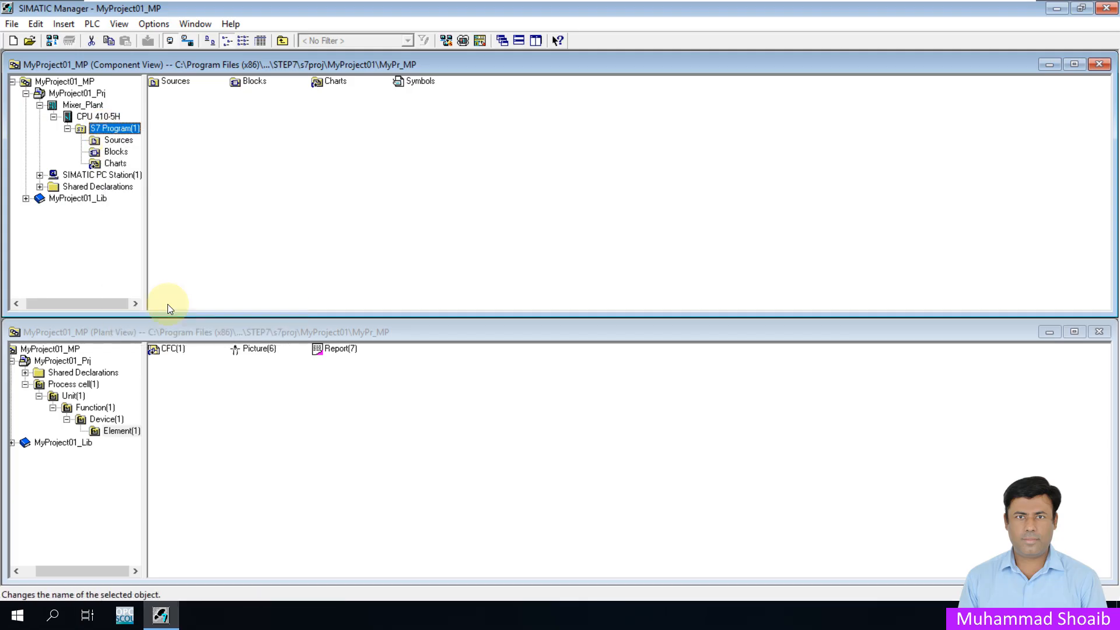
pyautogui.write('Mixer')
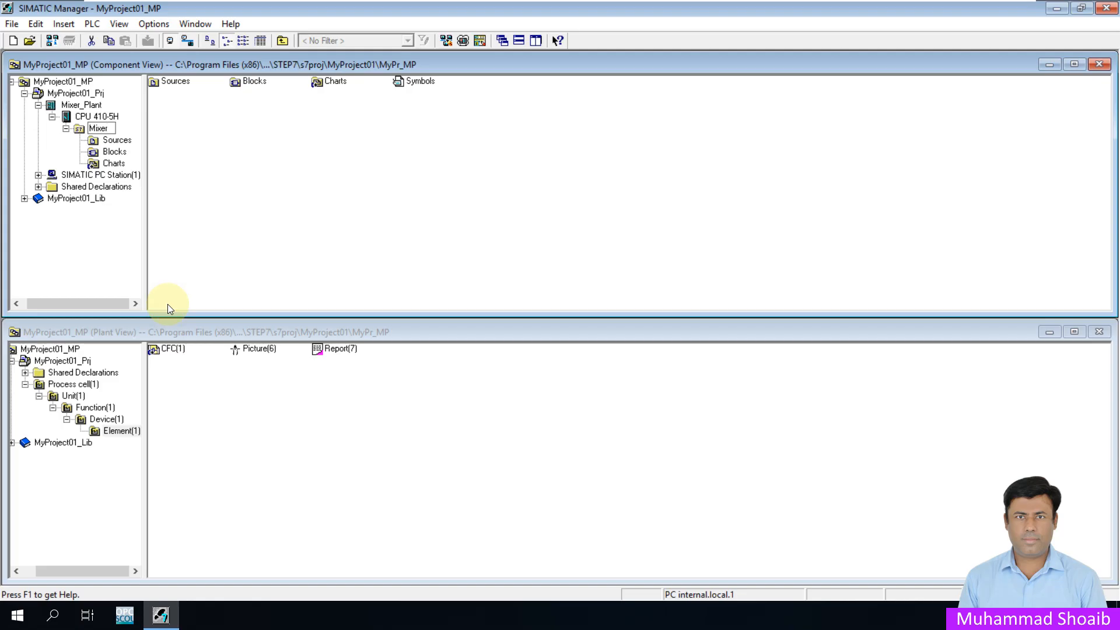
pyautogui.write('_Plant')
pyautogui.press('Return')
# Step: Open the Mixer_Plant station's hardware configuration, enlarge the UR1 rack window and move the PROFIBUS(1) master system line clear of it
pyautogui.click(84, 107)
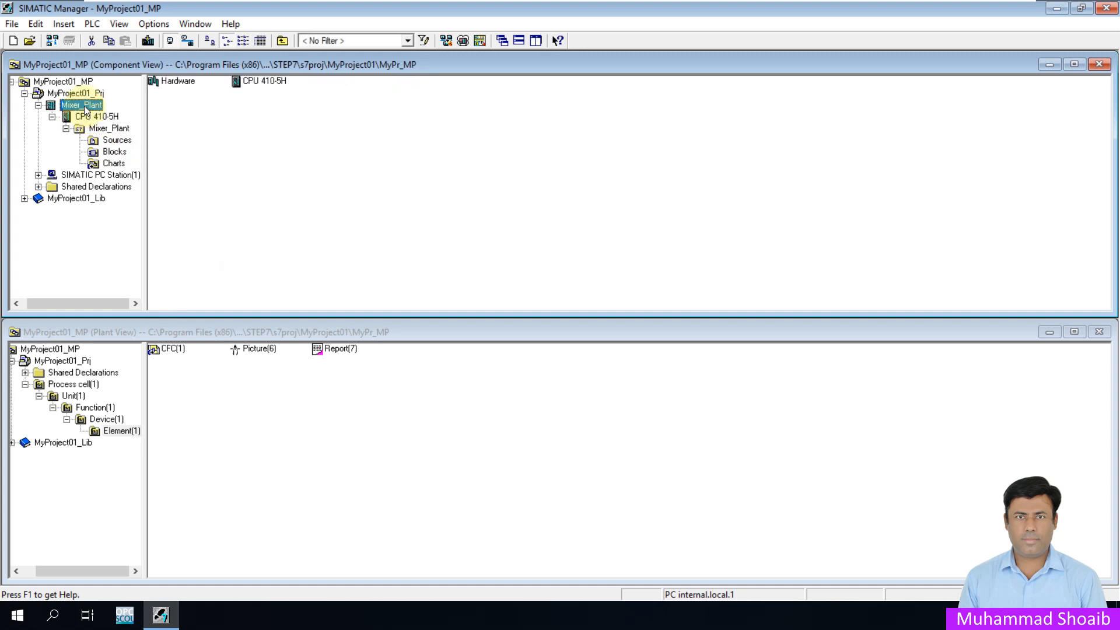
pyautogui.click(173, 82)
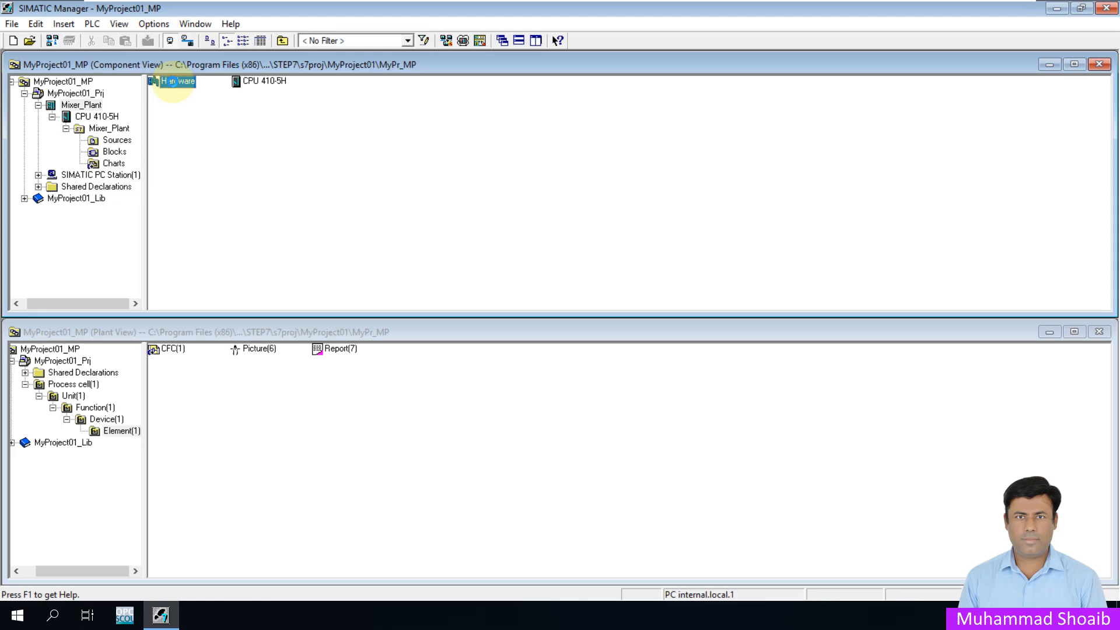
pyautogui.doubleClick(173, 82)
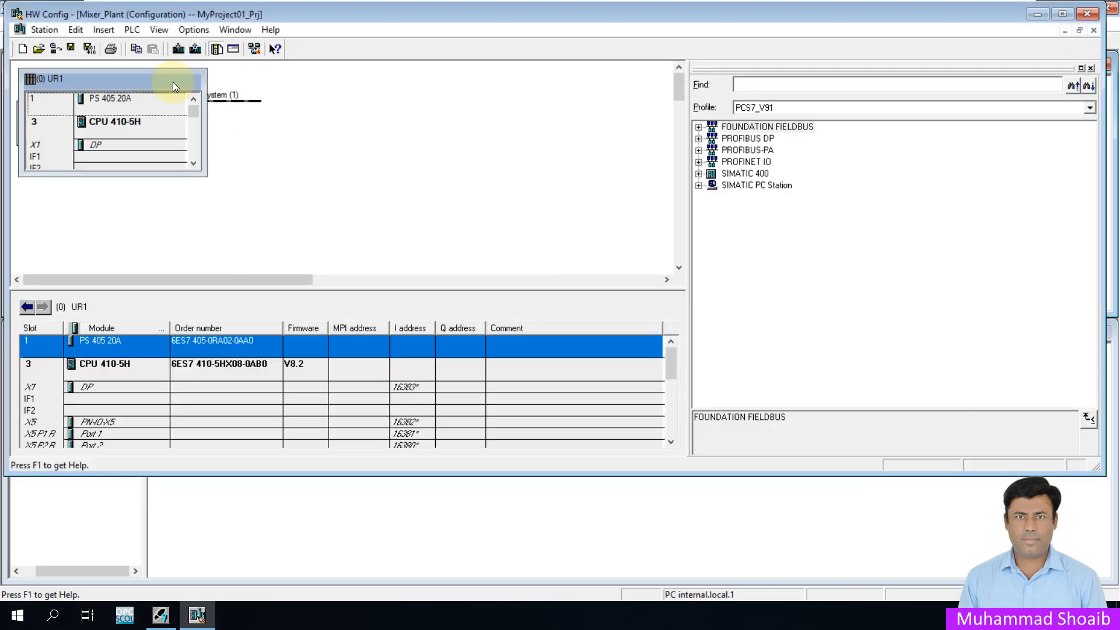
pyautogui.moveTo(183, 175); pyautogui.dragTo(167, 252)
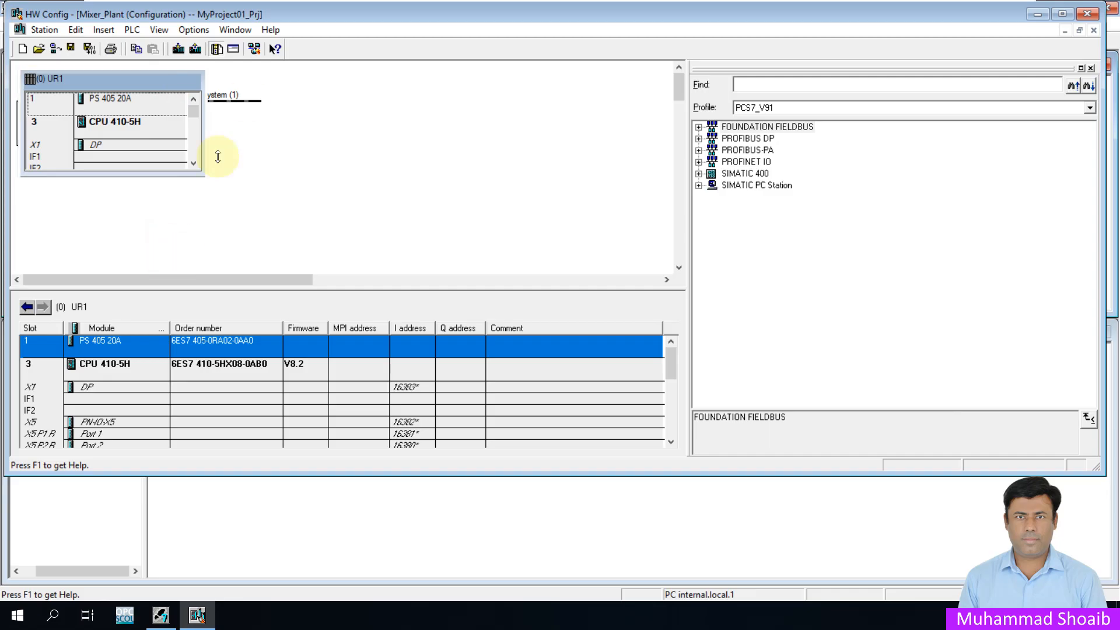
pyautogui.moveTo(231, 100); pyautogui.dragTo(380, 133)
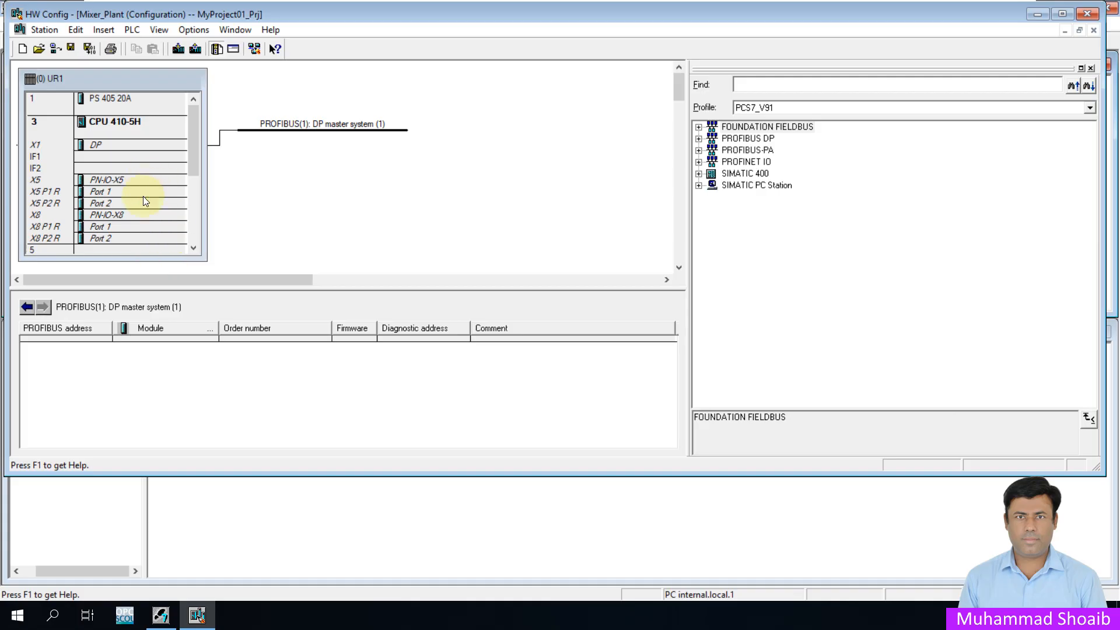
# Step: Disconnect the PROFIBUS master system from the CPU's X1 DP interface
pyautogui.click(169, 146)
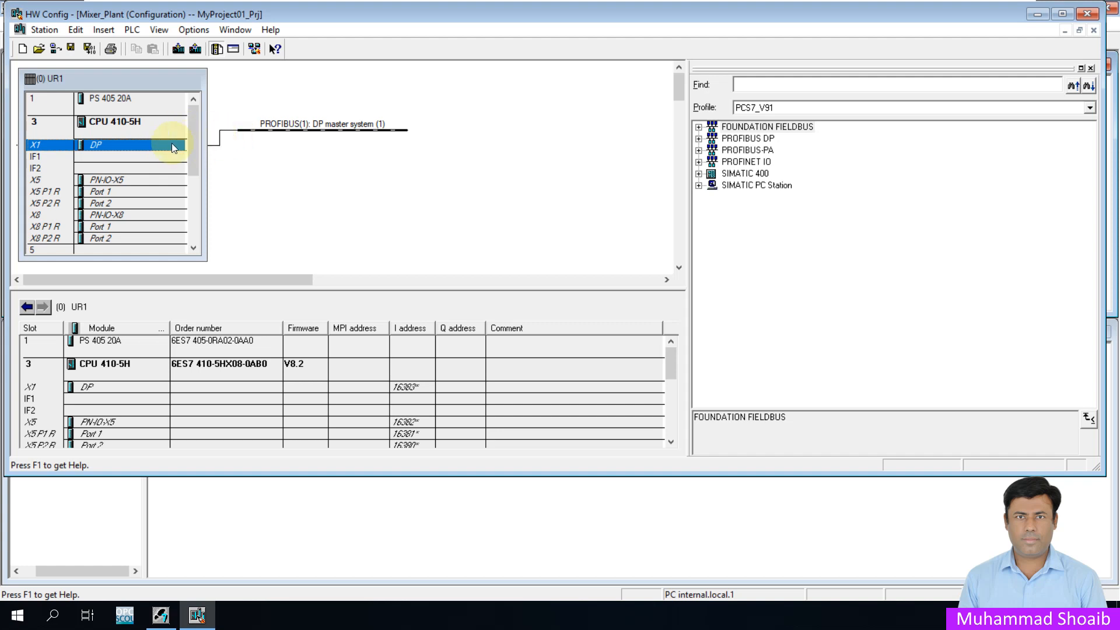
pyautogui.rightClick(162, 143)
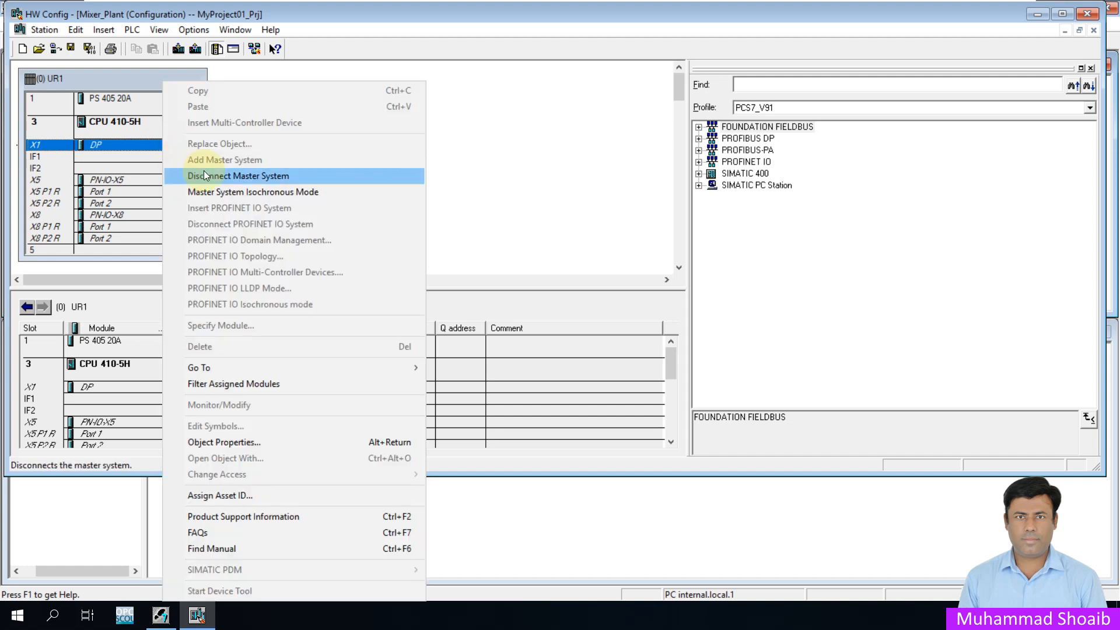
pyautogui.click(225, 175)
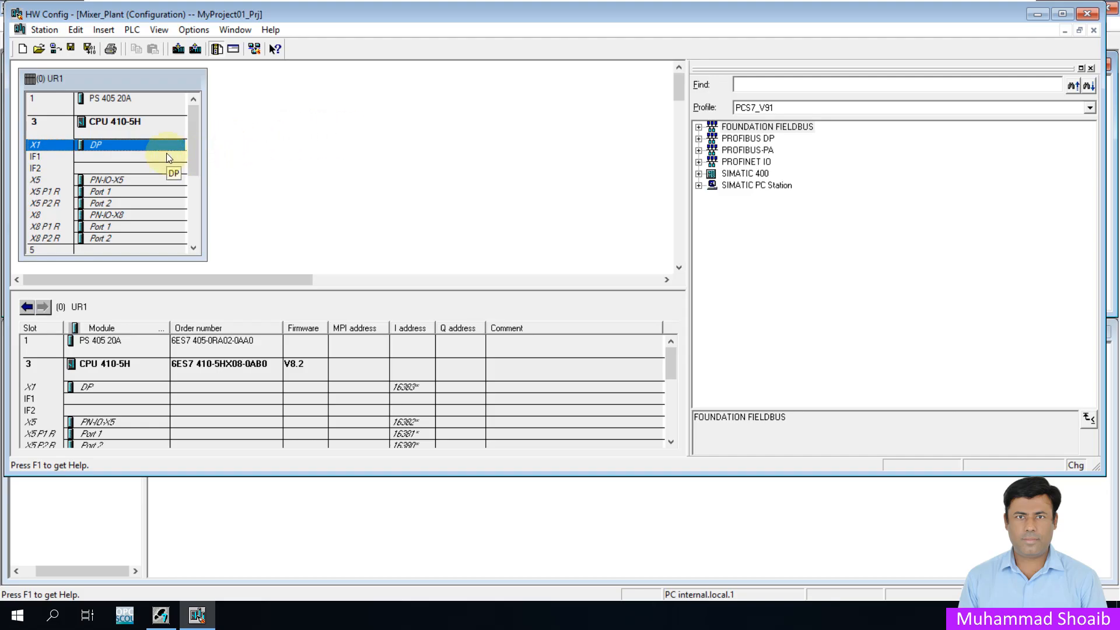
# Step: Insert a PROFINET IO system on the PN-IO-X8 interface using a new Ethernet subnet named IO_BUS, keeping the suggested IP address
pyautogui.click(146, 182)
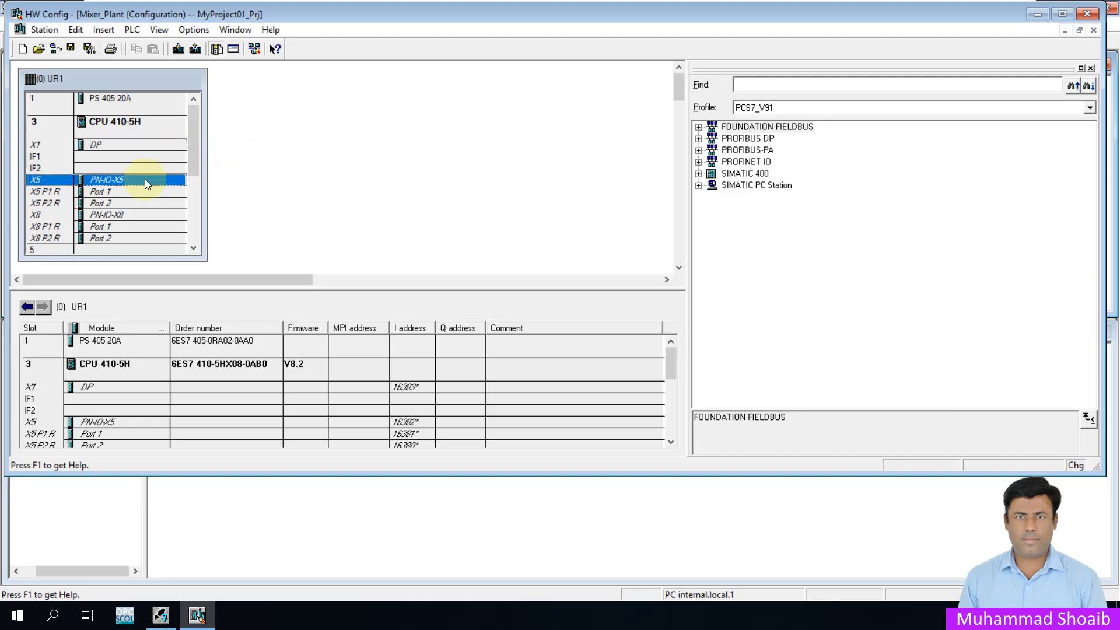
pyautogui.click(124, 216)
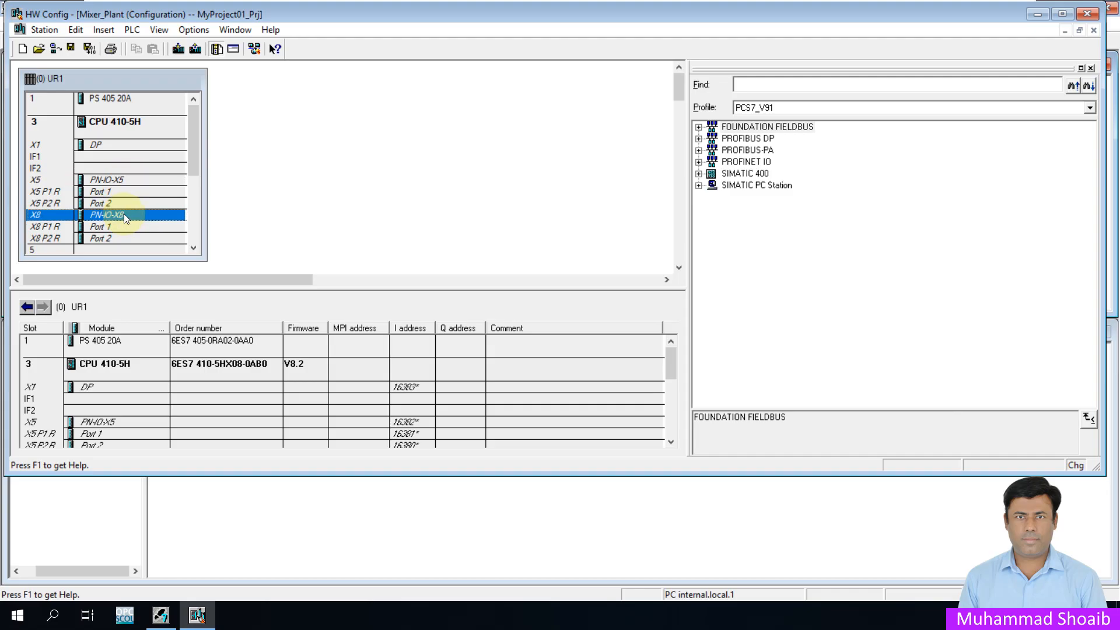
pyautogui.click(126, 180)
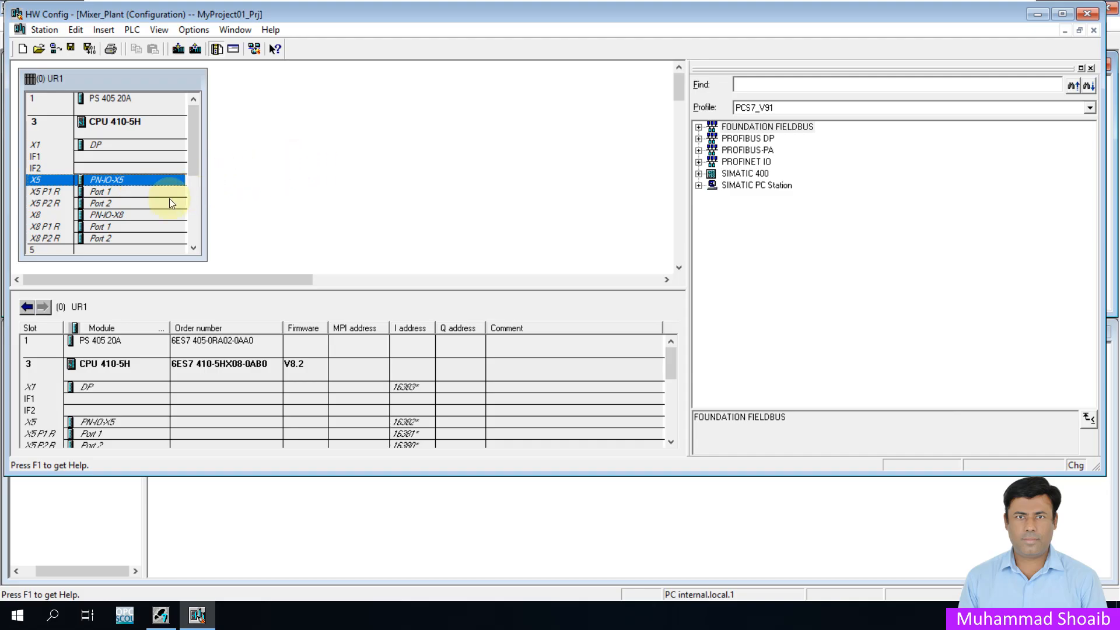
pyautogui.click(125, 216)
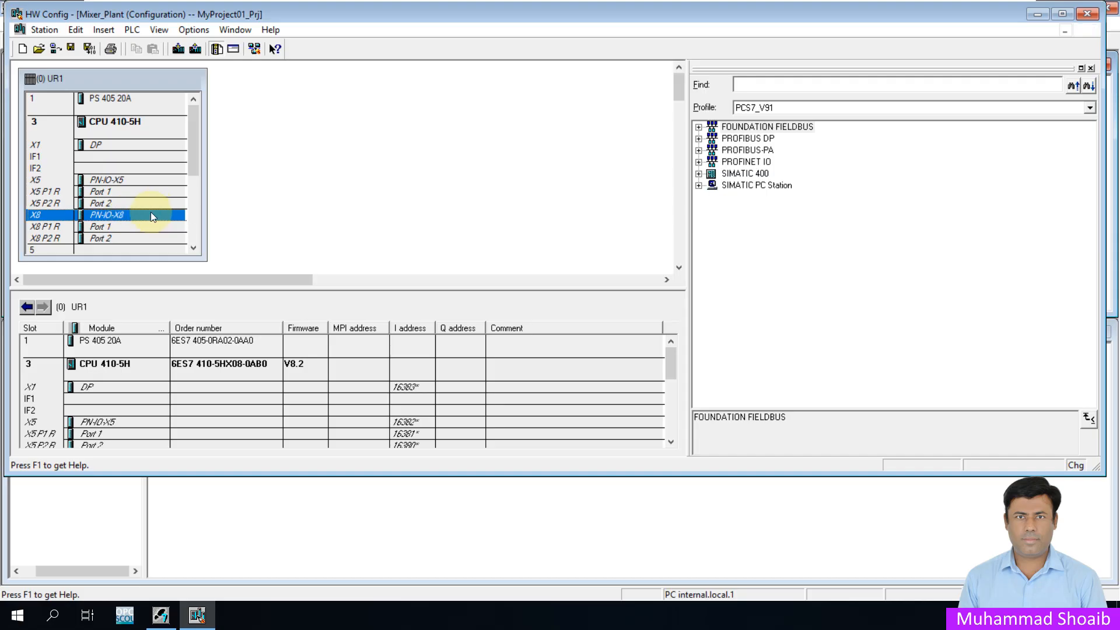
pyautogui.rightClick(151, 212)
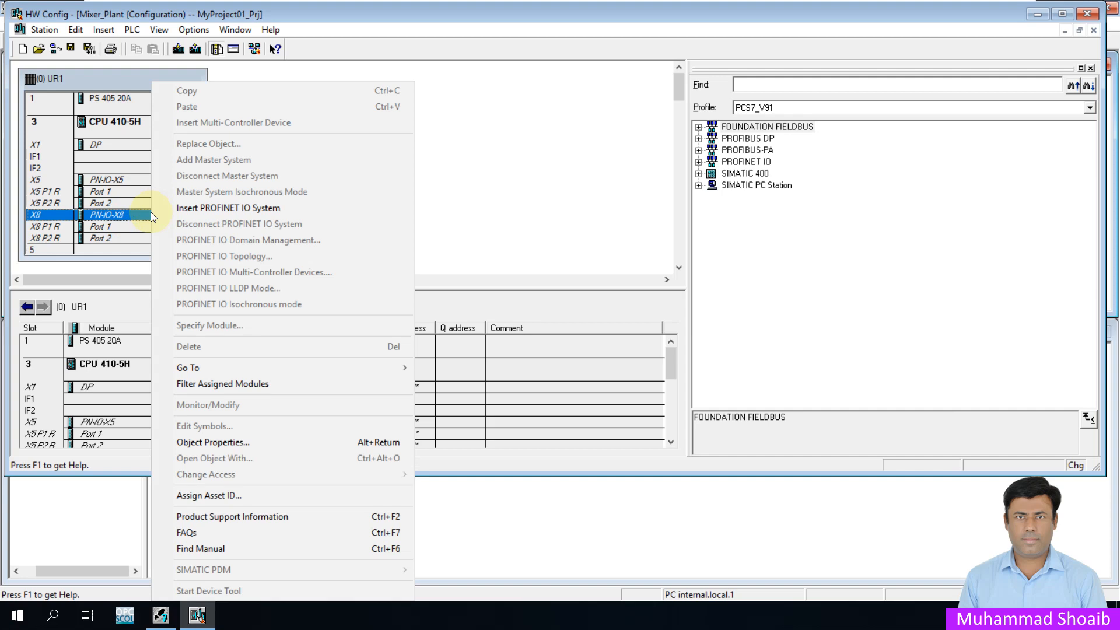
pyautogui.click(233, 207)
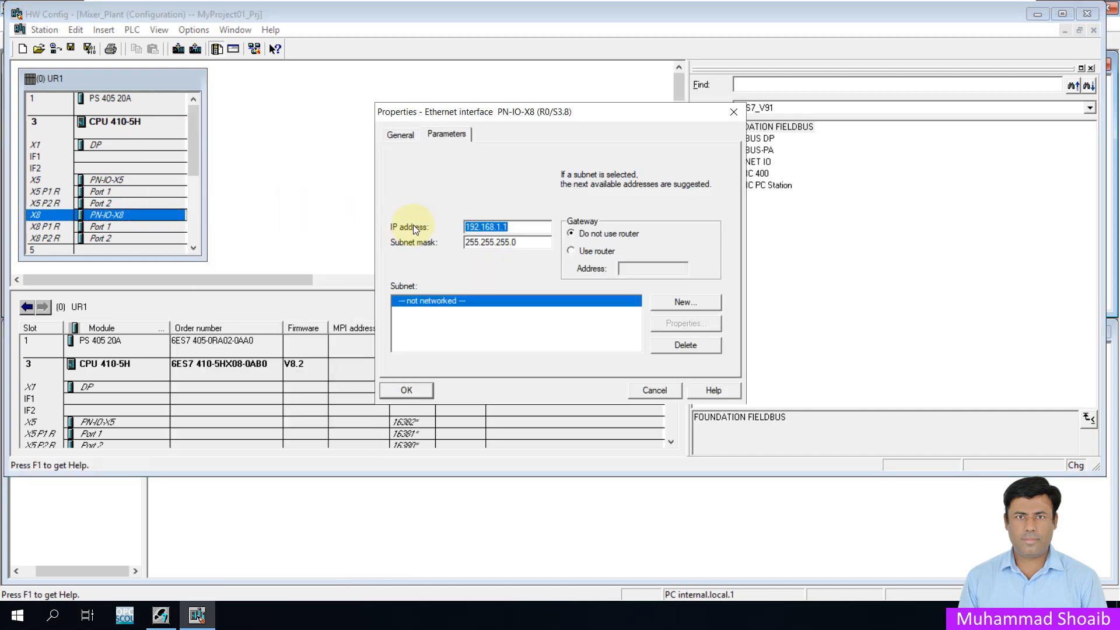
pyautogui.click(678, 302)
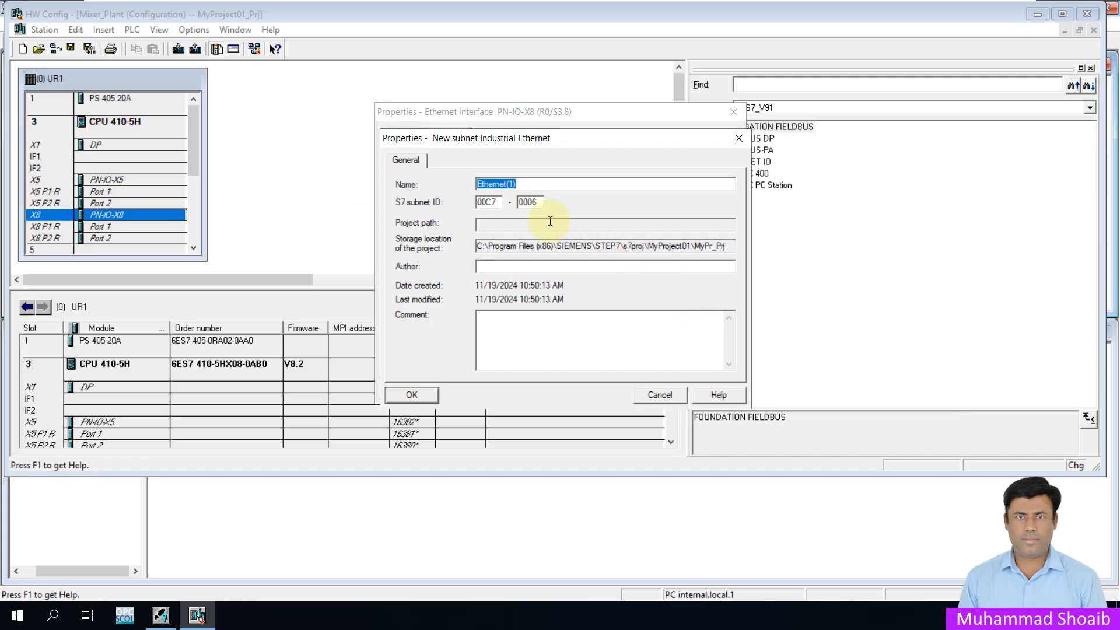
pyautogui.write('O')
pyautogui.press('BackSpace')
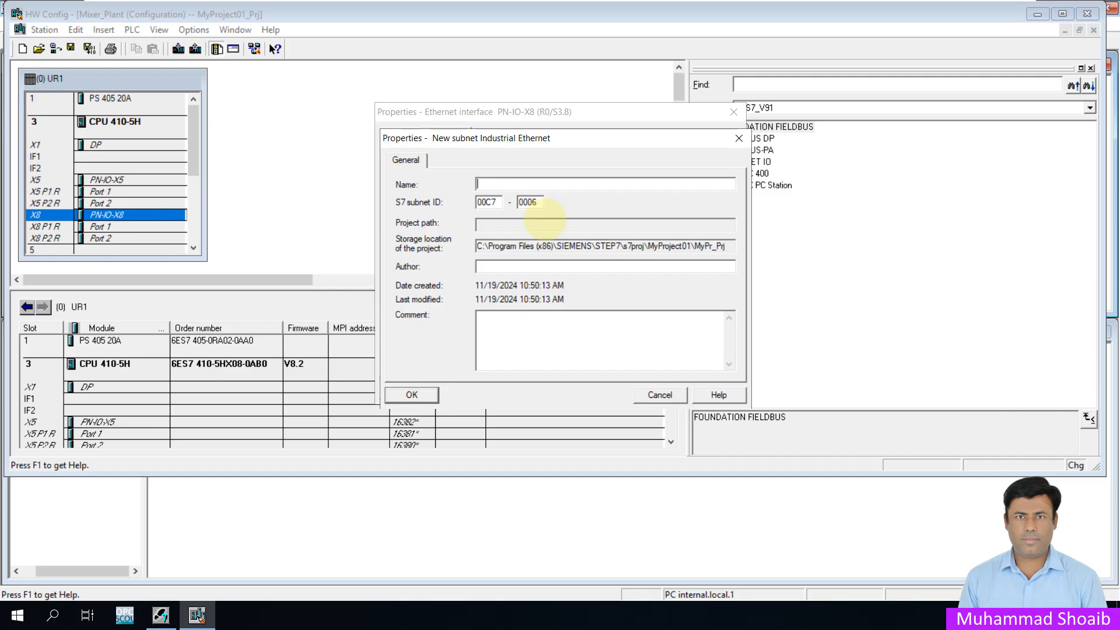
pyautogui.write('IO_BUS')
pyautogui.click(428, 395)
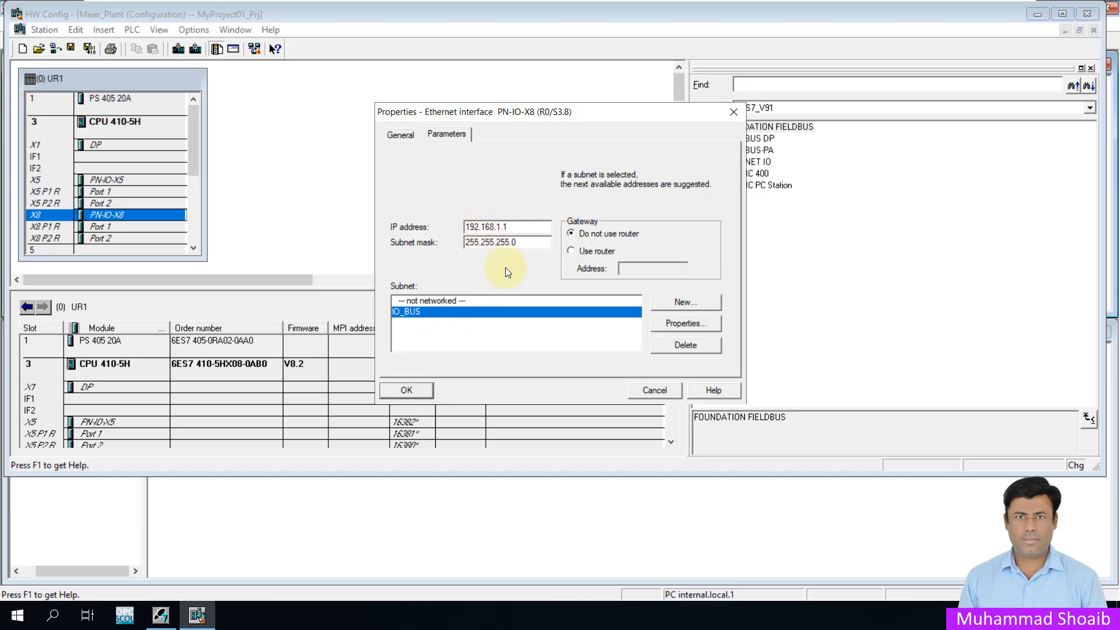
pyautogui.click(411, 390)
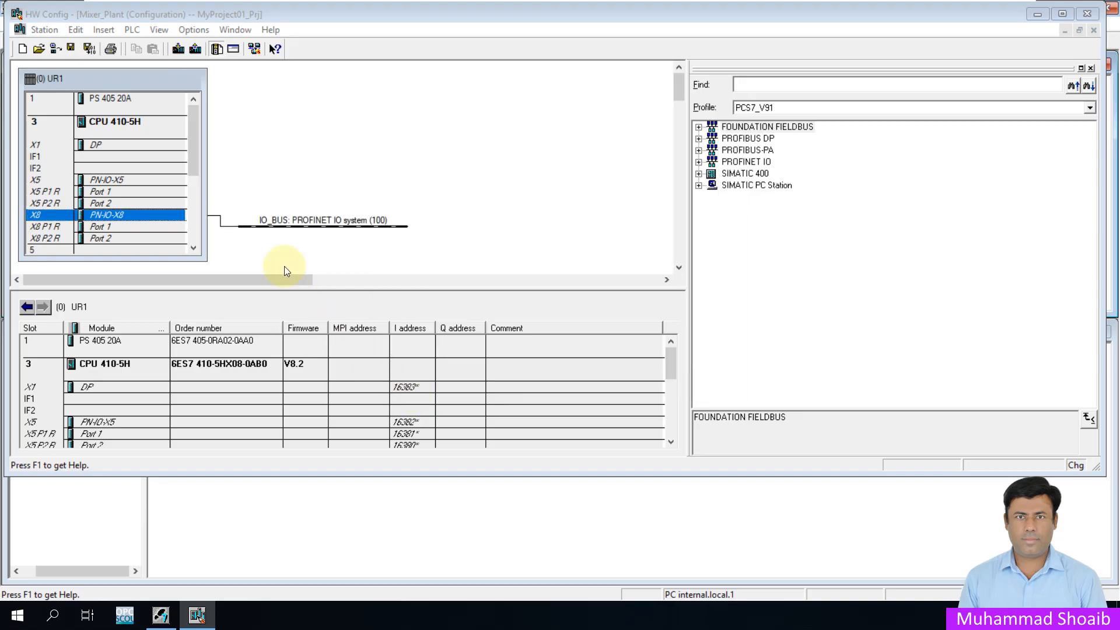
# Step: Insert a PROFINET IO system on the PN-IO-X5 interface using a new Ethernet subnet named PLANT_BUS, keeping the suggested IP address
pyautogui.click(138, 179)
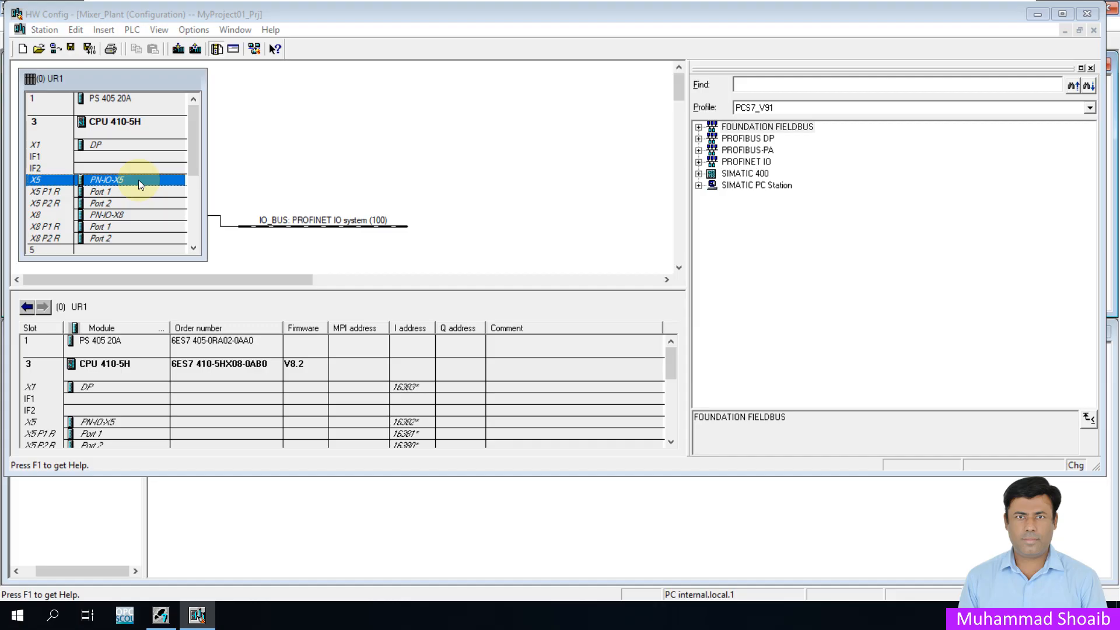
pyautogui.rightClick(138, 179)
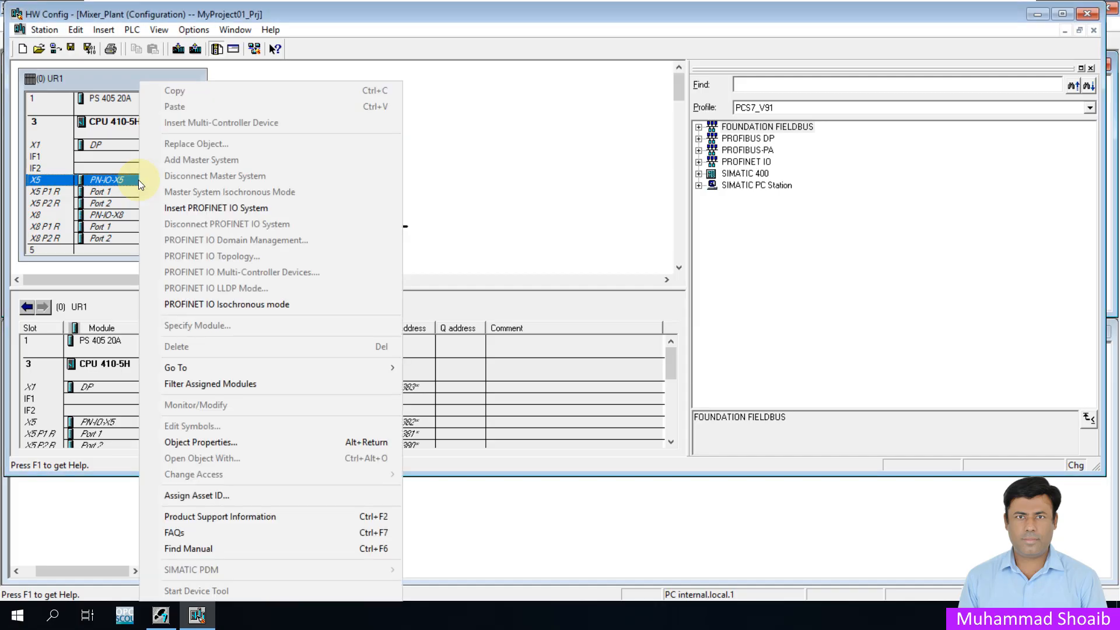
pyautogui.click(188, 207)
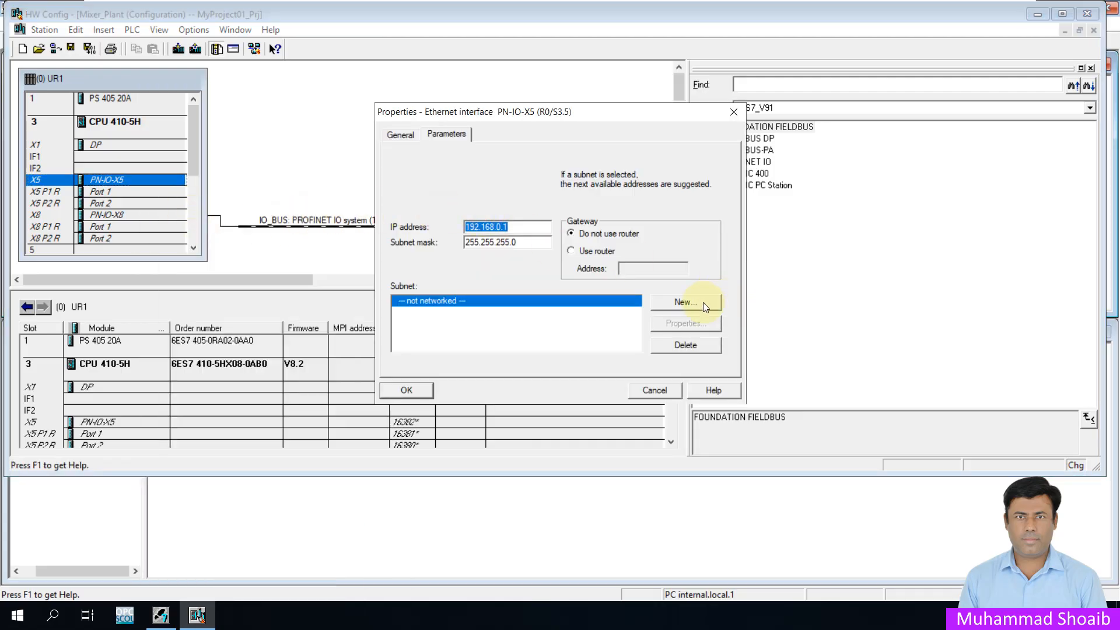
pyautogui.click(684, 302)
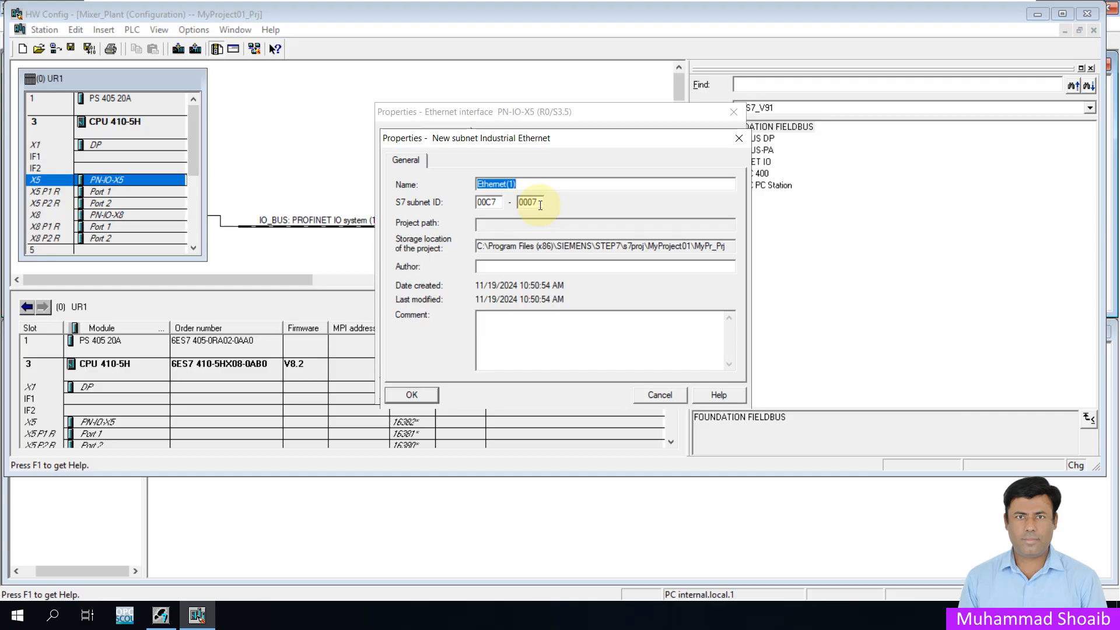
pyautogui.write('PLANT_BUS')
pyautogui.click(419, 395)
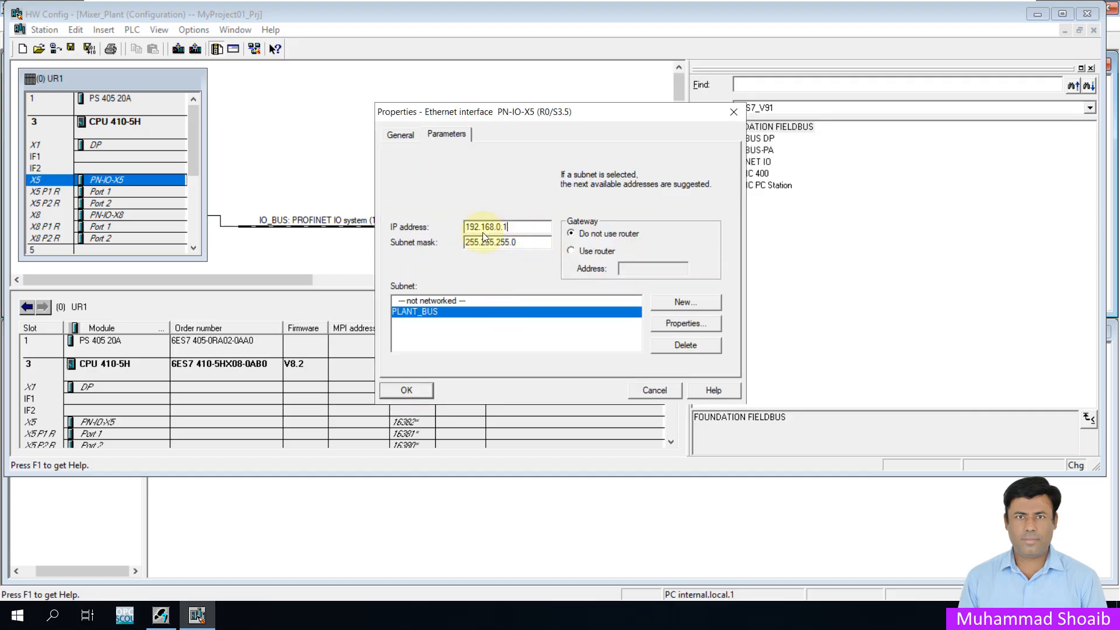
pyautogui.click(417, 388)
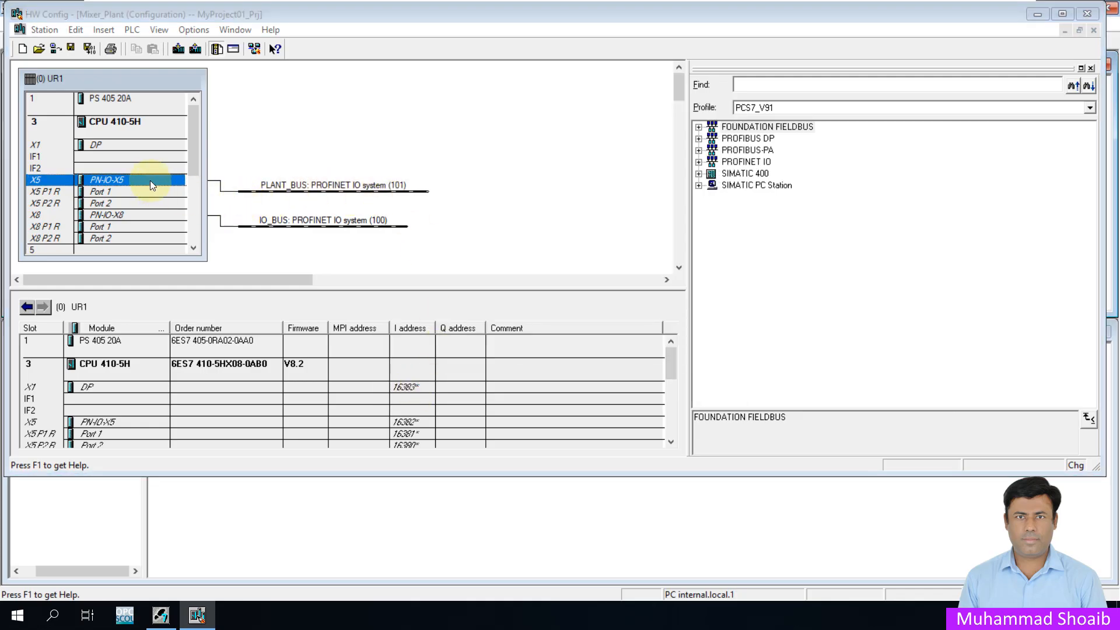
# Step: Check the IP addresses in the properties of the PN-IO-X5 and PN-IO-X8 interfaces
pyautogui.rightClick(149, 180)
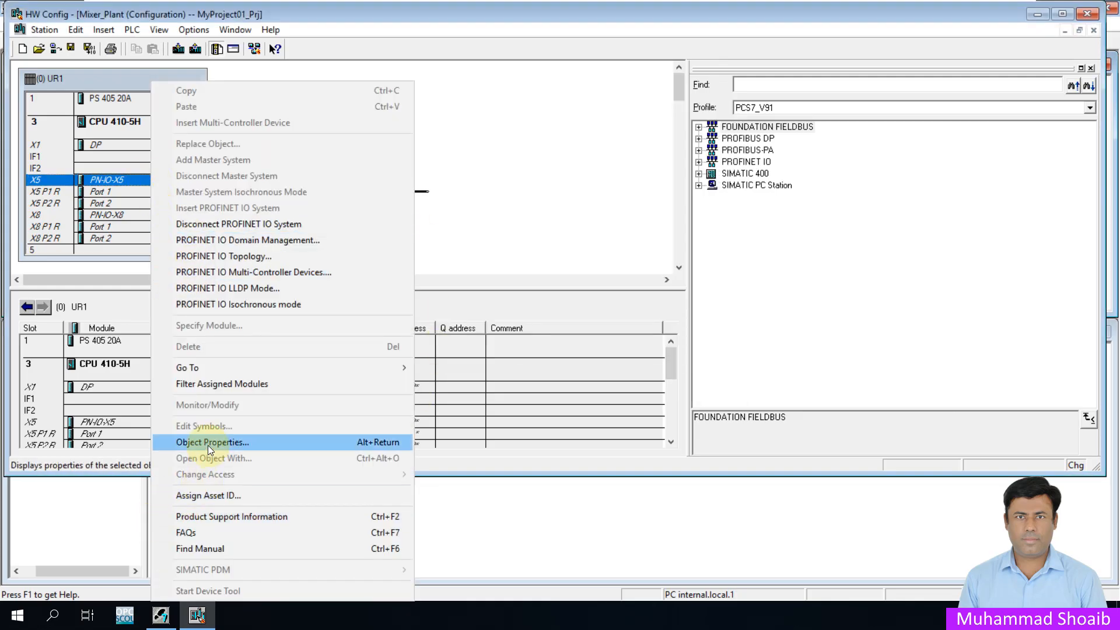
pyautogui.click(250, 443)
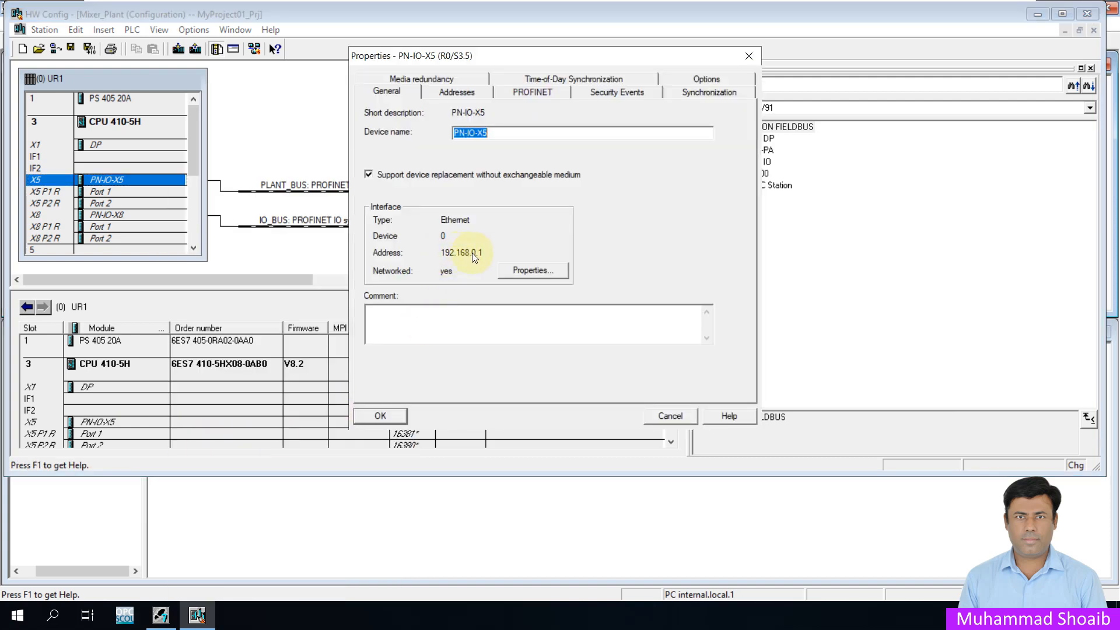
pyautogui.click(385, 415)
pyautogui.click(122, 217)
pyautogui.rightClick(123, 216)
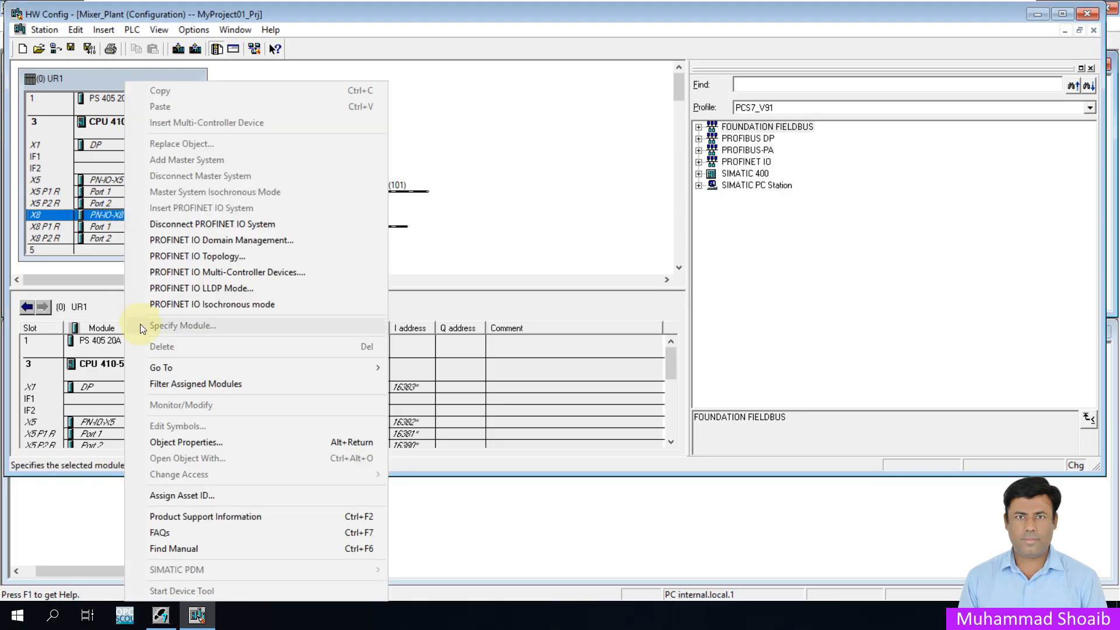
pyautogui.click(193, 442)
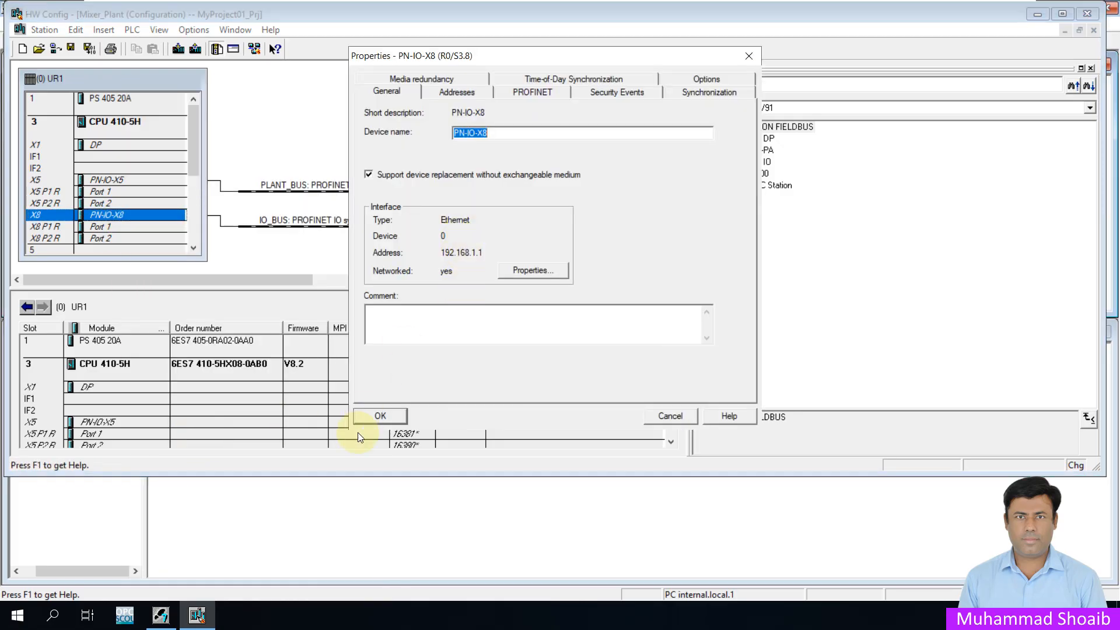
pyautogui.click(378, 415)
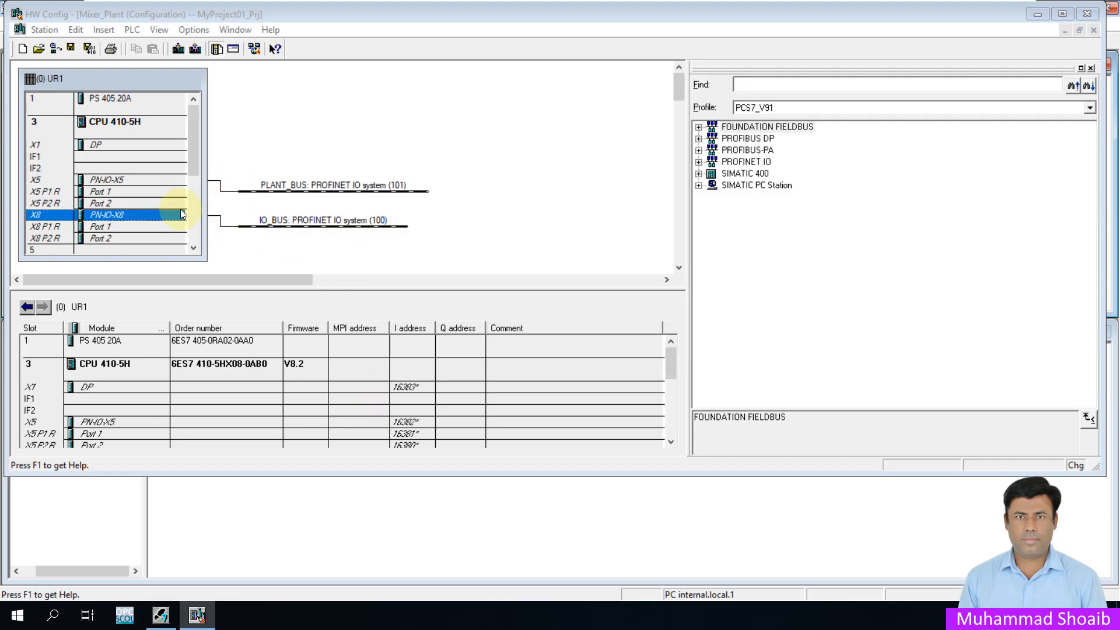
# Step: Add an IM155-6 PN HA V1.2 interface module from the PROFINET IO ET 200SP HA catalog to the IO_BUS PROFINET IO system
pyautogui.click(699, 163)
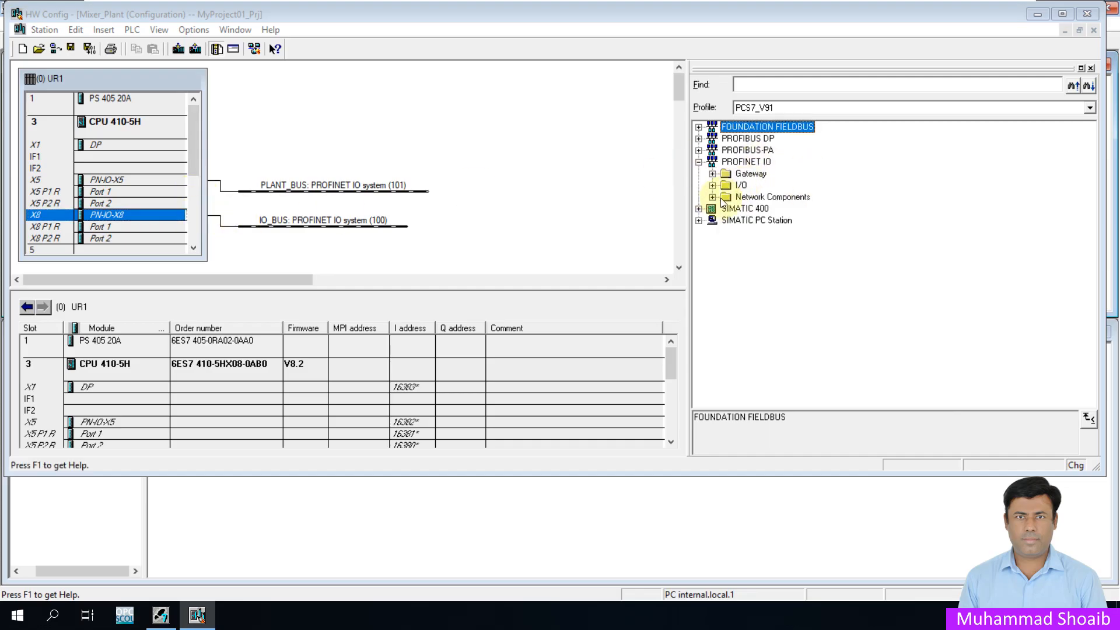
pyautogui.click(712, 185)
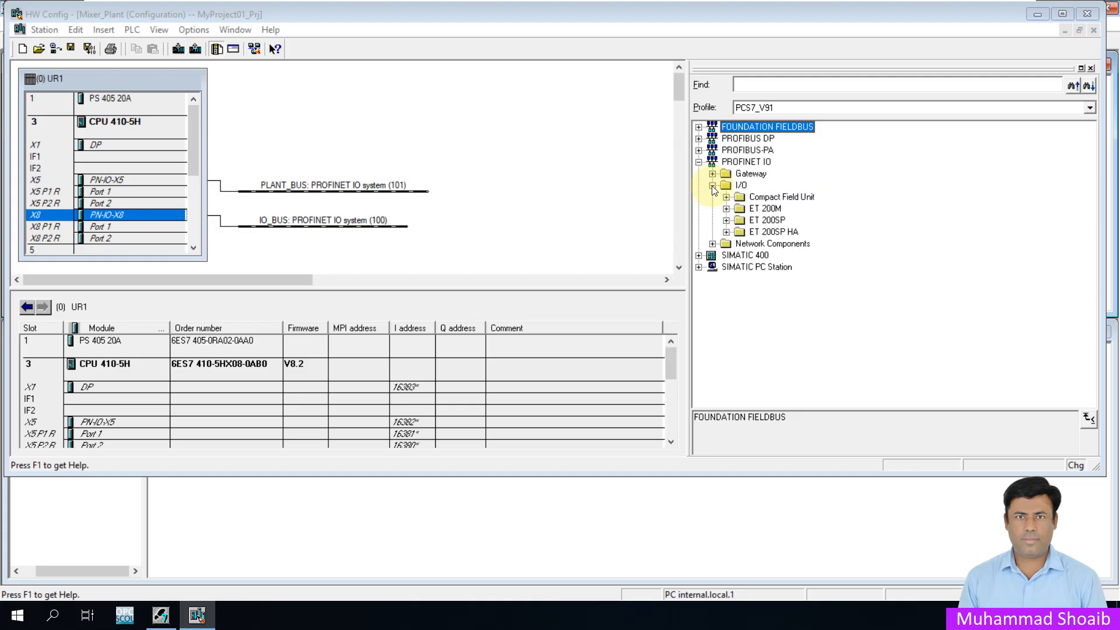
pyautogui.click(726, 232)
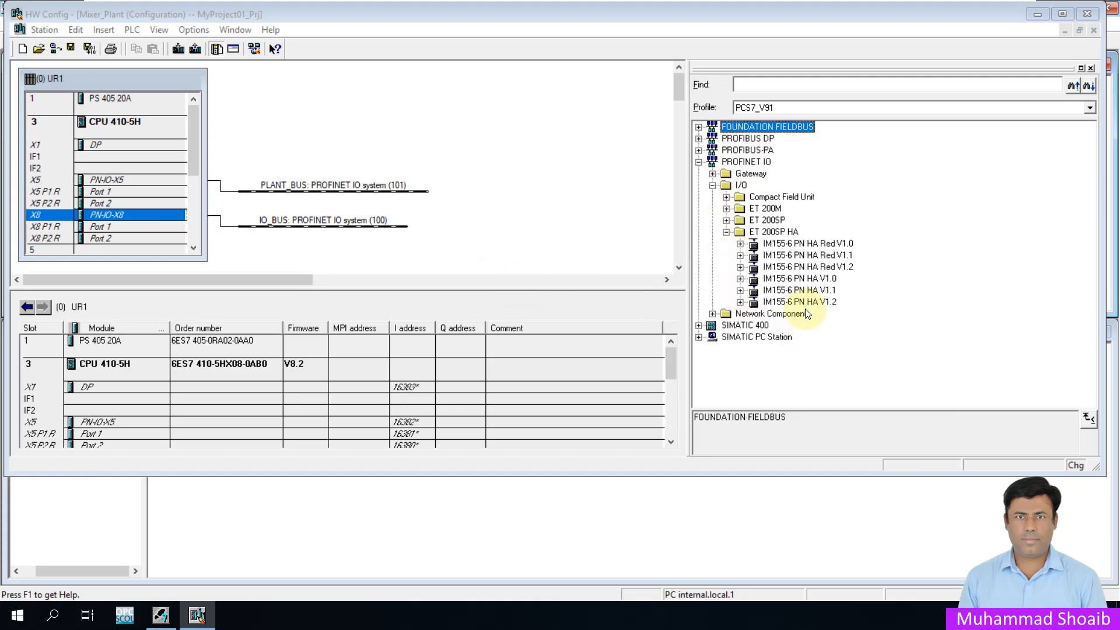
pyautogui.click(344, 229)
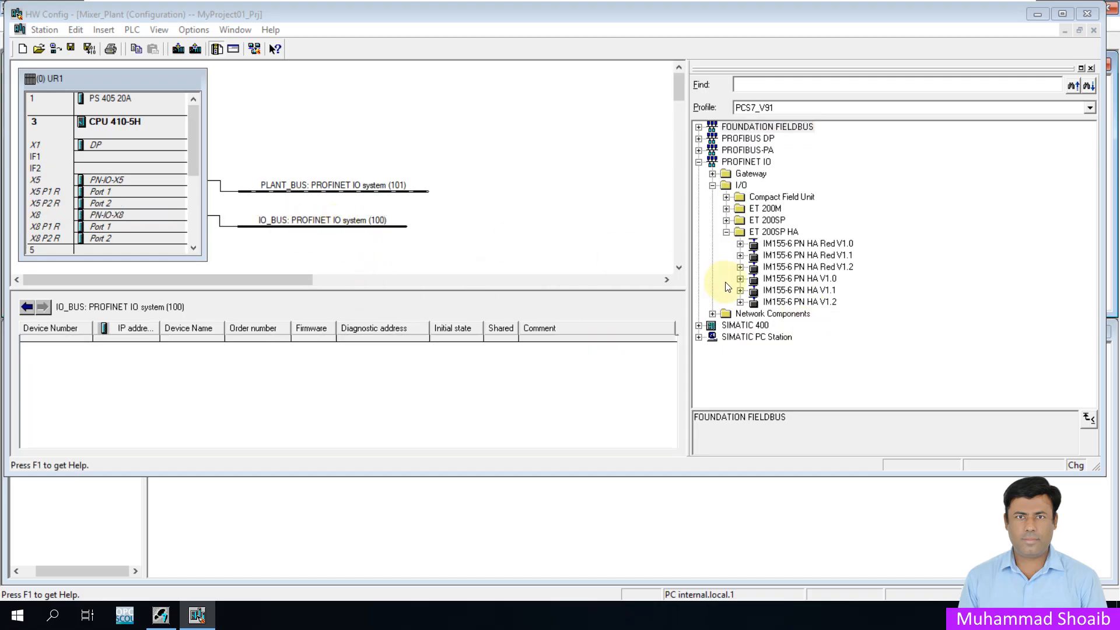
pyautogui.click(801, 302)
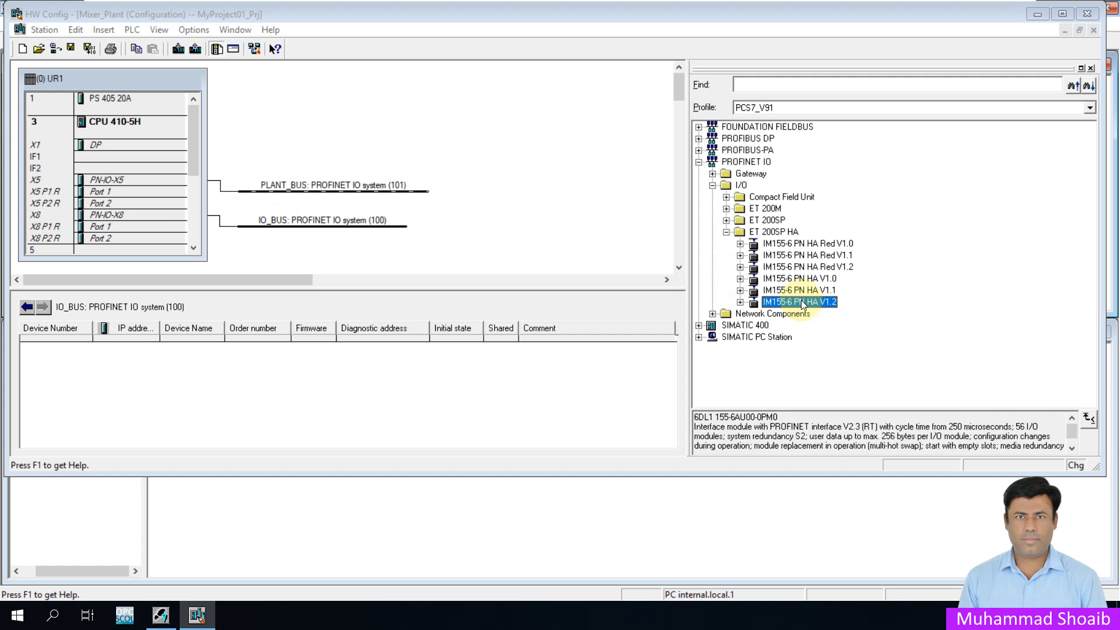
pyautogui.moveTo(800, 300); pyautogui.dragTo(357, 225)
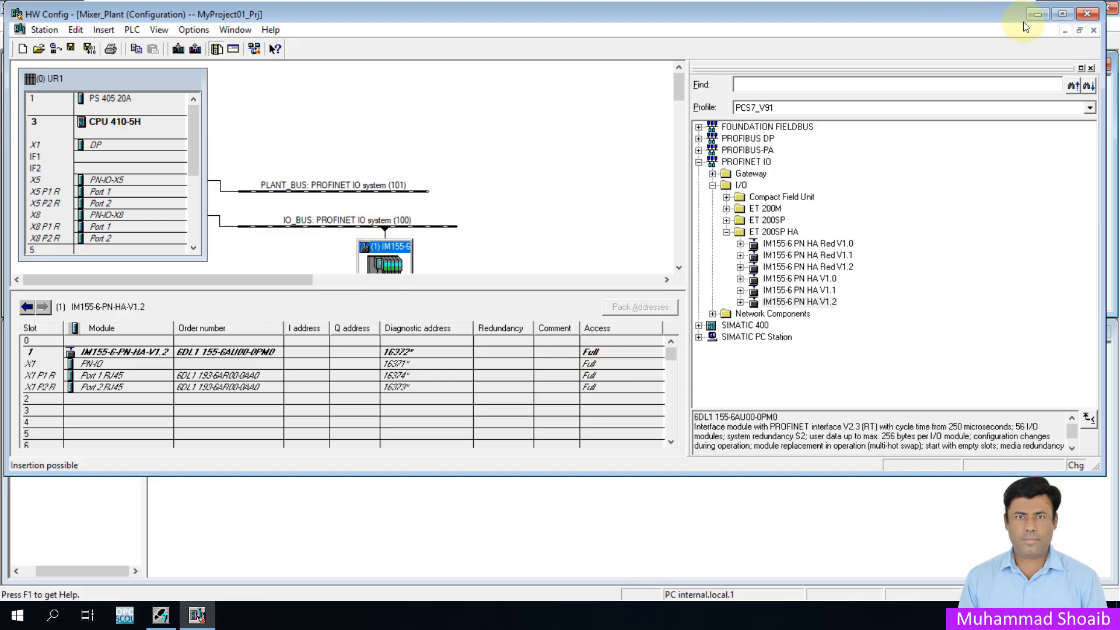
# Step: Maximize the hardware configuration window and enlarge the station view and the UR1 rack window
pyautogui.click(1061, 14)
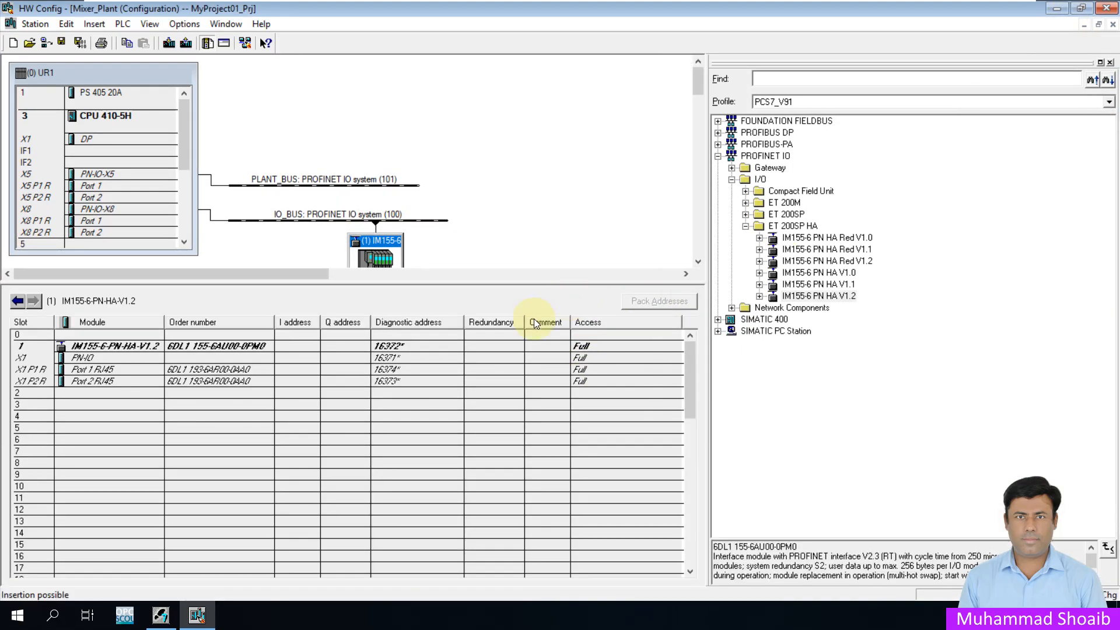
pyautogui.moveTo(511, 282); pyautogui.dragTo(508, 370)
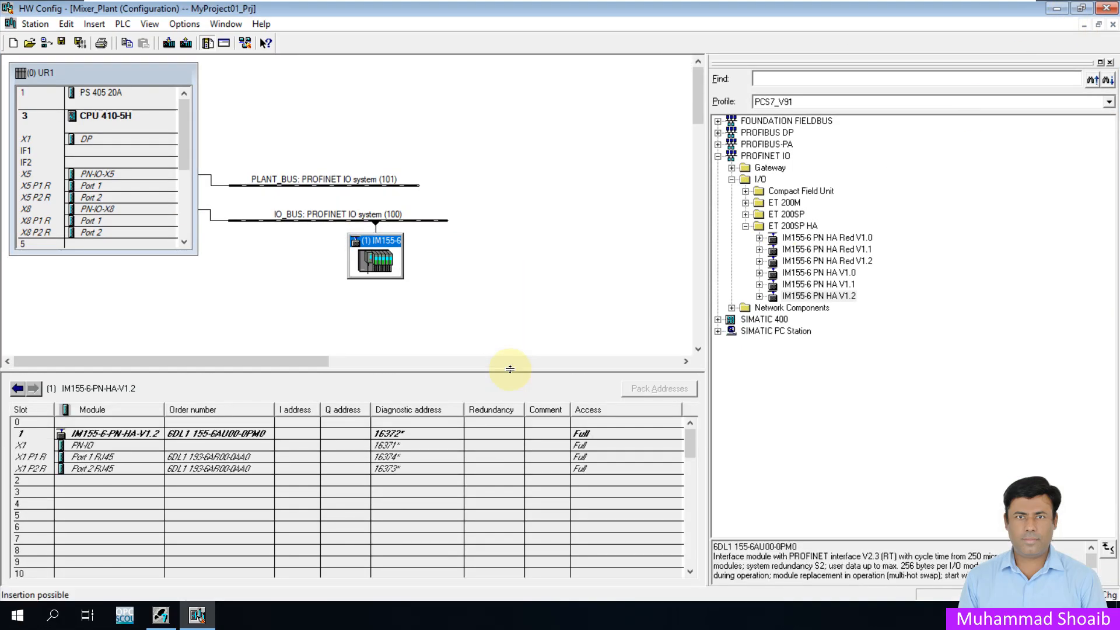
pyautogui.moveTo(160, 255); pyautogui.dragTo(161, 303)
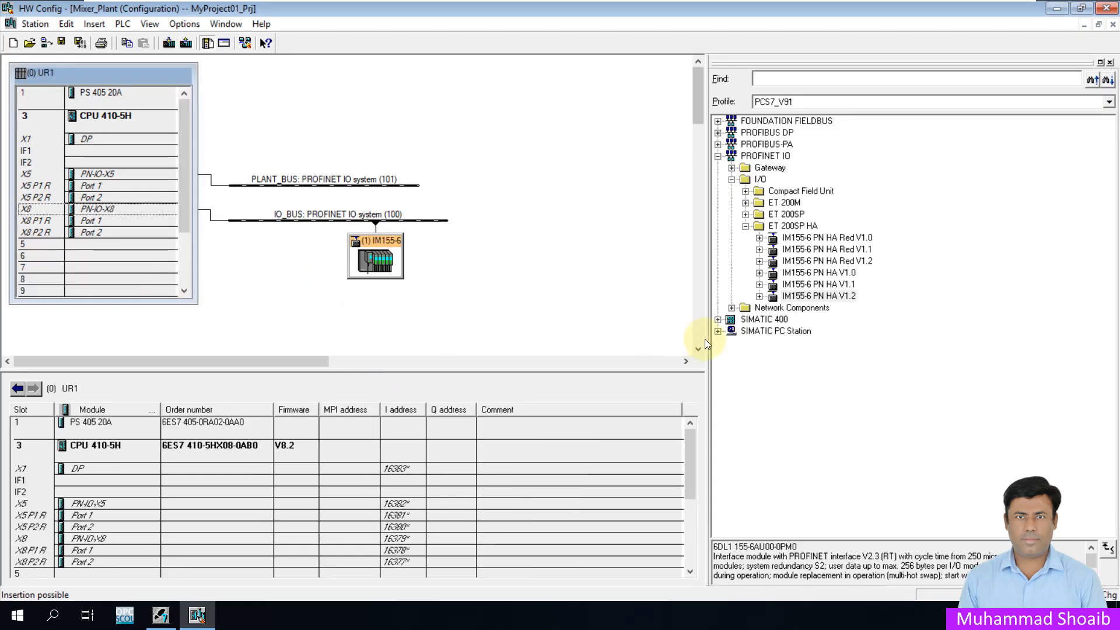
# Step: Insert a DI16 x 24VDC HA V1.0 digital input module in slot 2 of the IM155-6 station
pyautogui.doubleClick(764, 296)
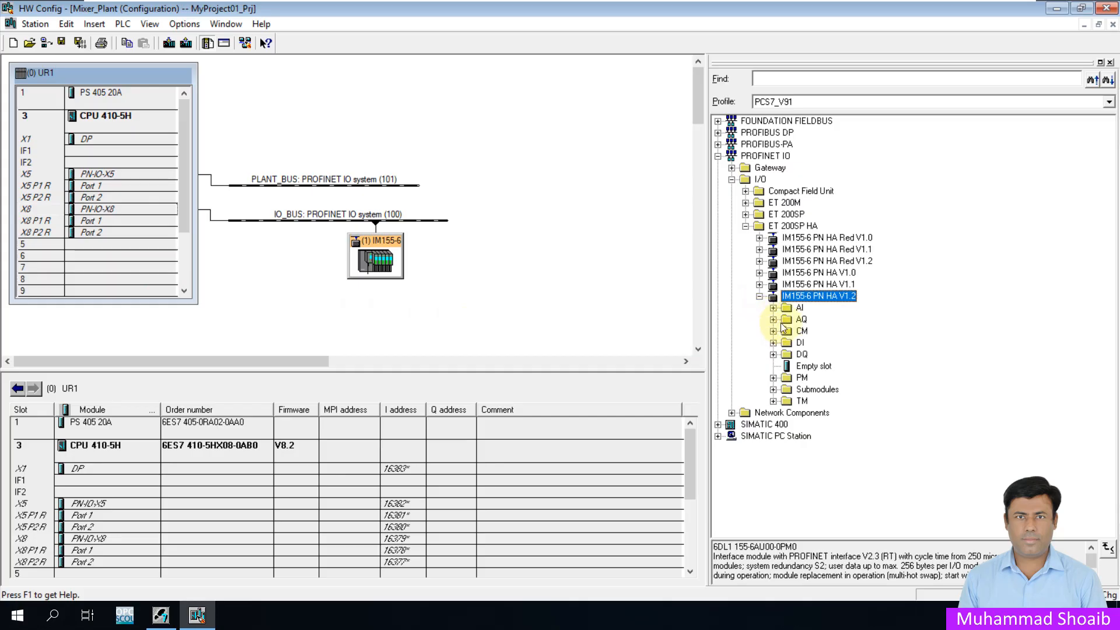
pyautogui.click(774, 343)
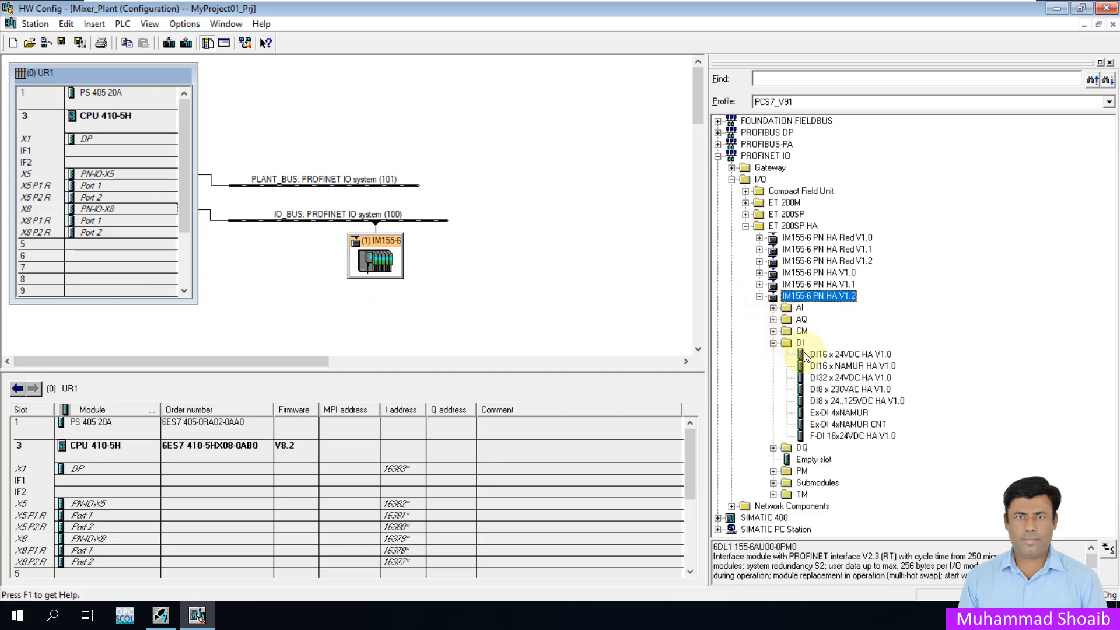
pyautogui.moveTo(811, 353)
pyautogui.mouseDown()
pyautogui.moveTo(500, 436)
pyautogui.moveTo(353, 350)
pyautogui.moveTo(198, 474)
pyautogui.moveTo(800, 373)
pyautogui.moveTo(830, 354)
pyautogui.mouseUp()
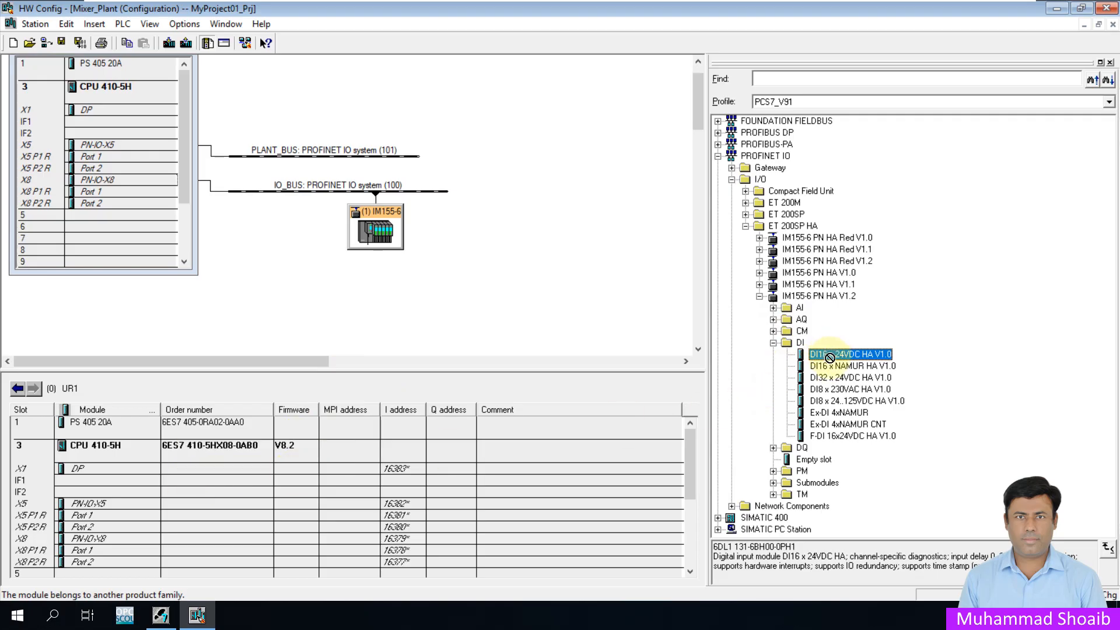
pyautogui.click(397, 237)
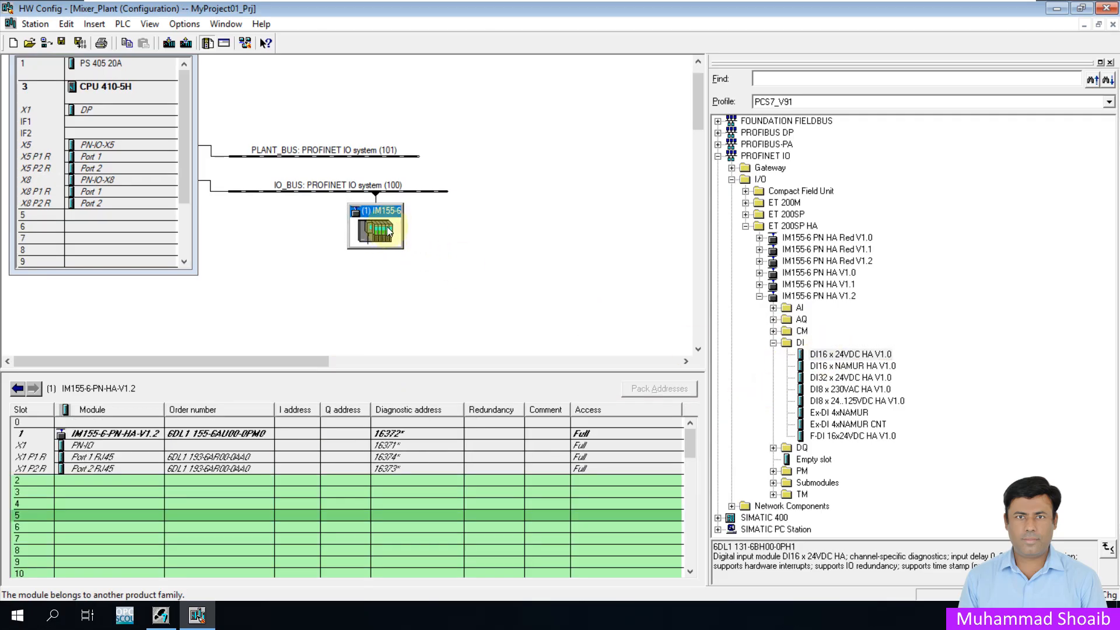
pyautogui.click(828, 355)
pyautogui.moveTo(828, 356); pyautogui.dragTo(228, 478)
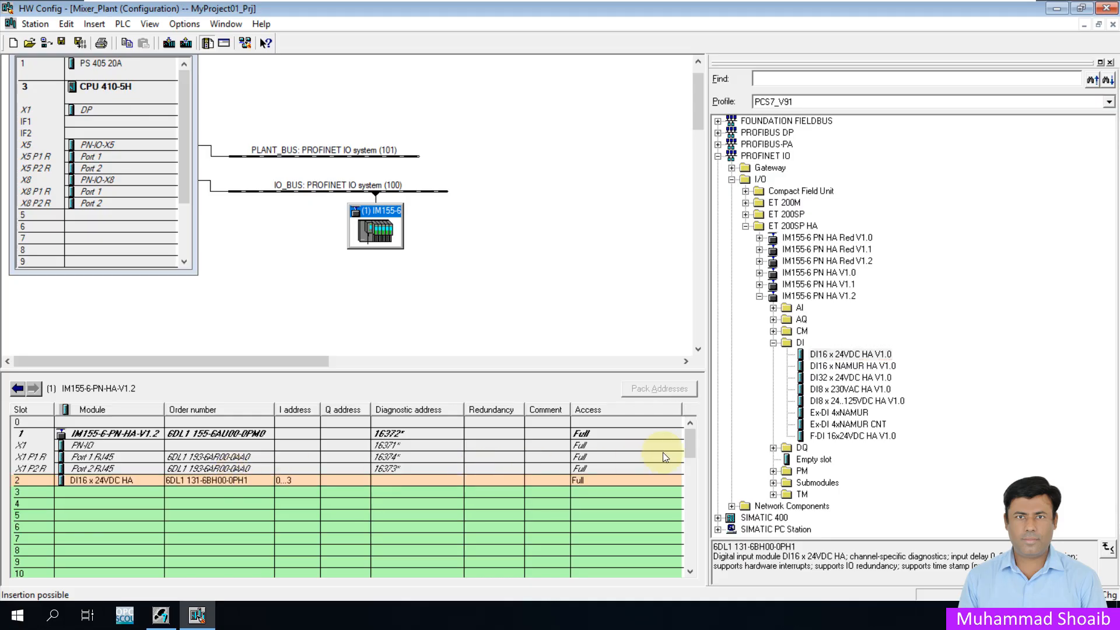
# Step: Insert a DQ16 x 24VDC/0.5A HA V1.0 digital output module in slot 3 of the IM155-6 station
pyautogui.click(772, 342)
pyautogui.click(772, 354)
pyautogui.moveTo(819, 367); pyautogui.dragTo(264, 492)
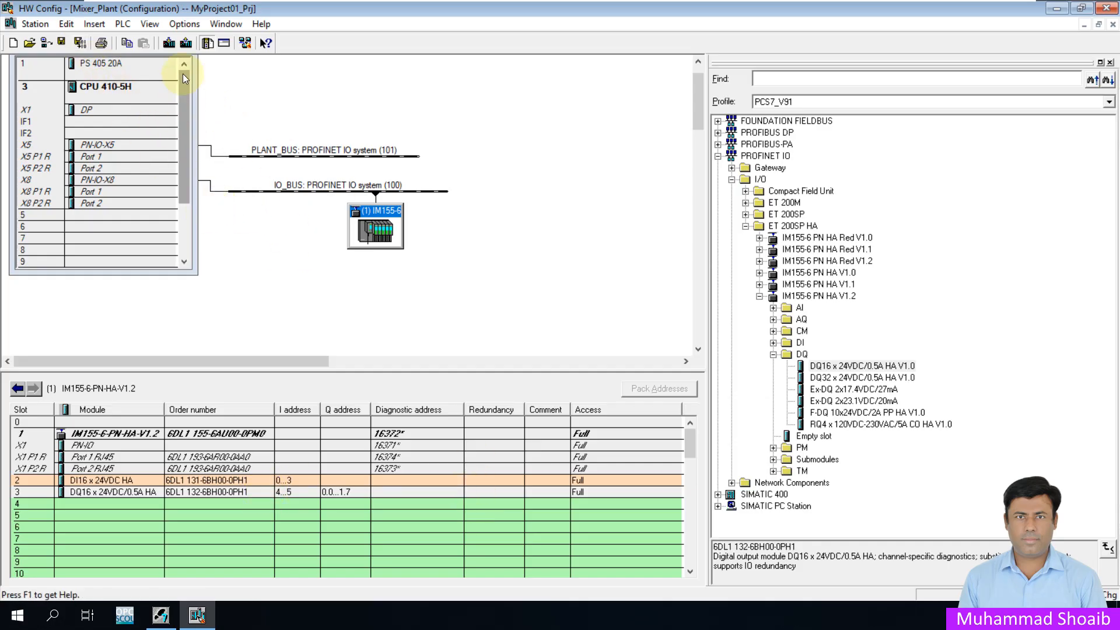
# Step: Review the CPU 410-5H startup settings and set its protection level to 1: Access protection for F CPU or keyswitch setting
pyautogui.click(134, 89)
pyautogui.rightClick(115, 88)
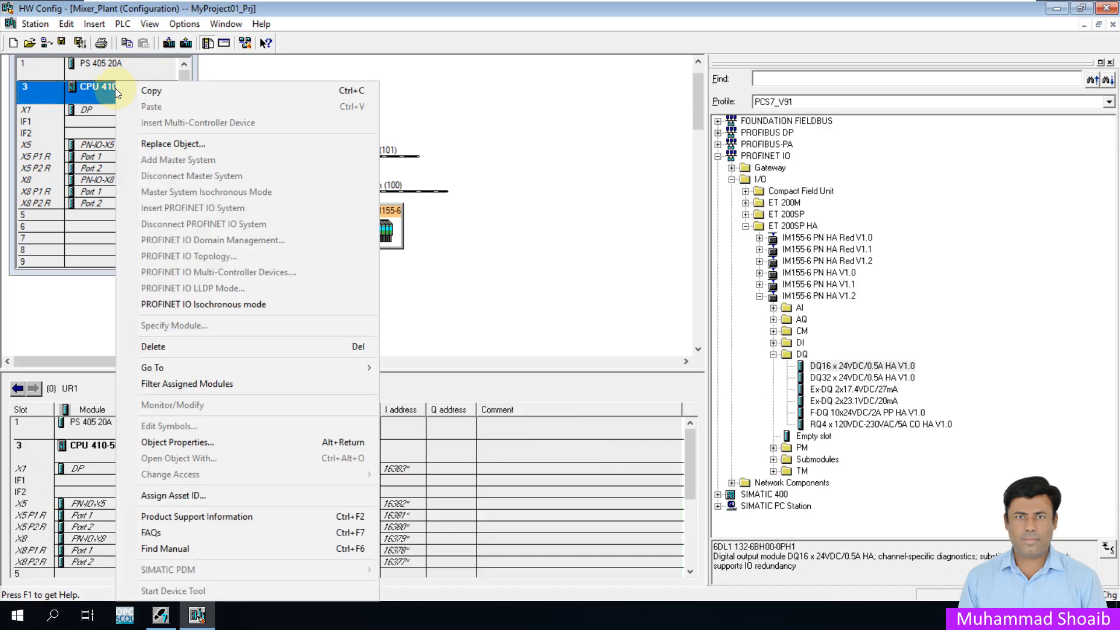
pyautogui.click(173, 446)
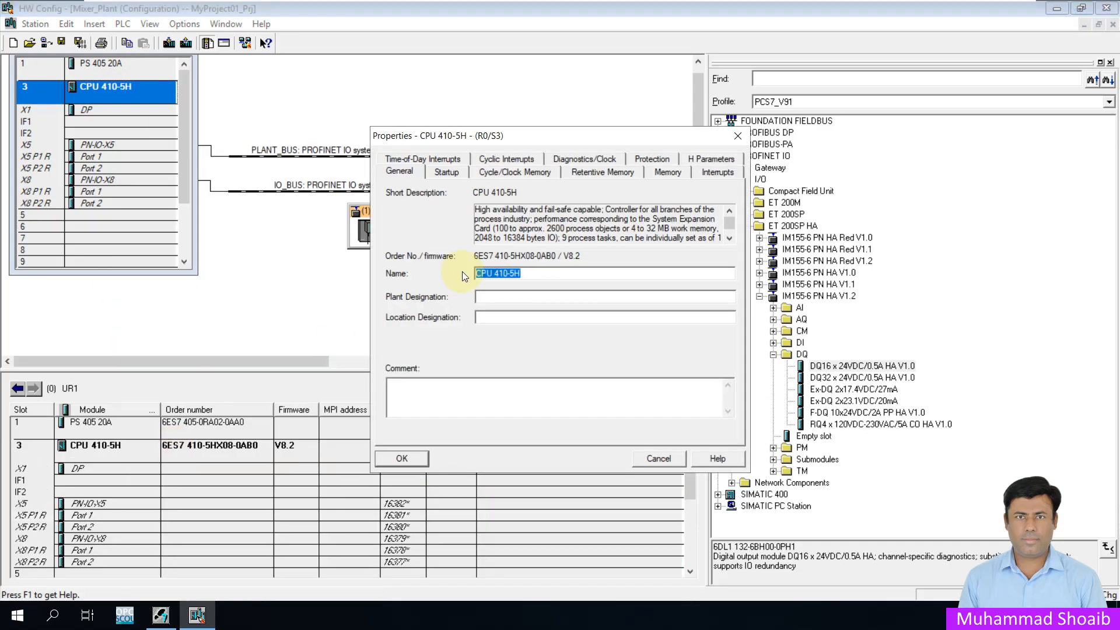
pyautogui.click(442, 174)
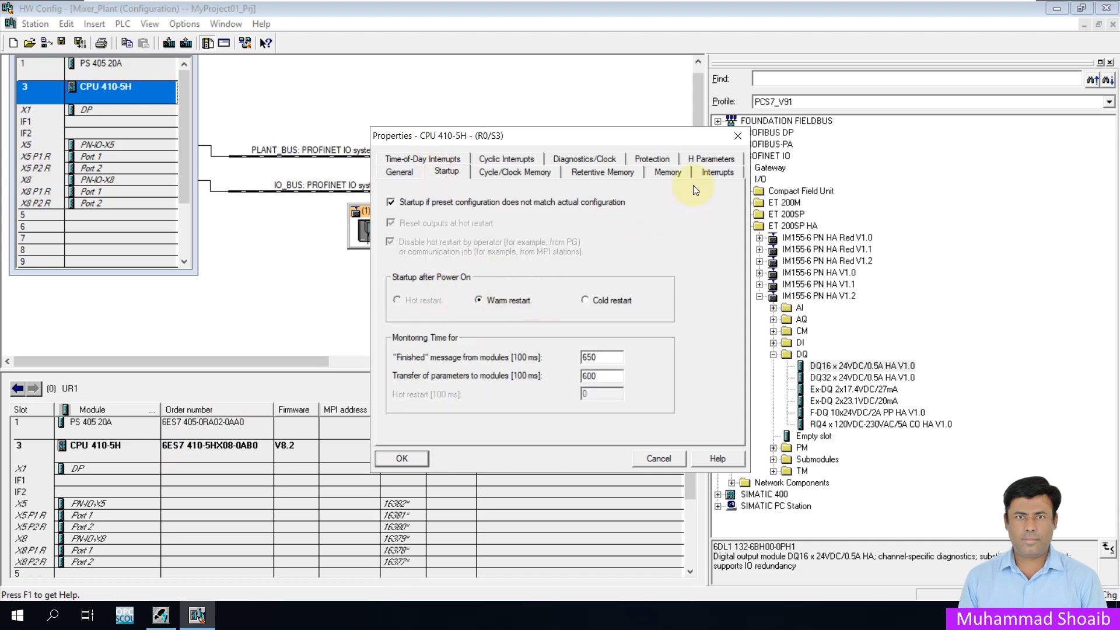
pyautogui.click(649, 157)
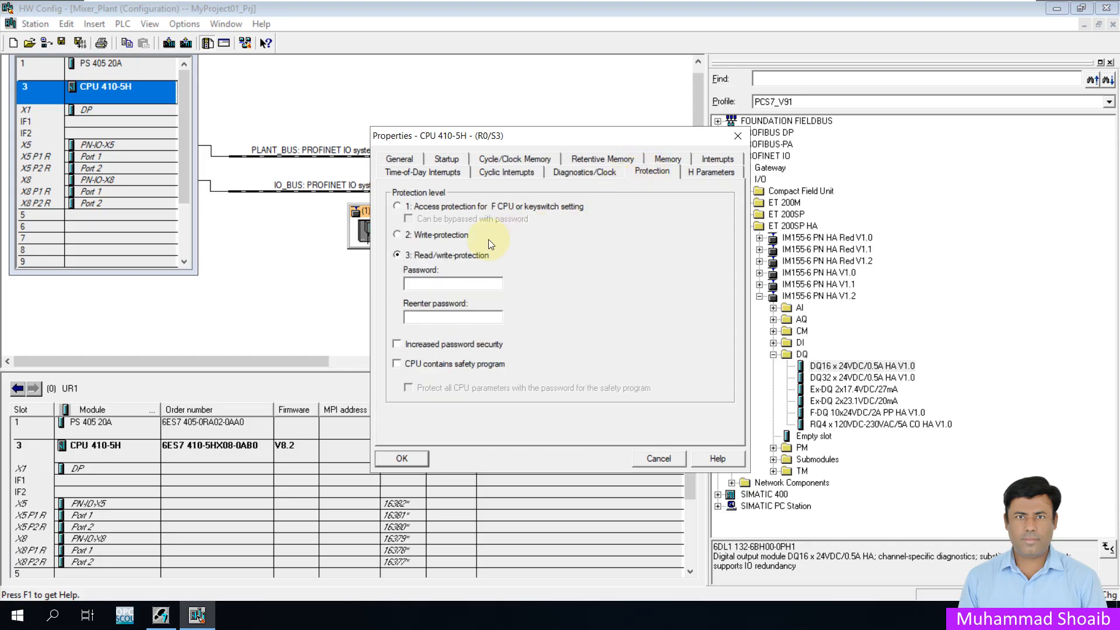
pyautogui.click(399, 204)
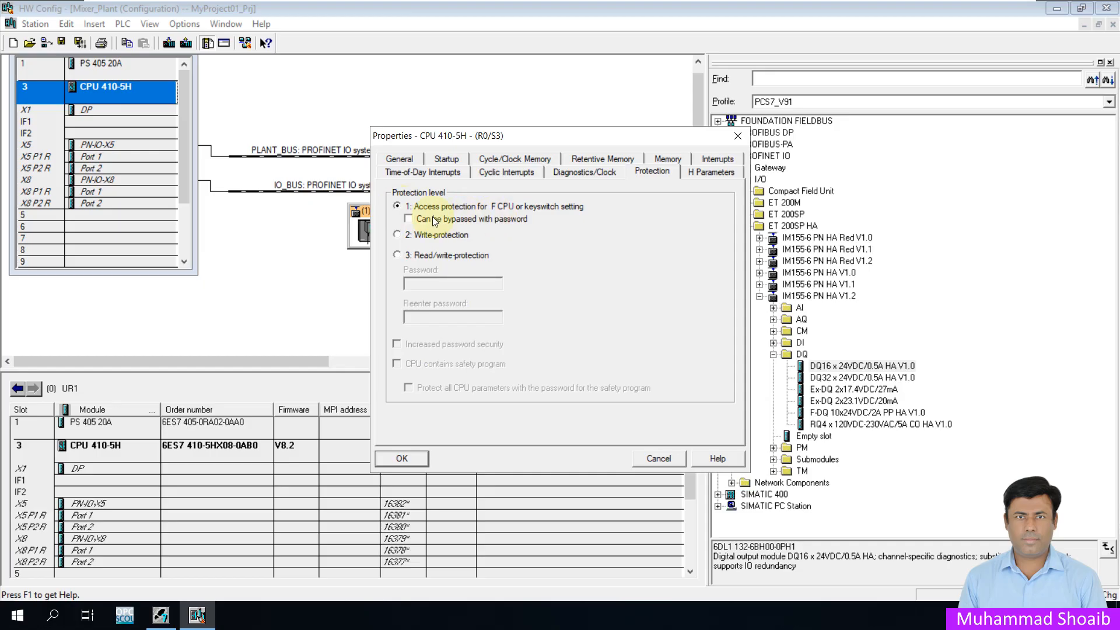
pyautogui.click(402, 458)
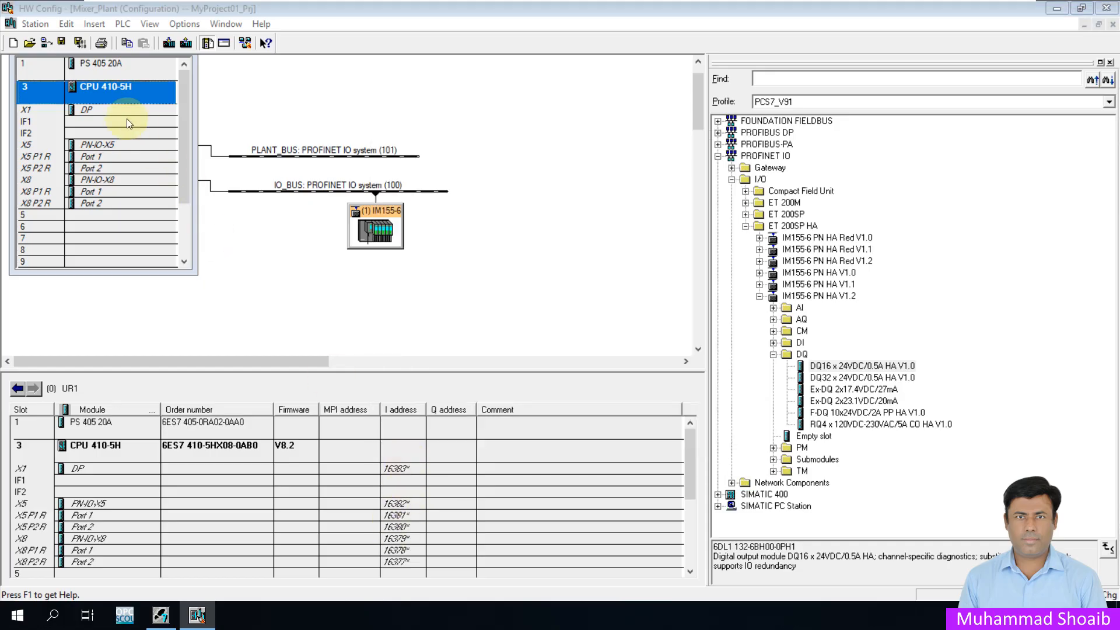
# Step: Save and compile the Mixer_Plant hardware configuration and close it
pyautogui.click(80, 43)
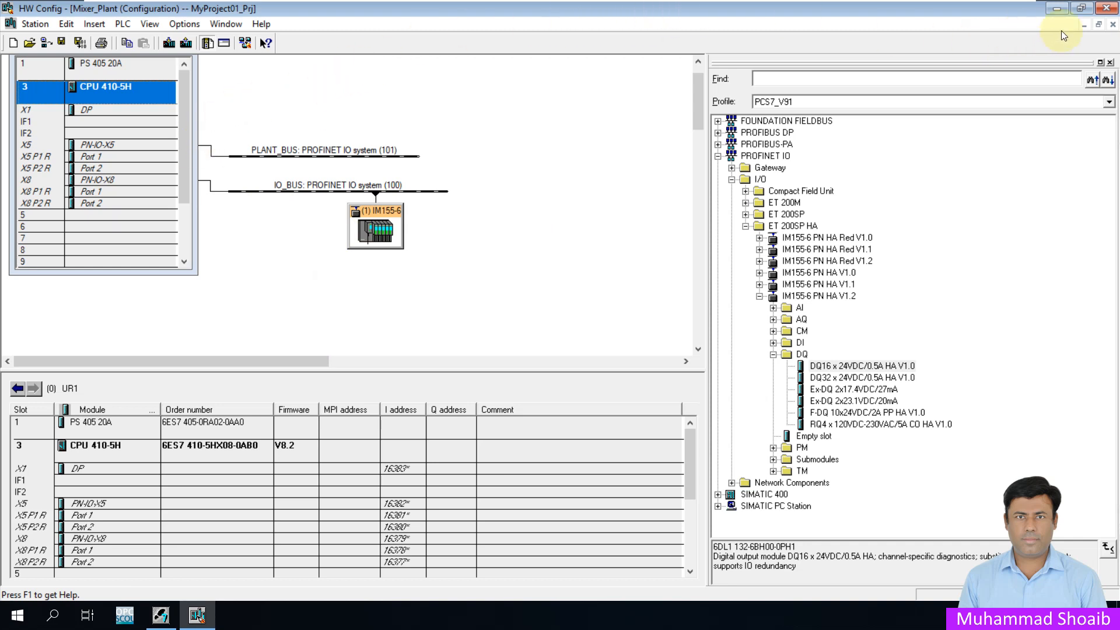
pyautogui.click(1106, 7)
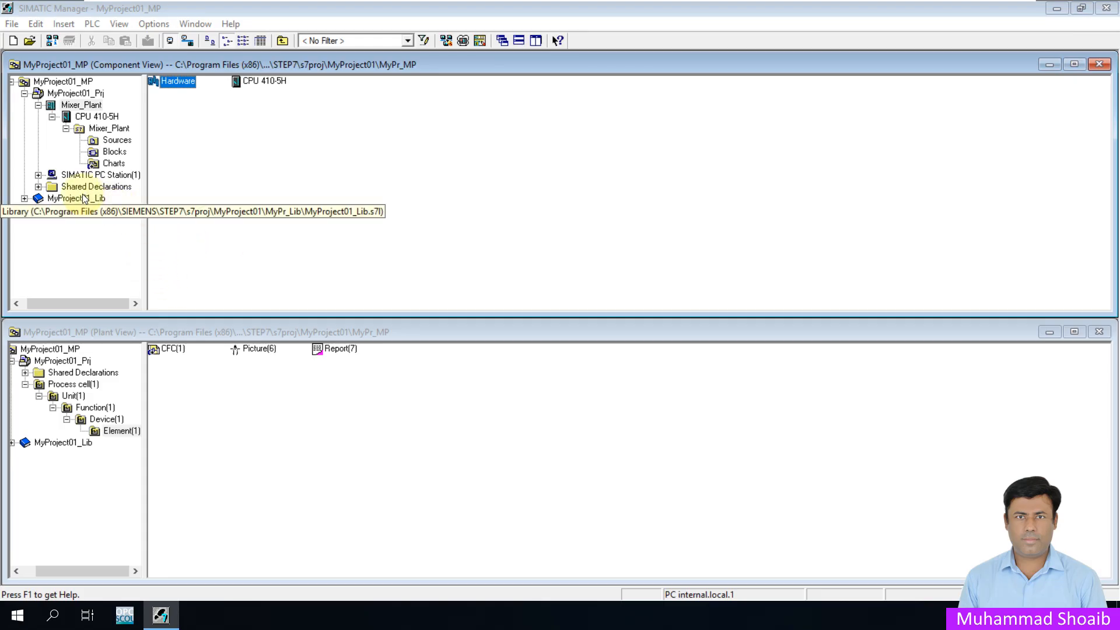
# Step: Expand SIMATIC PC Station(1) down to its OS in the component view and show the station's contents
pyautogui.click(39, 175)
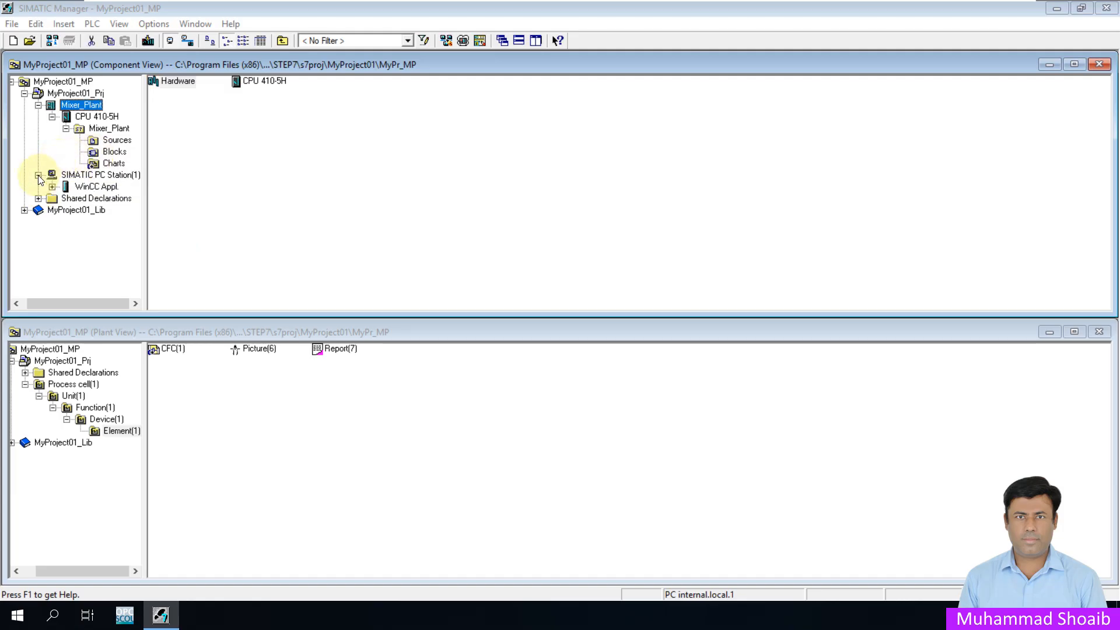
pyautogui.click(52, 187)
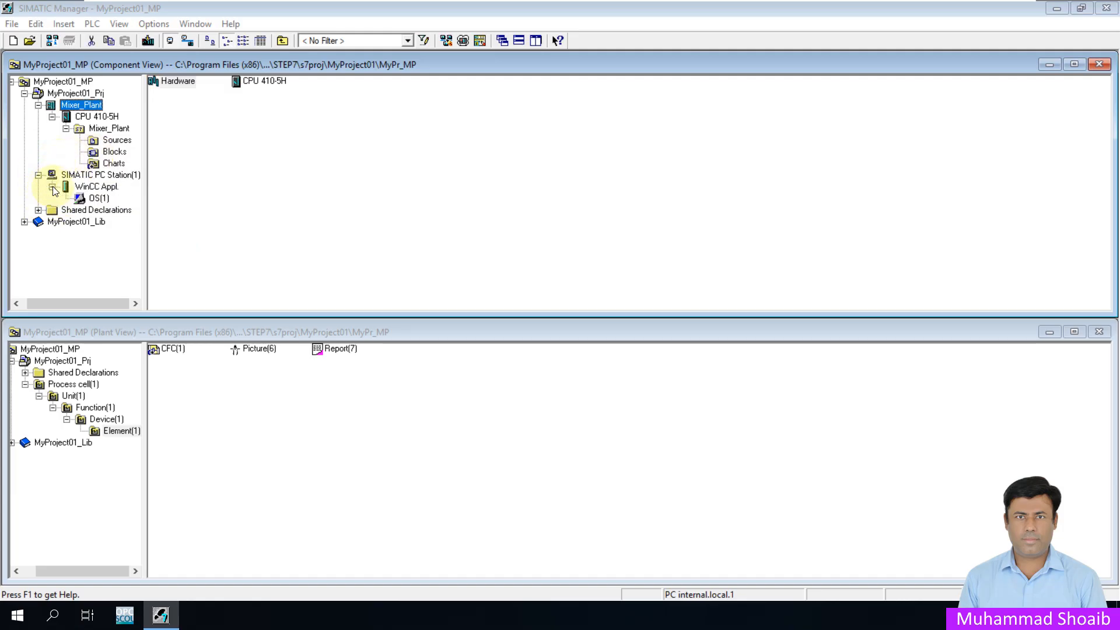
pyautogui.click(82, 177)
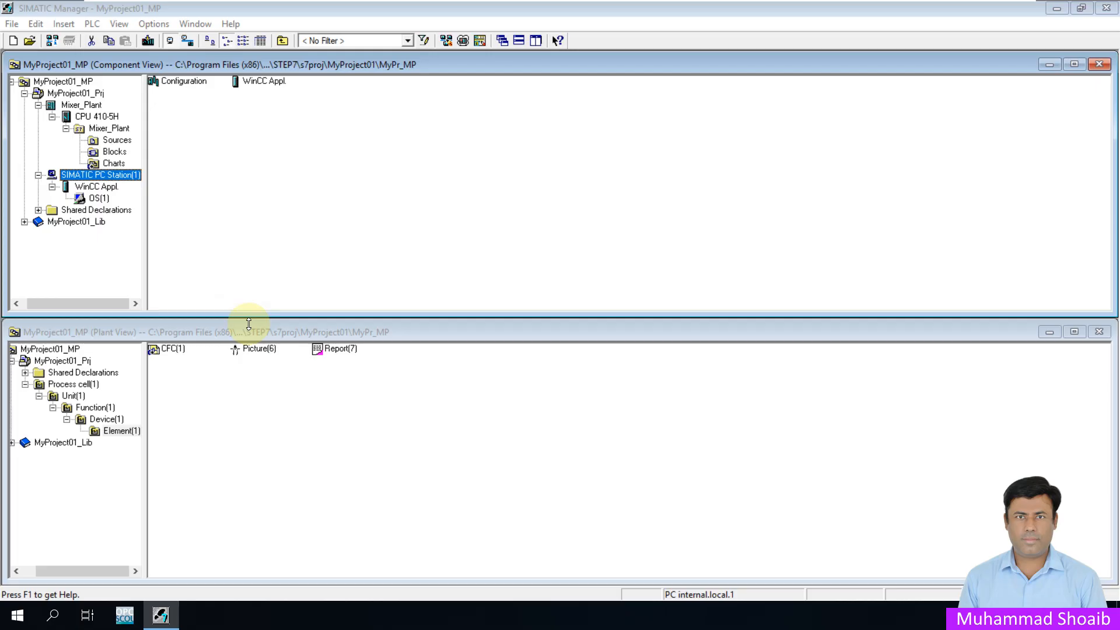
# Step: Look up this computer's name in the Windows system information and close the windows again
pyautogui.press('super+e')
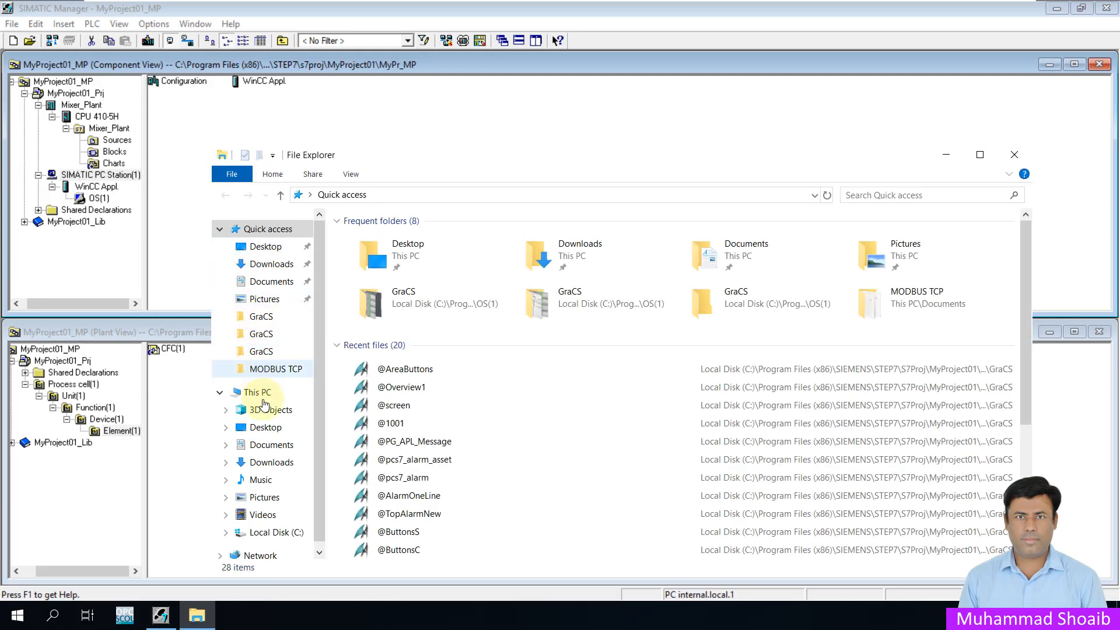
pyautogui.click(258, 397)
pyautogui.rightClick(258, 396)
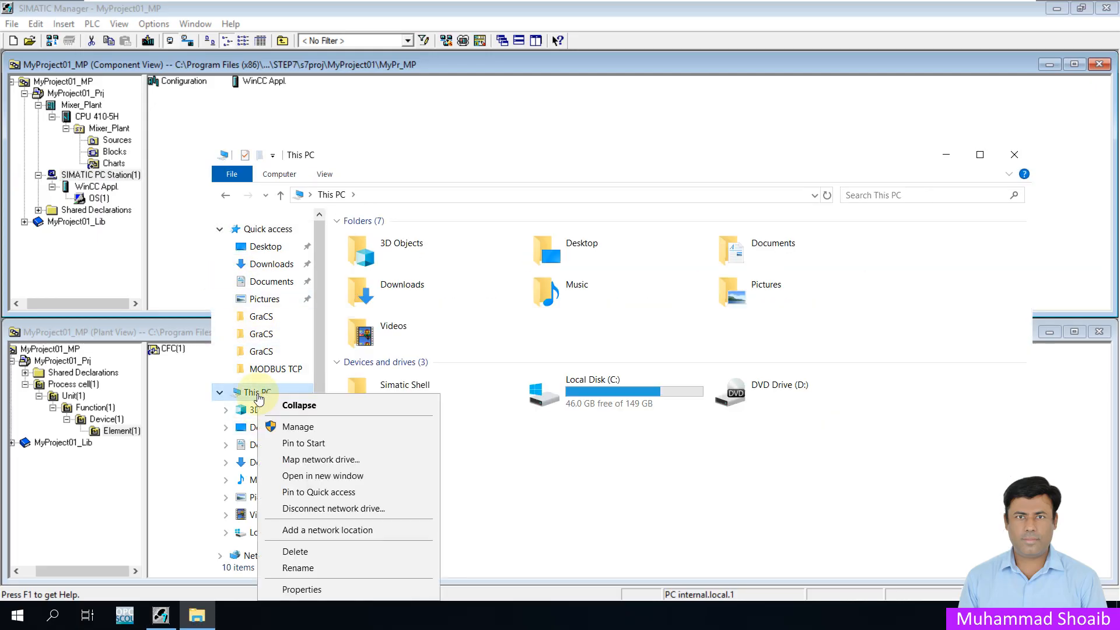
pyautogui.click(288, 592)
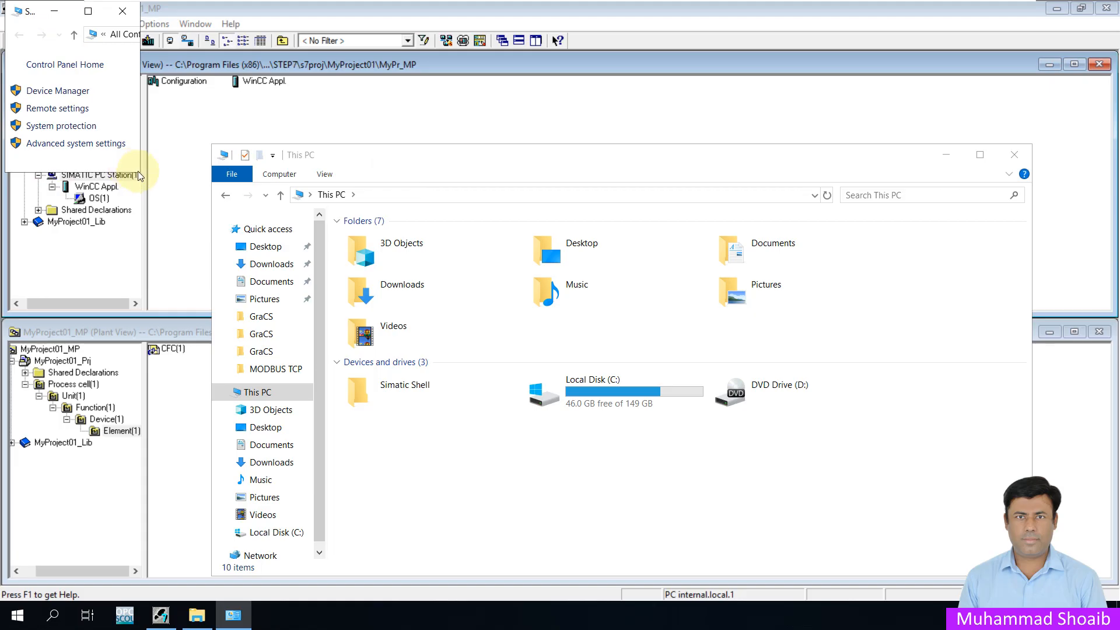
pyautogui.moveTo(138, 170); pyautogui.dragTo(454, 303)
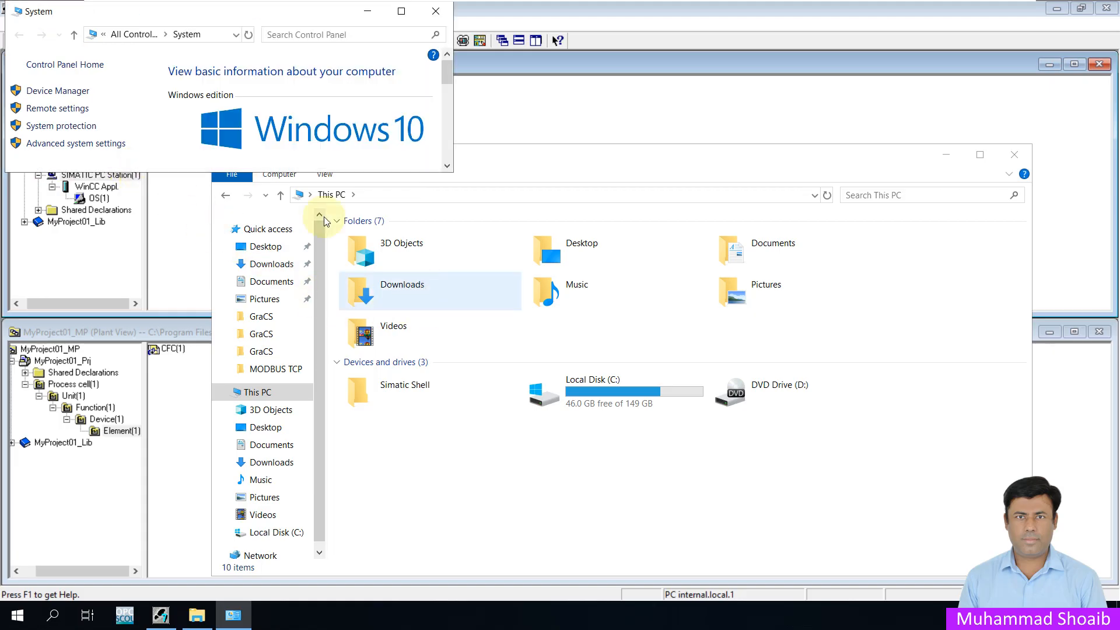
pyautogui.moveTo(275, 173); pyautogui.dragTo(274, 458)
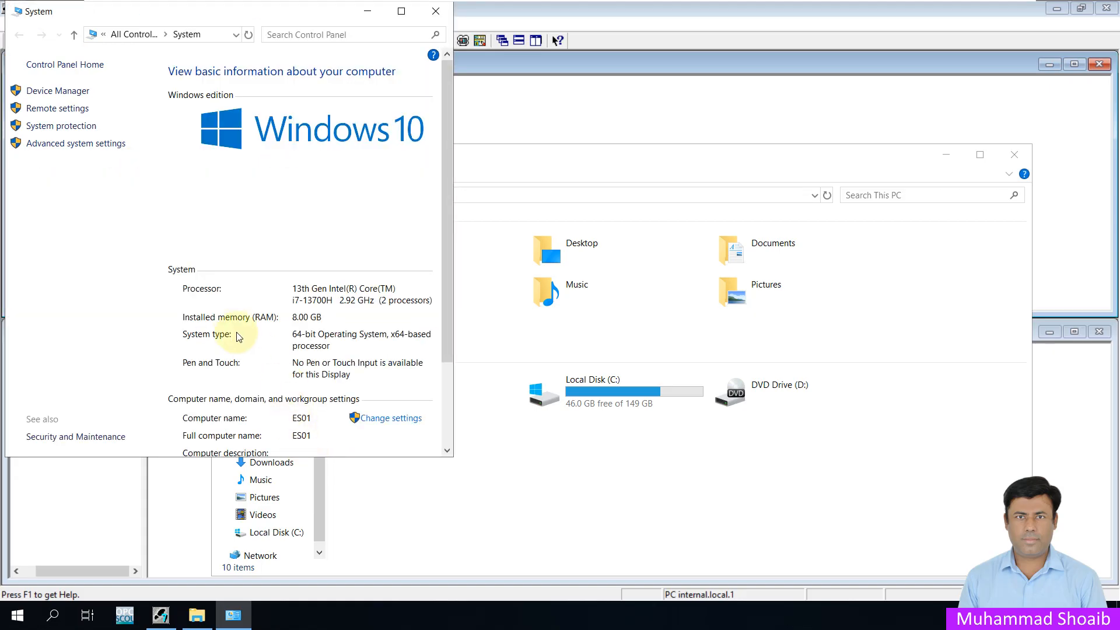
pyautogui.click(402, 13)
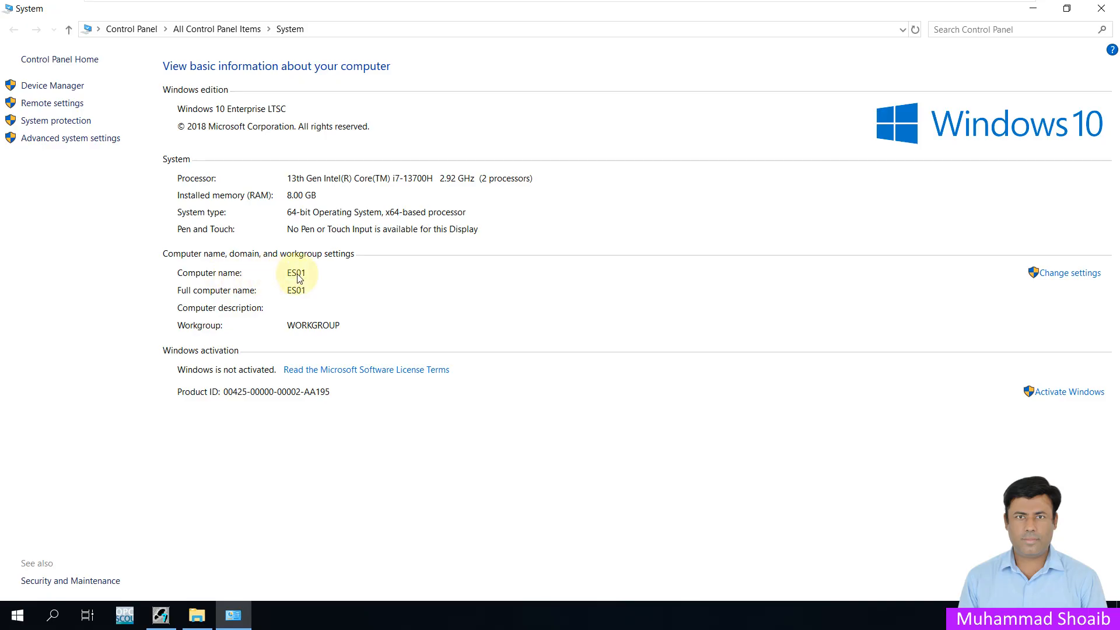
pyautogui.click(1100, 9)
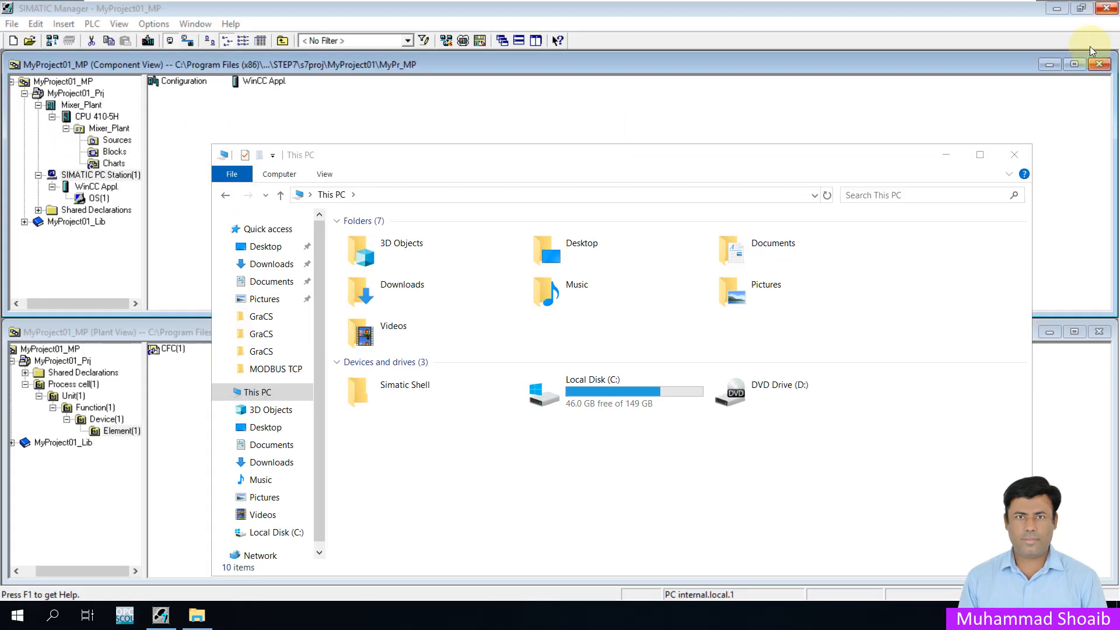
pyautogui.click(1014, 155)
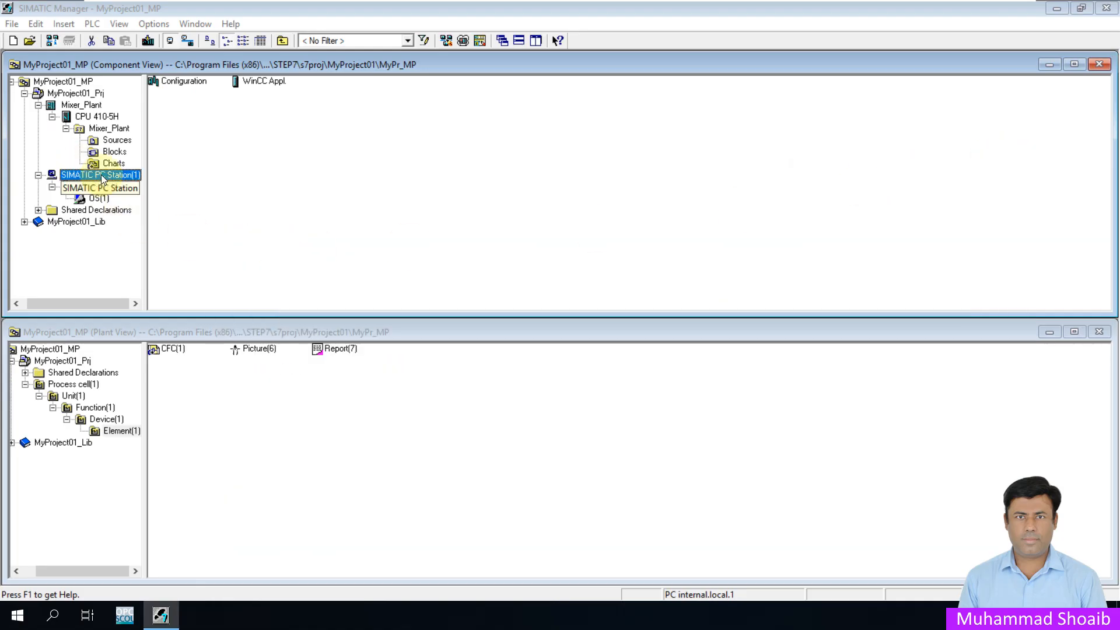
# Step: Rename the SIMATIC PC Station(1) in the component view as ES01
pyautogui.rightClick(101, 175)
pyautogui.click(148, 343)
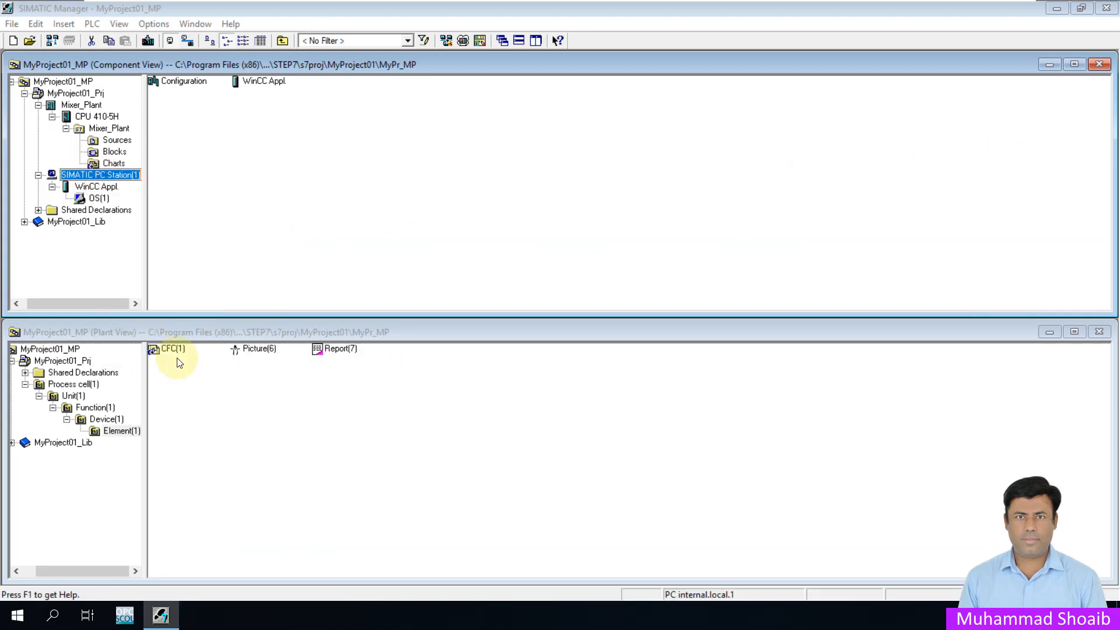
pyautogui.write('es01')
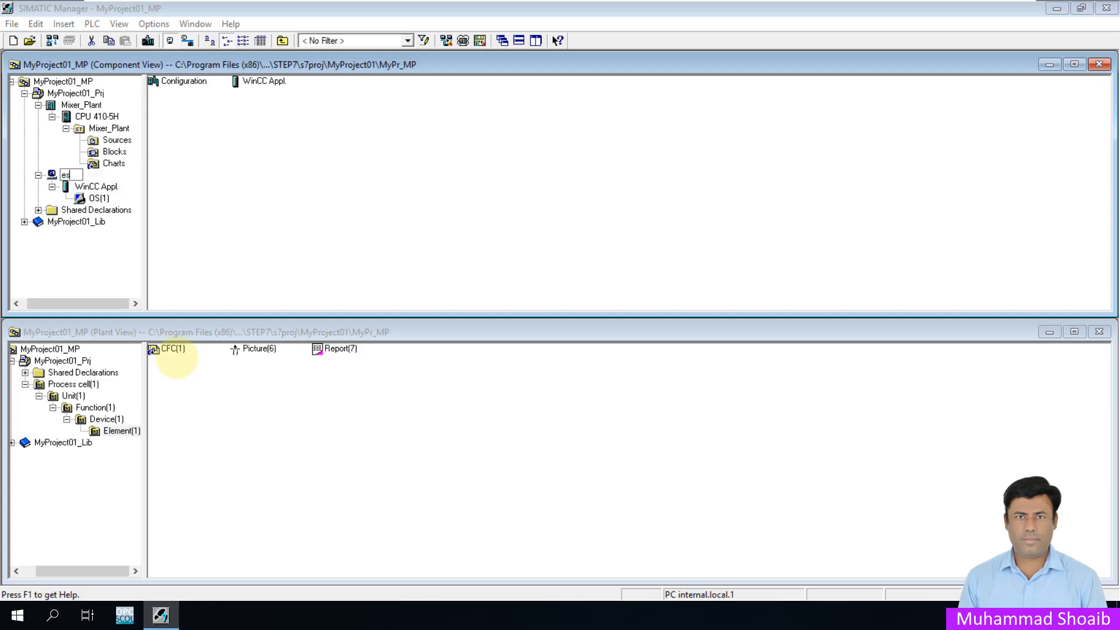
pyautogui.press('BackSpace')
pyautogui.press('BackSpace')
pyautogui.press('BackSpace')
pyautogui.press('BackSpace')
pyautogui.write('ES01')
pyautogui.press('Return')
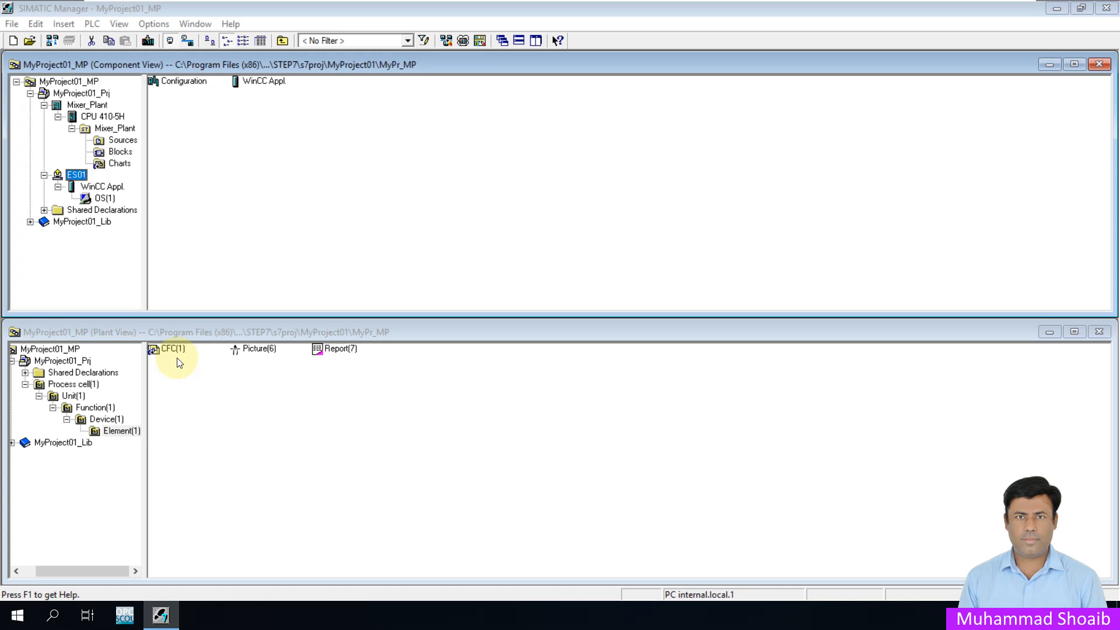
# Step: Make the computer name identical to the PC station name in the ES01 object properties
pyautogui.rightClick(77, 177)
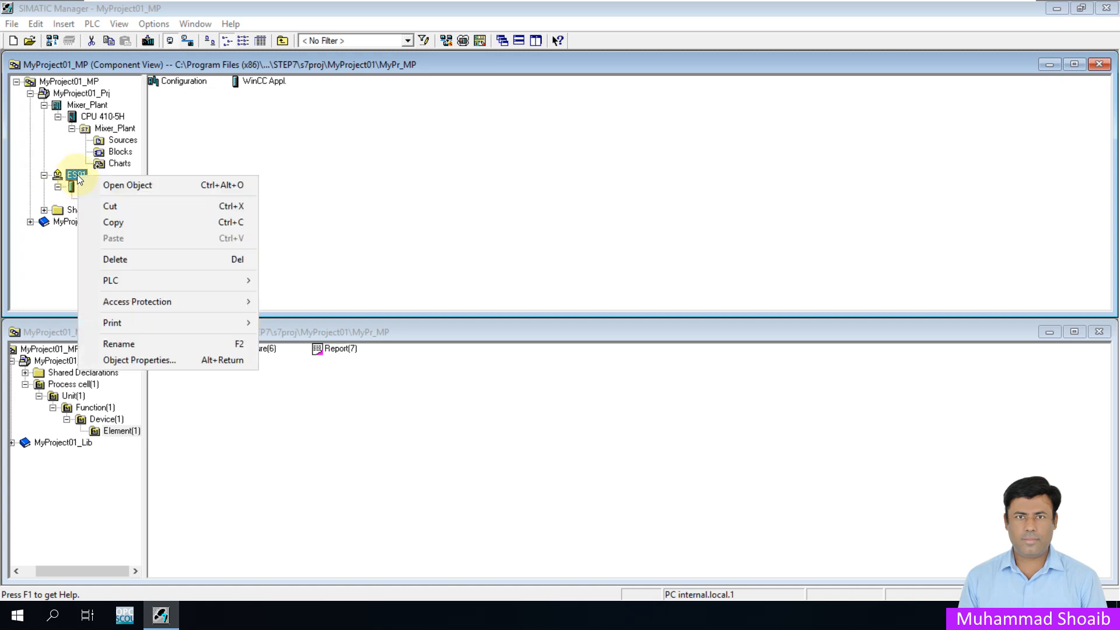
pyautogui.click(155, 360)
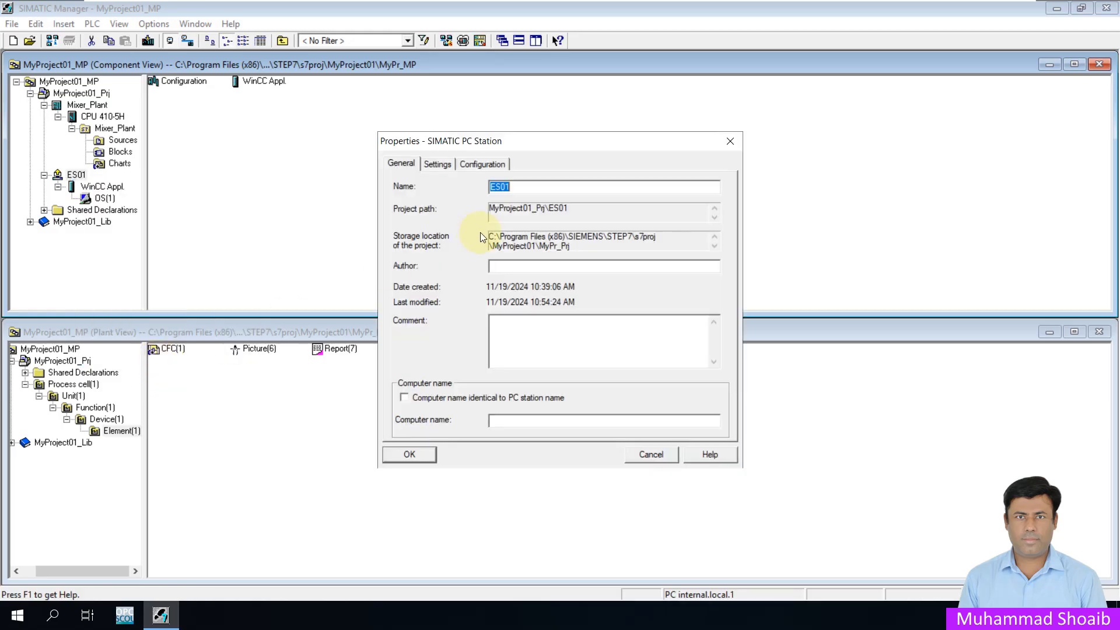
pyautogui.click(404, 398)
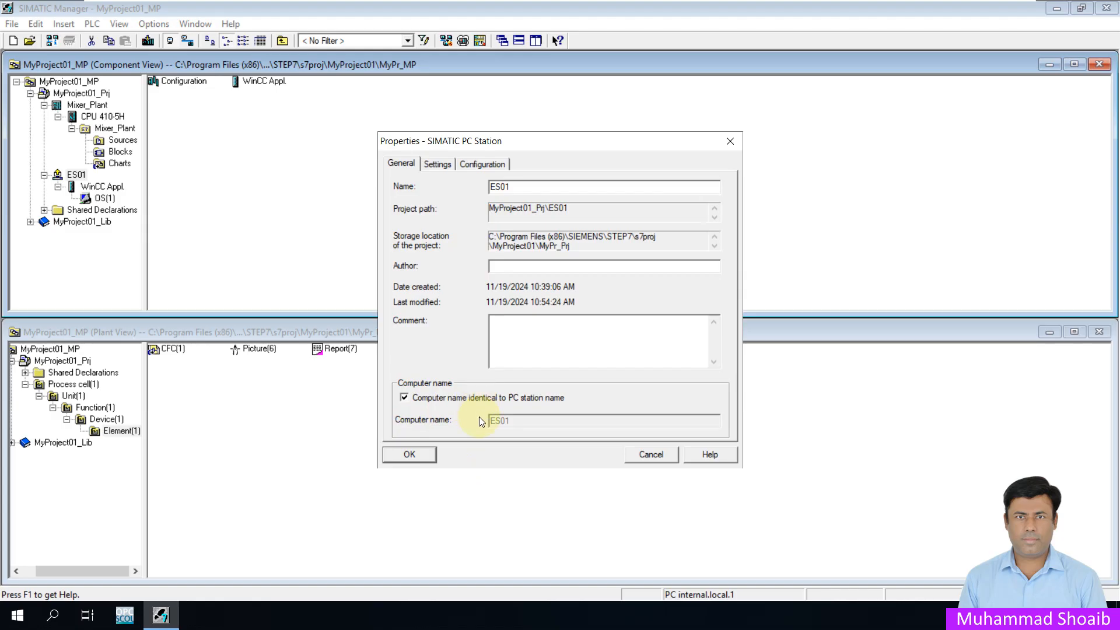
pyautogui.click(424, 455)
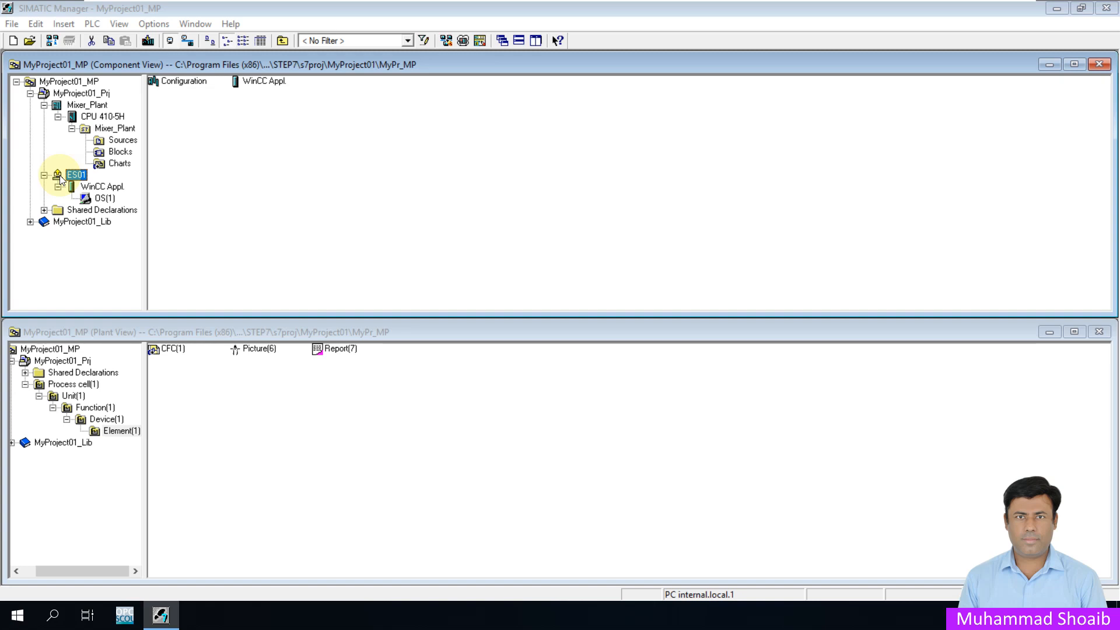
# Step: Open the hardware configuration of station ES01 and enlarge its PC rack to show more slots
pyautogui.click(72, 176)
pyautogui.click(179, 83)
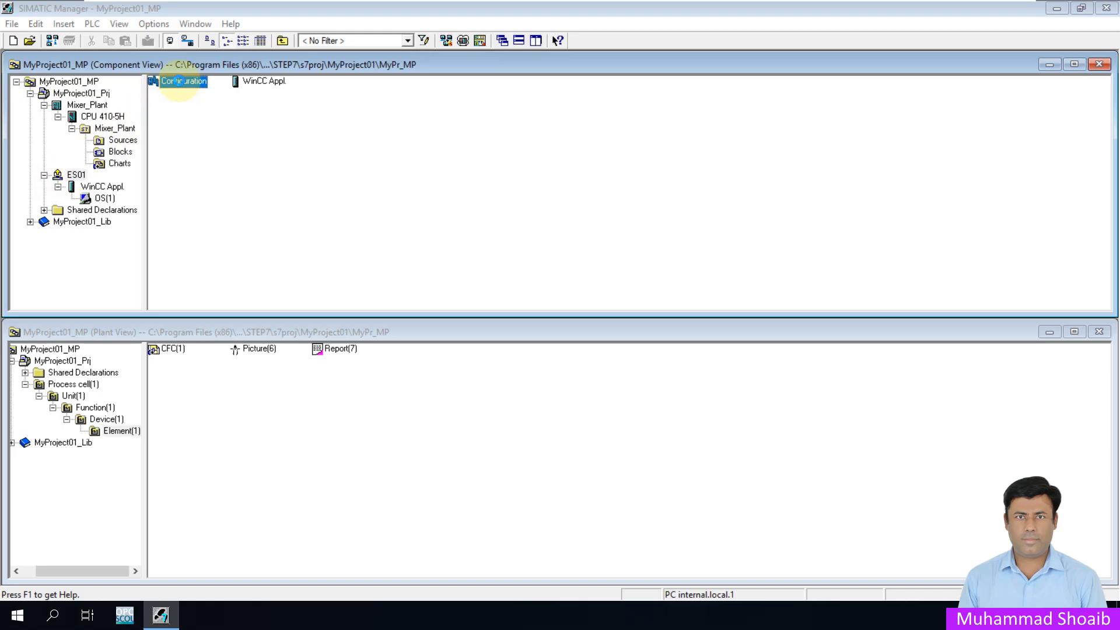
pyautogui.doubleClick(179, 81)
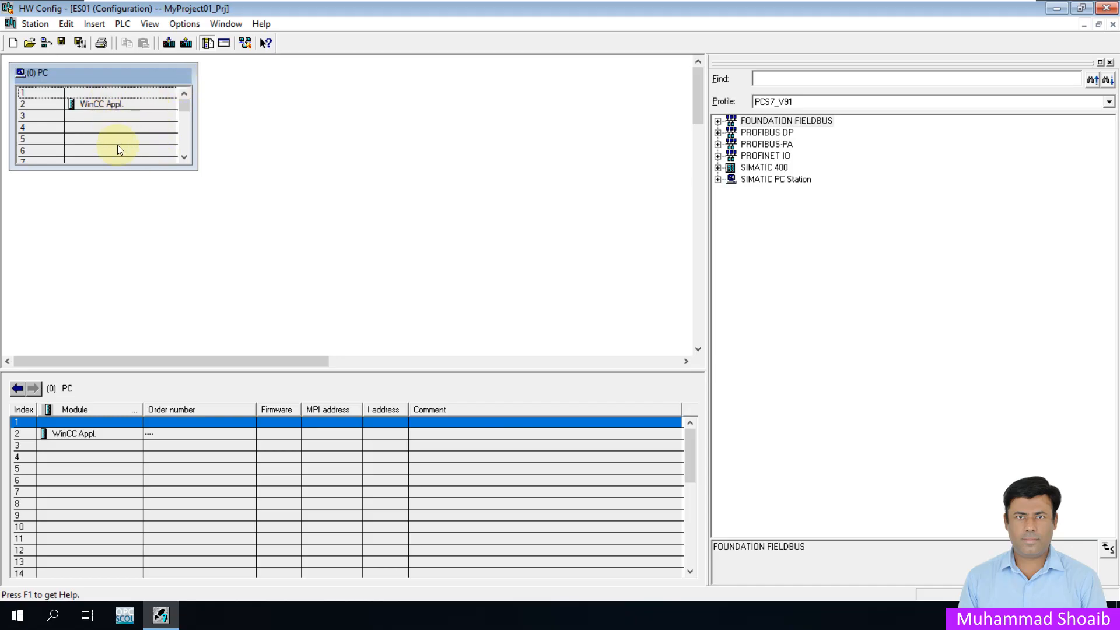
pyautogui.click(94, 103)
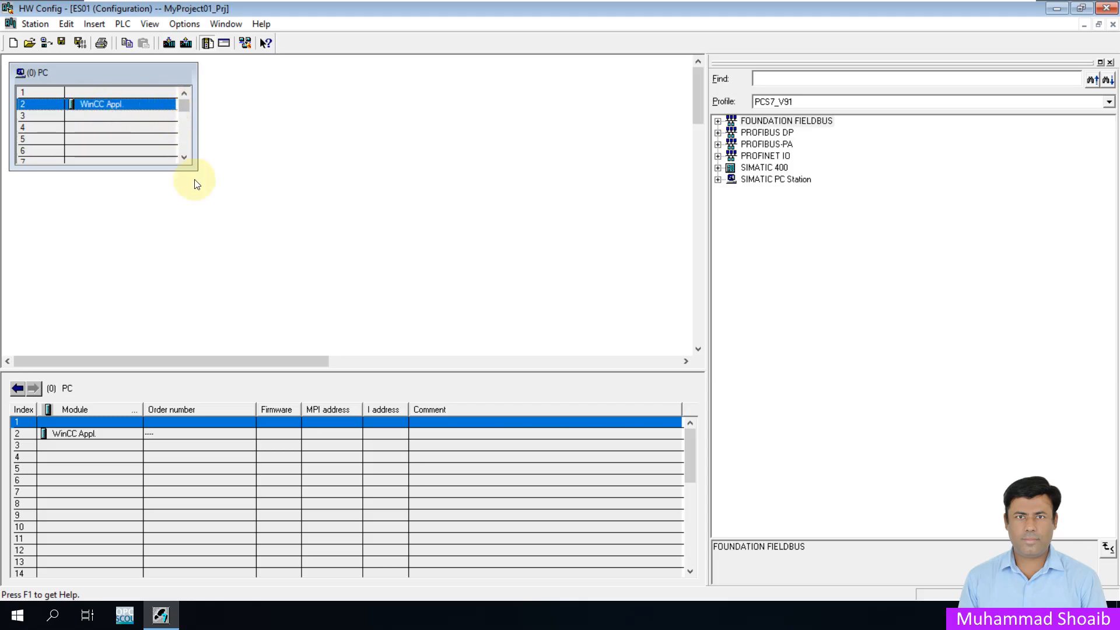
pyautogui.moveTo(197, 170); pyautogui.dragTo(252, 239)
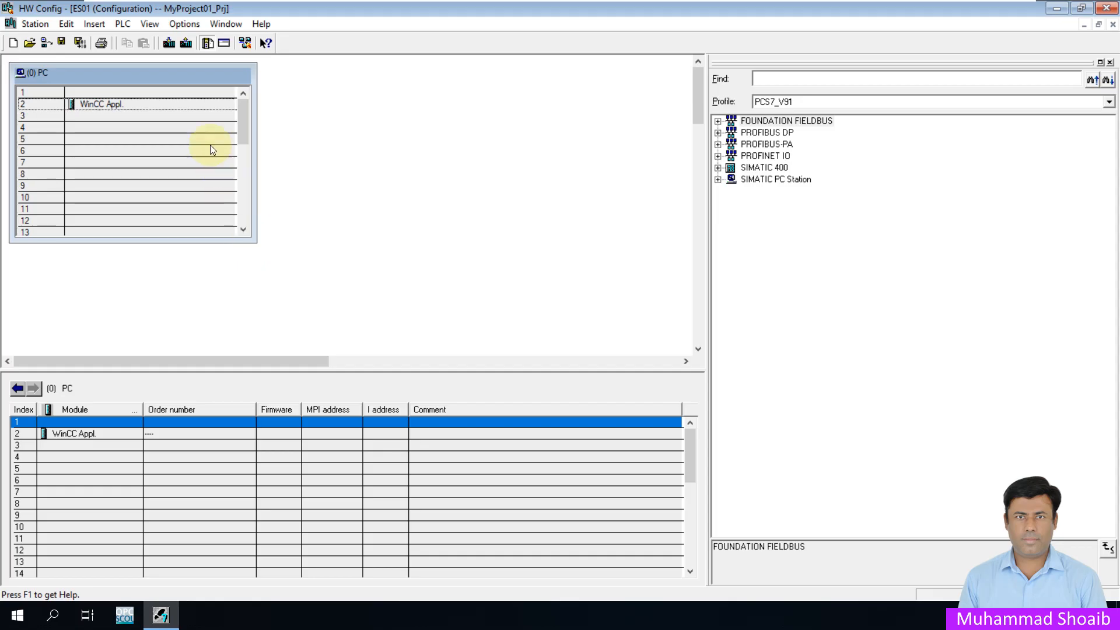
# Step: Place an IE General SW V8.2 module from CP-Industrial Ethernet in slot 1 of the PC rack and select PLANT_BUS as its subnet
pyautogui.click(139, 92)
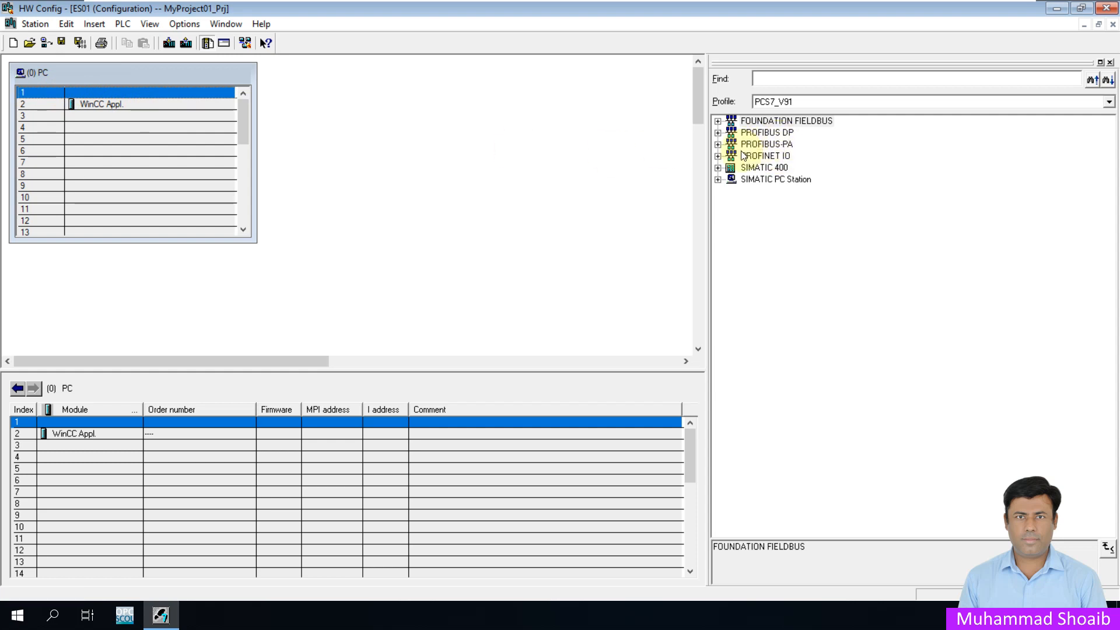
pyautogui.click(718, 179)
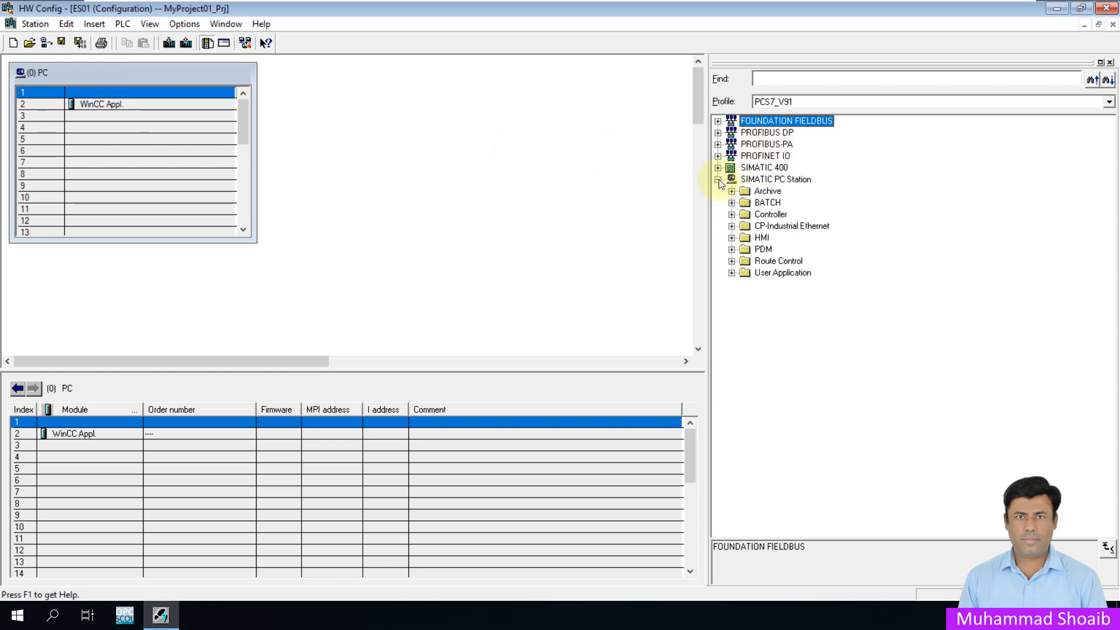
pyautogui.click(731, 226)
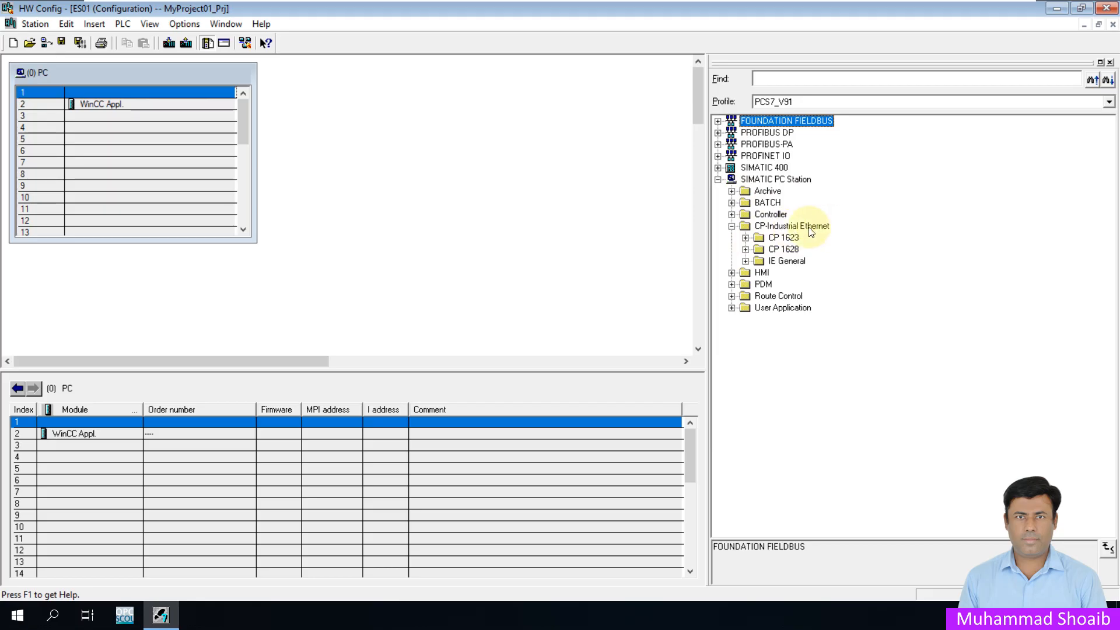
pyautogui.click(746, 238)
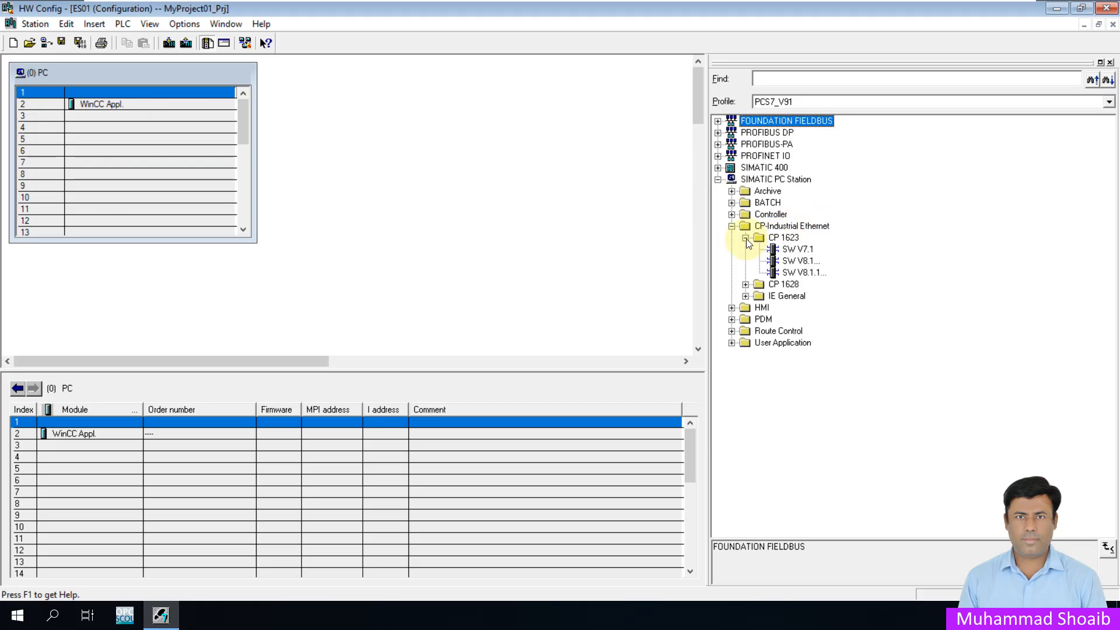
pyautogui.click(745, 238)
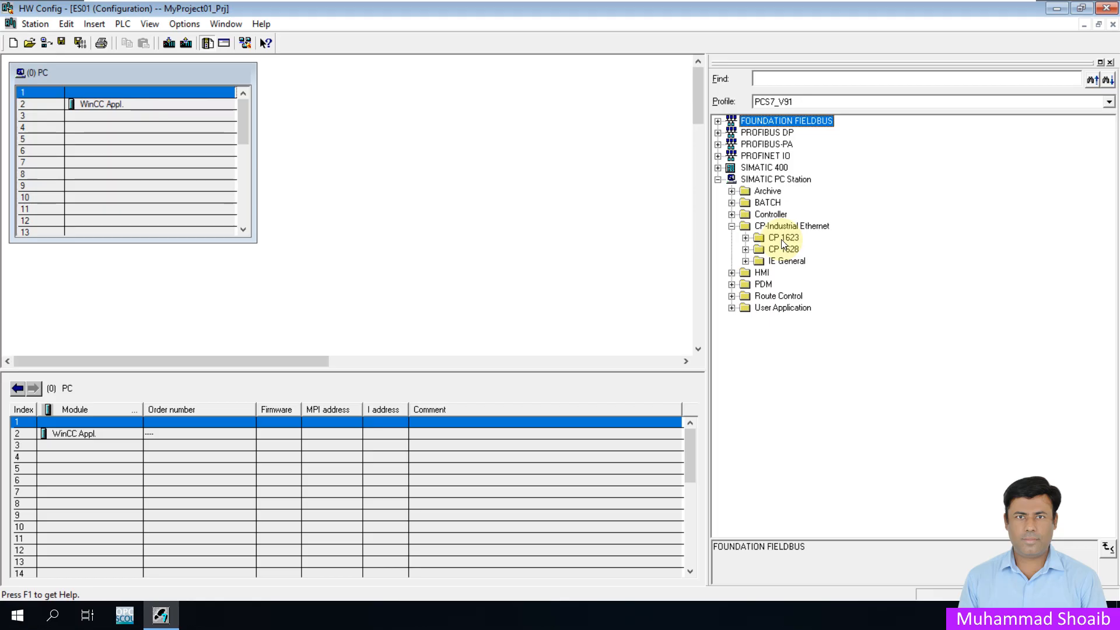
pyautogui.click(746, 262)
pyautogui.click(799, 307)
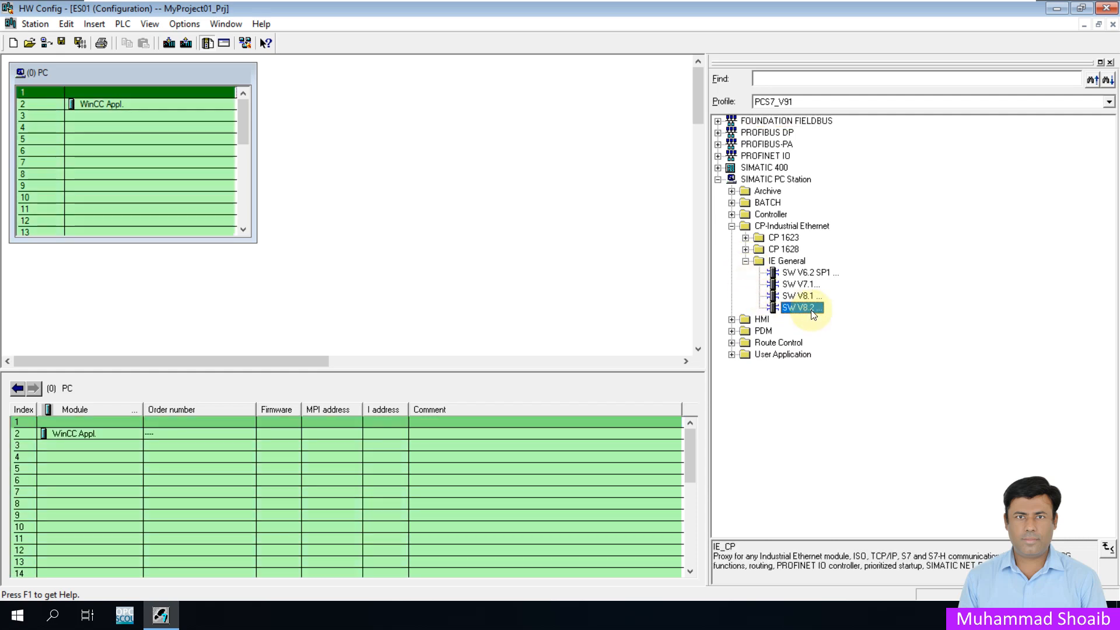
pyautogui.moveTo(804, 307); pyautogui.dragTo(136, 92)
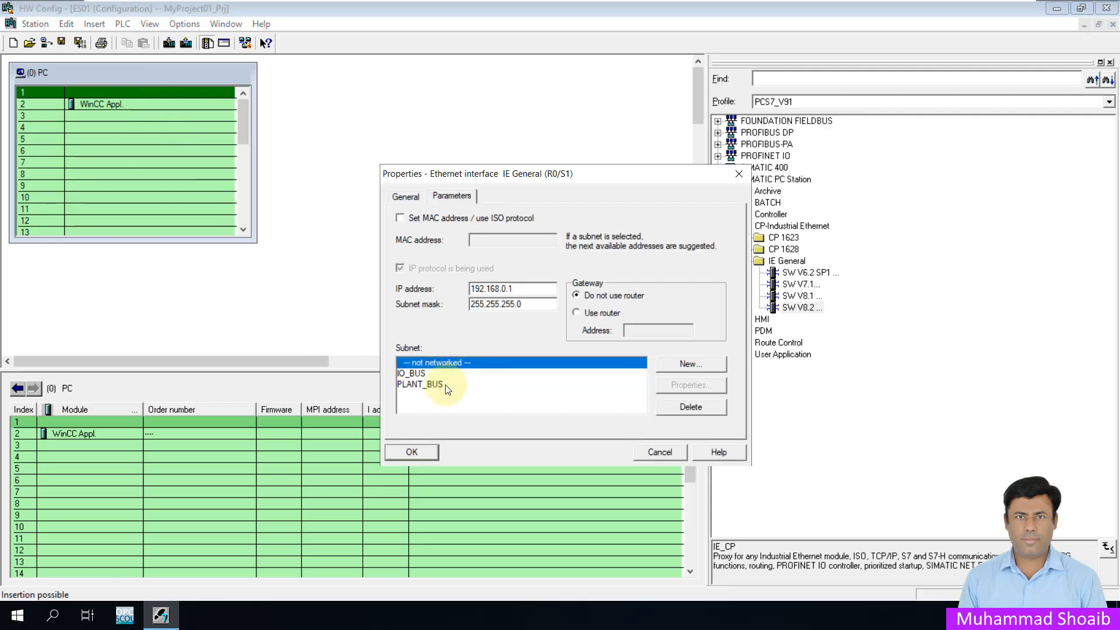
pyautogui.click(418, 383)
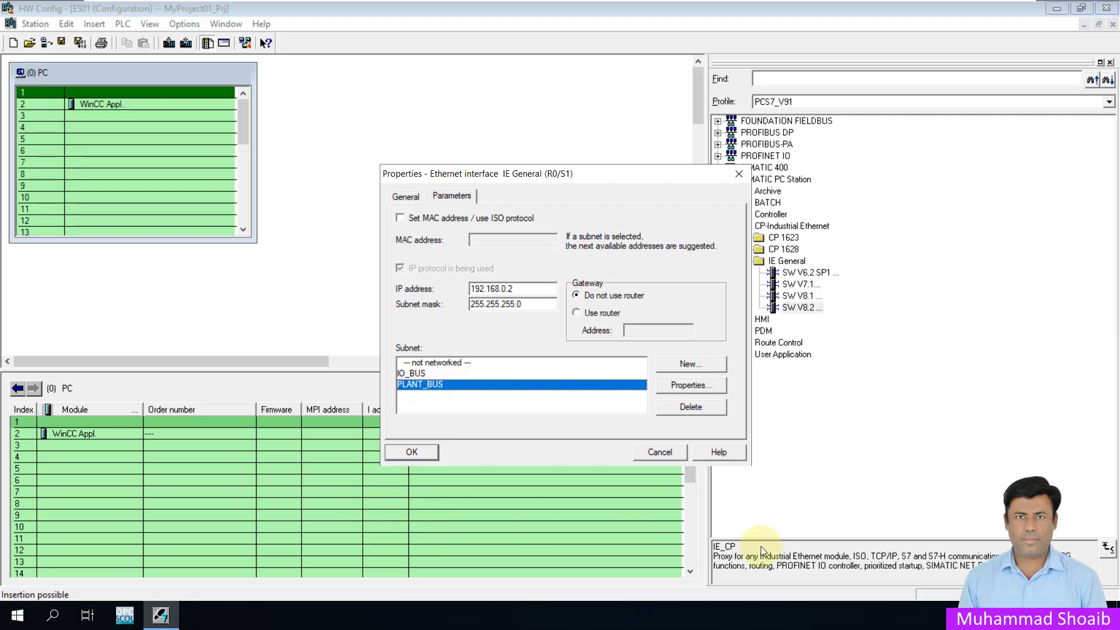
# Step: Switch to the Windows Control Panel and show the computer's network adapters through the Network and Sharing Center
pyautogui.click(55, 617)
pyautogui.write('c')
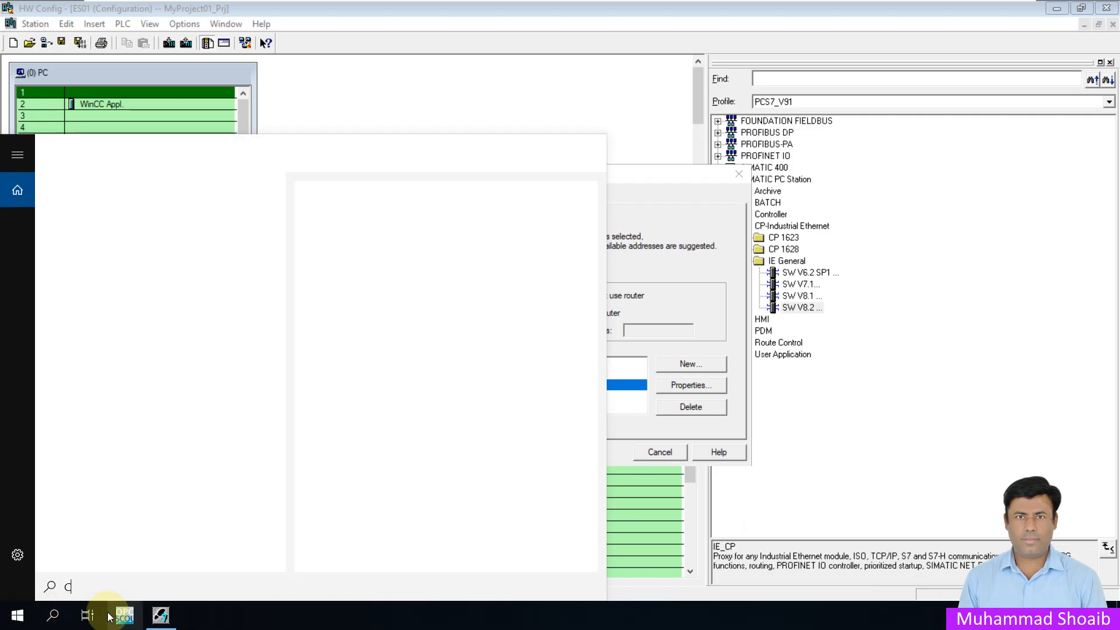
pyautogui.write('ON')
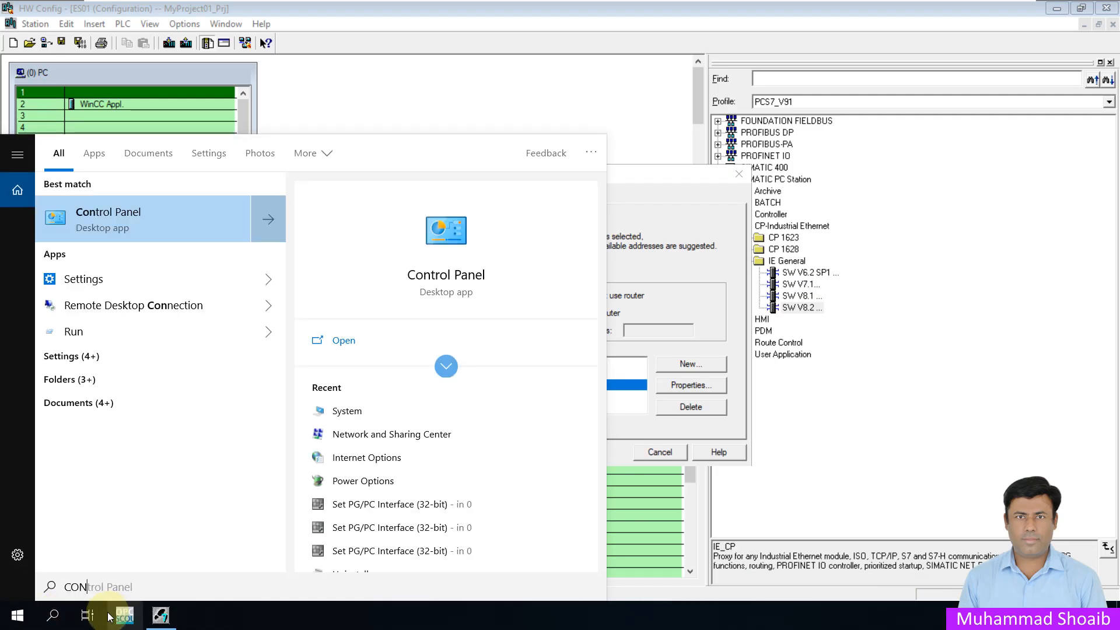
pyautogui.click(156, 220)
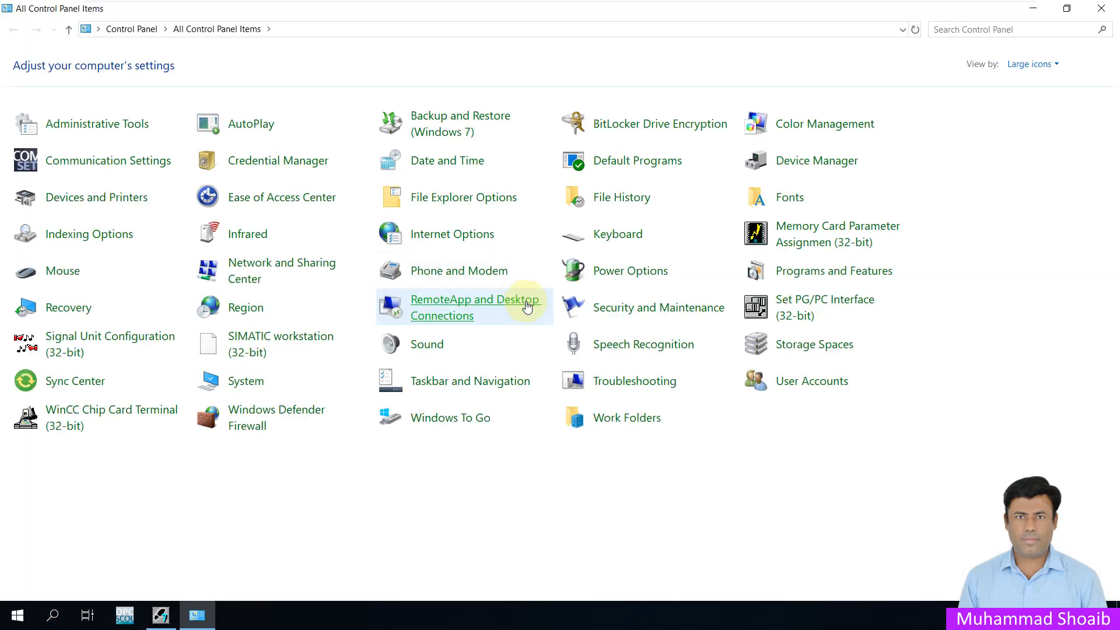
pyautogui.click(260, 269)
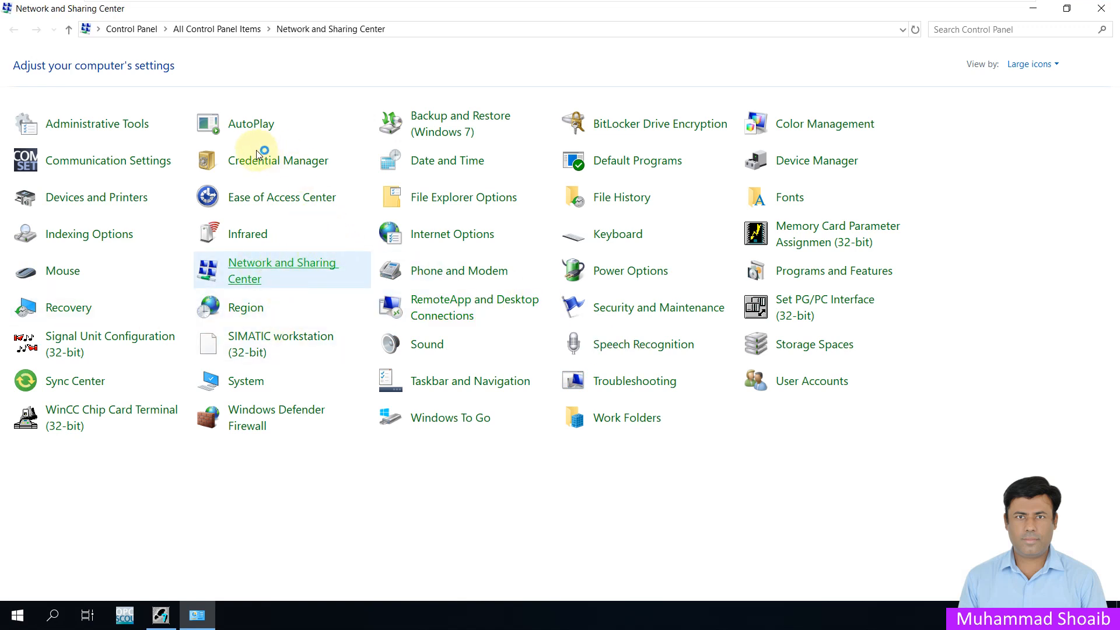
pyautogui.click(77, 88)
# Step: Check the IP address in the Ethernet0 adapter's IPv4 properties and leave the settings without changes
pyautogui.click(225, 95)
pyautogui.rightClick(227, 95)
pyautogui.click(292, 238)
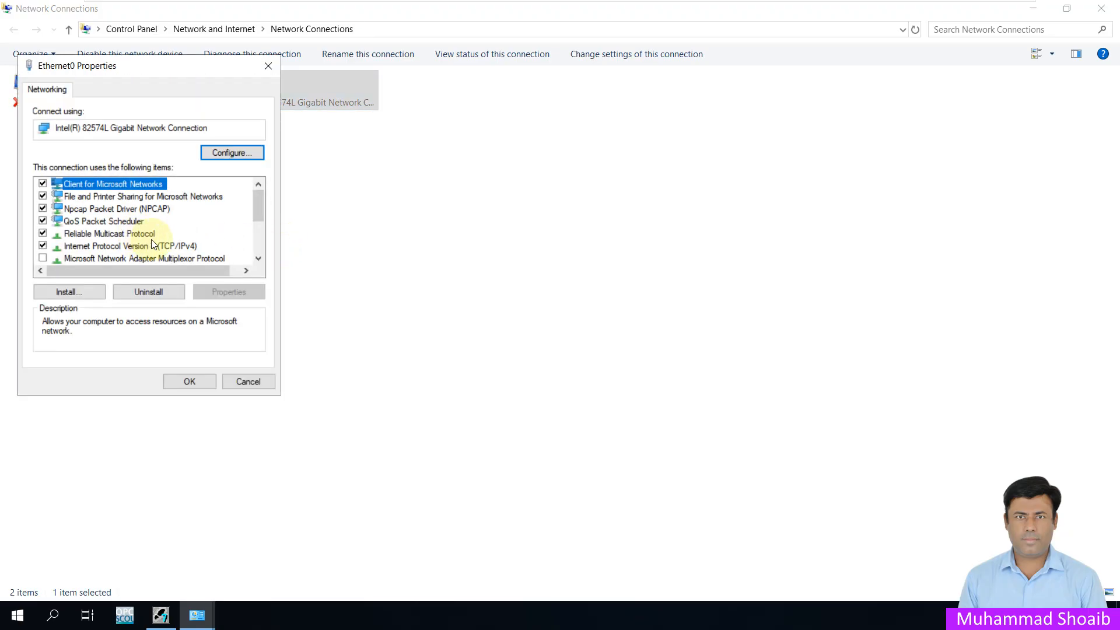
pyautogui.click(134, 245)
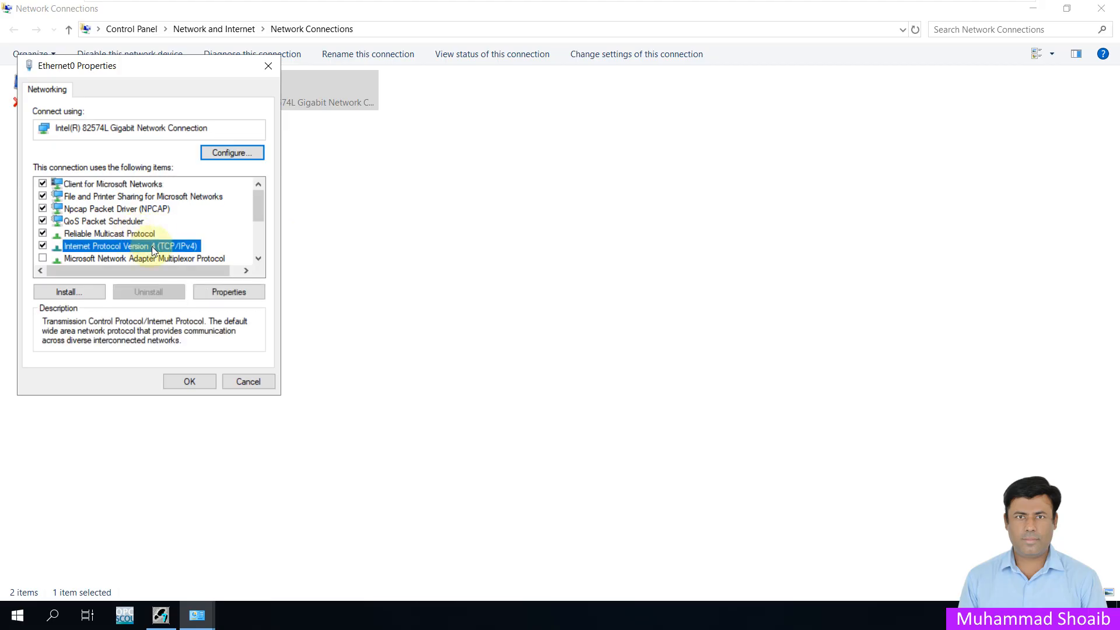
pyautogui.click(234, 292)
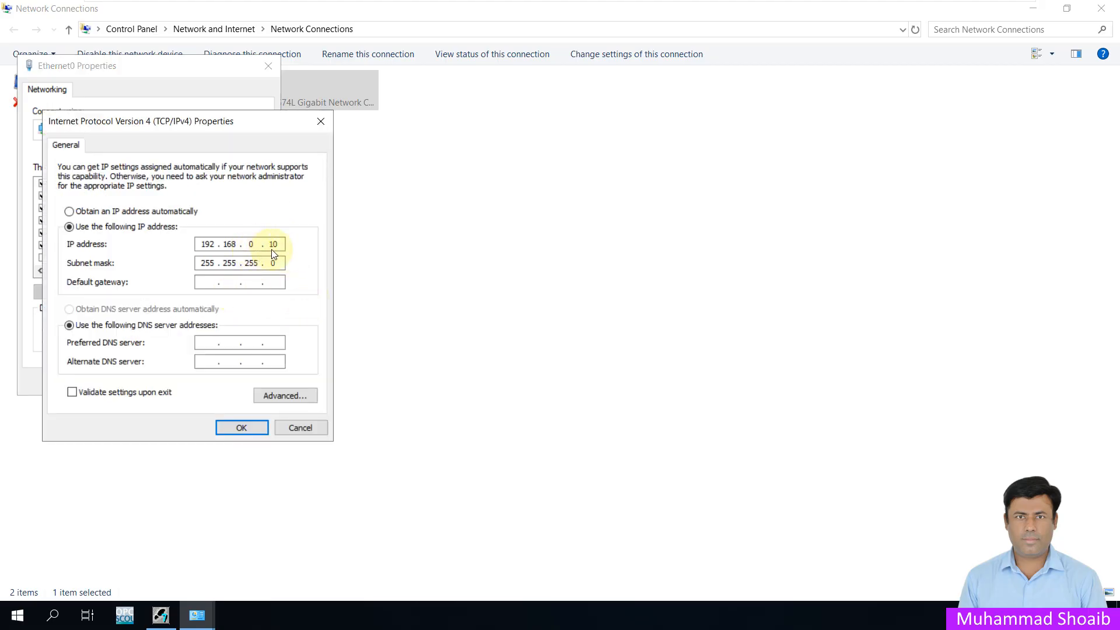
pyautogui.click(300, 429)
pyautogui.click(249, 381)
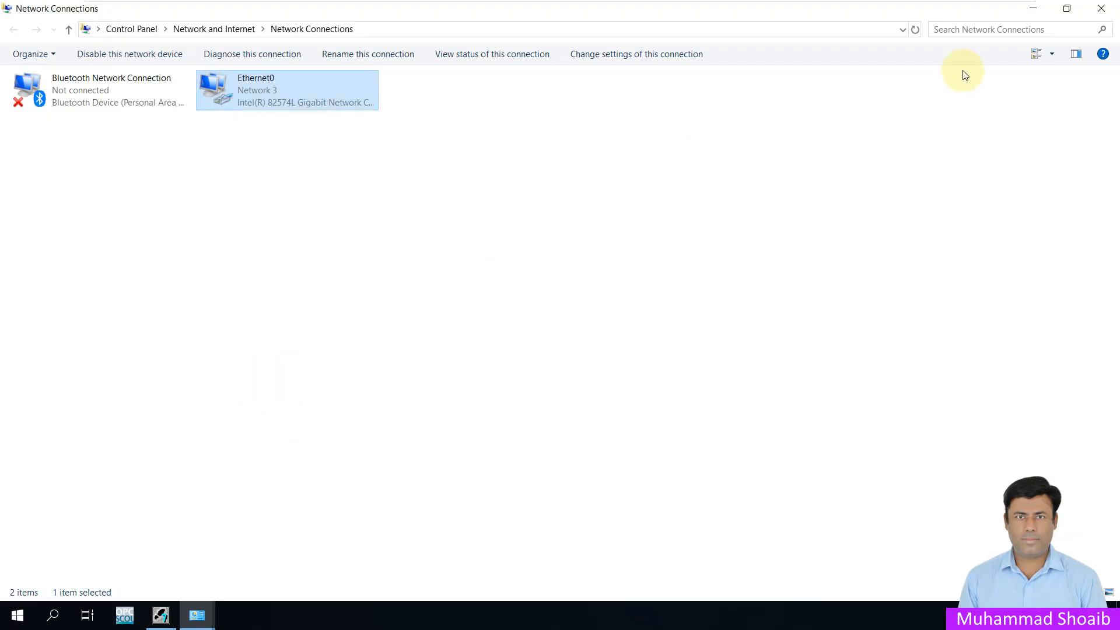
# Step: Switch back to HW Config, set the IE General IP address to 192.168.0.10 on PLANT_BUS, and save and compile the ES01 station
pyautogui.click(1033, 8)
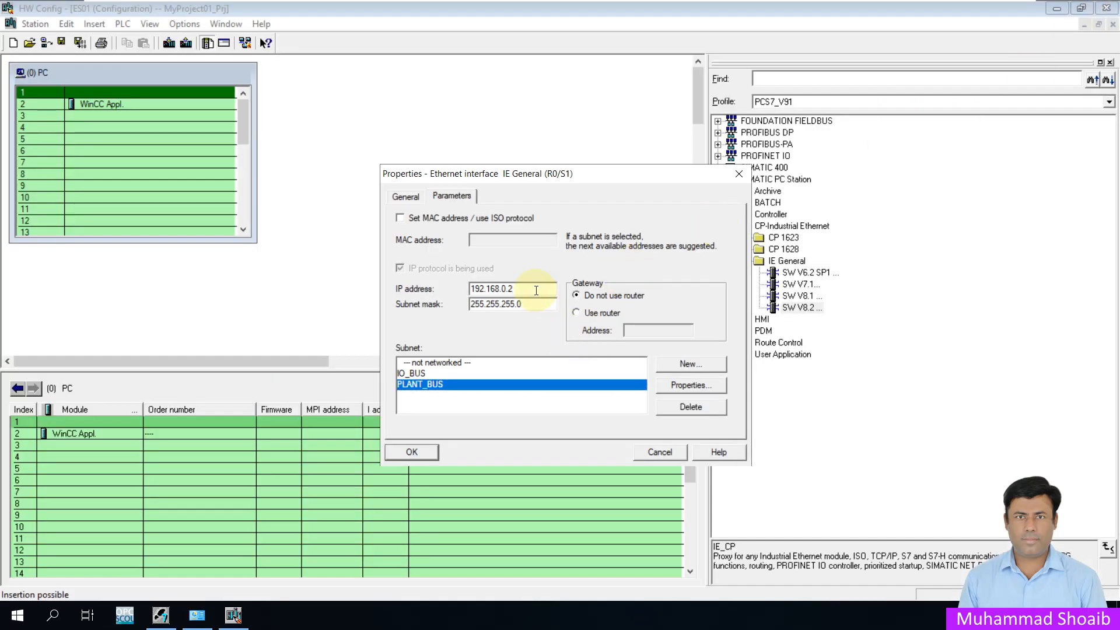
pyautogui.press('BackSpace')
pyautogui.write('10')
pyautogui.click(418, 388)
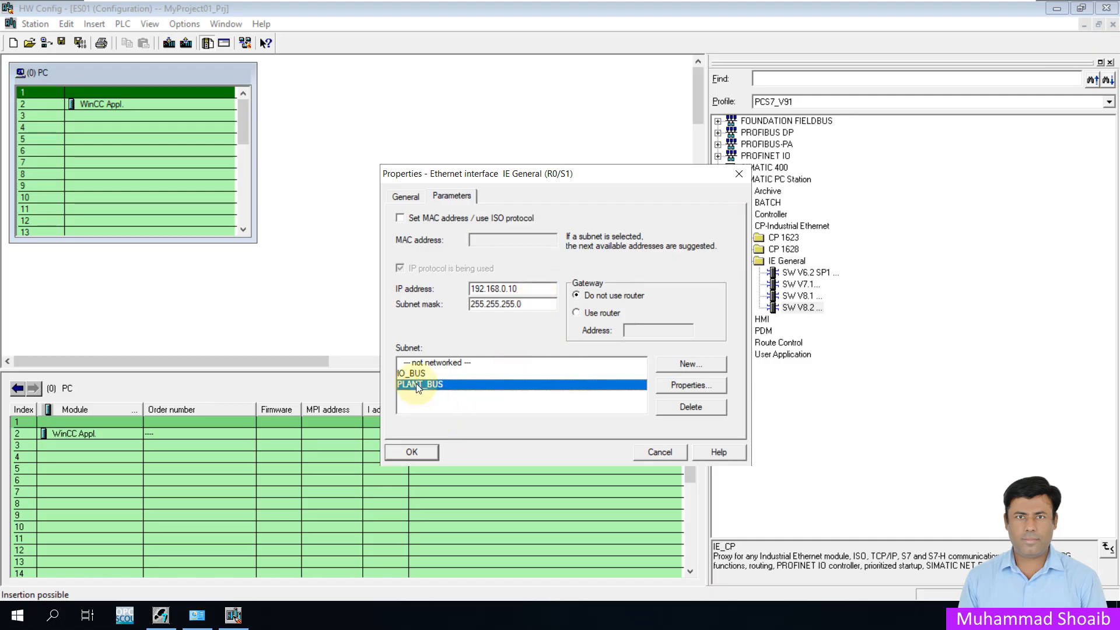
pyautogui.click(421, 454)
pyautogui.click(421, 455)
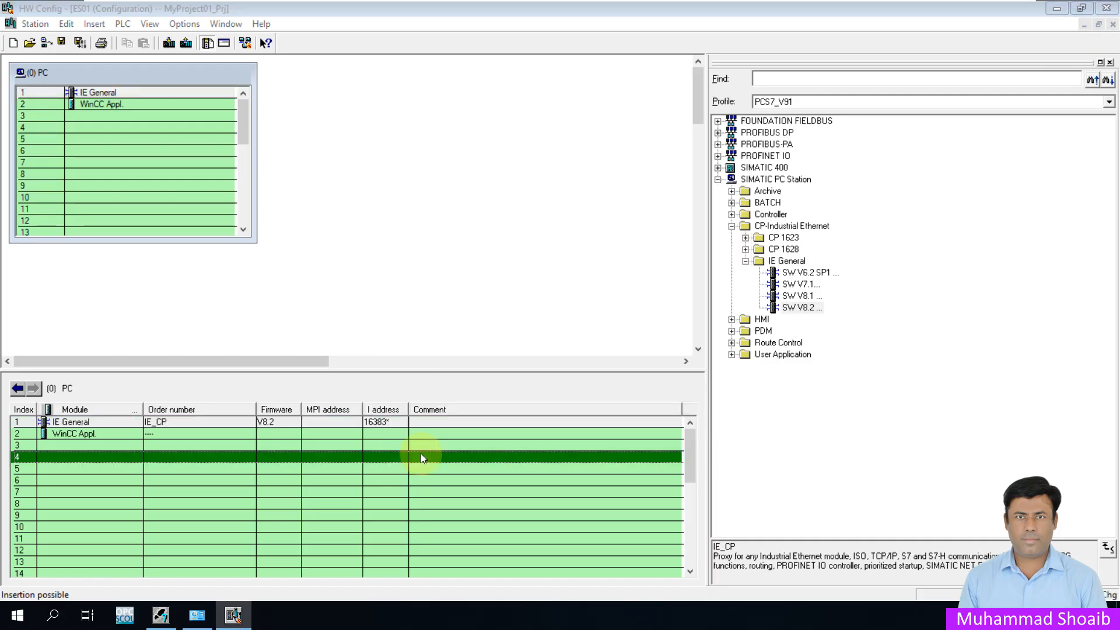
pyautogui.click(78, 42)
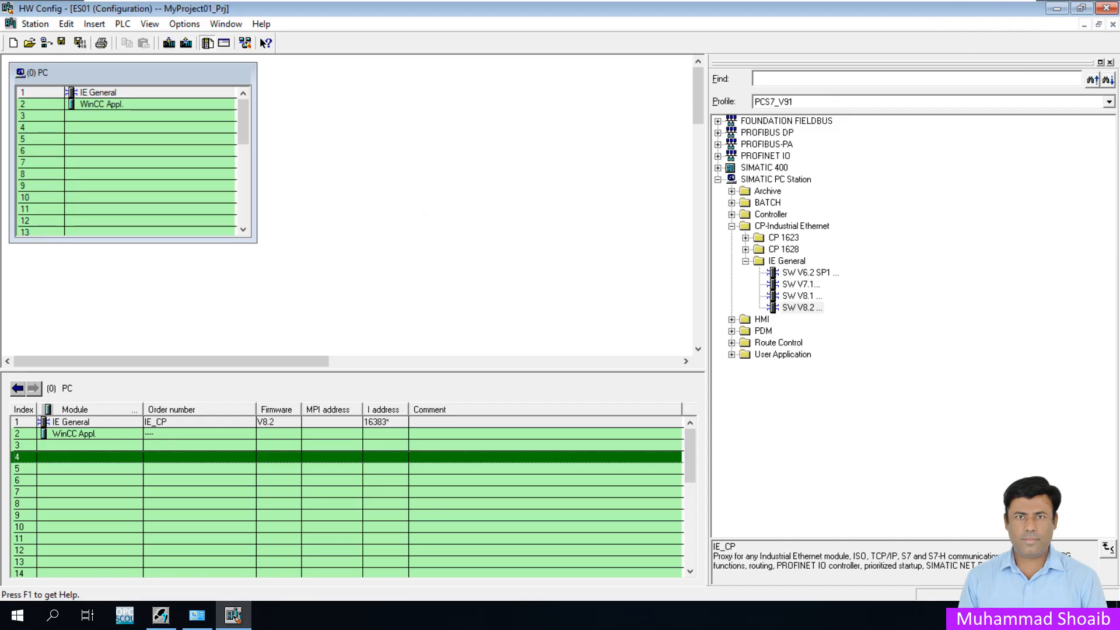
pyautogui.click(1107, 12)
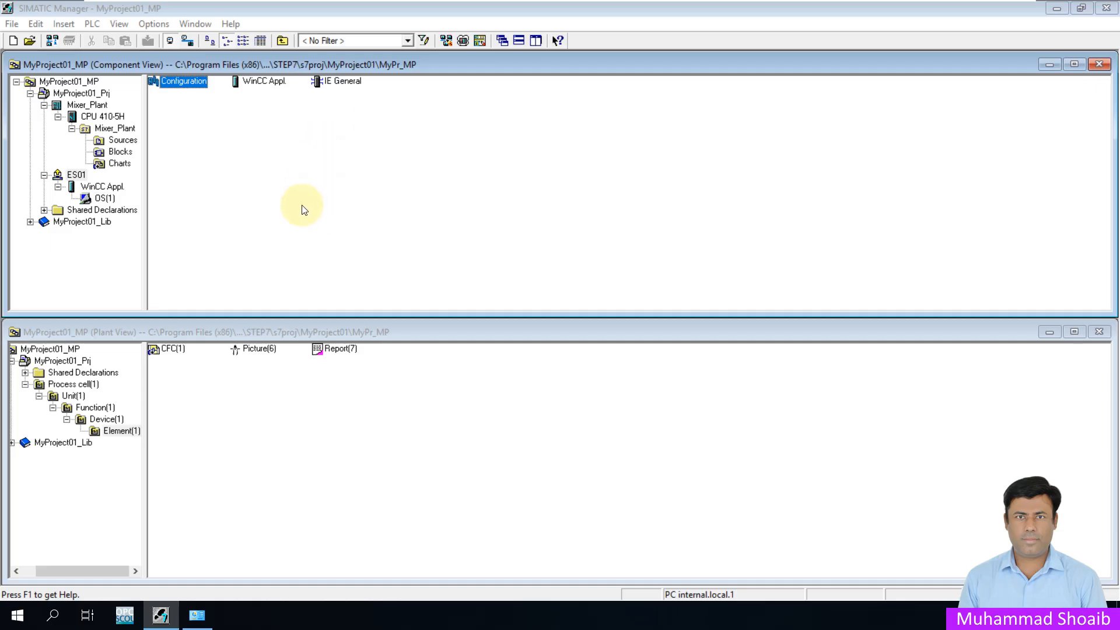
# Step: Open the project's network configuration in NetPro with reduced subnet lengths and inspect the PLANT_BUS interfaces of ES01 and Mixer_Plant
pyautogui.click(448, 42)
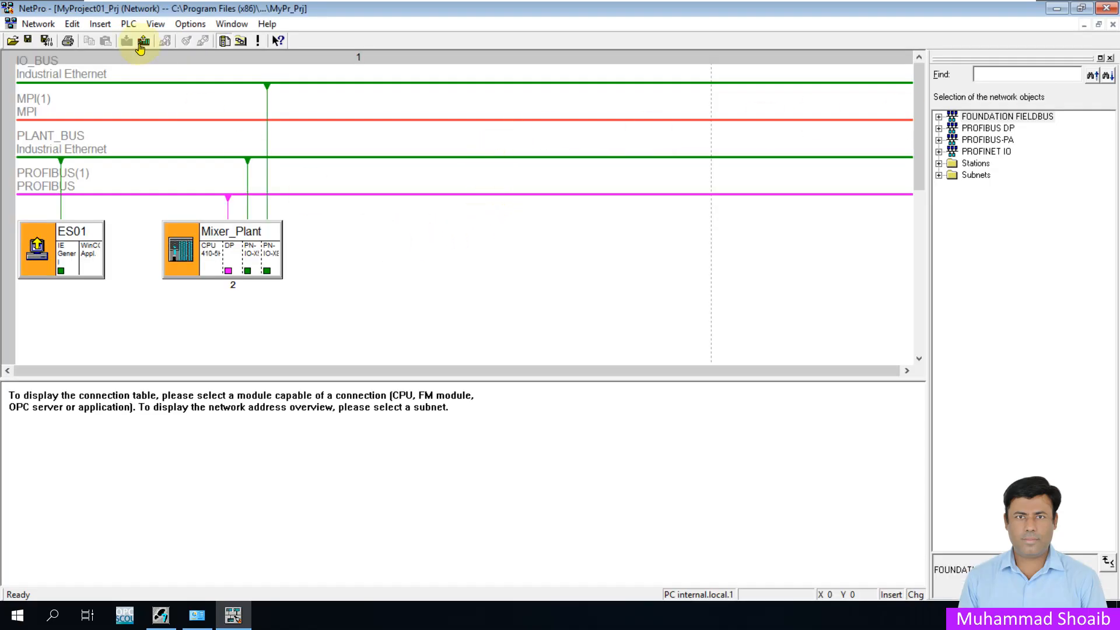
pyautogui.click(157, 26)
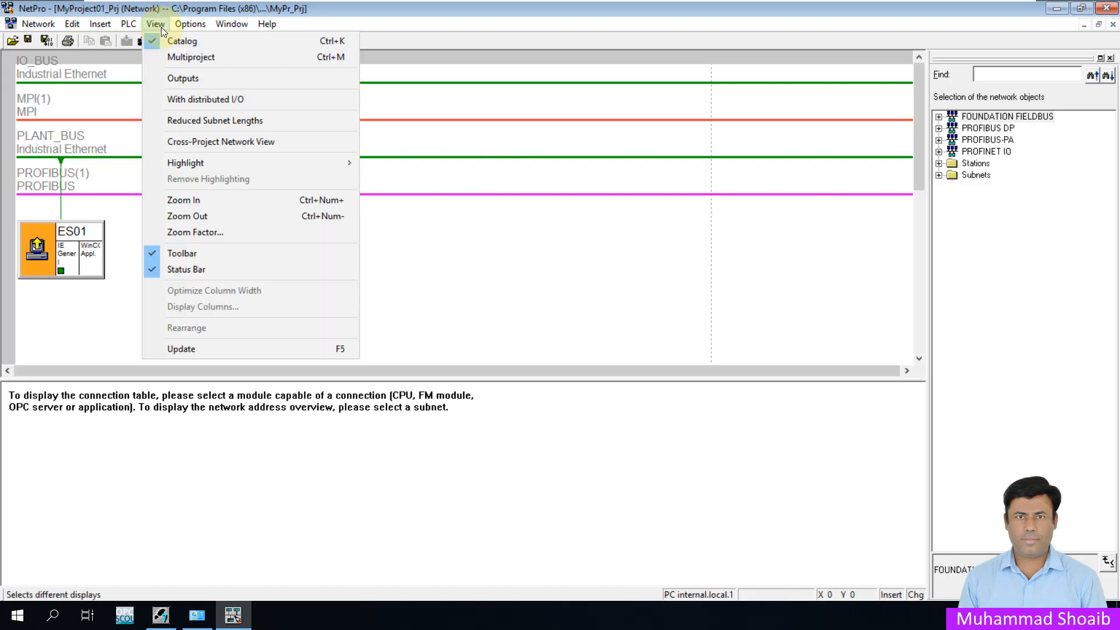
pyautogui.click(226, 121)
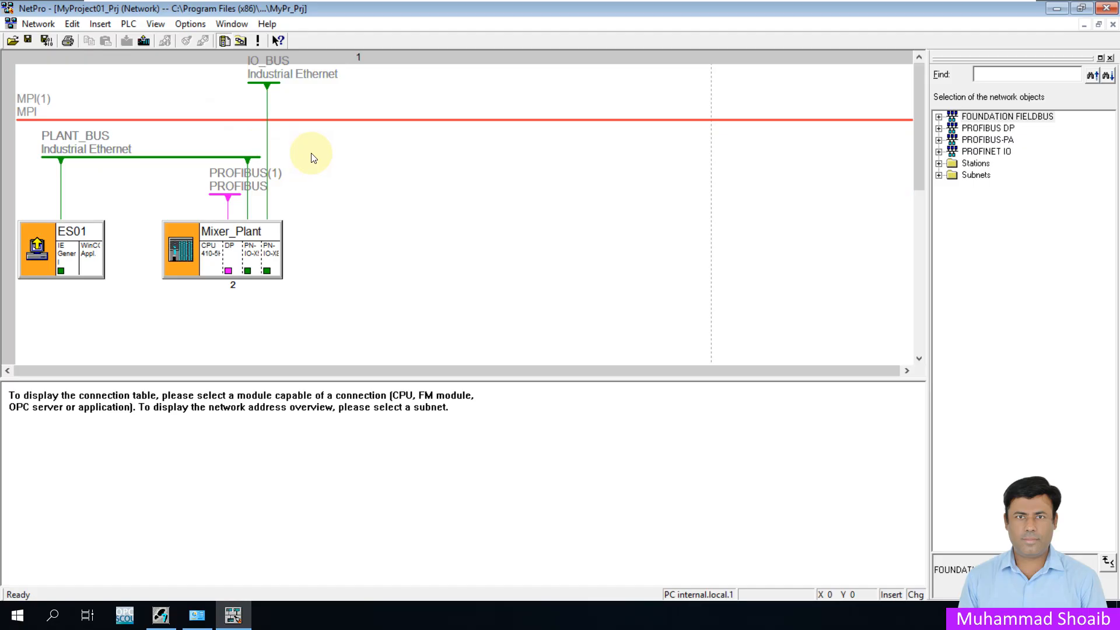
pyautogui.click(71, 259)
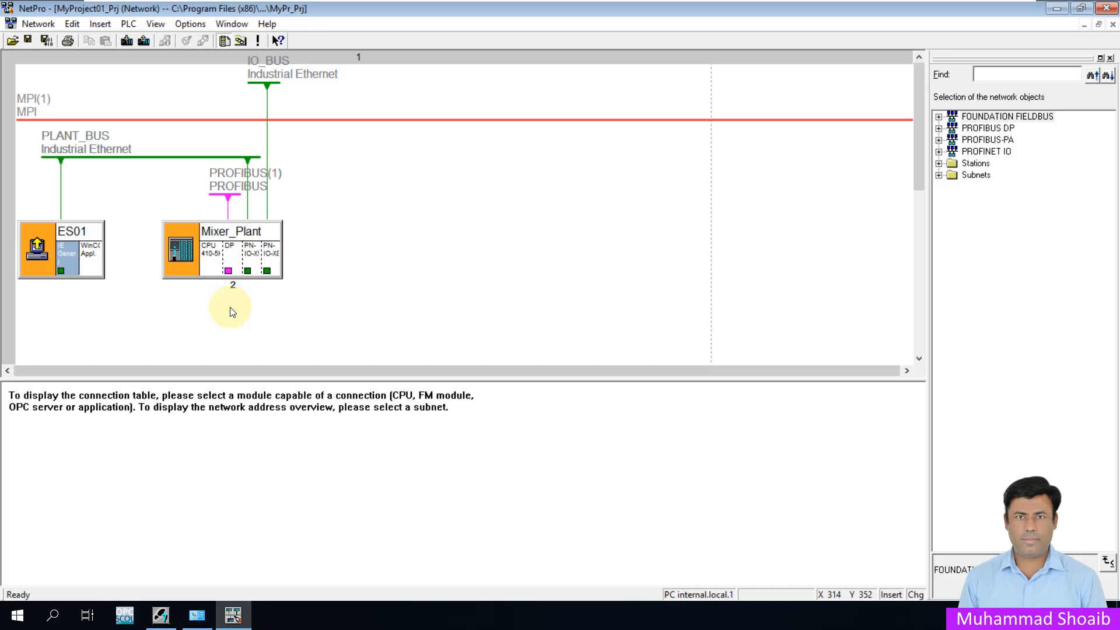
pyautogui.click(251, 259)
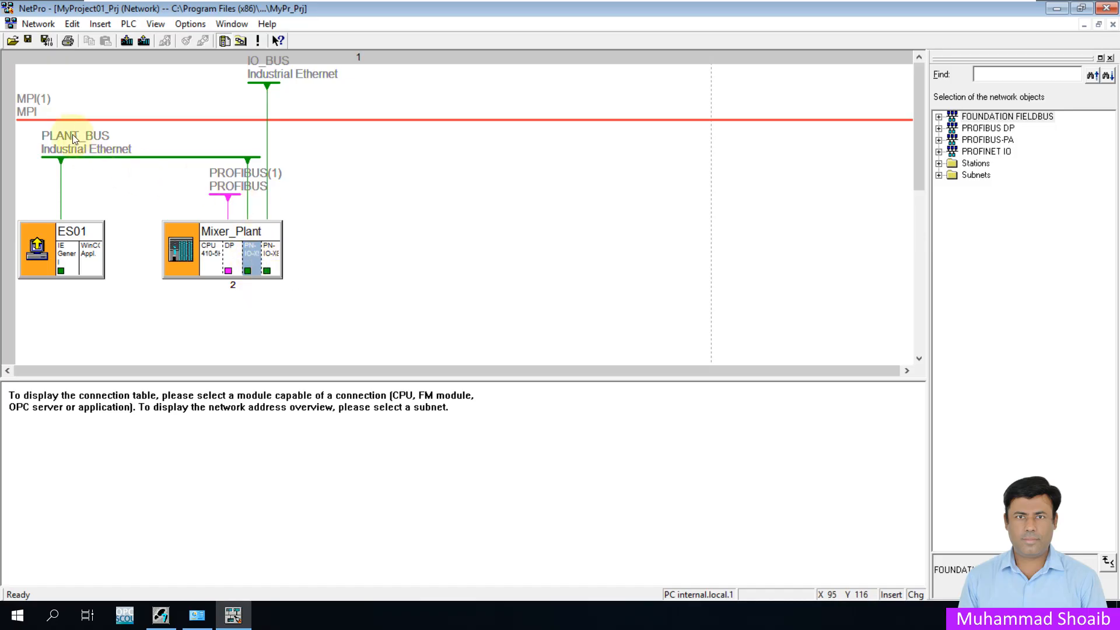
pyautogui.click(63, 258)
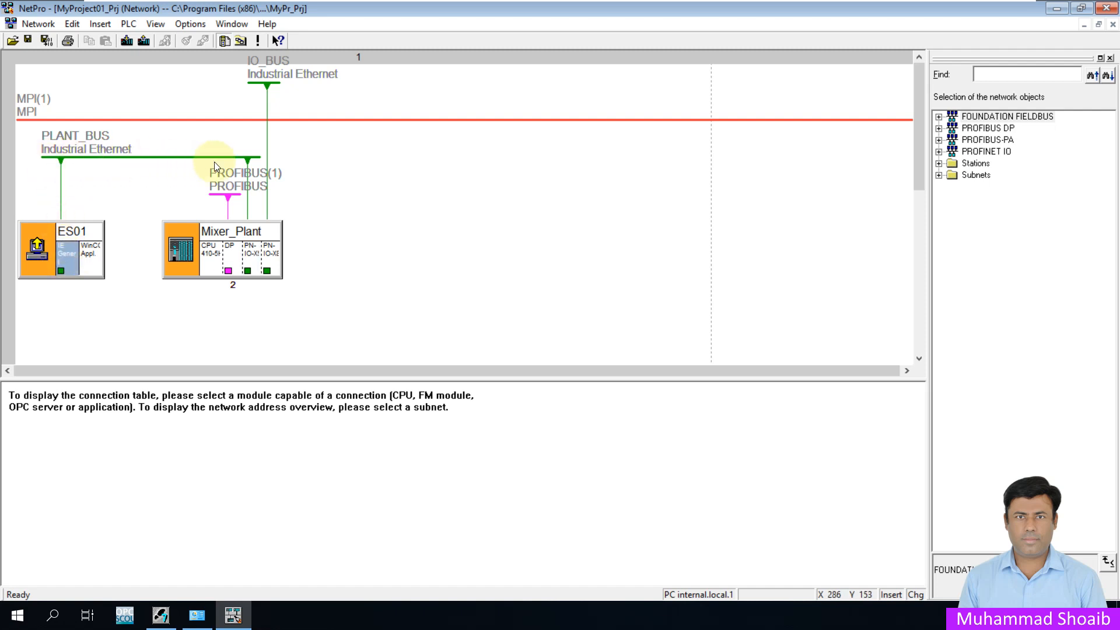
pyautogui.click(252, 260)
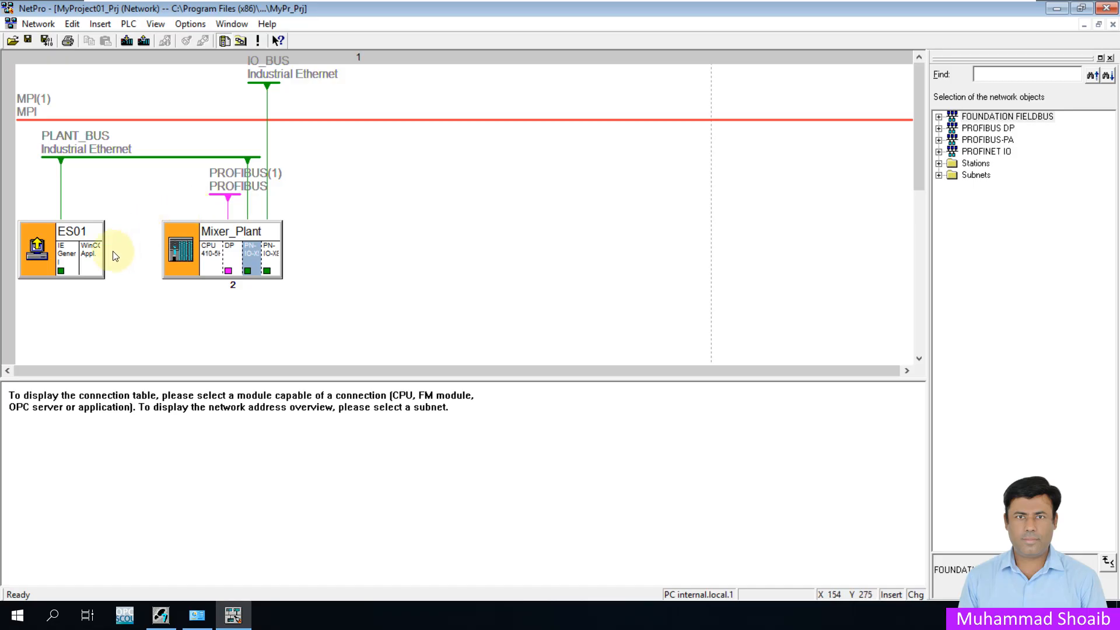
# Step: Insert a new S7 connection from the WinCC application of ES01 to the CPU 410-5H of Mixer_Plant, displaying its properties
pyautogui.click(94, 257)
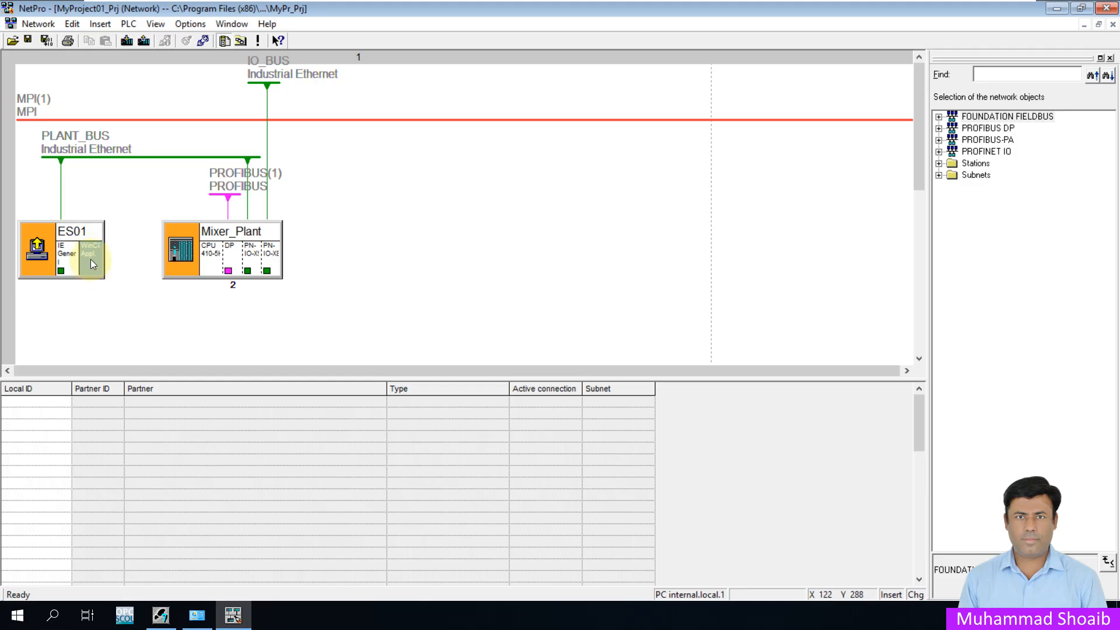
pyautogui.rightClick(92, 256)
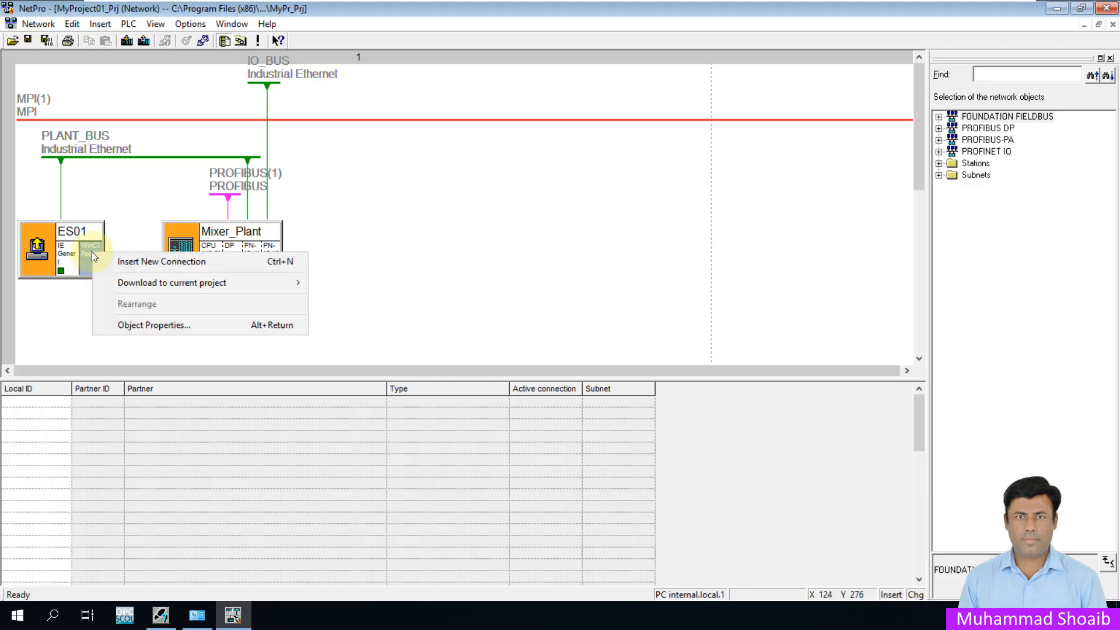
pyautogui.click(129, 262)
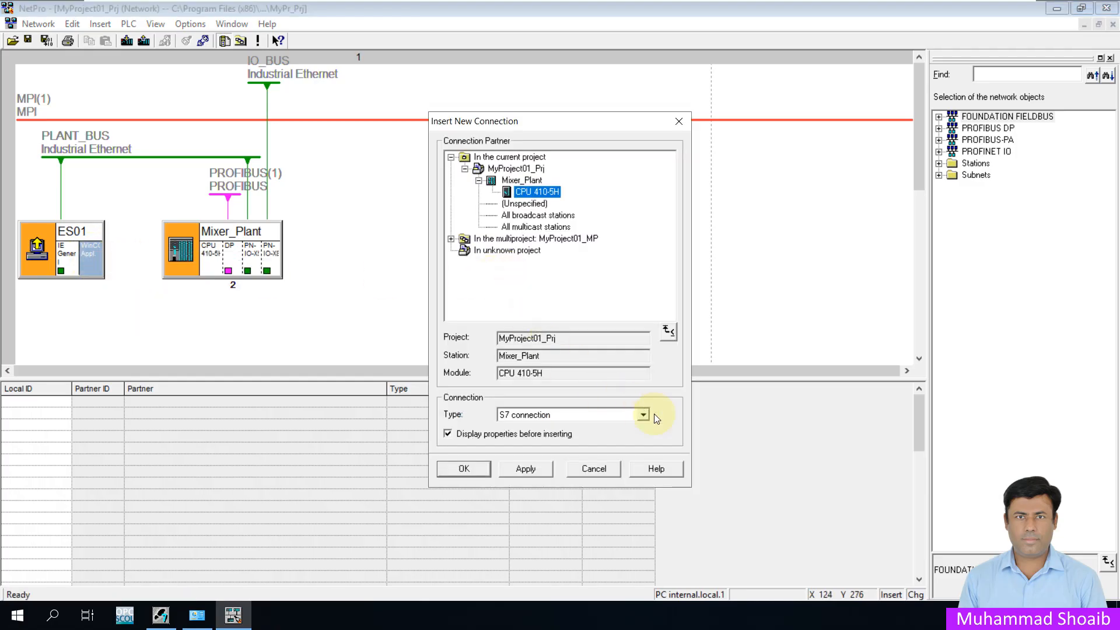
pyautogui.click(643, 415)
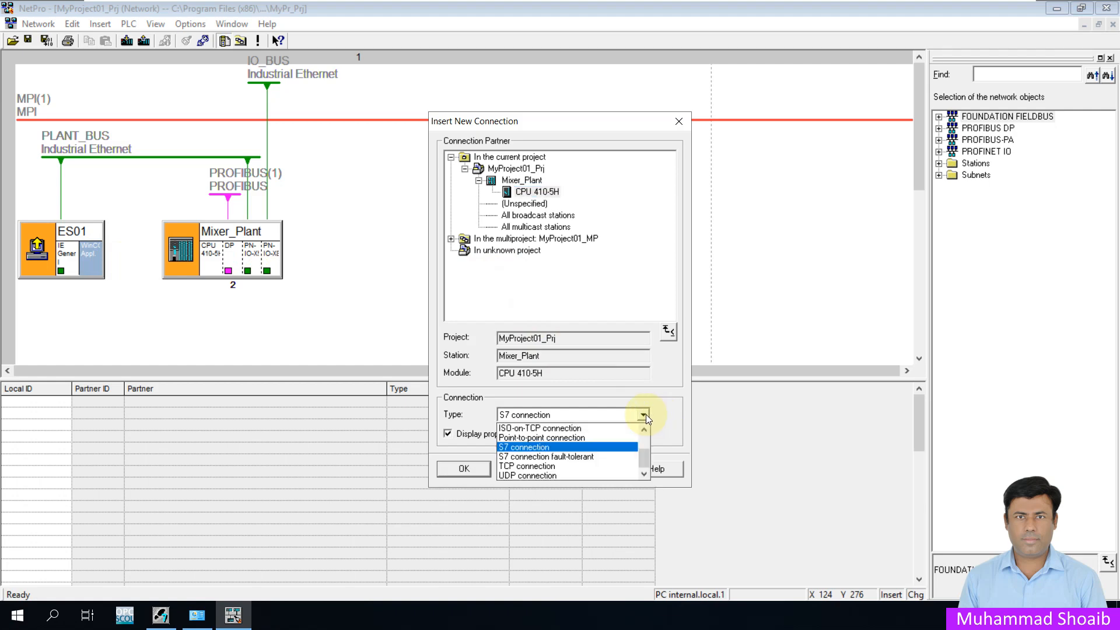
pyautogui.click(646, 414)
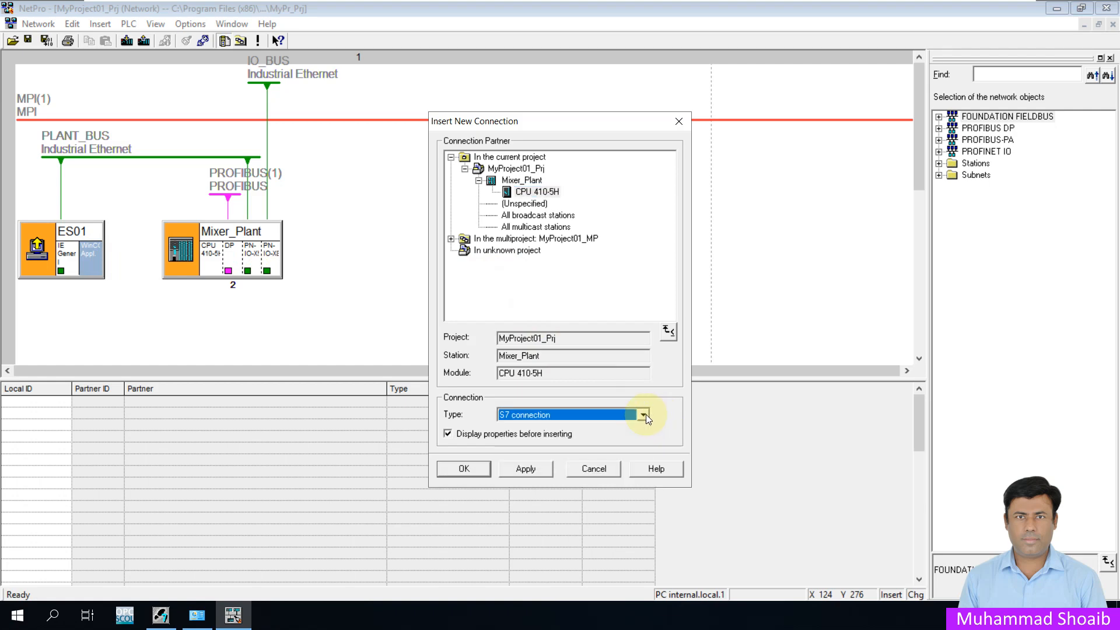
pyautogui.click(474, 467)
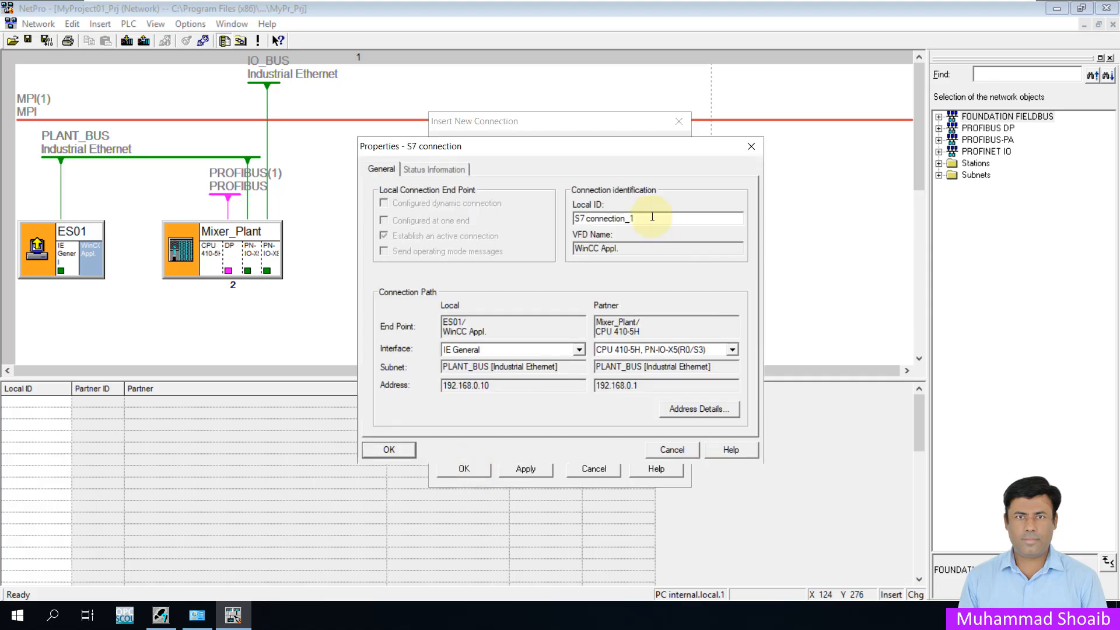
# Step: Set the S7 connection's local ID to Mixer_Plant, accept its end points, and save and close the network configuration
pyautogui.moveTo(652, 217); pyautogui.dragTo(529, 218)
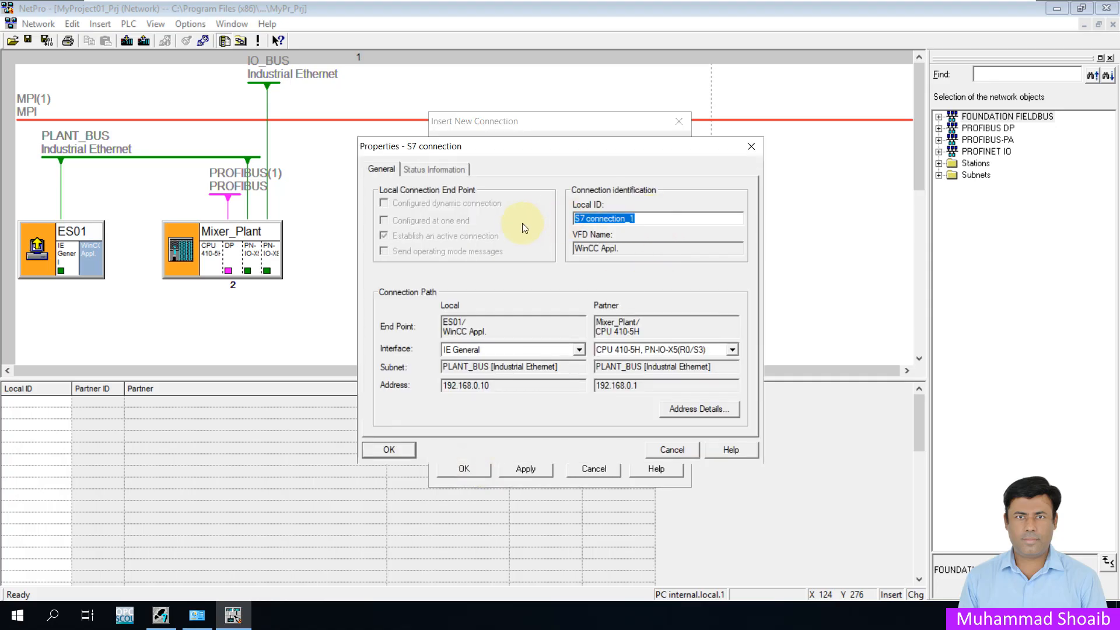
pyautogui.write('M')
pyautogui.press('BackSpace')
pyautogui.write('Mix')
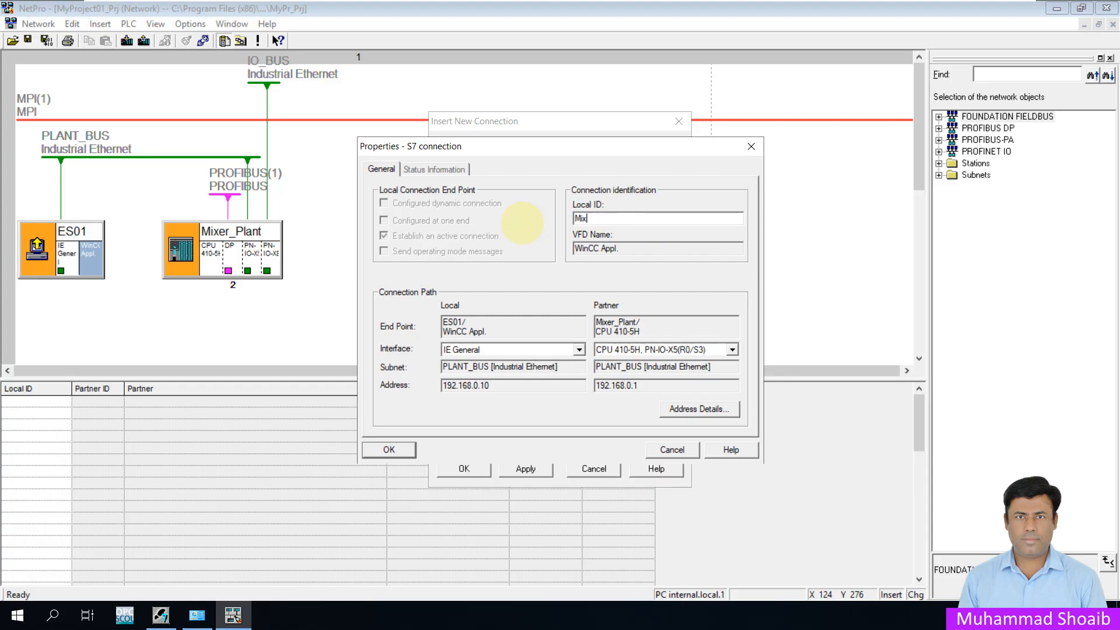
pyautogui.write('er_Plant')
pyautogui.click(494, 330)
pyautogui.moveTo(494, 330); pyautogui.dragTo(430, 318)
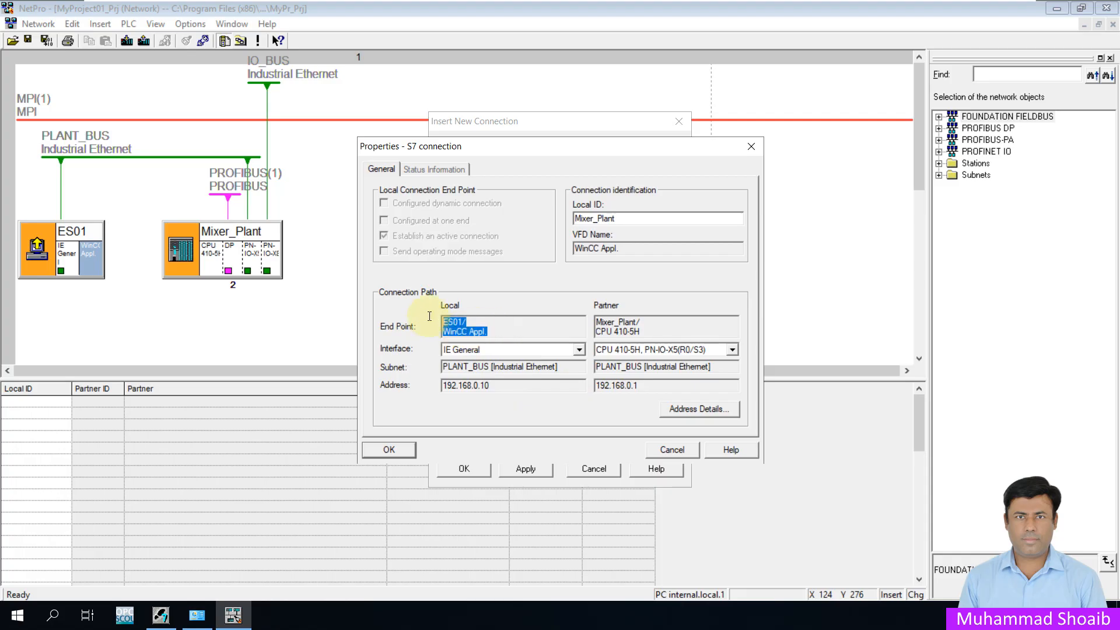
pyautogui.moveTo(642, 331); pyautogui.dragTo(587, 319)
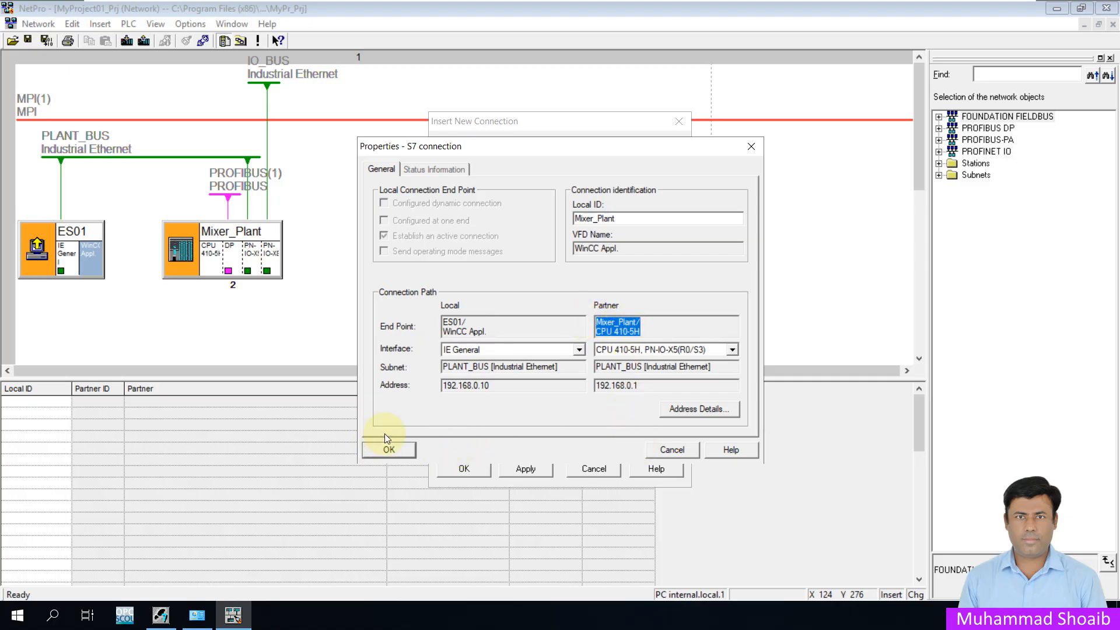
pyautogui.click(388, 449)
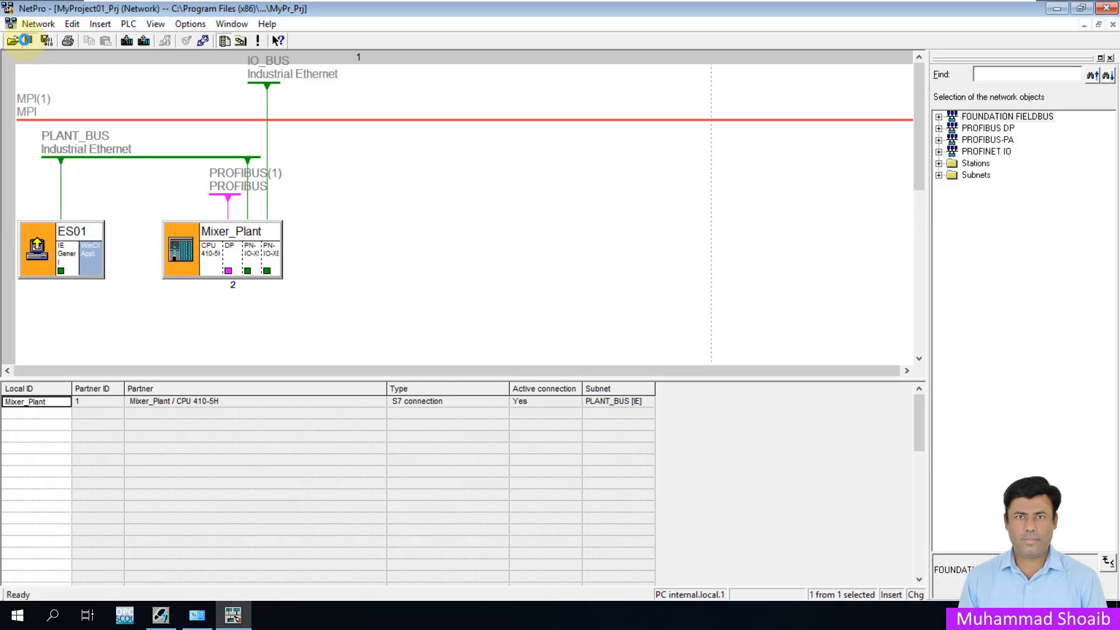
pyautogui.click(28, 41)
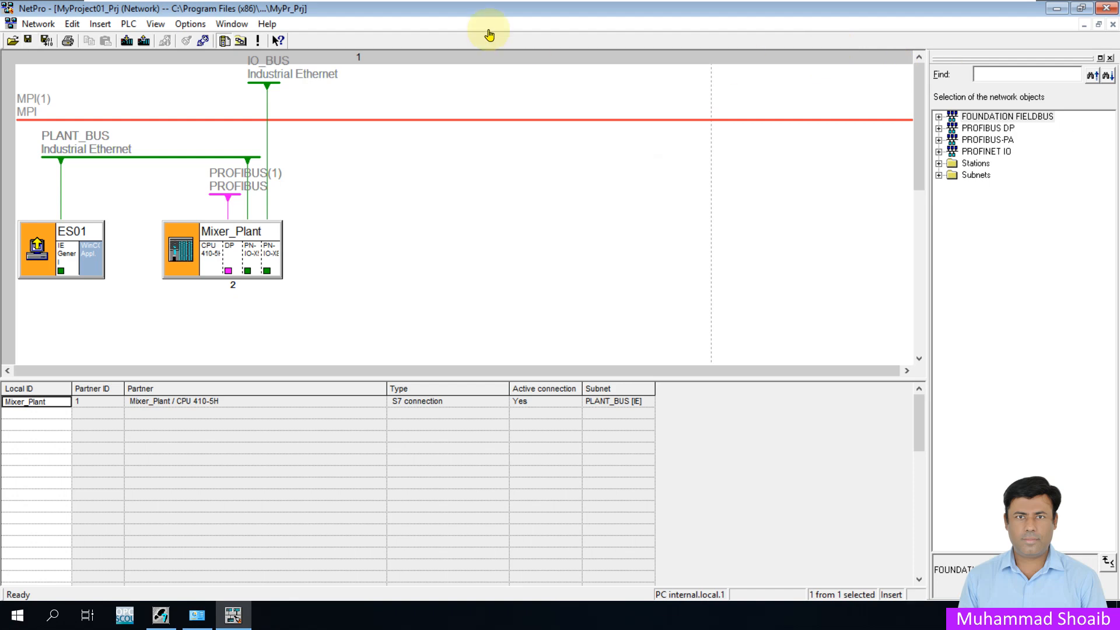
pyautogui.click(1103, 10)
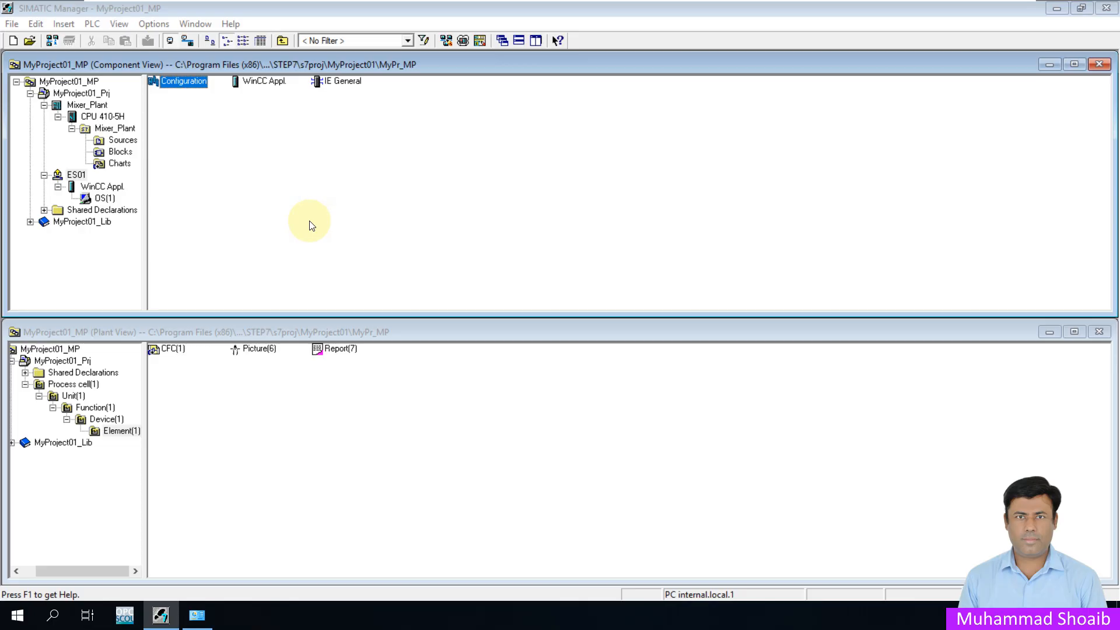
# Step: Set the PG/PC interface for the S7ONLINE (STEP 7) access point to PC internal.local.1
pyautogui.click(153, 24)
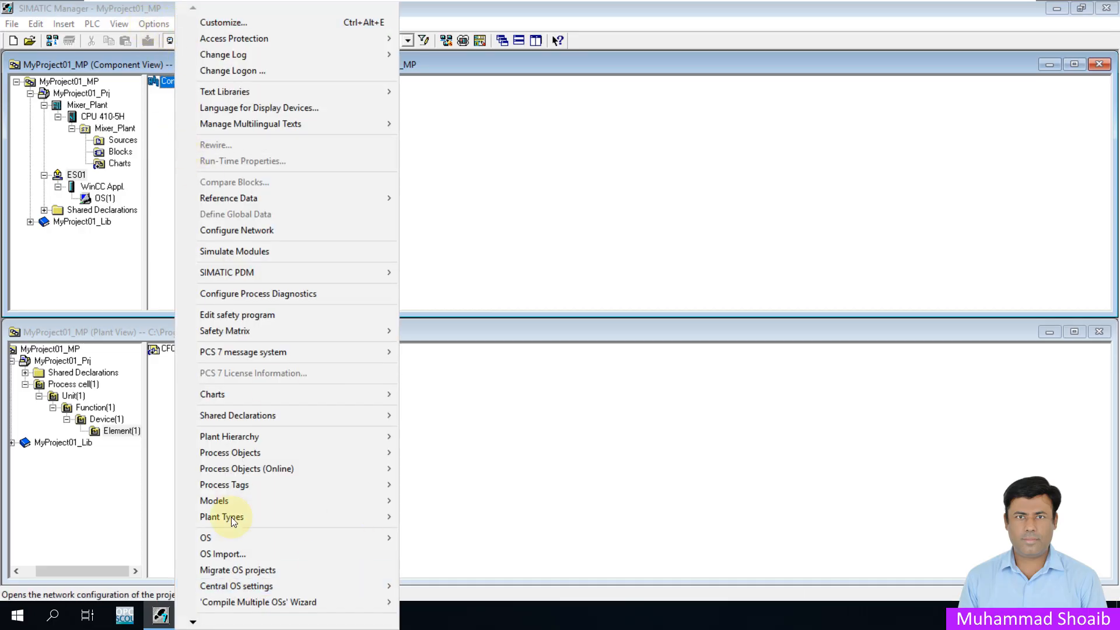
pyautogui.moveTo(194, 622)
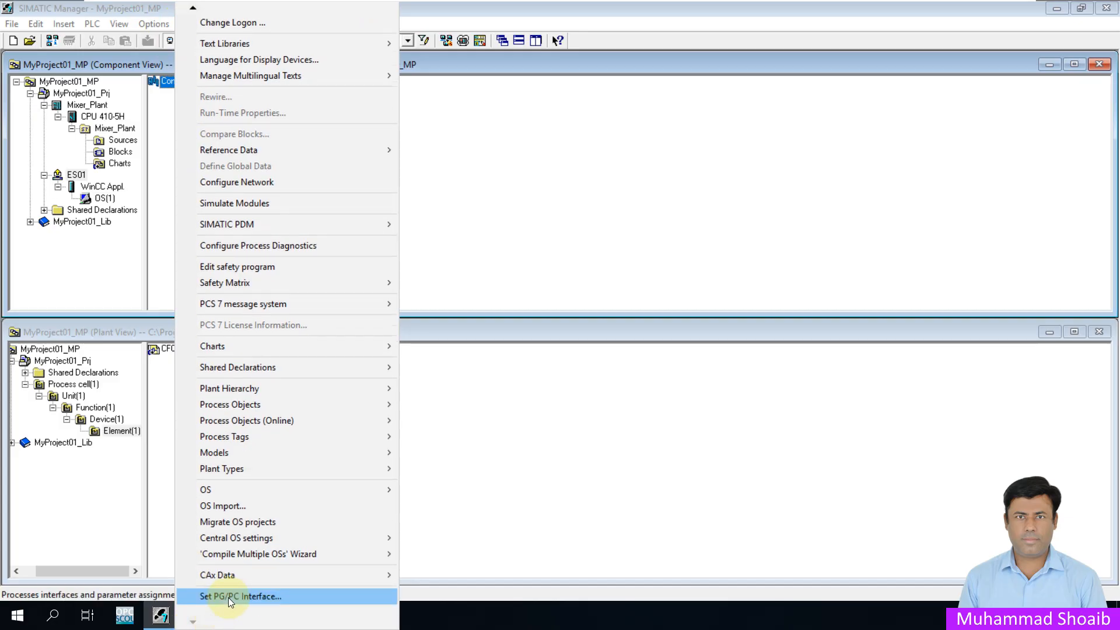
pyautogui.click(229, 596)
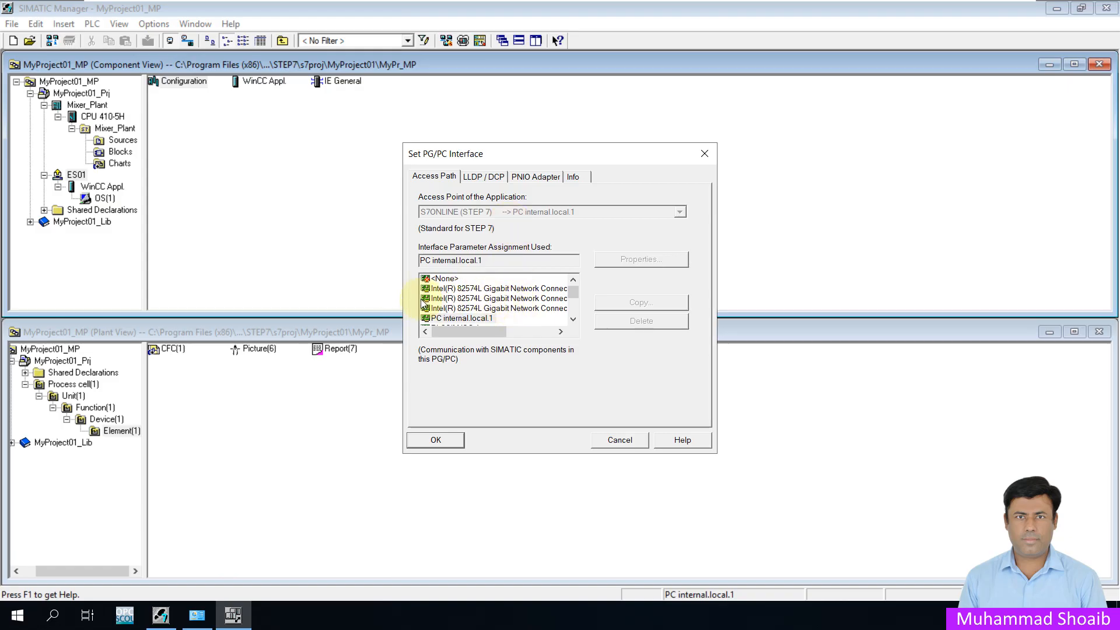
pyautogui.click(469, 299)
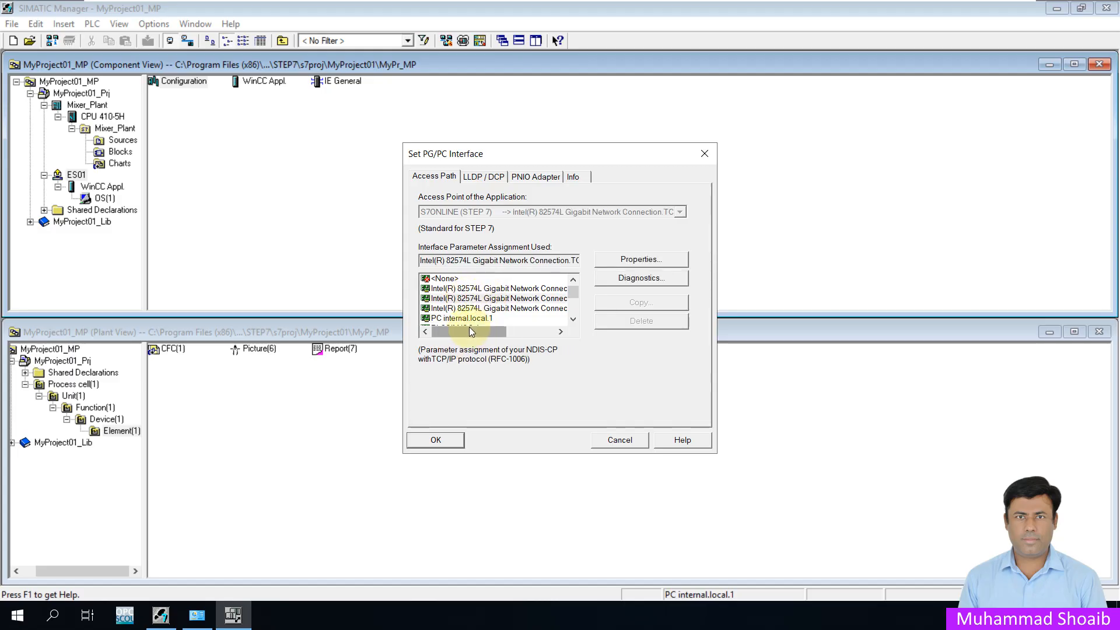
pyautogui.click(456, 318)
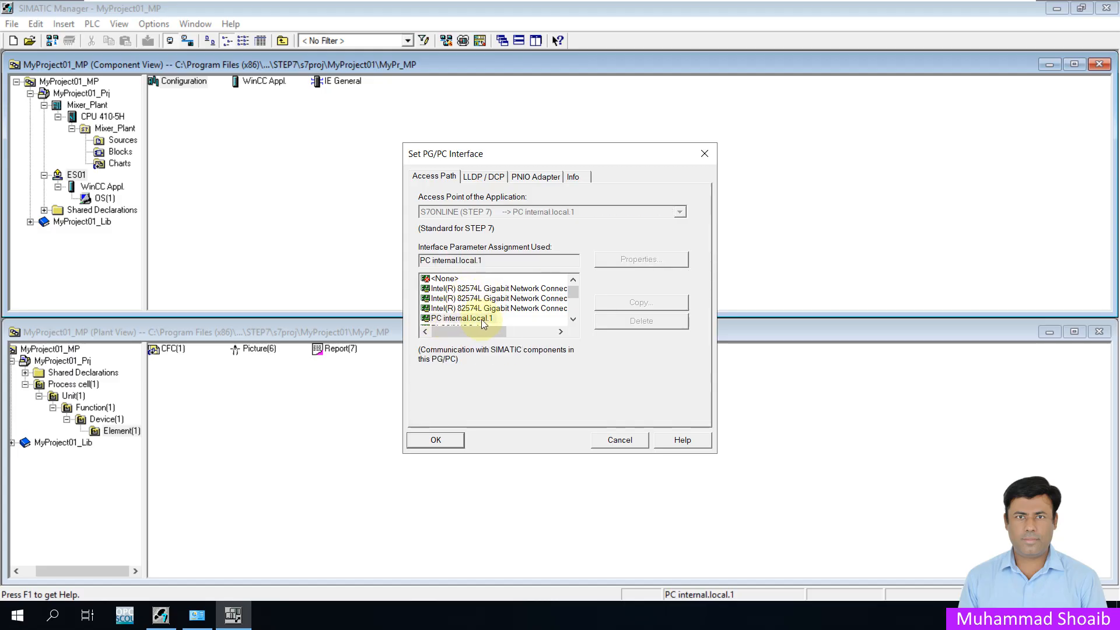
pyautogui.click(450, 442)
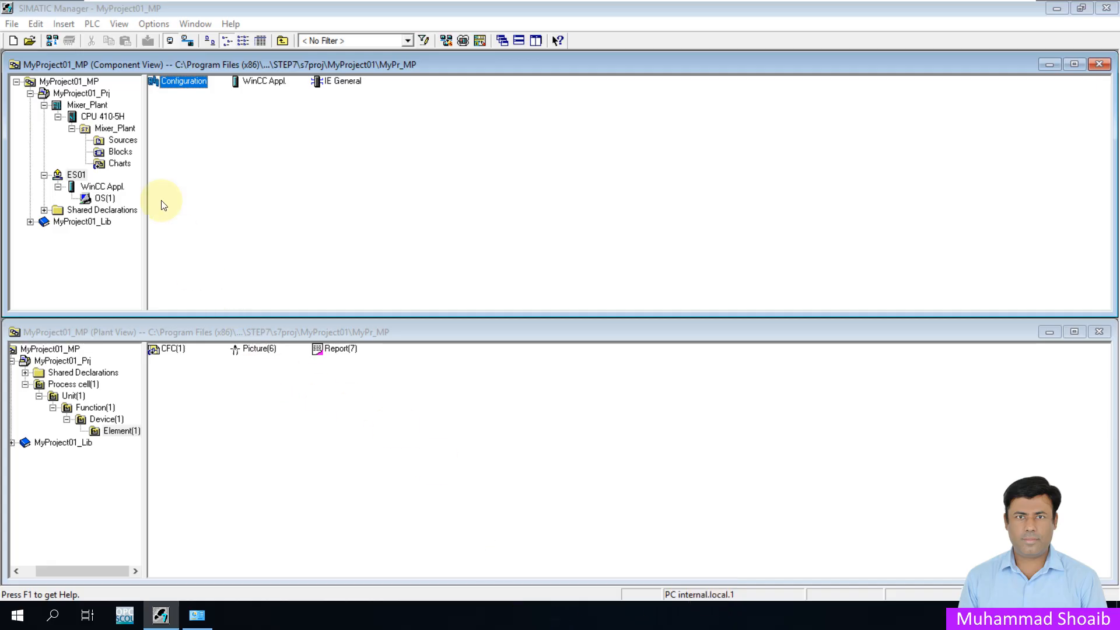
# Step: Configure the PC station ES01 as target computer with its IE General and WinCC Appl. components, accepting the reconfiguration, and close the Configure dialog
pyautogui.click(76, 176)
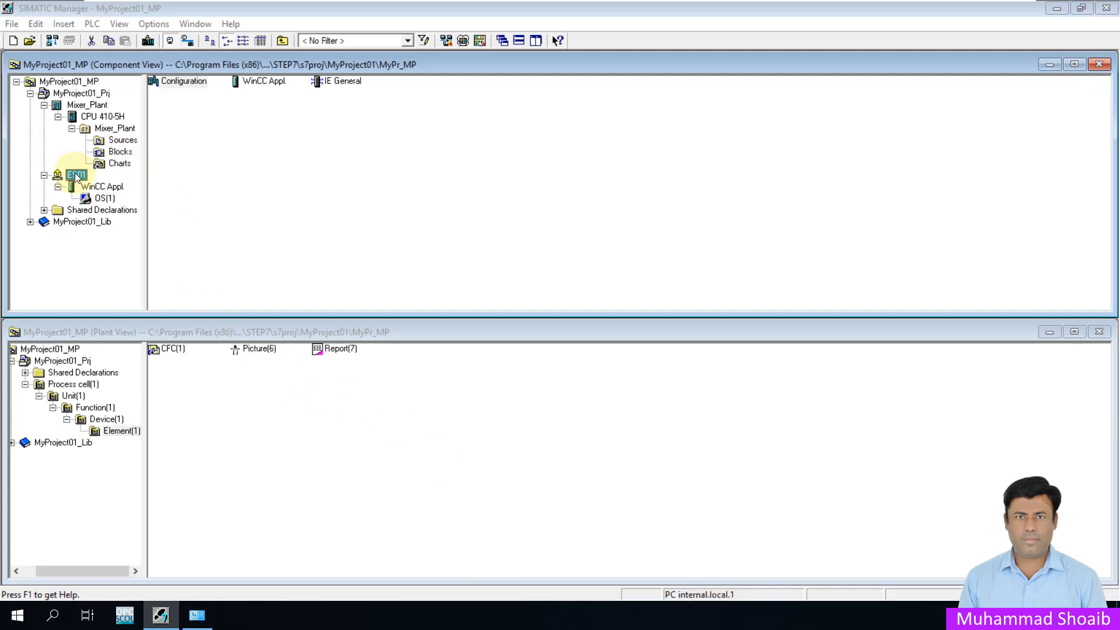
pyautogui.rightClick(75, 175)
pyautogui.moveTo(225, 278)
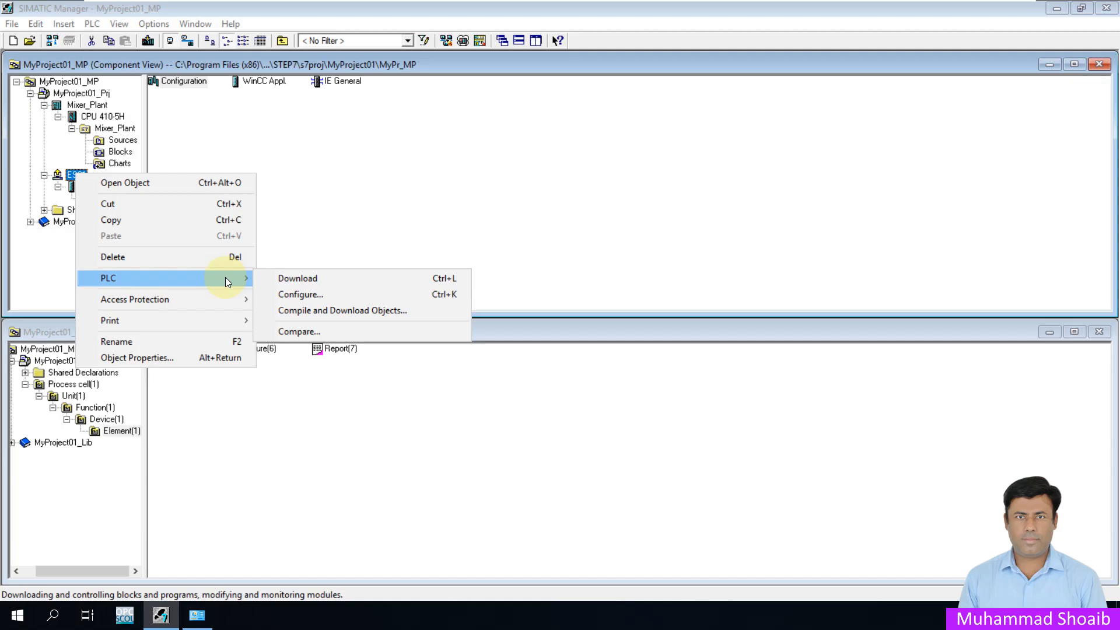
pyautogui.click(290, 293)
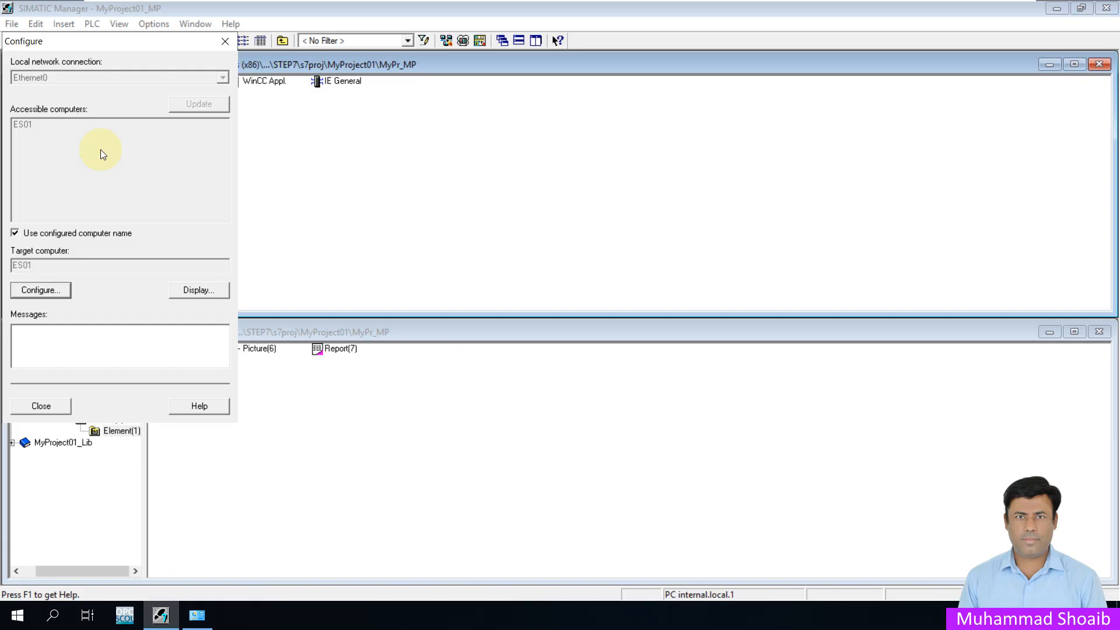
pyautogui.click(50, 288)
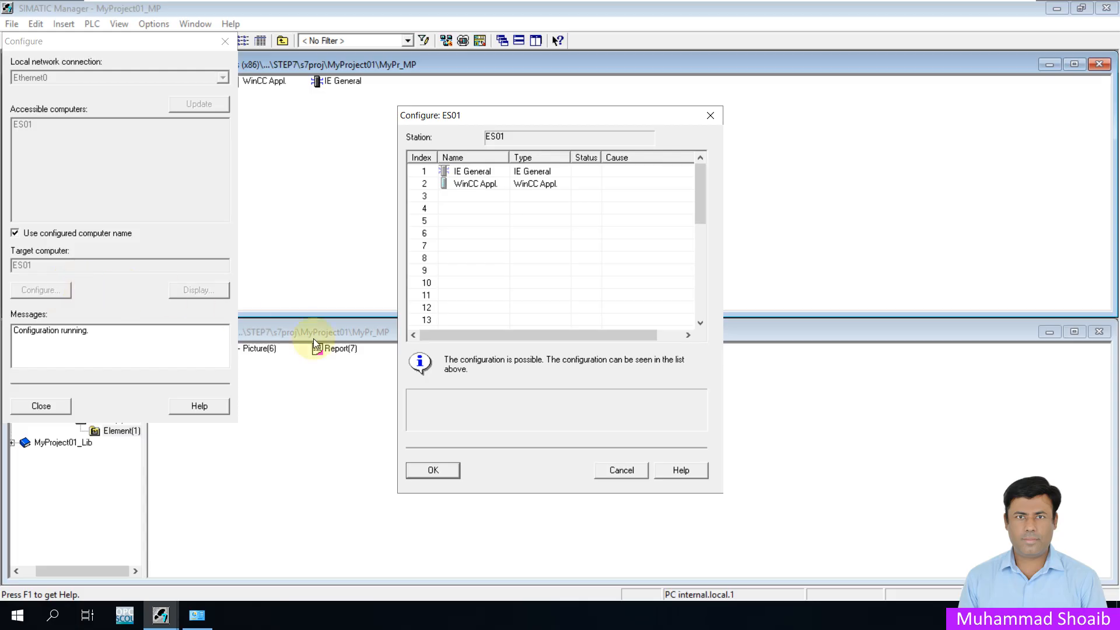
pyautogui.click(433, 470)
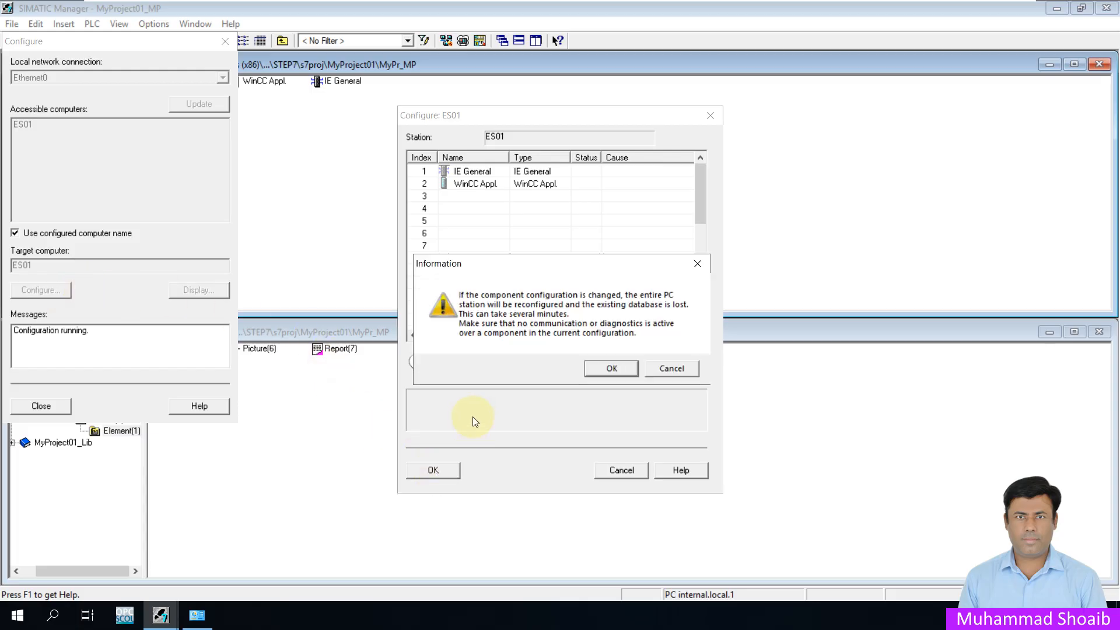
pyautogui.click(602, 368)
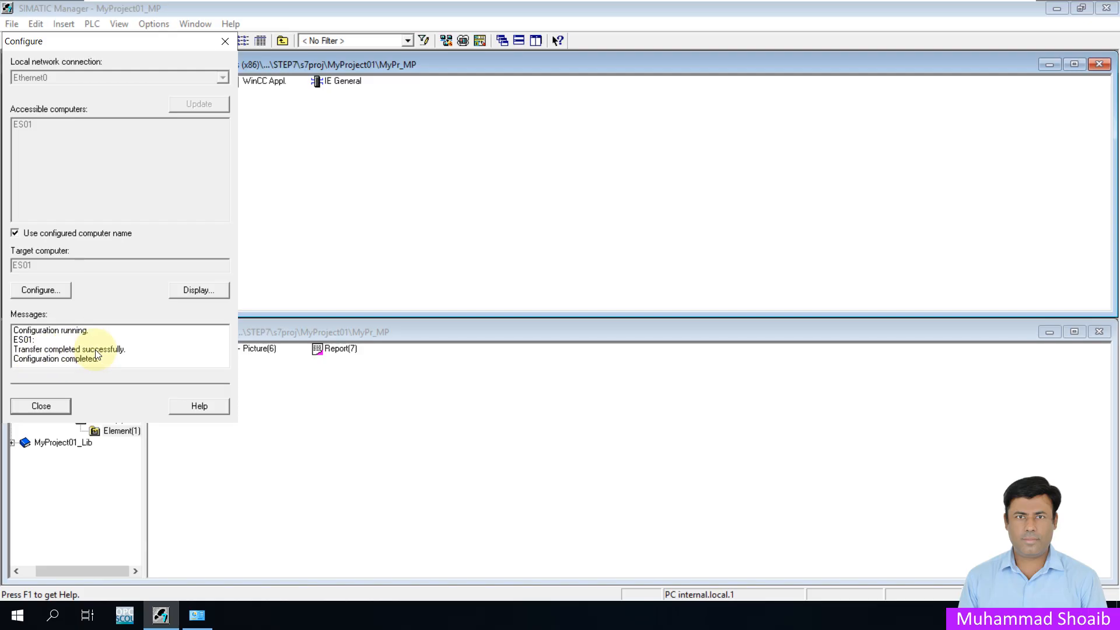
pyautogui.click(34, 350)
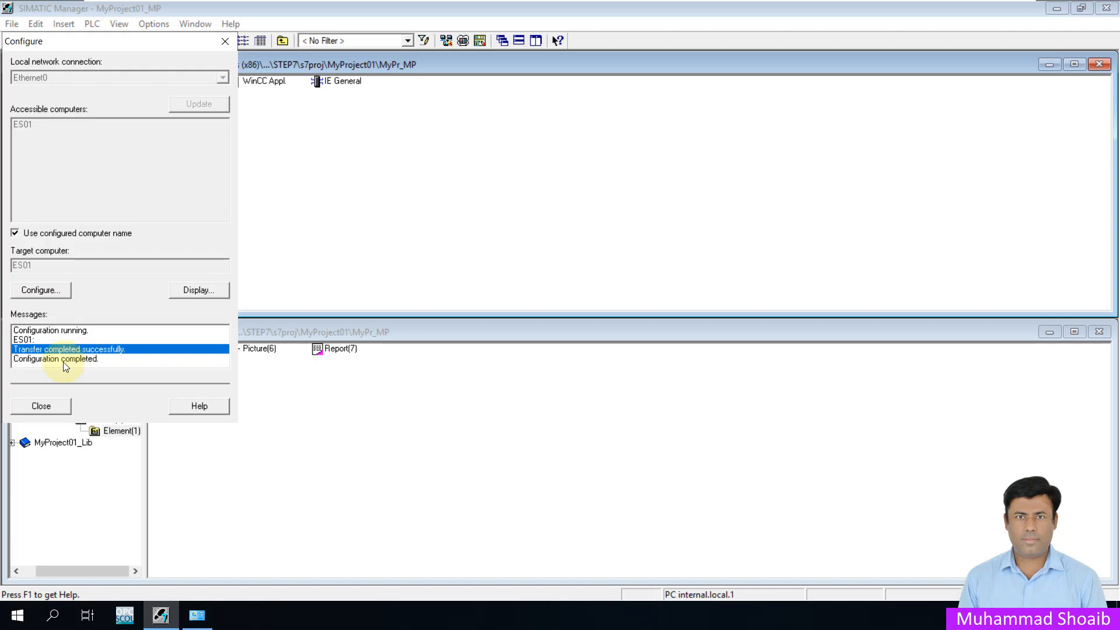
pyautogui.click(51, 407)
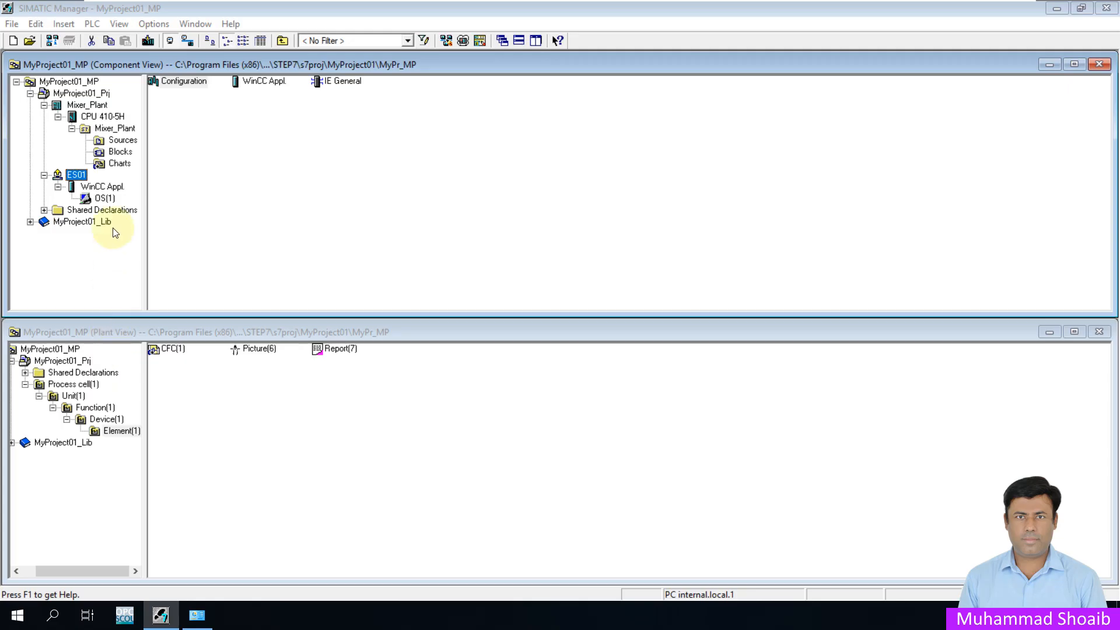
# Step: Download the system data to ES01, replacing its existing data completely and stopping the IE General and WinCC Appl. modules for loading
pyautogui.rightClick(78, 177)
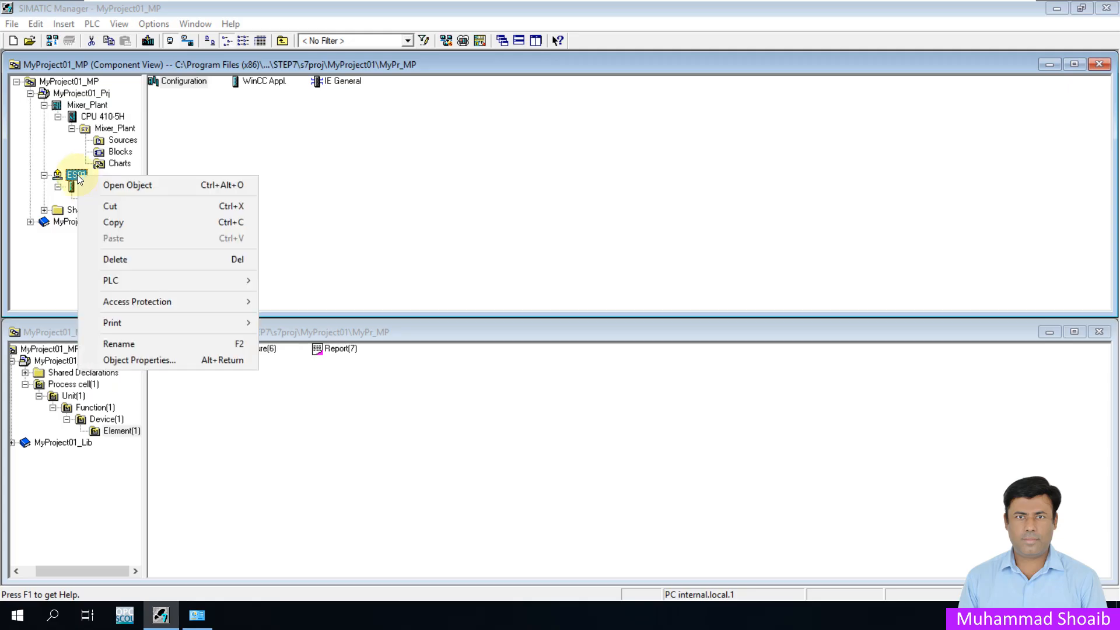
pyautogui.moveTo(243, 283)
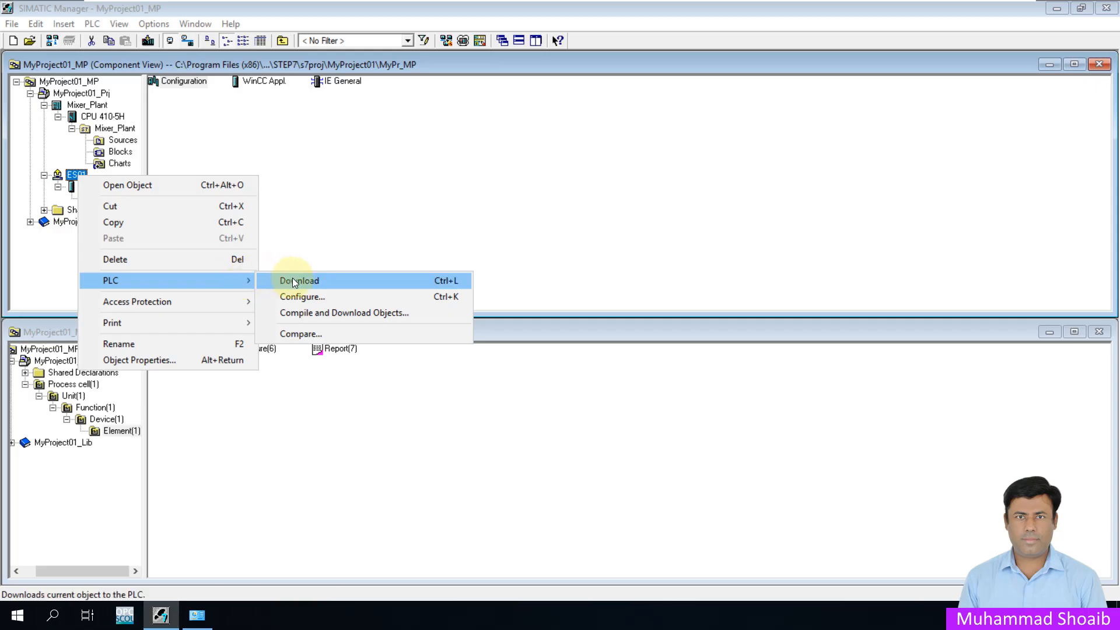
pyautogui.moveTo(175, 280)
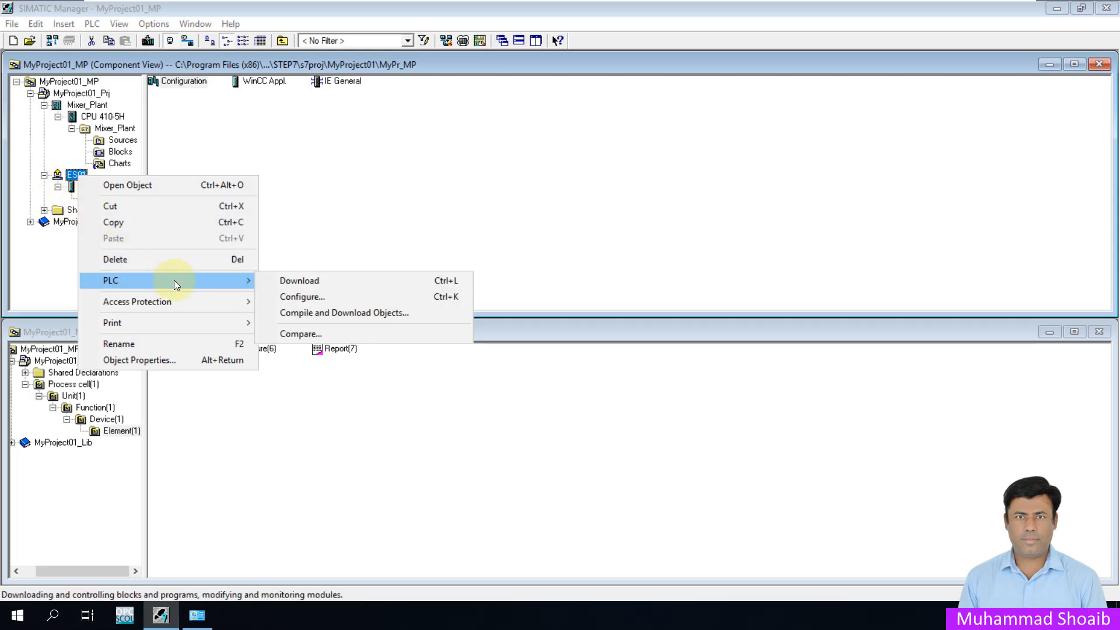
pyautogui.click(288, 281)
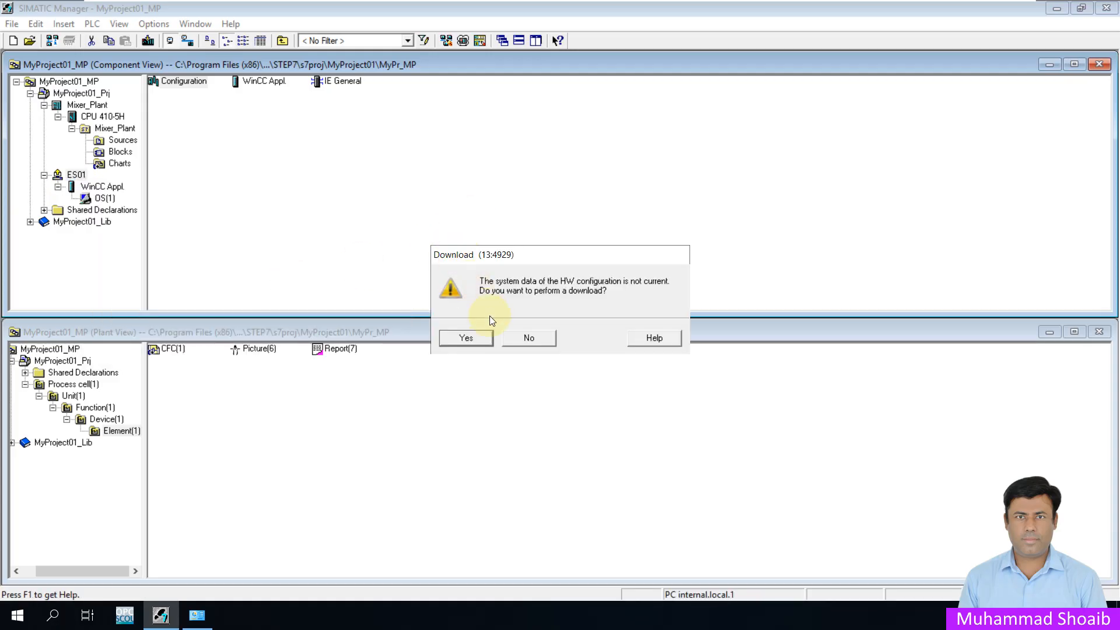
pyautogui.click(465, 337)
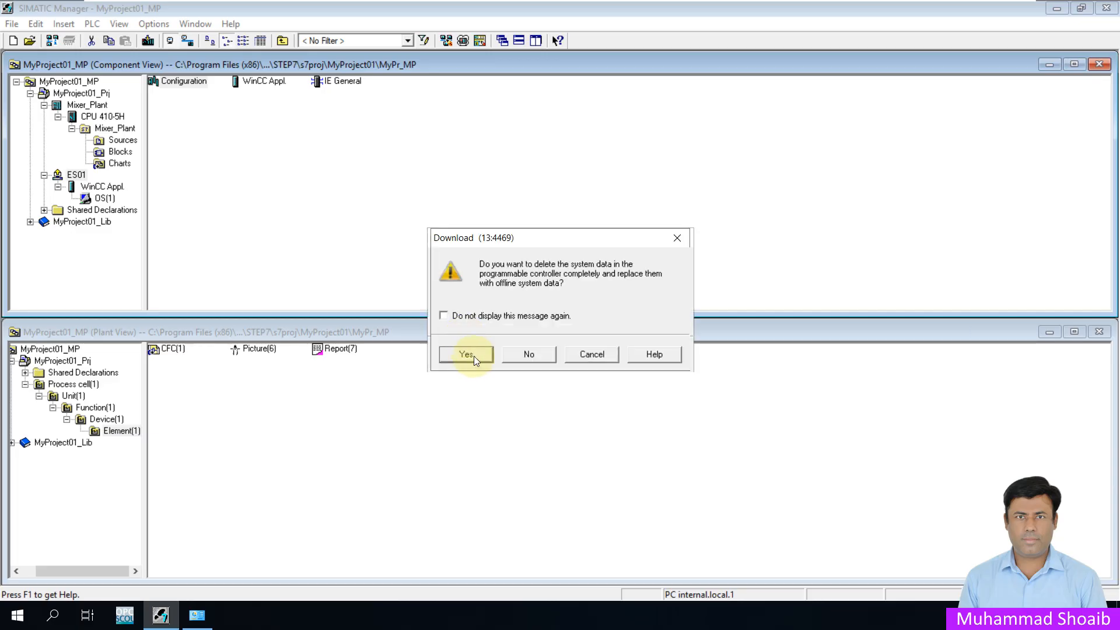
pyautogui.click(474, 356)
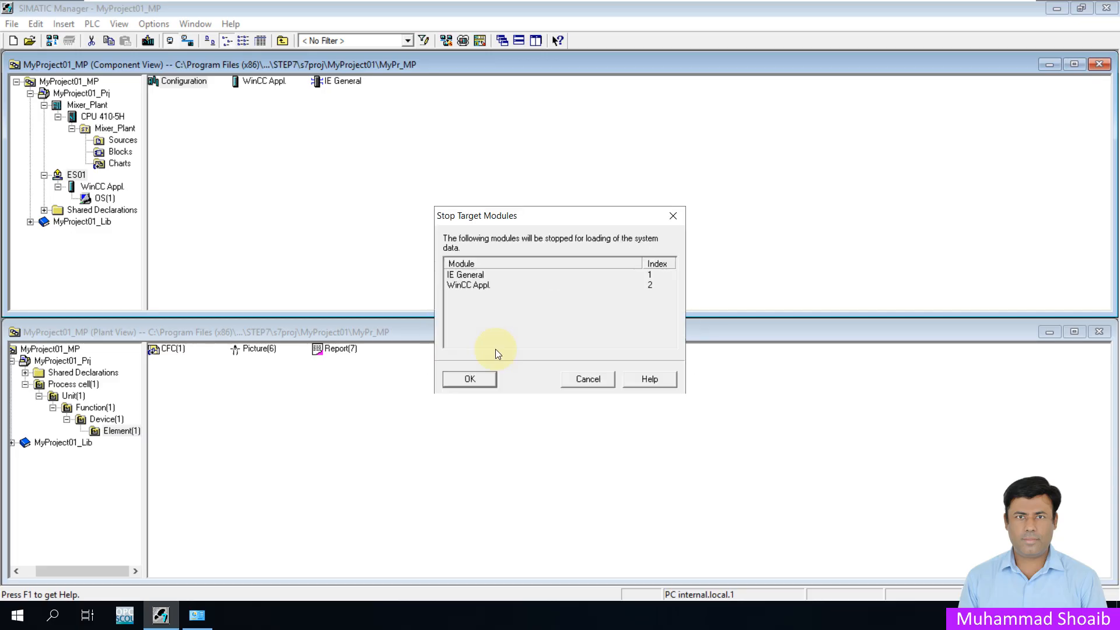
pyautogui.click(483, 379)
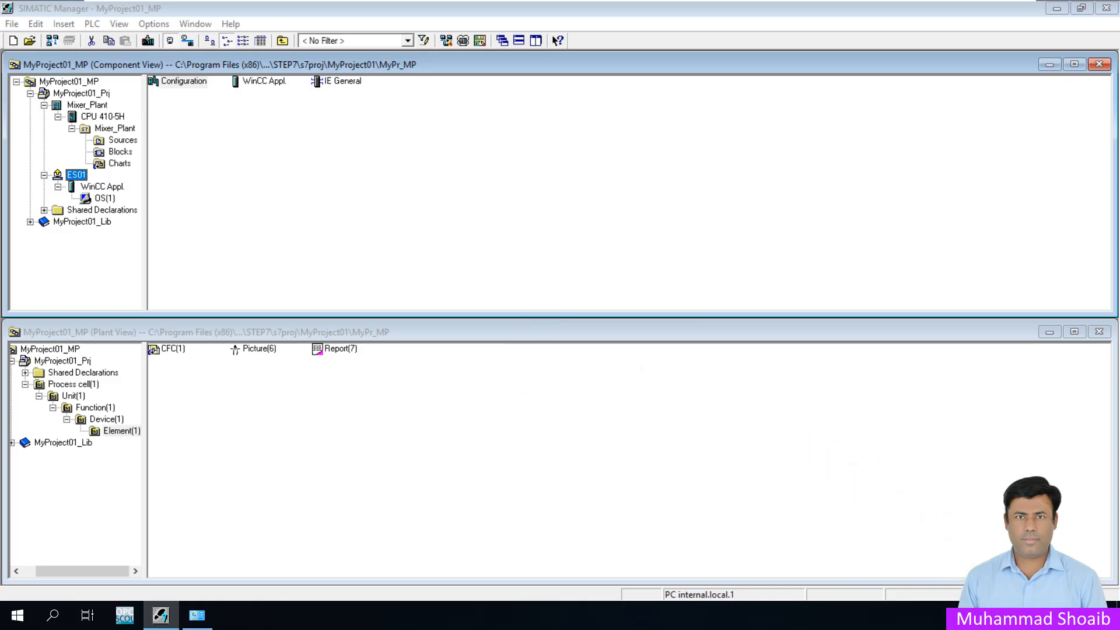
# Step: Check the status and connection of ES01's IE General and WinCC Appl. components in the Station Configuration Editor, and close it
pyautogui.click(989, 615)
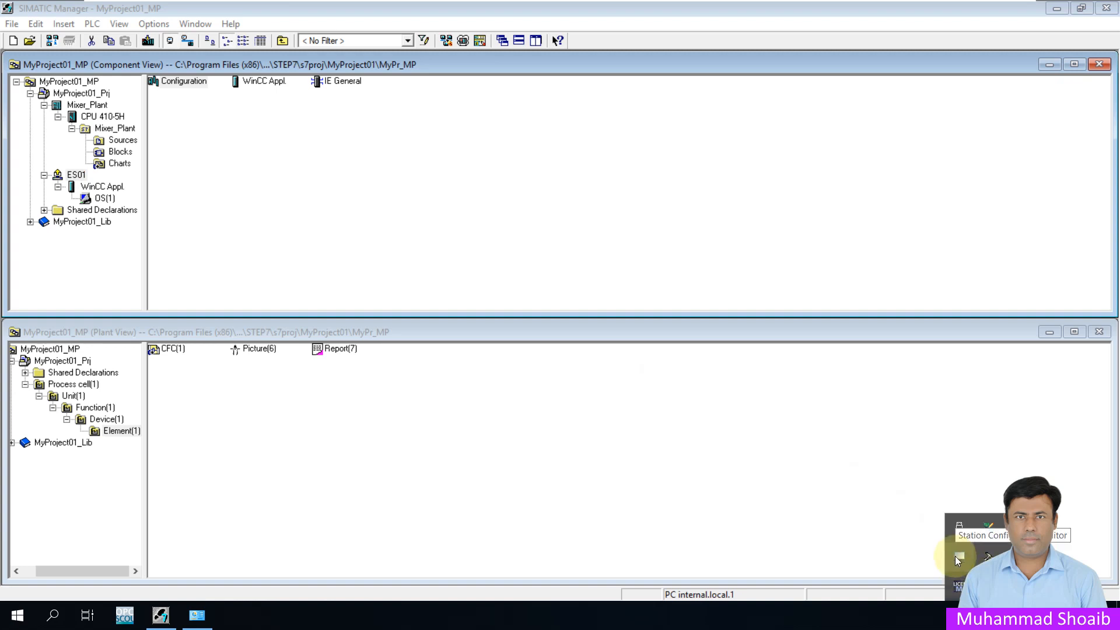
pyautogui.doubleClick(955, 556)
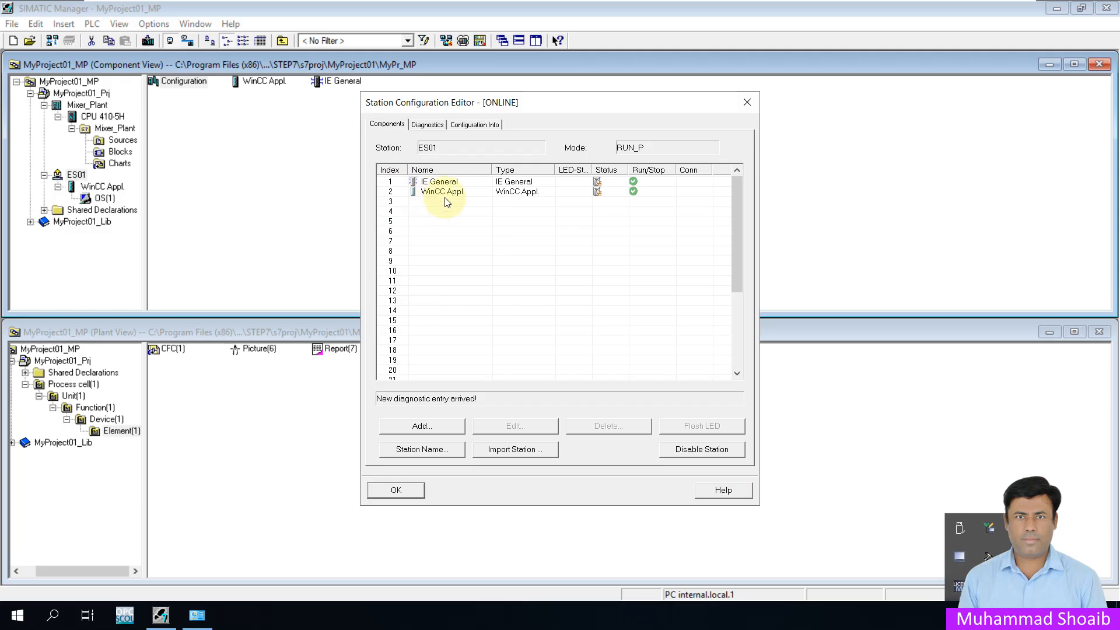
pyautogui.click(549, 185)
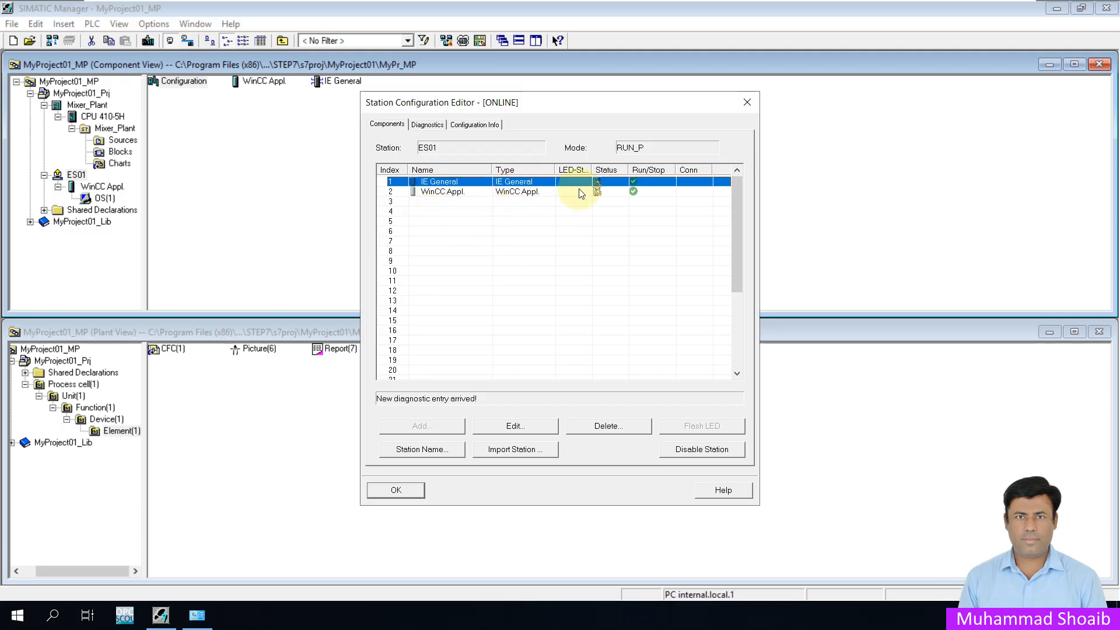
pyautogui.click(691, 192)
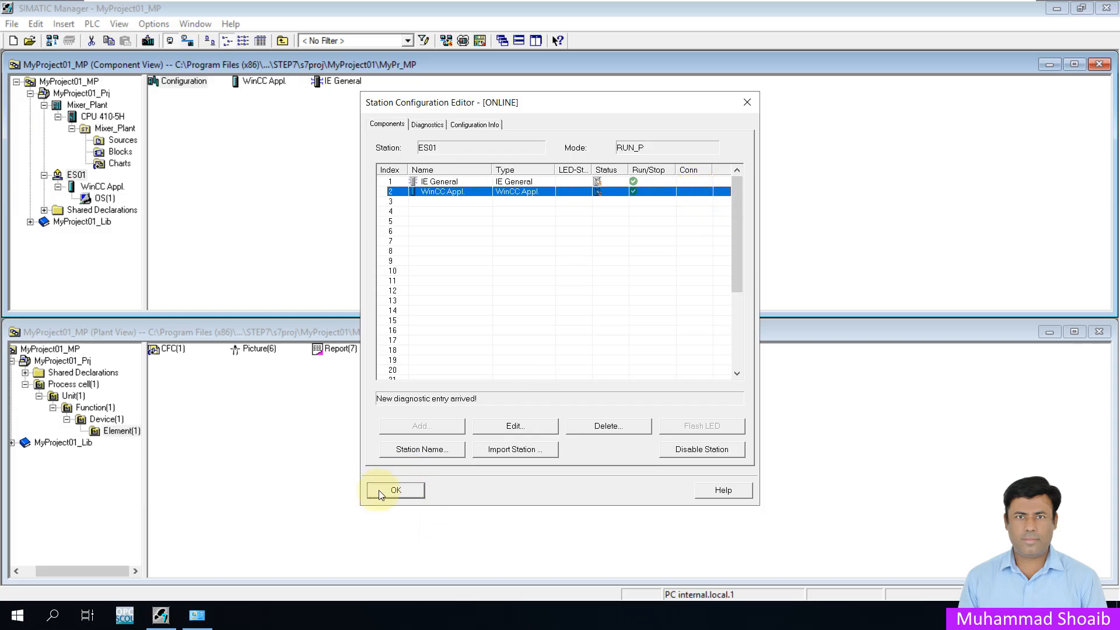
pyautogui.click(400, 490)
pyautogui.click(76, 175)
pyautogui.click(75, 174)
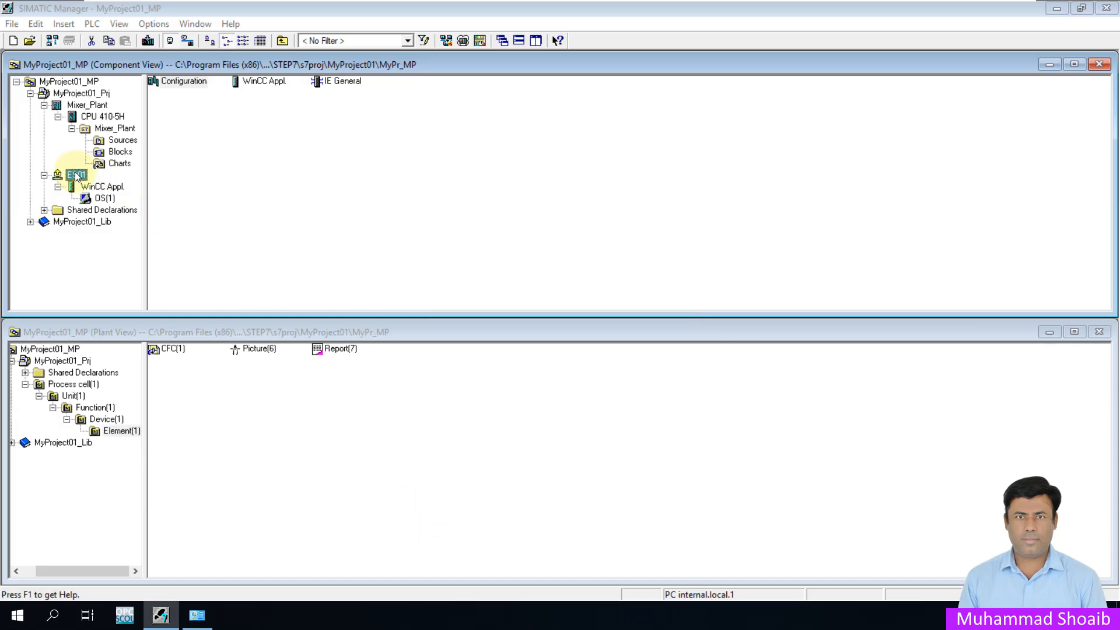
pyautogui.rightClick(74, 173)
pyautogui.rightClick(53, 176)
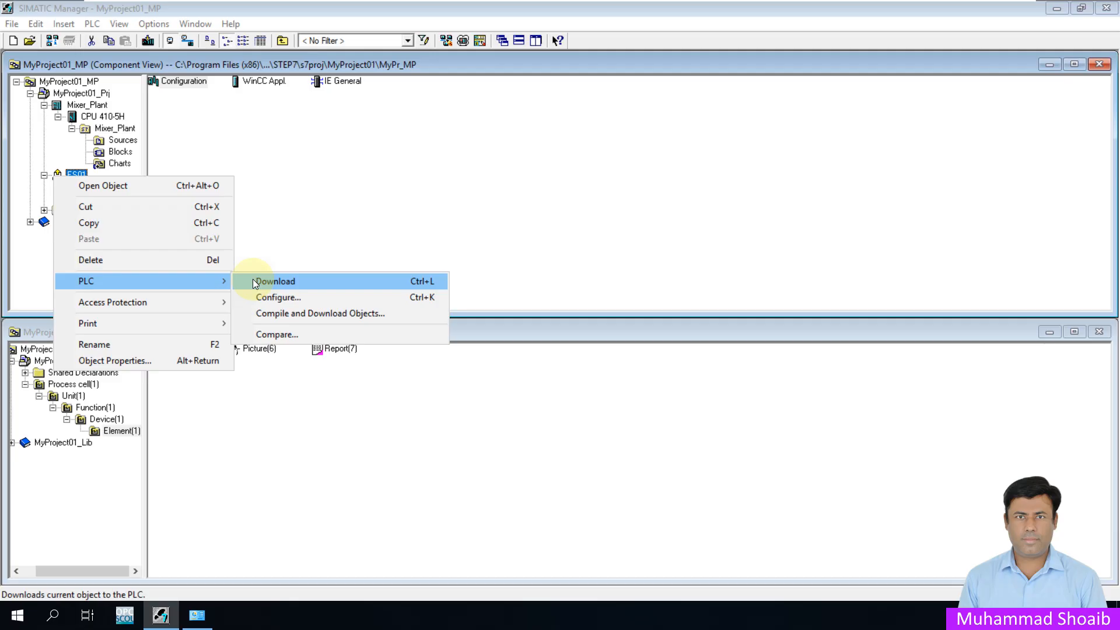
# Step: Open the hardware configuration of ES01, save and compile it, and close HW Config
pyautogui.click(174, 83)
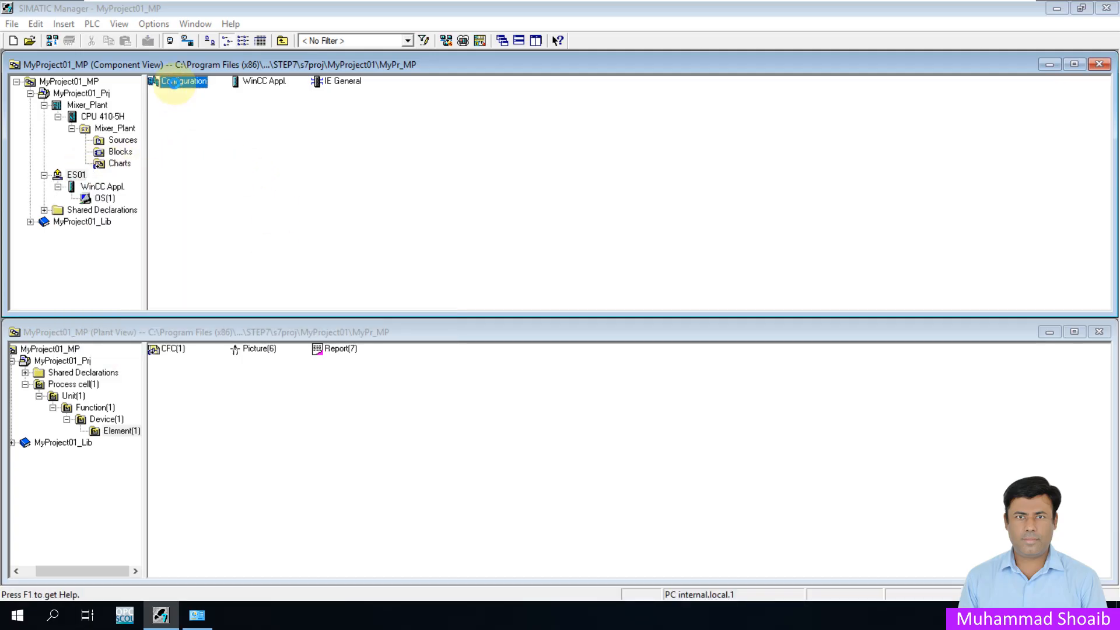
pyautogui.click(284, 161)
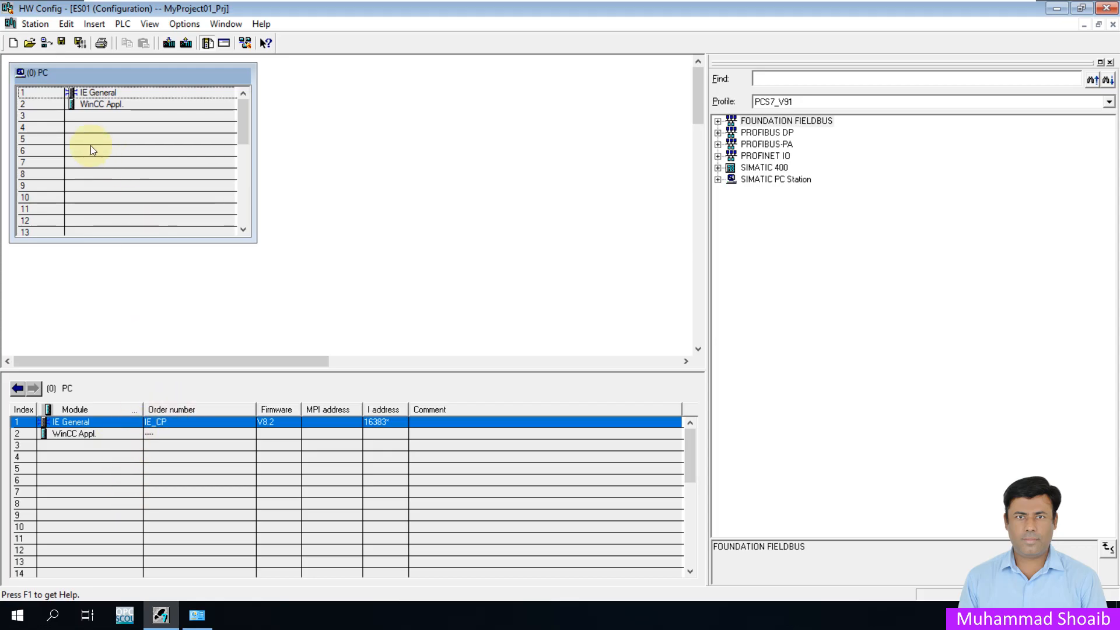
pyautogui.click(80, 43)
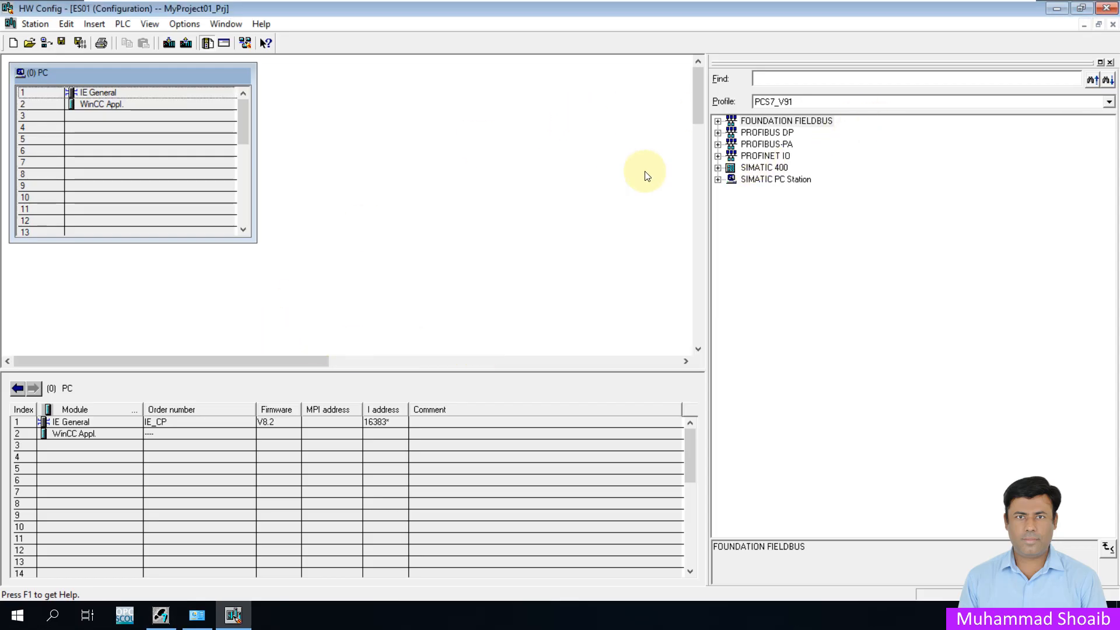
pyautogui.click(1106, 8)
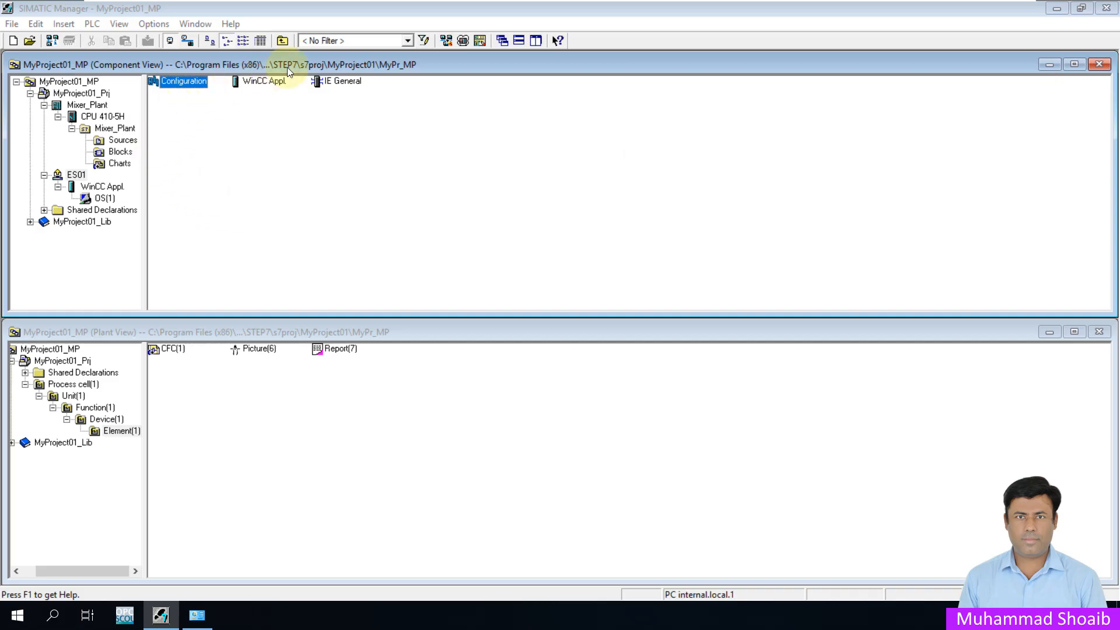
# Step: Save and compile the project's network configuration in NetPro with the option to compile and check everything, and close NetPro
pyautogui.click(446, 40)
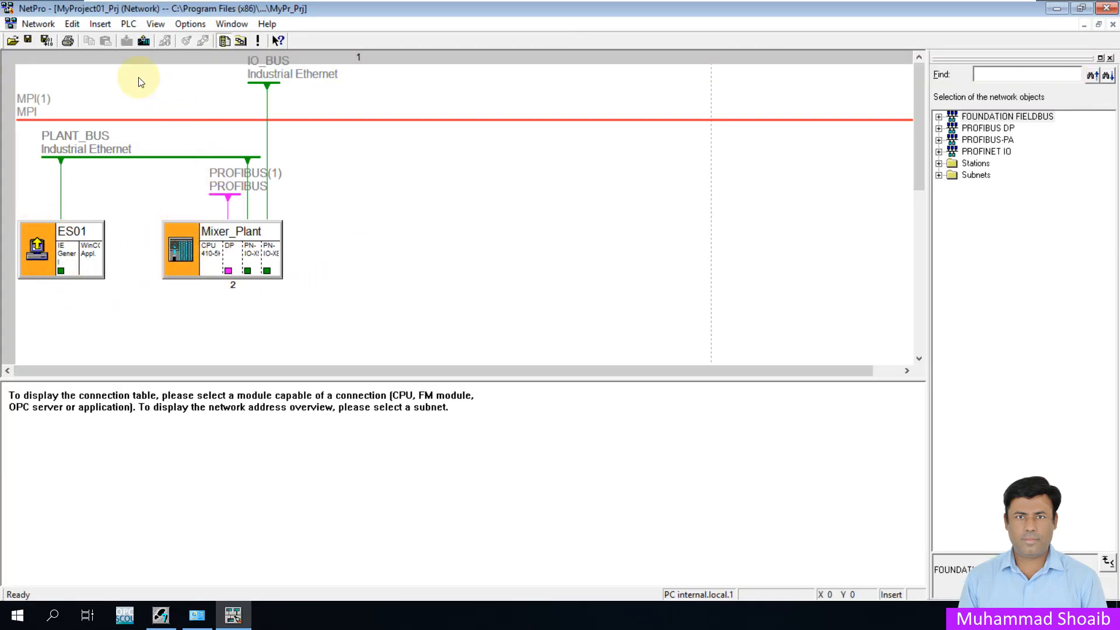
pyautogui.click(51, 44)
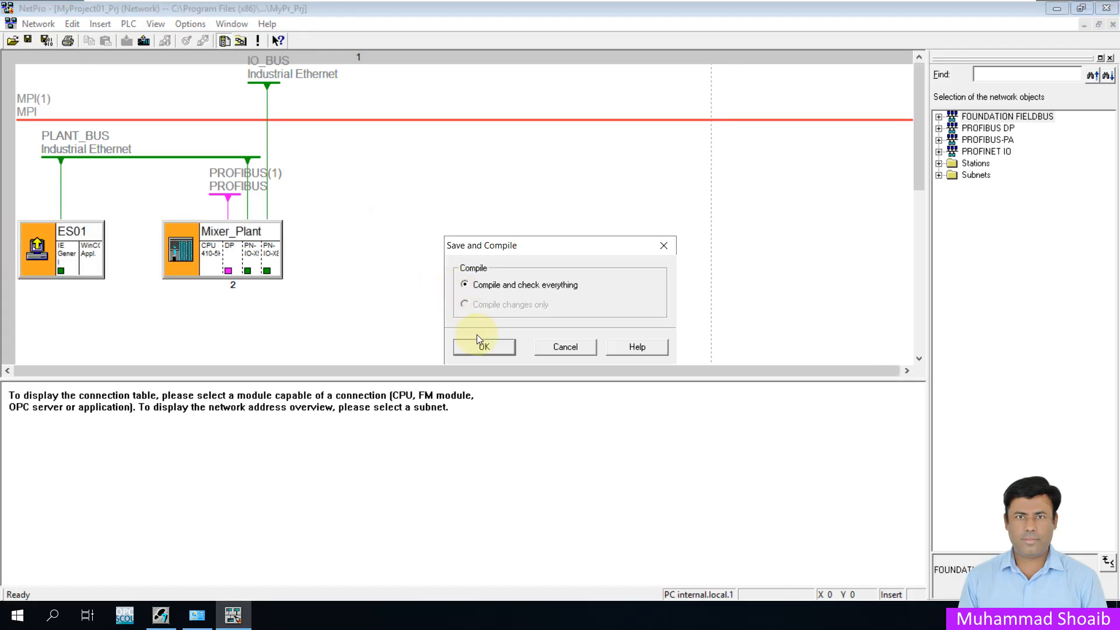
pyautogui.click(487, 349)
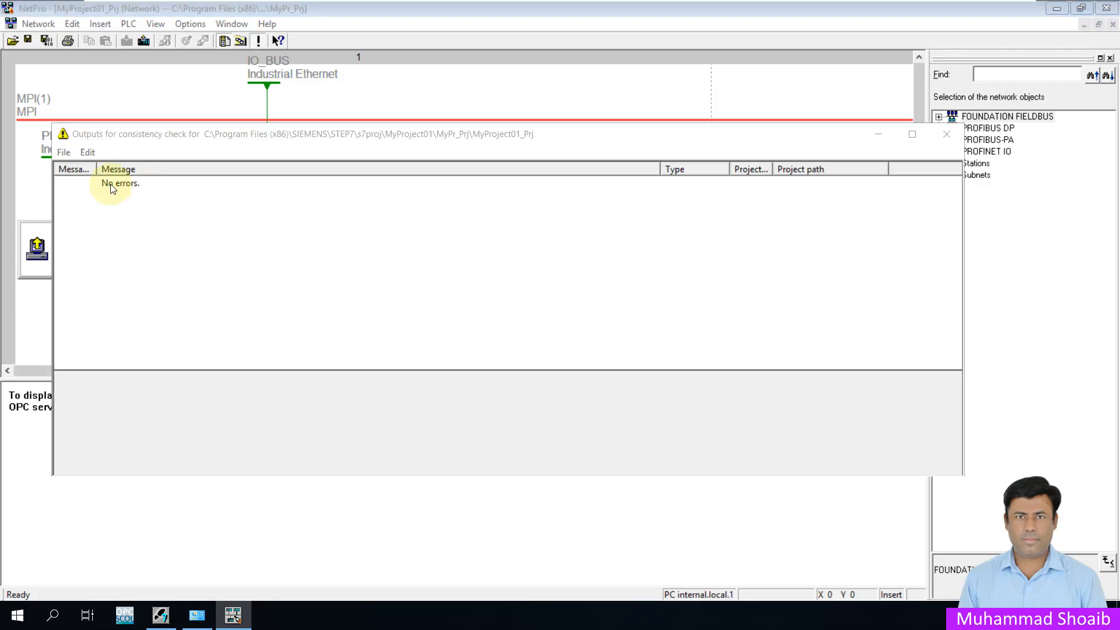
pyautogui.click(946, 134)
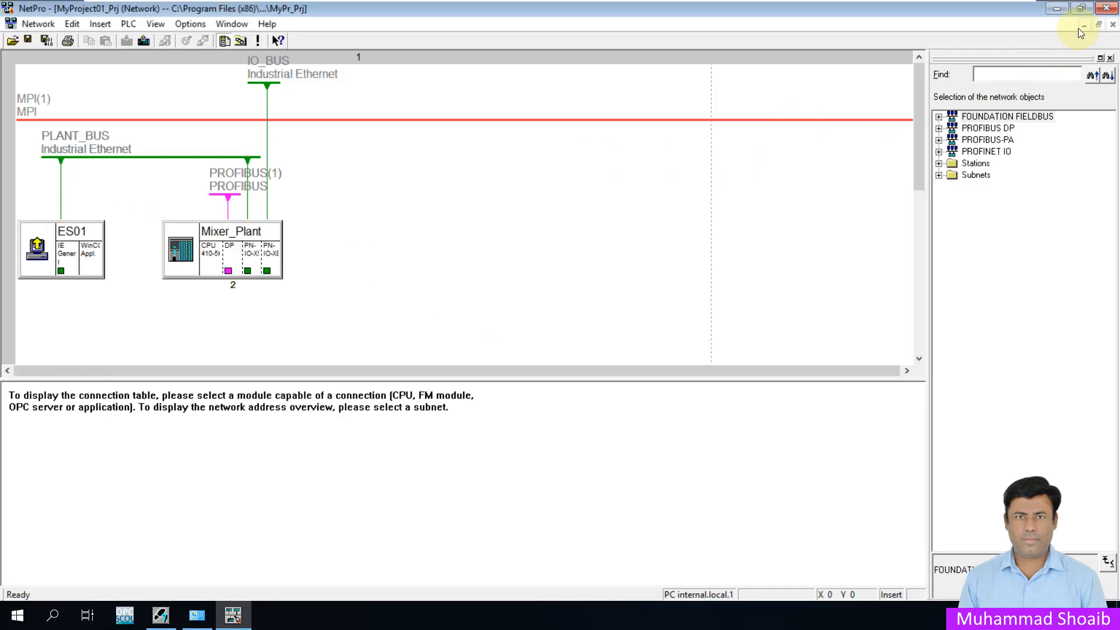
pyautogui.click(1106, 8)
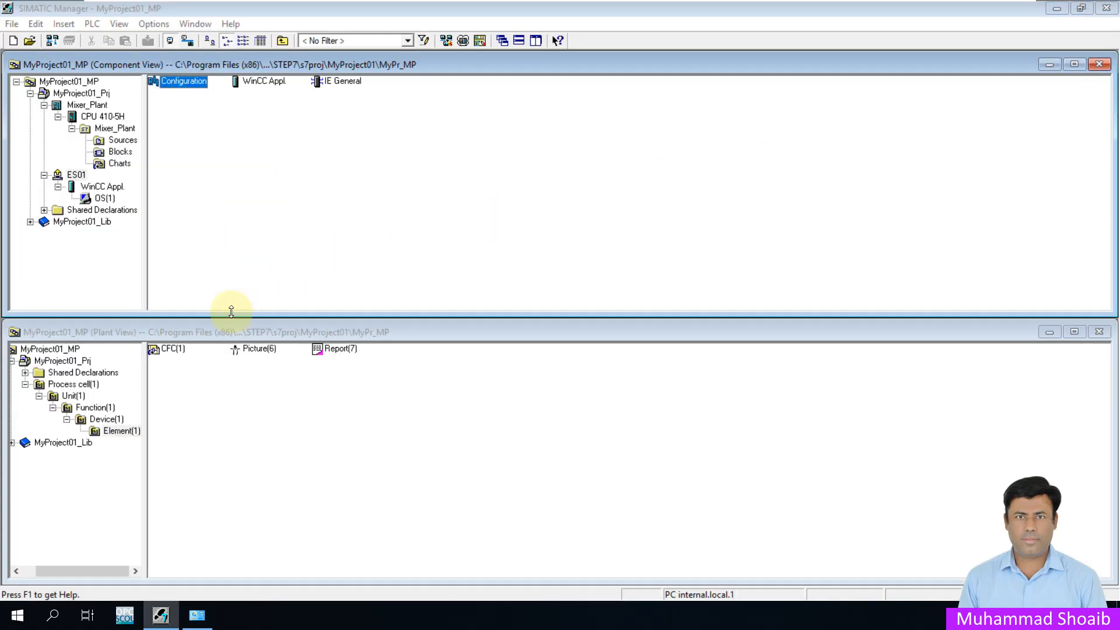
# Step: Download the recompiled configuration to ES01 again, replacing its system data and stopping the target modules
pyautogui.rightClick(76, 175)
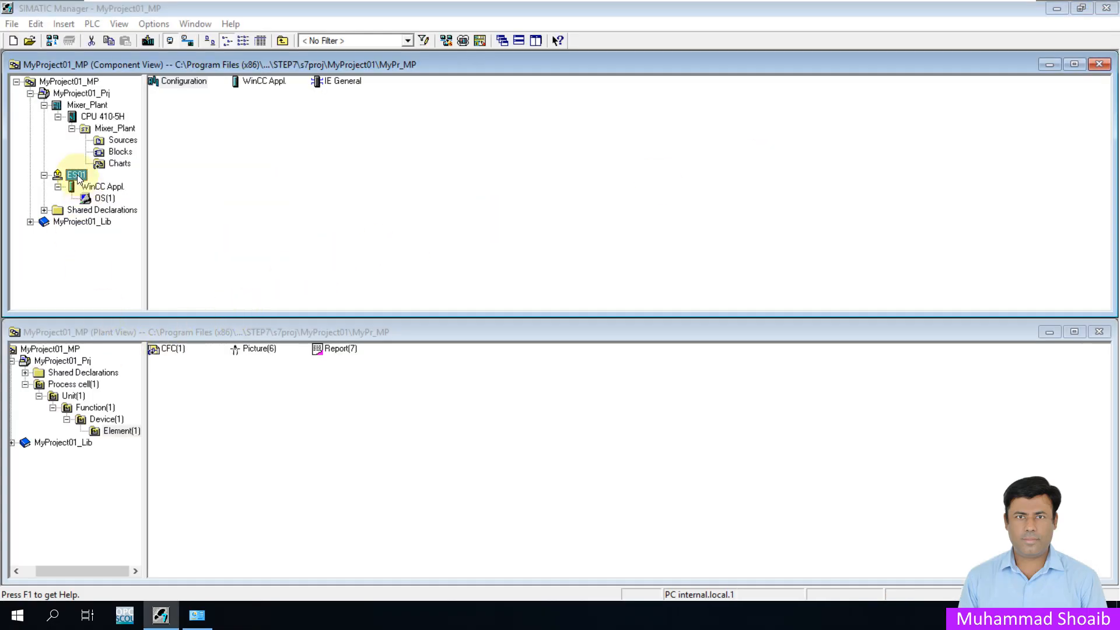
pyautogui.moveTo(227, 282)
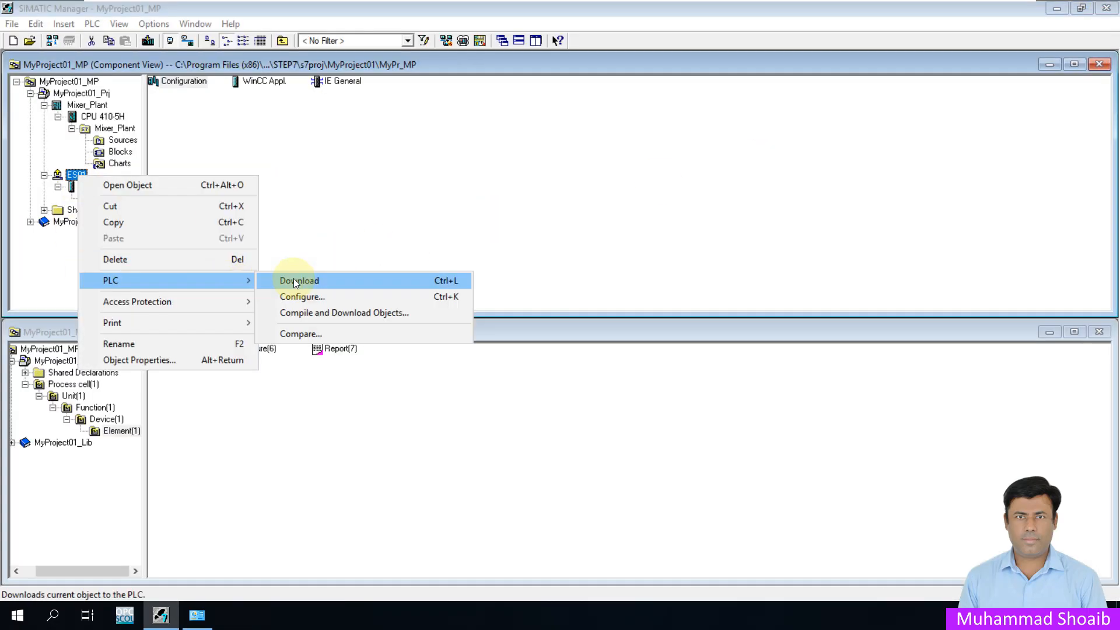
pyautogui.click(300, 281)
pyautogui.click(471, 354)
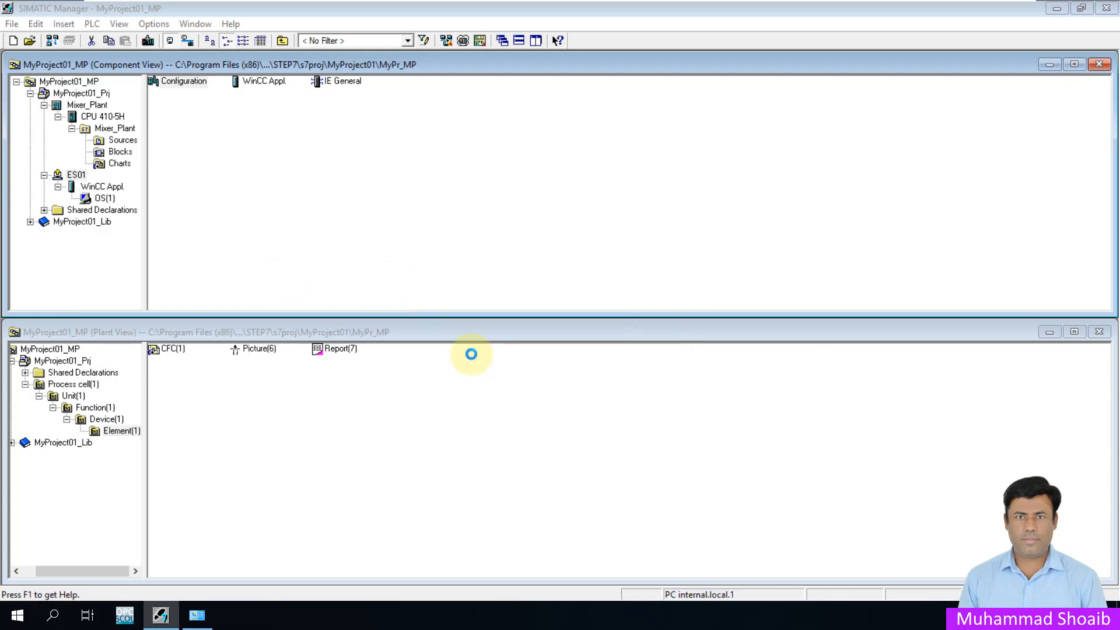
pyautogui.click(471, 378)
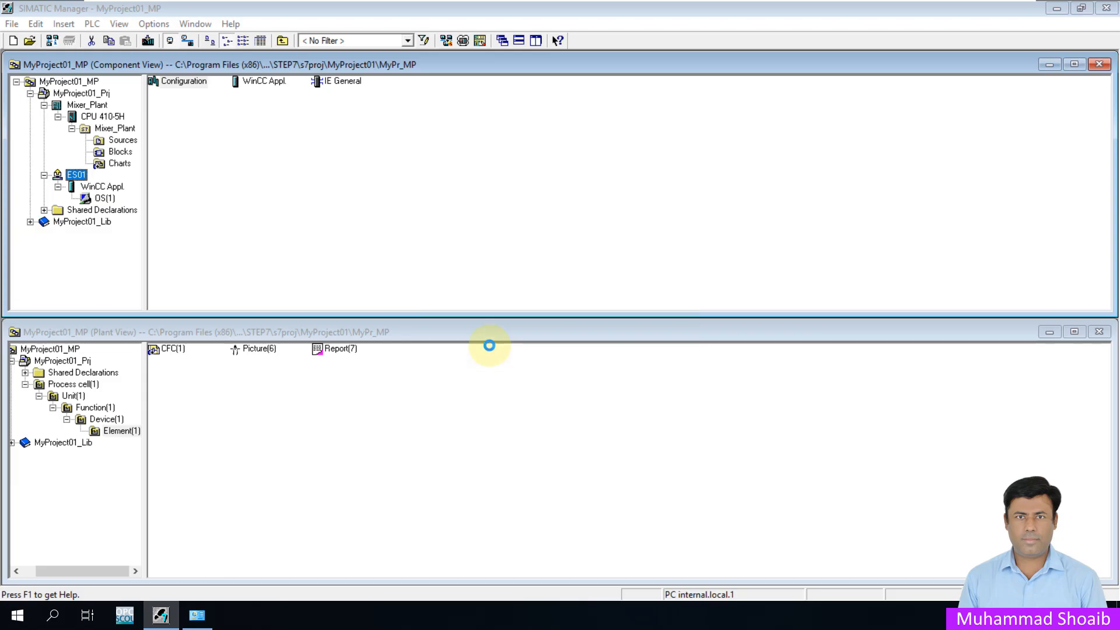
# Step: Recheck the run status and connection of ES01's components in the Station Configuration Editor after the download, and close it
pyautogui.click(985, 615)
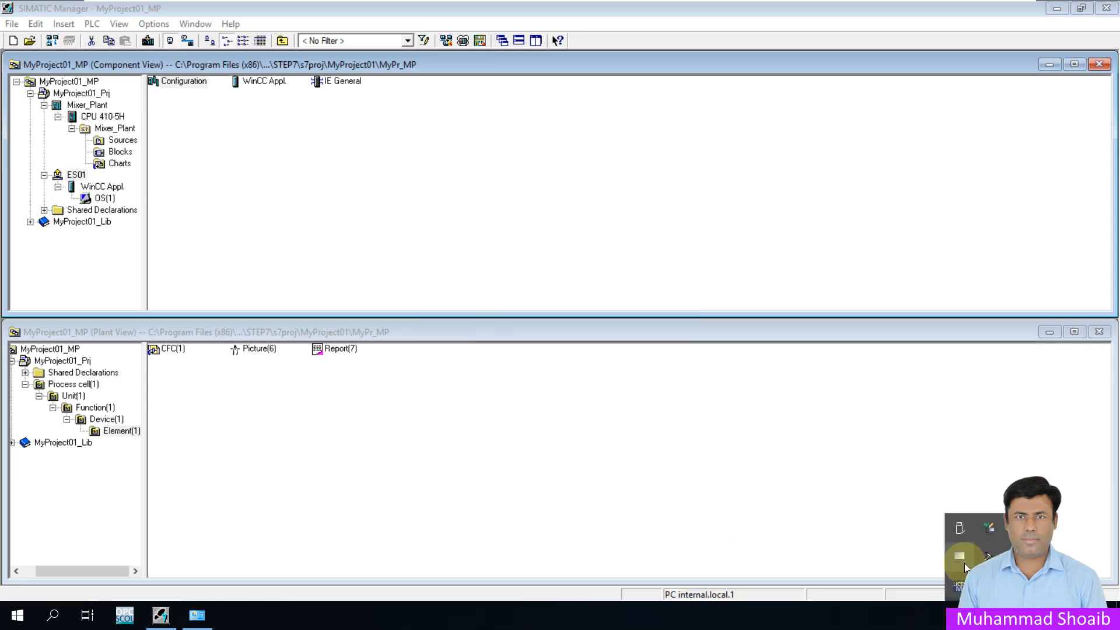
pyautogui.doubleClick(960, 558)
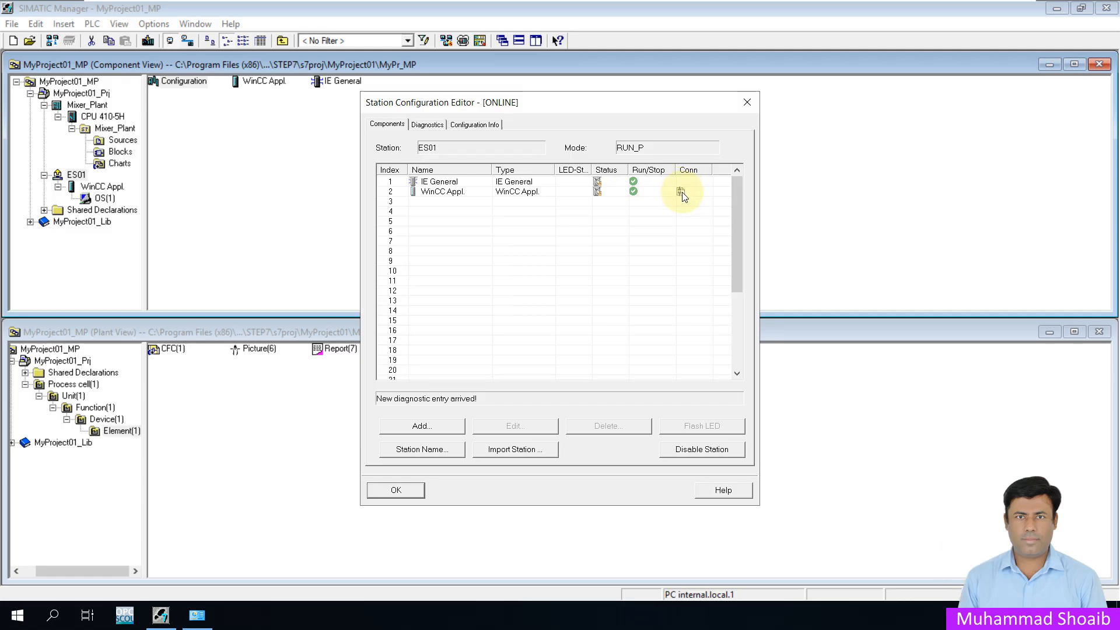
pyautogui.click(398, 492)
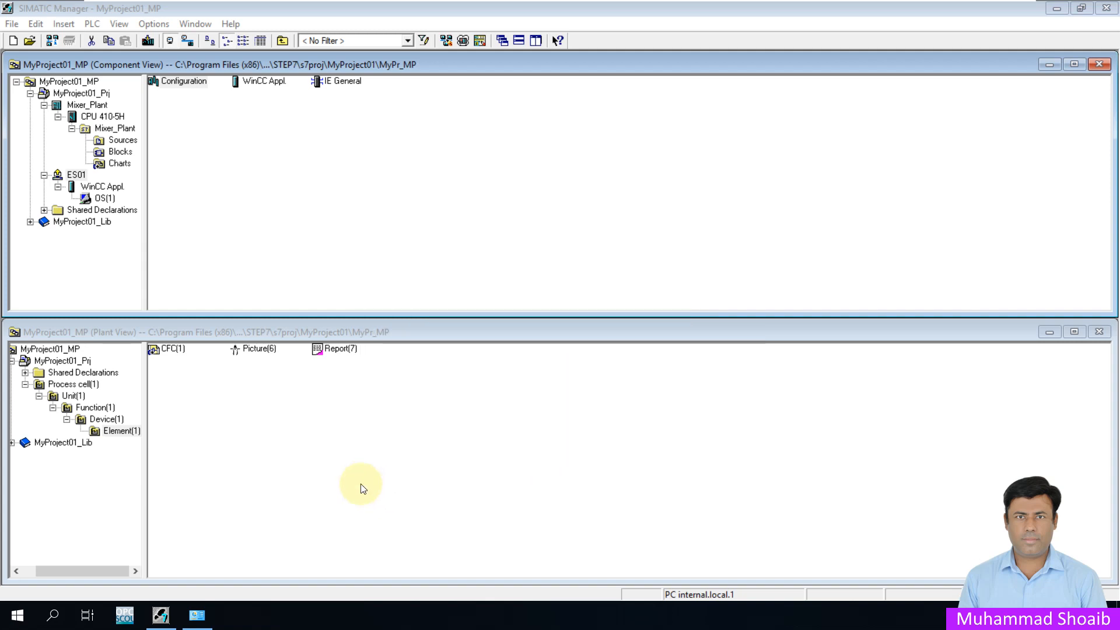
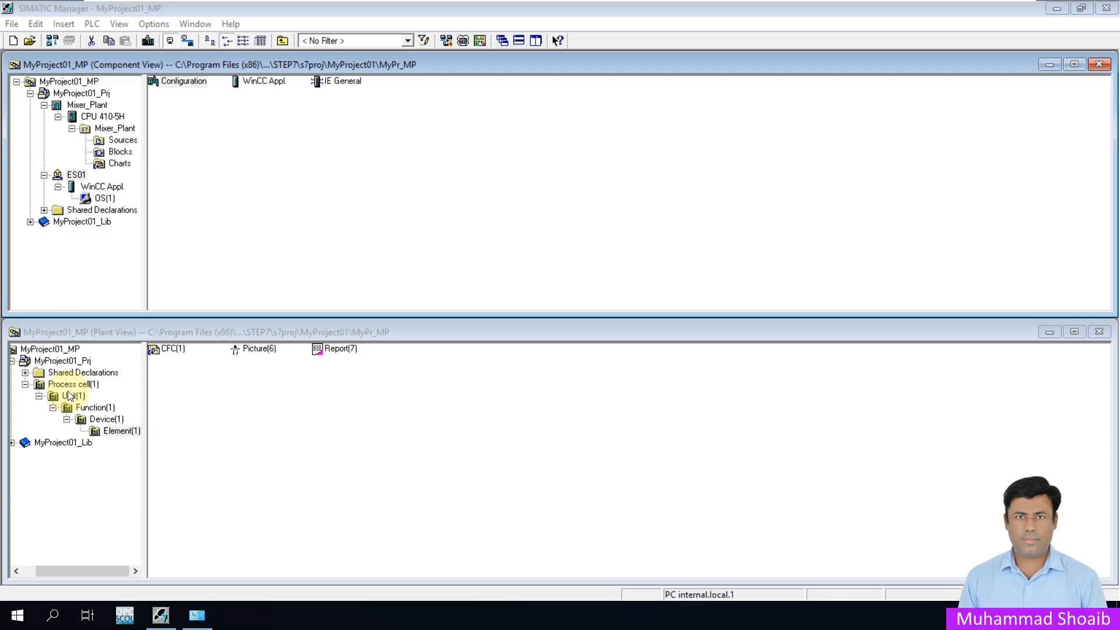
# Step: Rename the Process cell(1) folder in the plant hierarchy of MyProject01_Prj to Plant
pyautogui.click(69, 386)
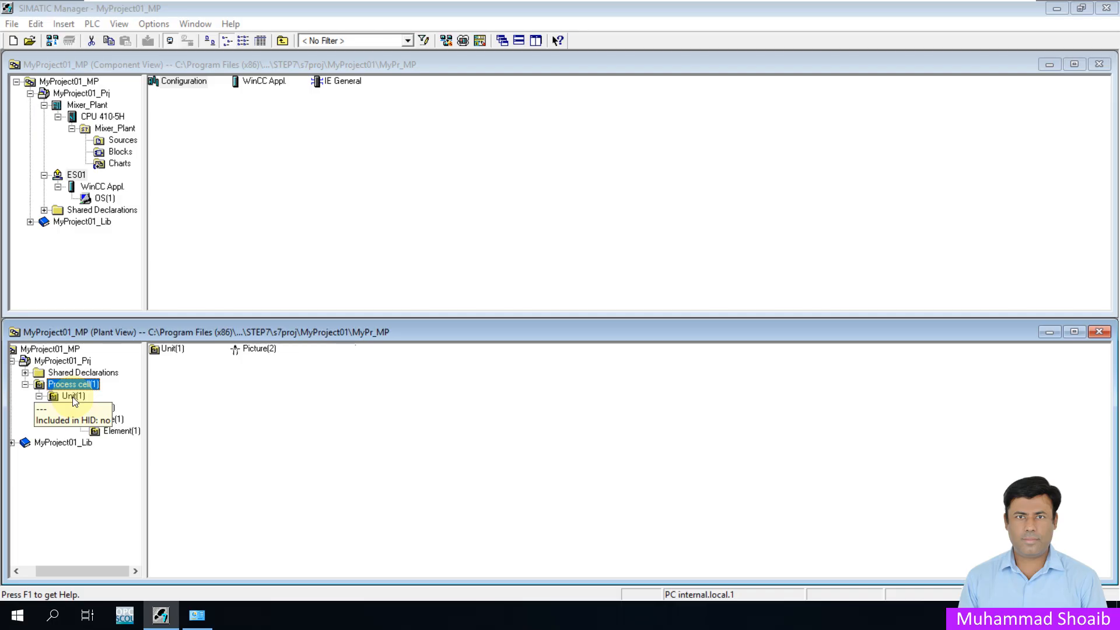
pyautogui.rightClick(92, 384)
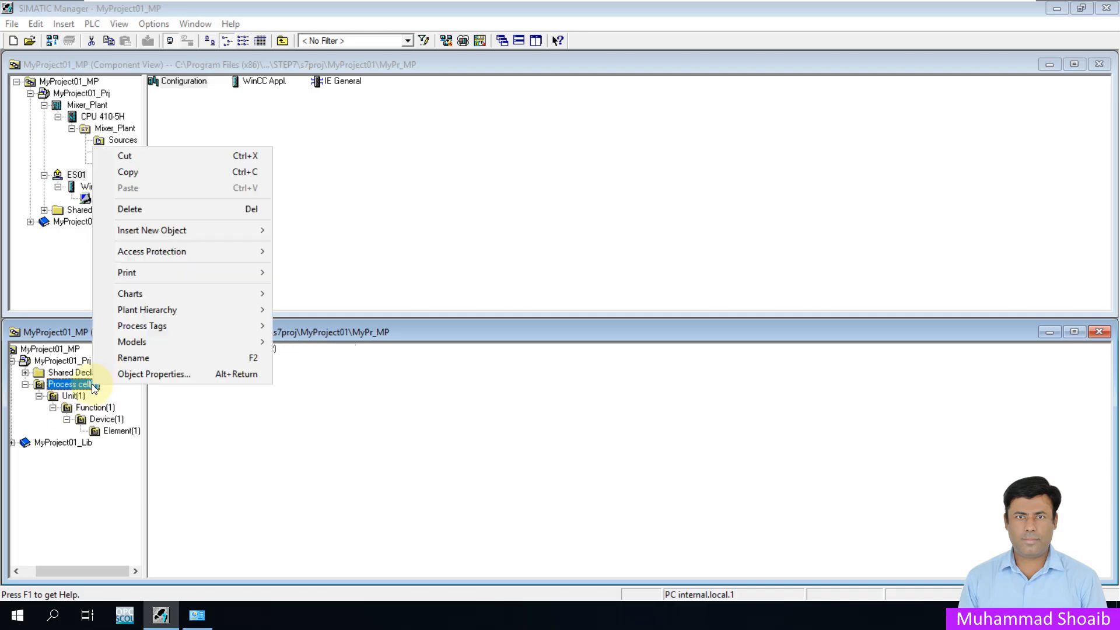
pyautogui.click(141, 359)
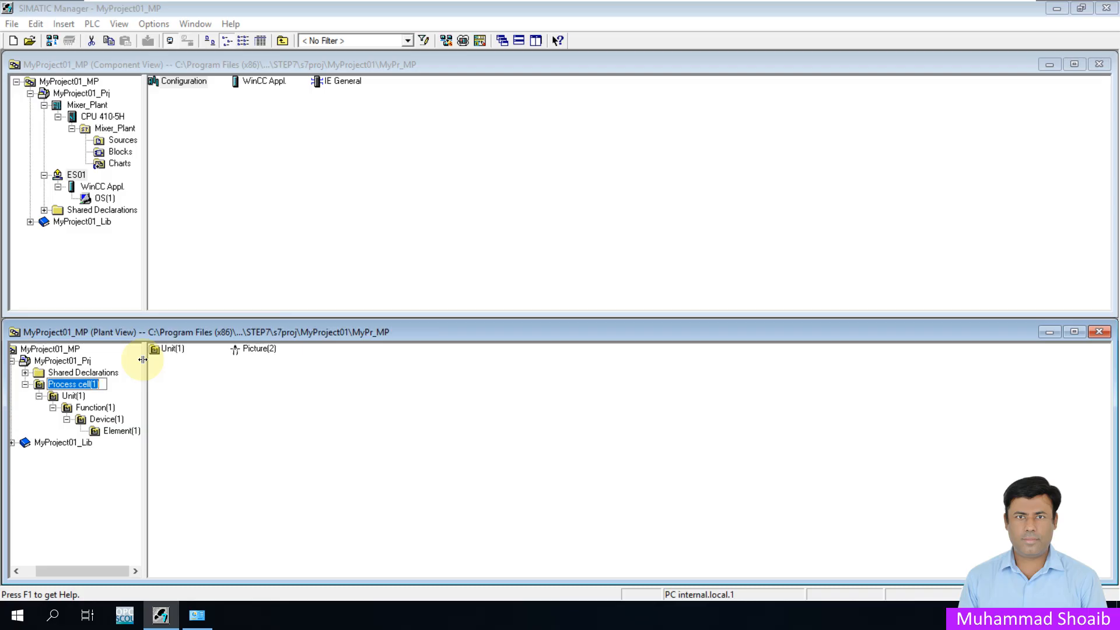
pyautogui.write('Plant')
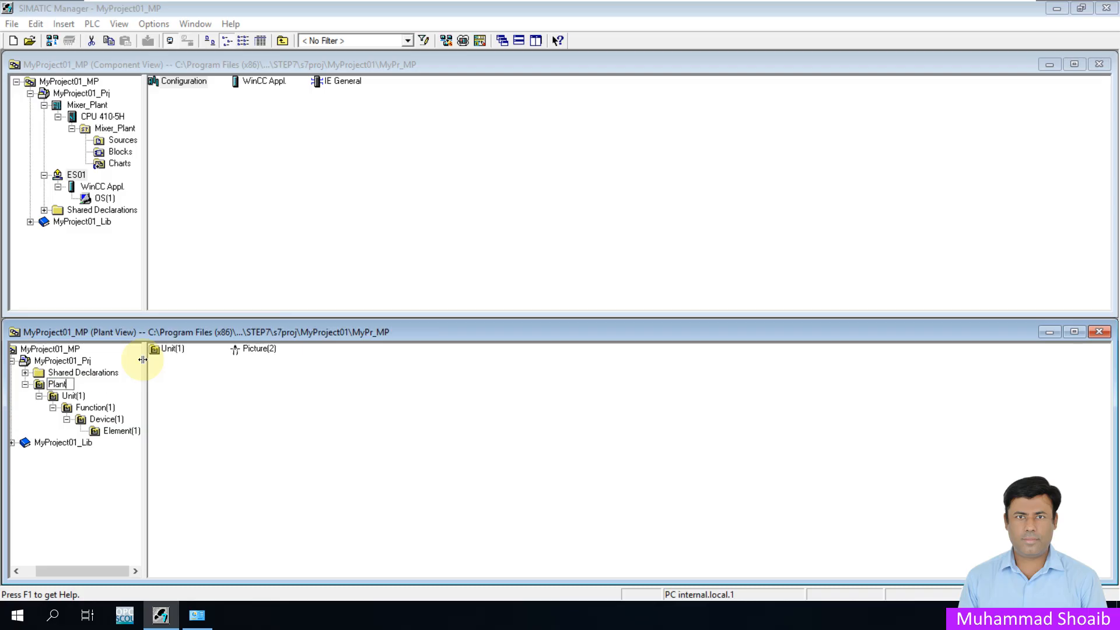
pyautogui.press('Return')
# Step: Rename the Unit(1) folder below Plant to Production
pyautogui.click(76, 396)
pyautogui.rightClick(78, 399)
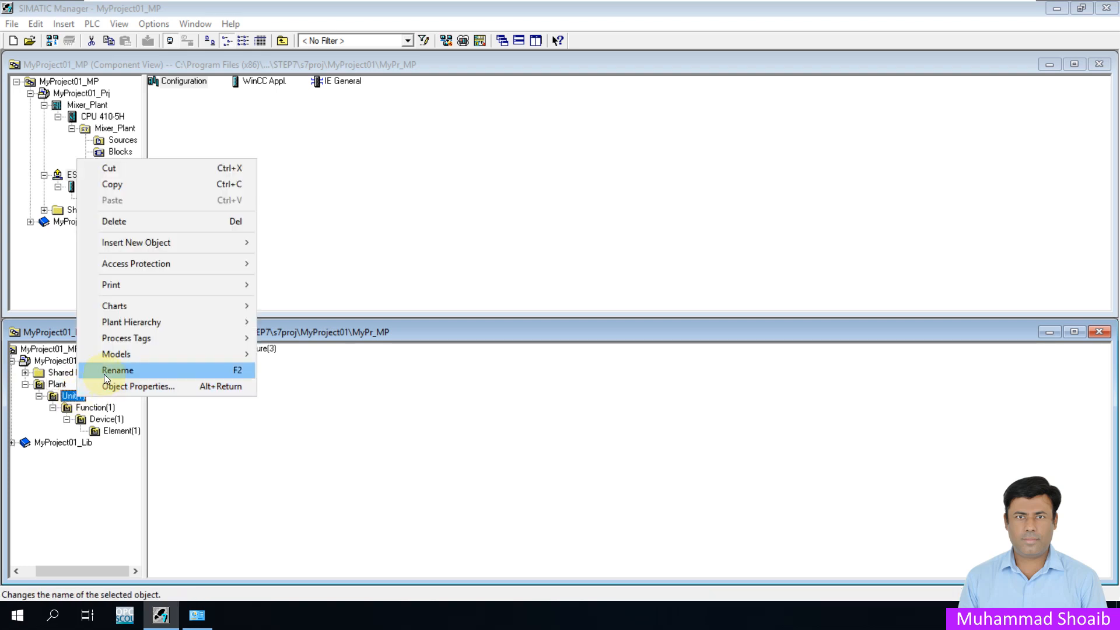
pyautogui.click(104, 373)
pyautogui.write('Prof')
pyautogui.press('BackSpace')
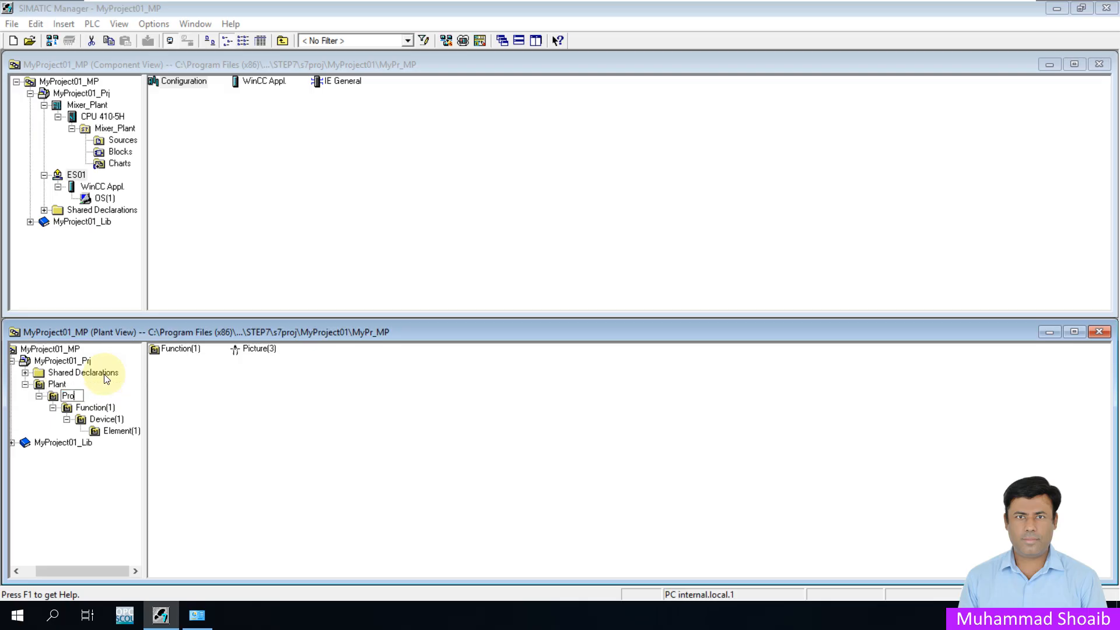
pyautogui.write('duction')
pyautogui.press('Return')
# Step: Rename the Function(1) folder below Production to Line1
pyautogui.click(97, 407)
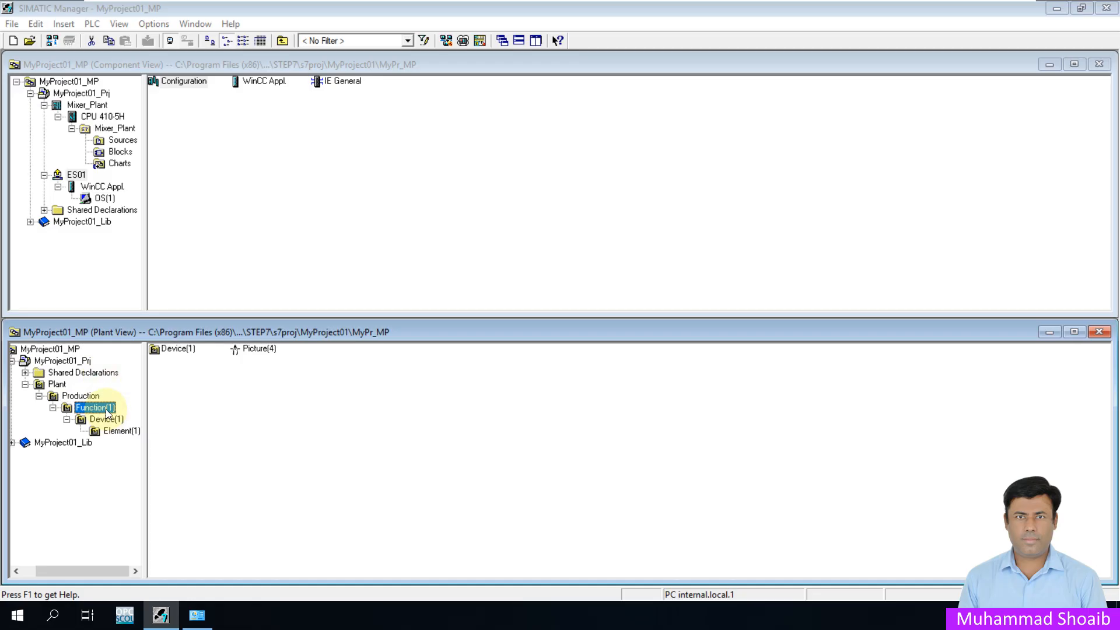
pyautogui.rightClick(107, 413)
pyautogui.click(140, 381)
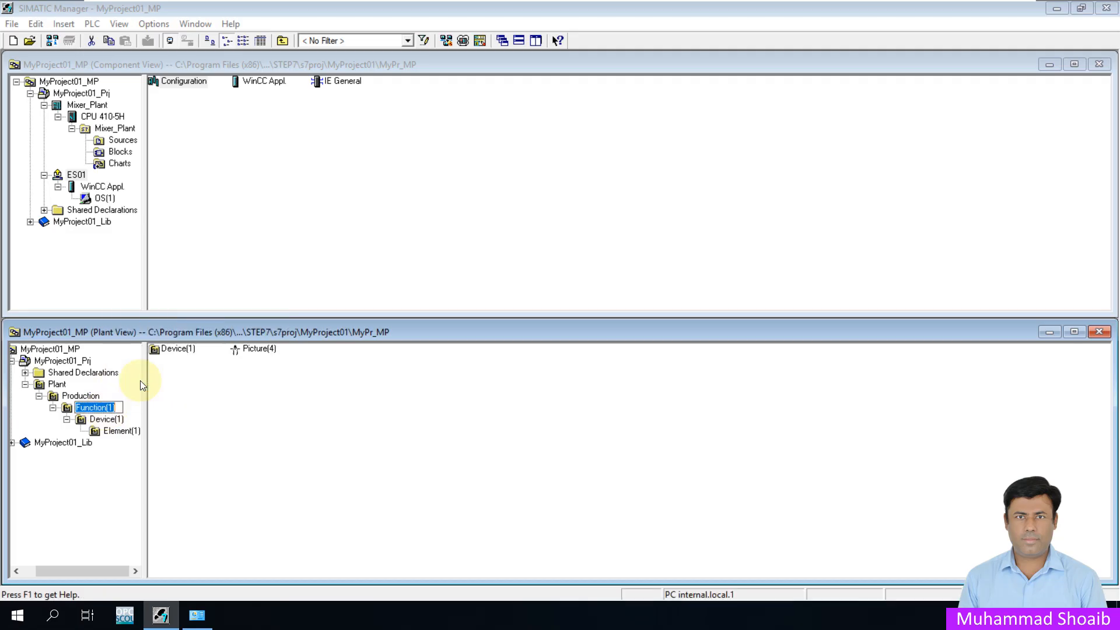
pyautogui.write('Line1')
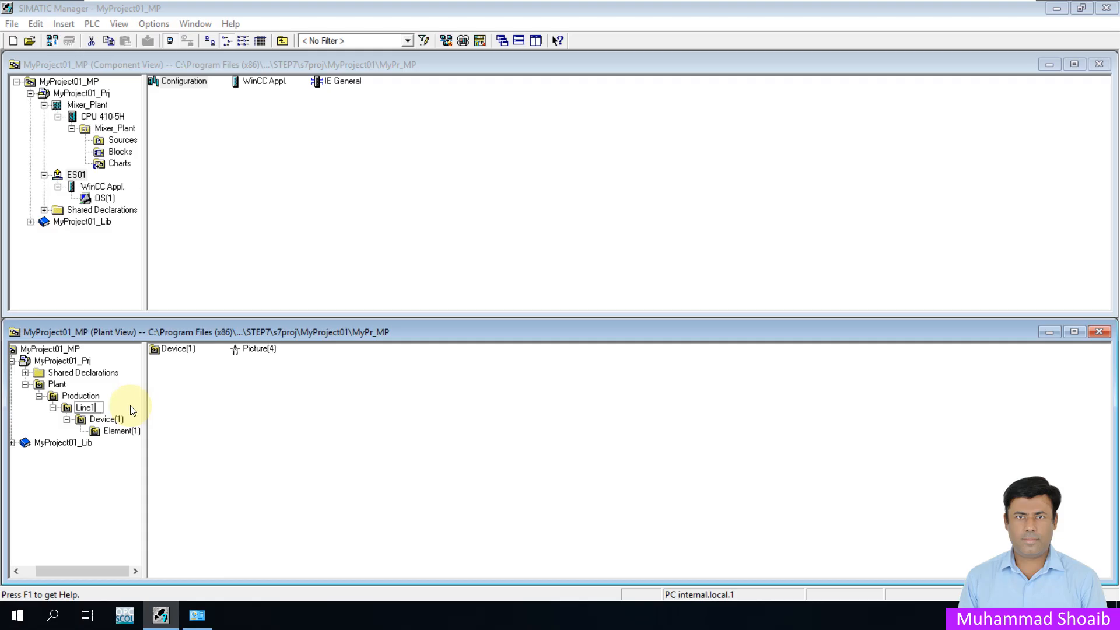
pyautogui.press('Return')
# Step: Rename the Device(1) folder below Line1 to Mixer1
pyautogui.click(112, 420)
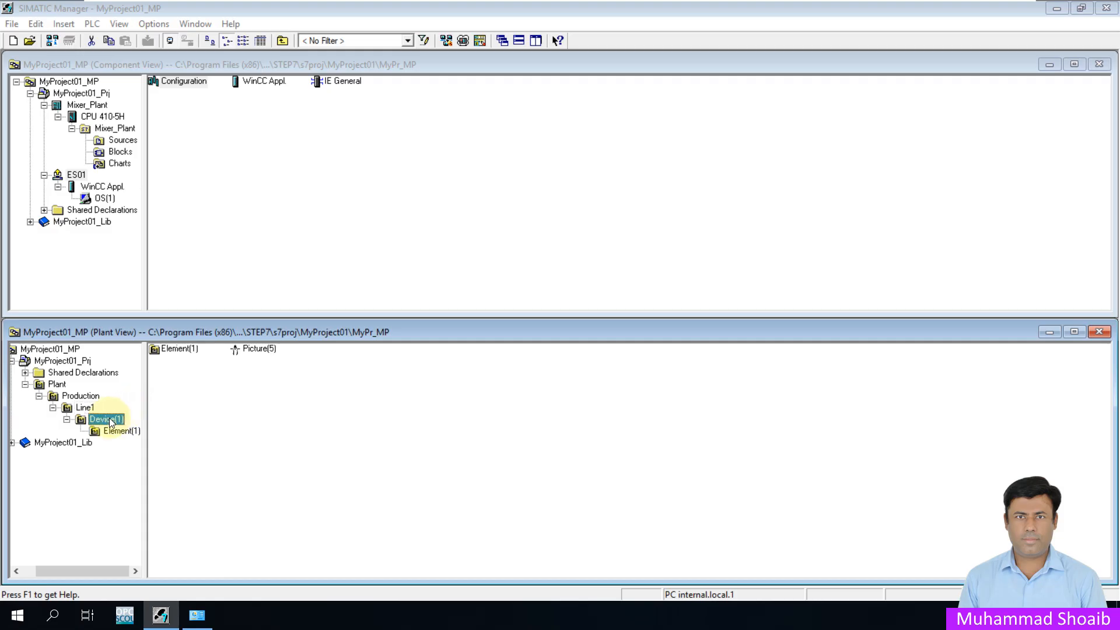
pyautogui.rightClick(112, 419)
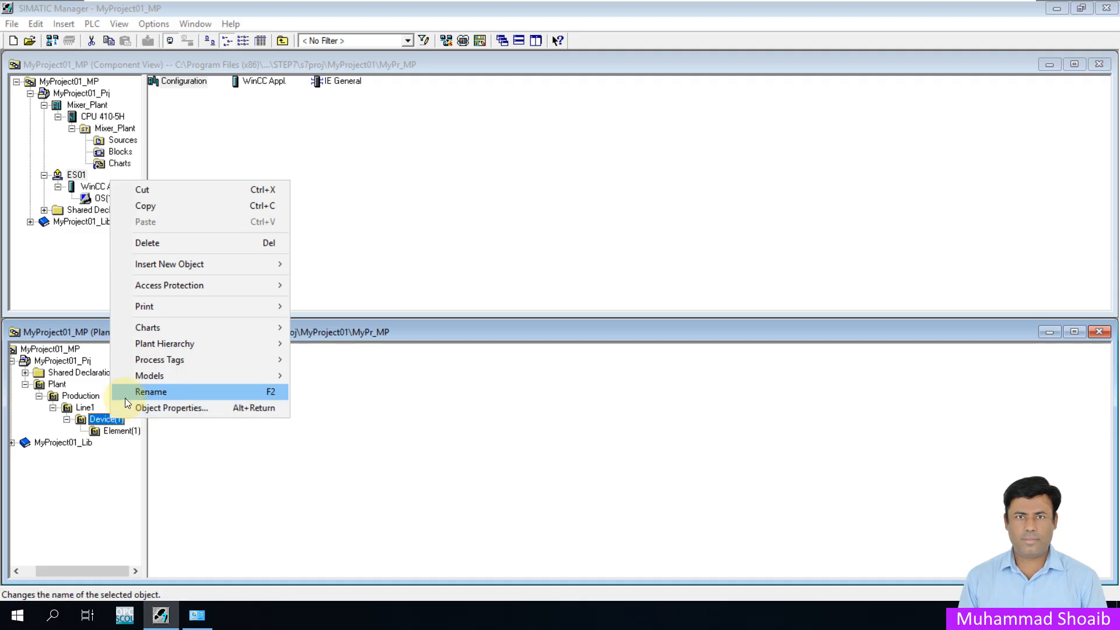
pyautogui.click(151, 392)
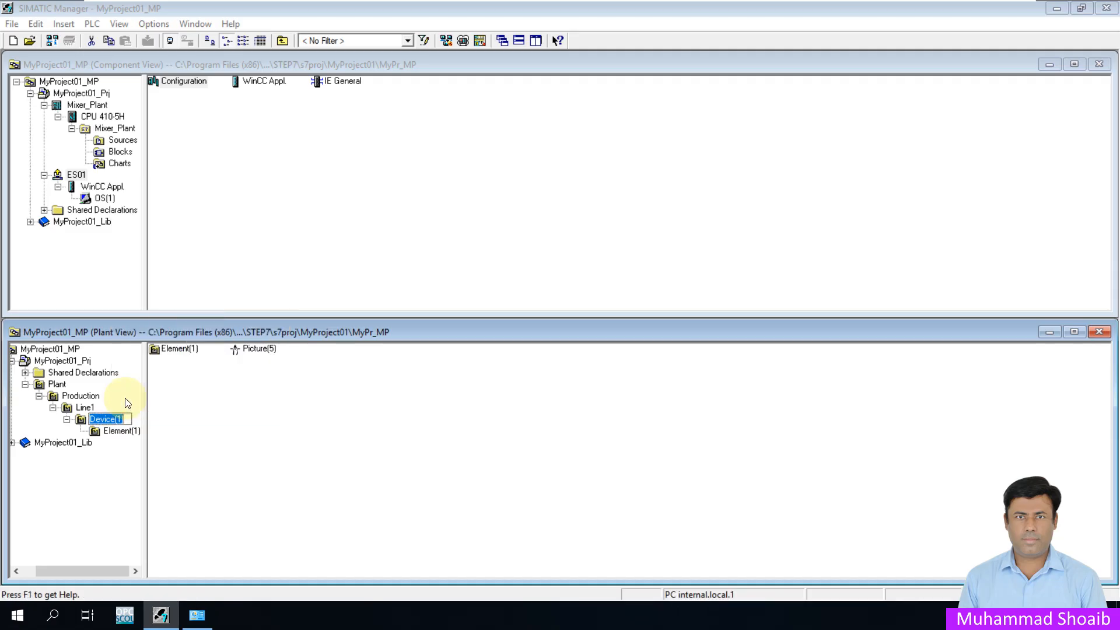
pyautogui.write('Mixer1')
pyautogui.press('Return')
# Step: Start renaming the Element(1) folder below Mixer1 in the plant hierarchy
pyautogui.click(127, 431)
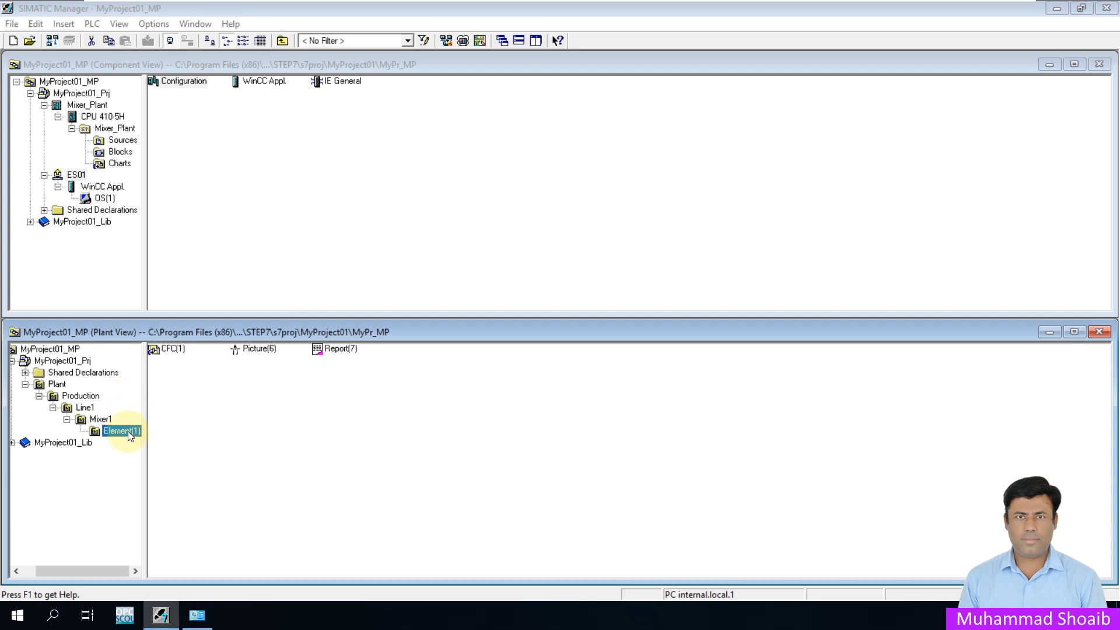
pyautogui.rightClick(128, 432)
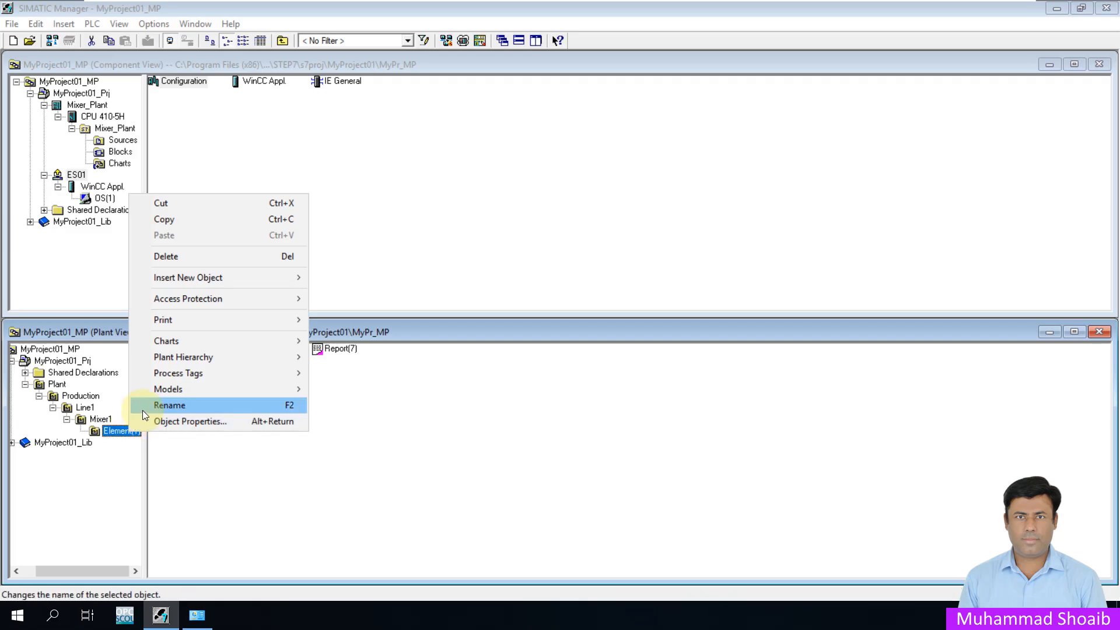
# Step: Rename the hierarchy folder under Mixer1 as Pump and widen the plant view's tree pane slightly
pyautogui.click(143, 410)
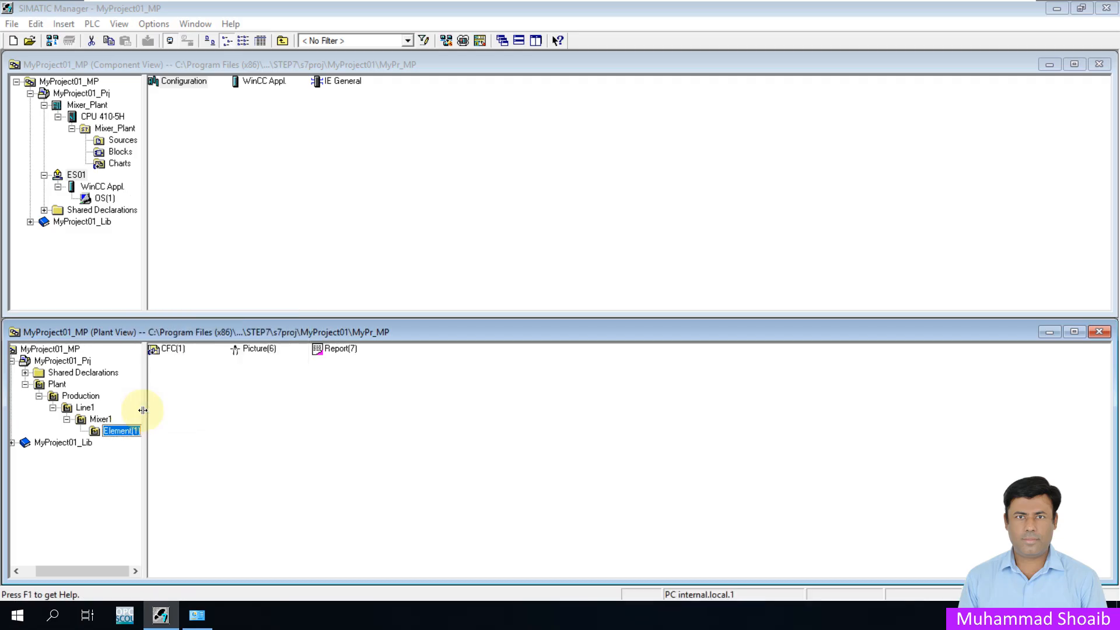
pyautogui.write('Pump')
pyautogui.press('Return')
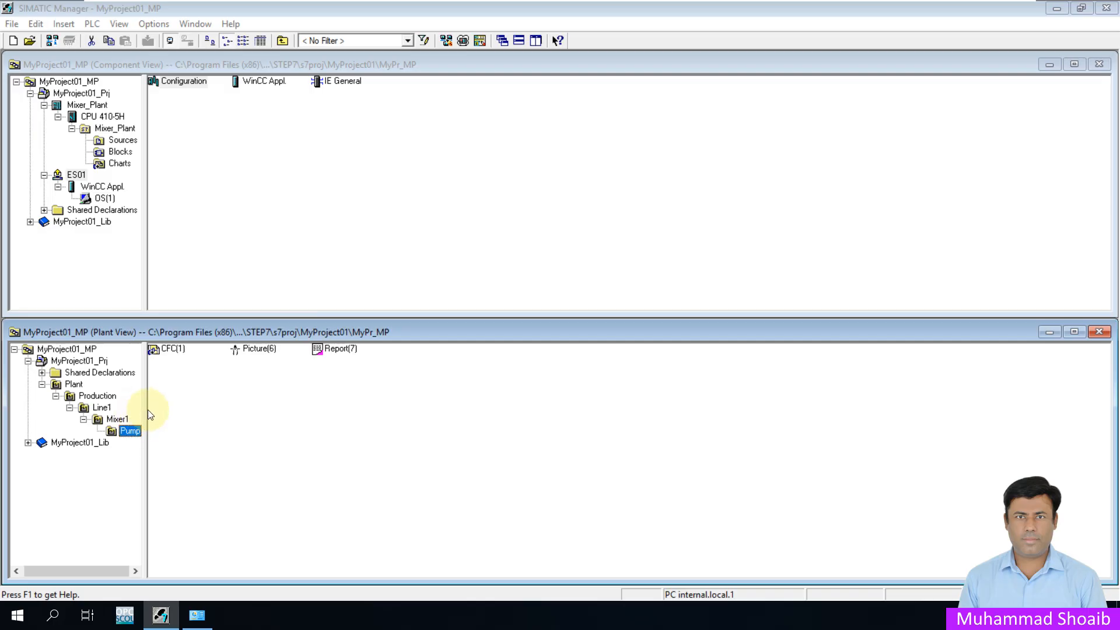
pyautogui.moveTo(143, 417); pyautogui.dragTo(167, 418)
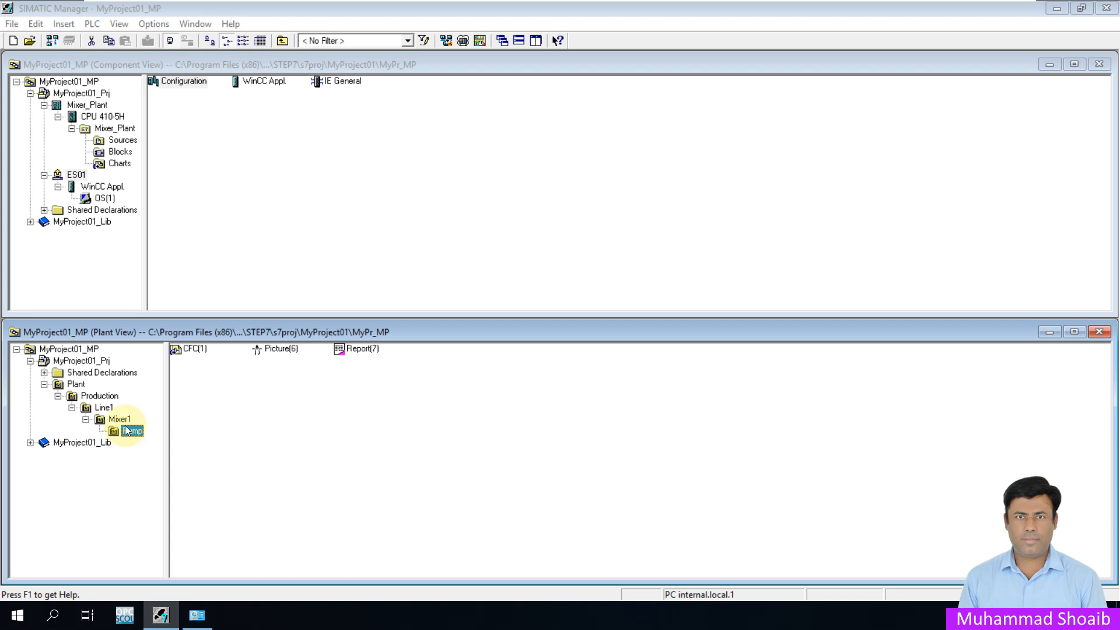
# Step: Check the AS-OS assignment in the Production folder's properties, leaving the settings as they are
pyautogui.click(96, 397)
pyautogui.rightClick(96, 398)
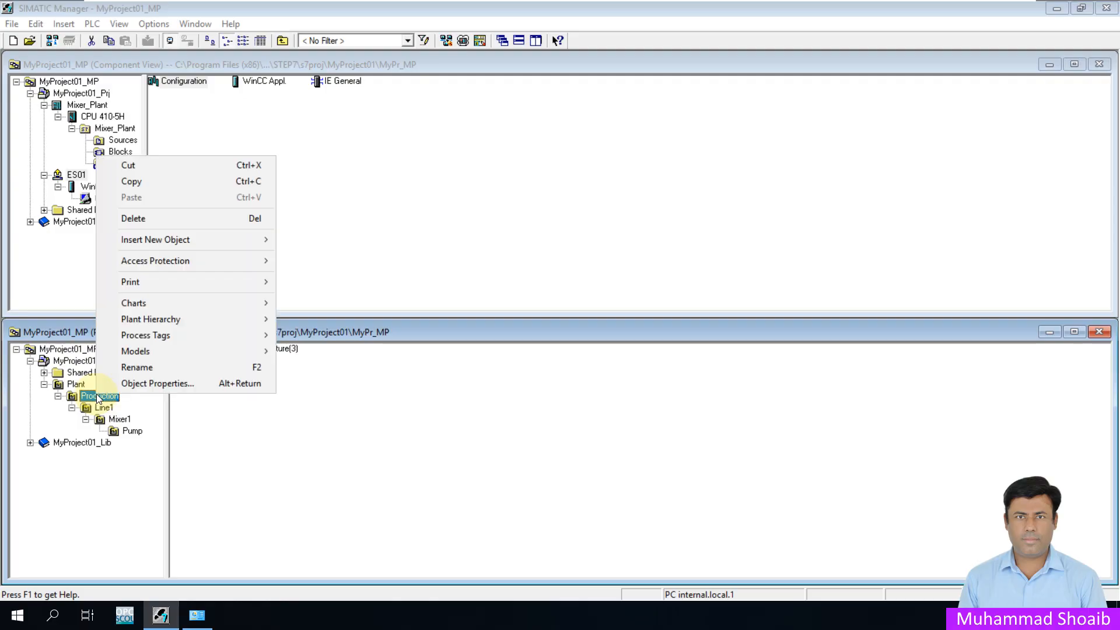
pyautogui.click(124, 387)
pyautogui.click(568, 179)
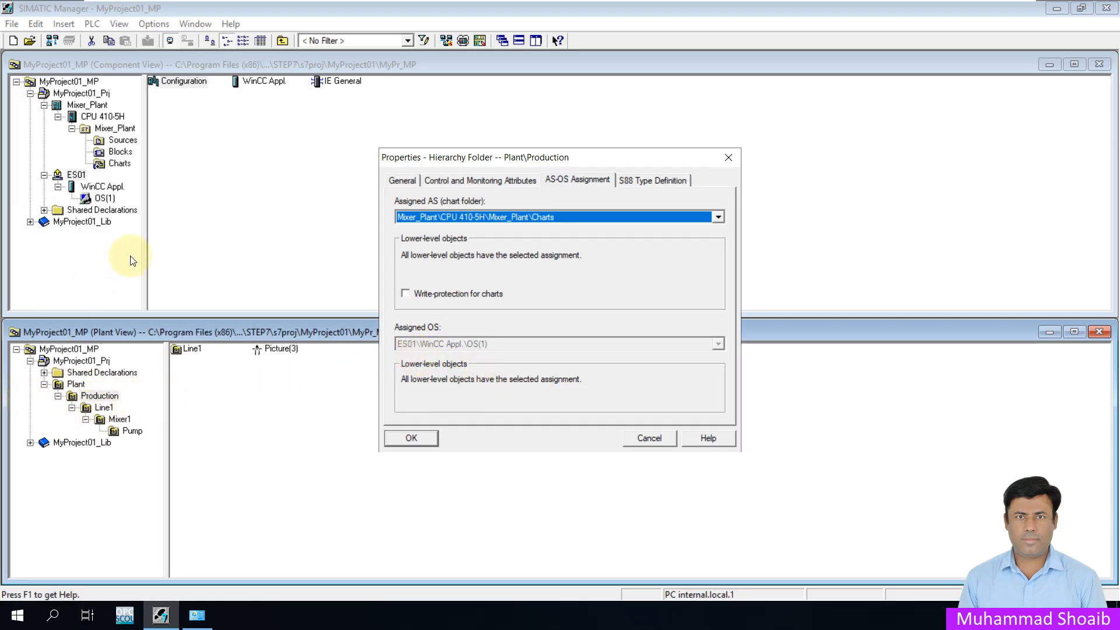
pyautogui.click(648, 441)
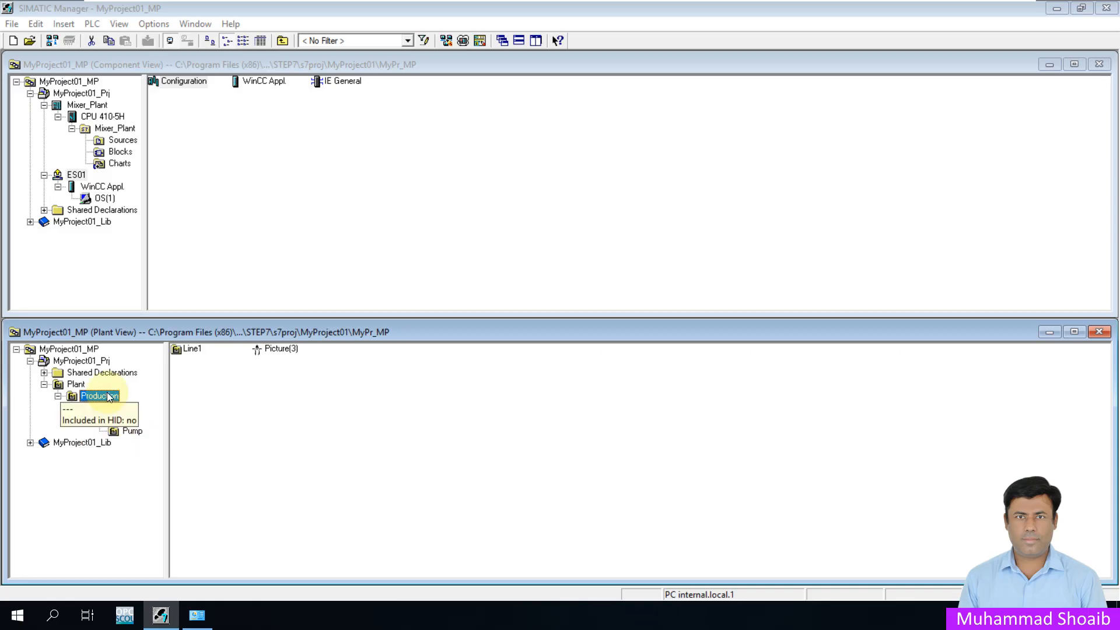
pyautogui.click(102, 408)
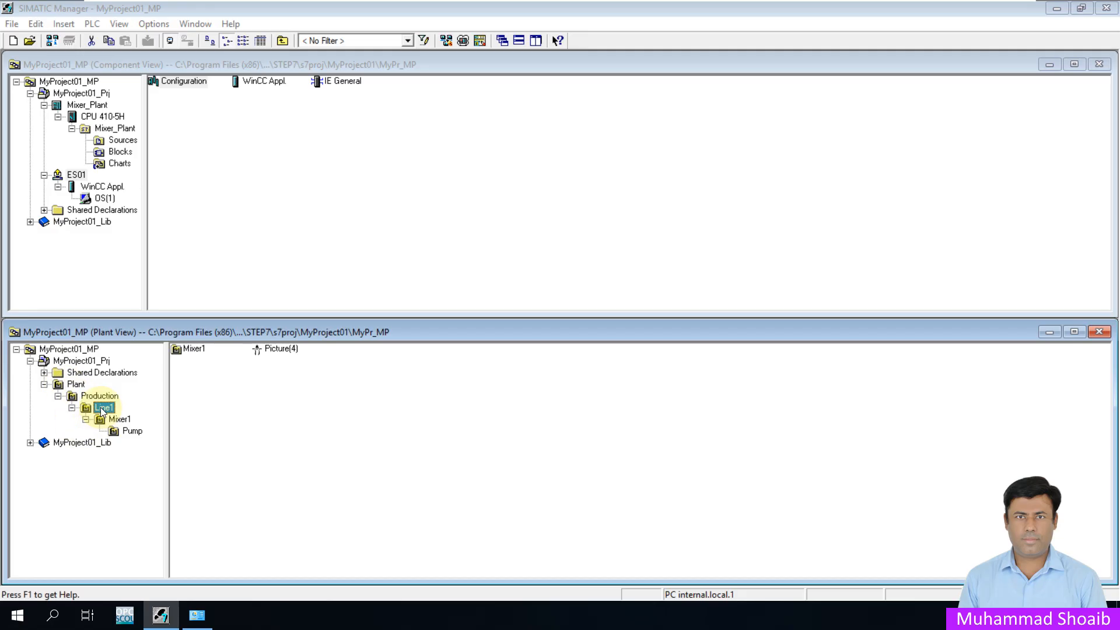
pyautogui.rightClick(103, 412)
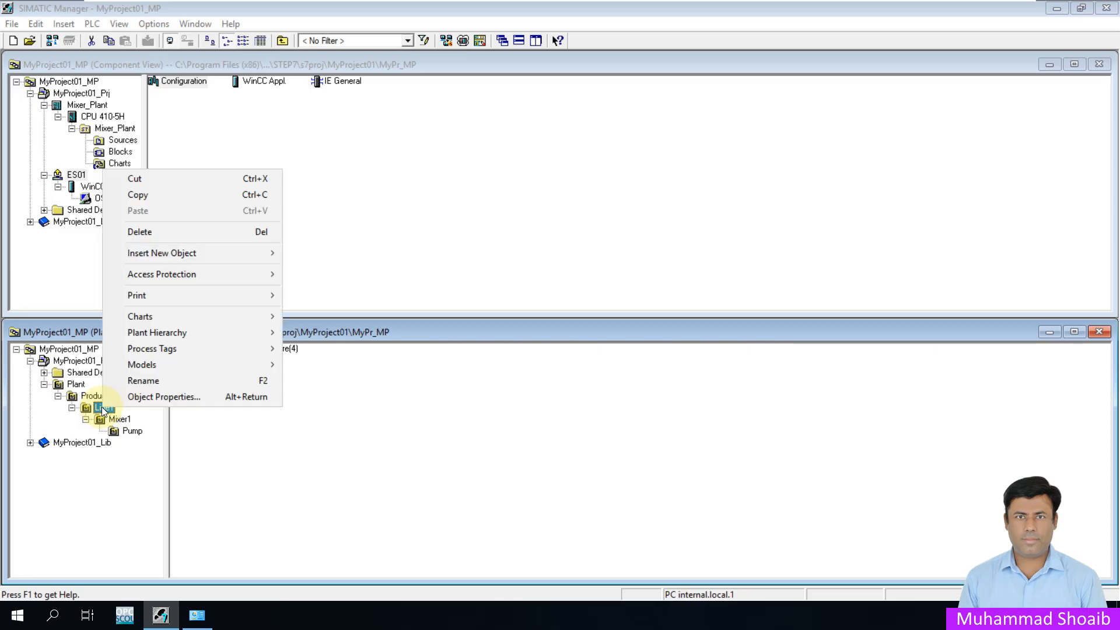
pyautogui.click(139, 397)
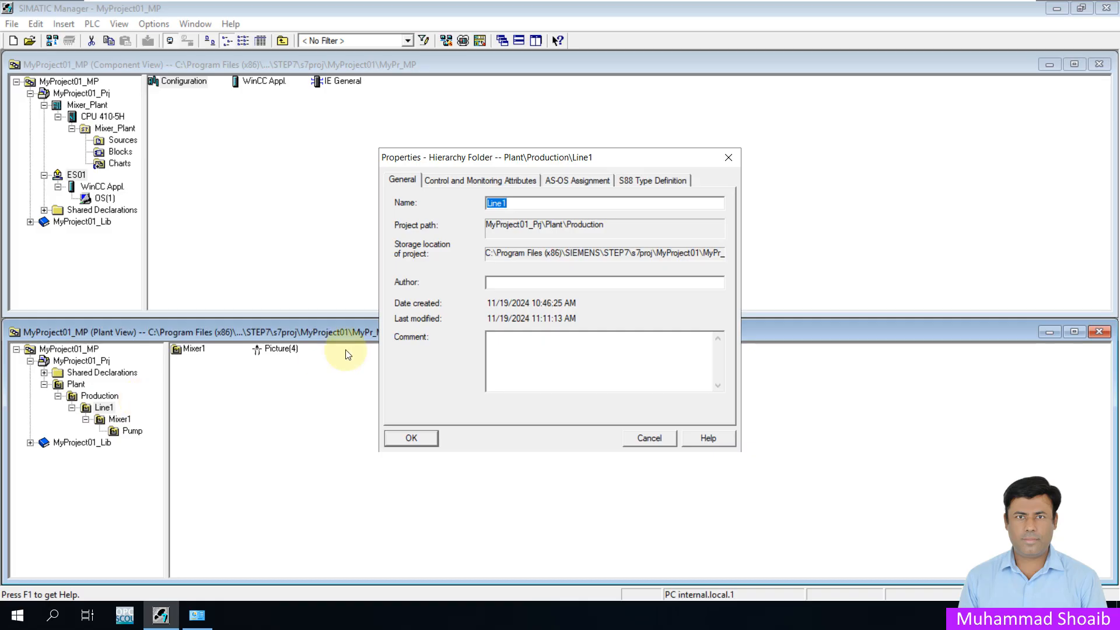
pyautogui.click(649, 438)
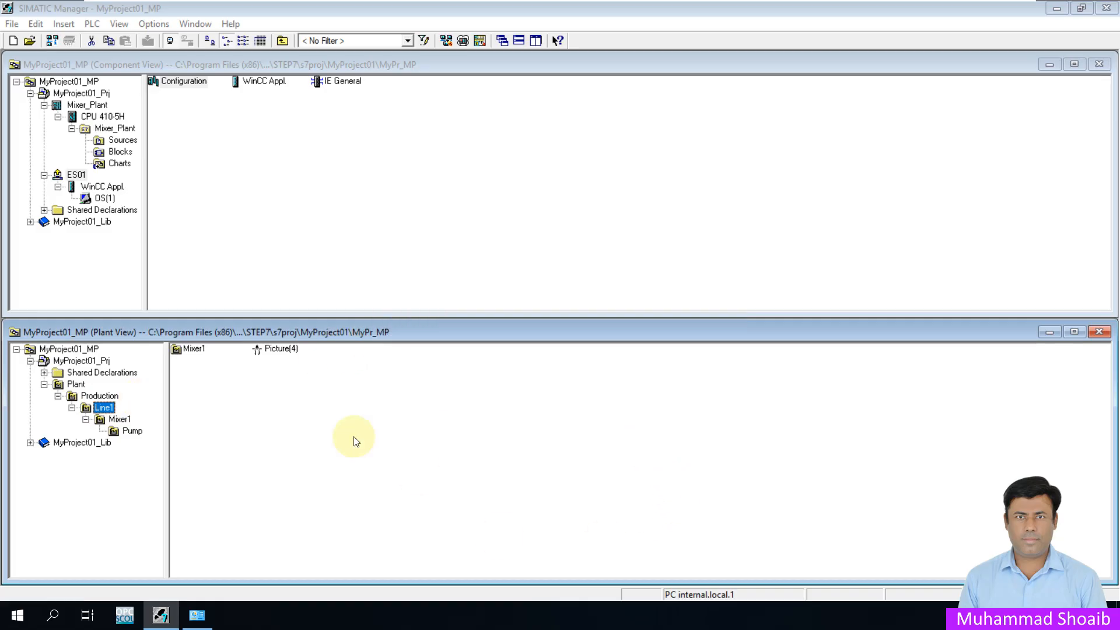
# Step: Open the plant hierarchy settings from the Line1 folder
pyautogui.rightClick(105, 411)
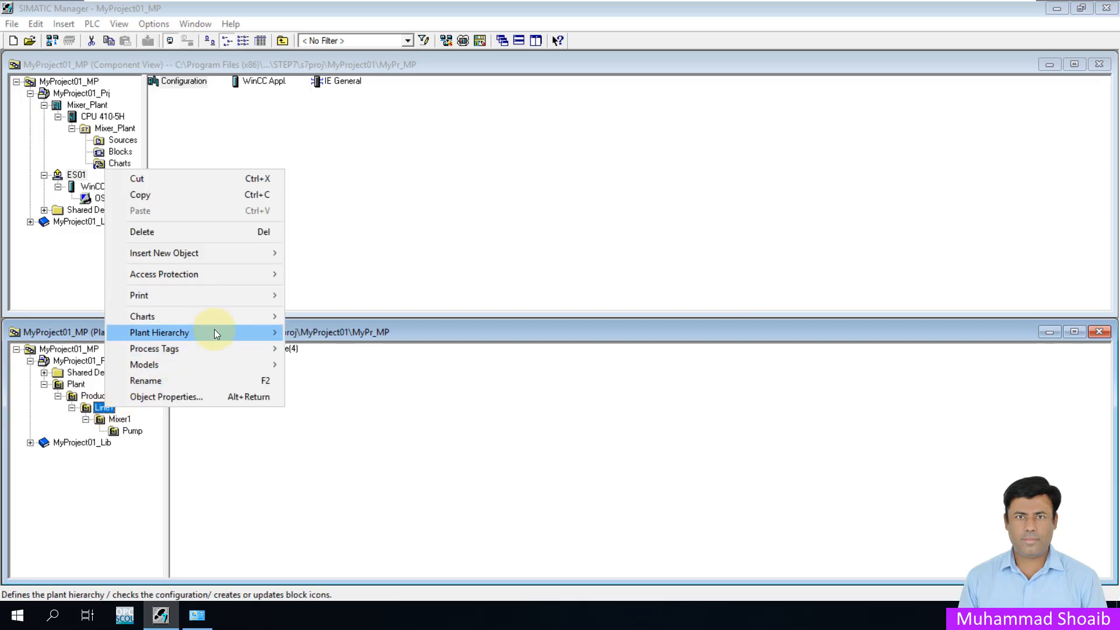
pyautogui.moveTo(226, 330)
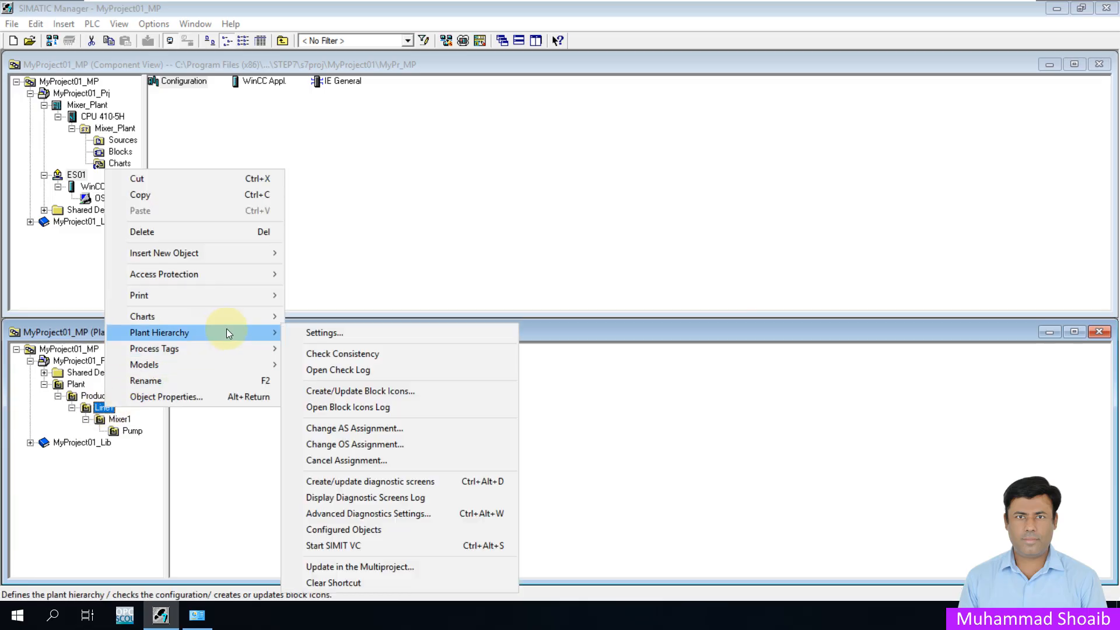
pyautogui.click(315, 335)
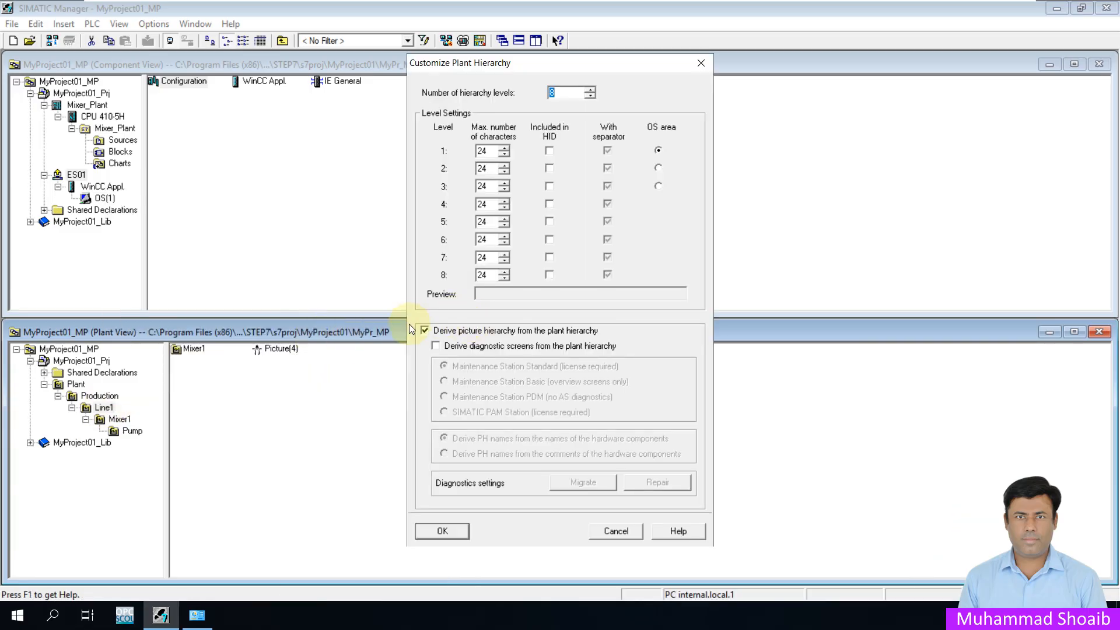
# Step: Try including hierarchy levels 1 and 2 in the HID, and clear both options again
pyautogui.click(550, 151)
pyautogui.click(549, 167)
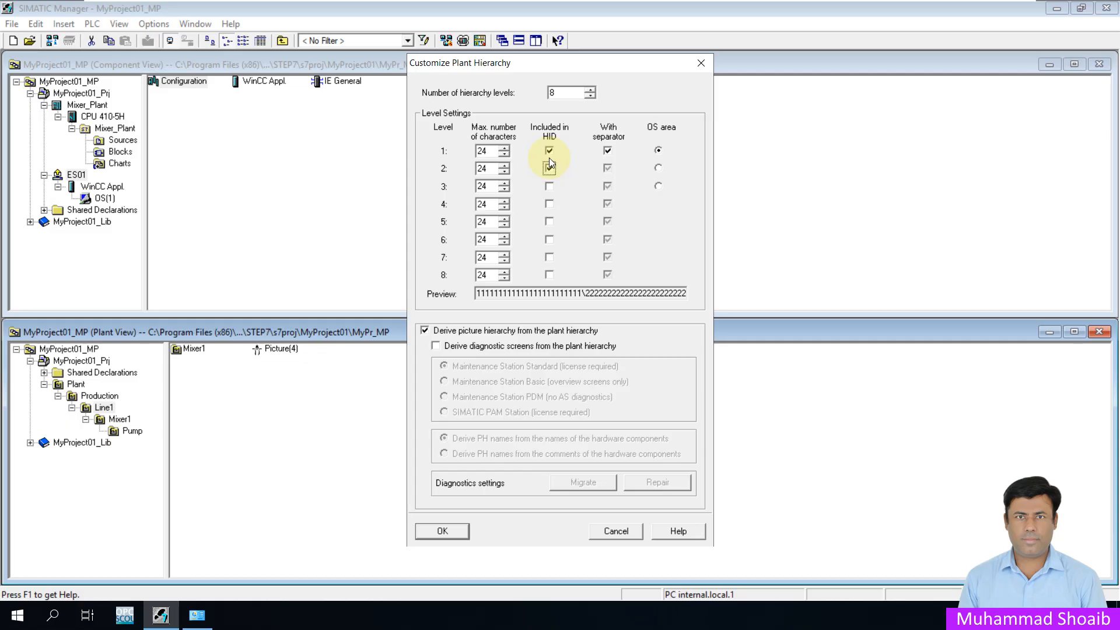
pyautogui.click(551, 152)
pyautogui.click(551, 173)
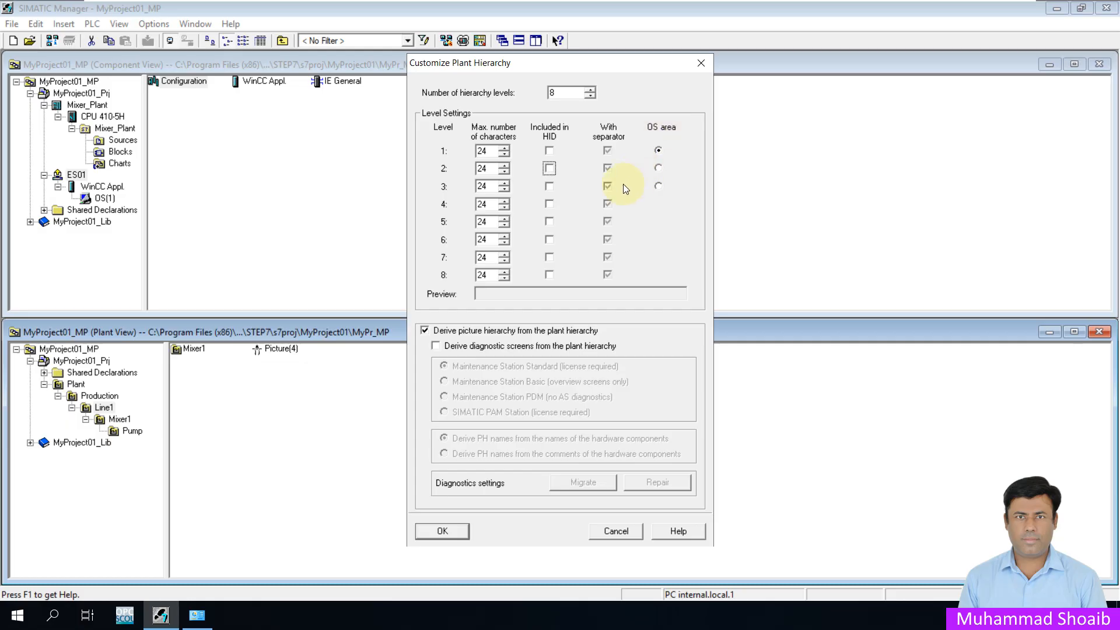
# Step: Set hierarchy level 3 as the OS area and apply the plant hierarchy settings
pyautogui.click(658, 187)
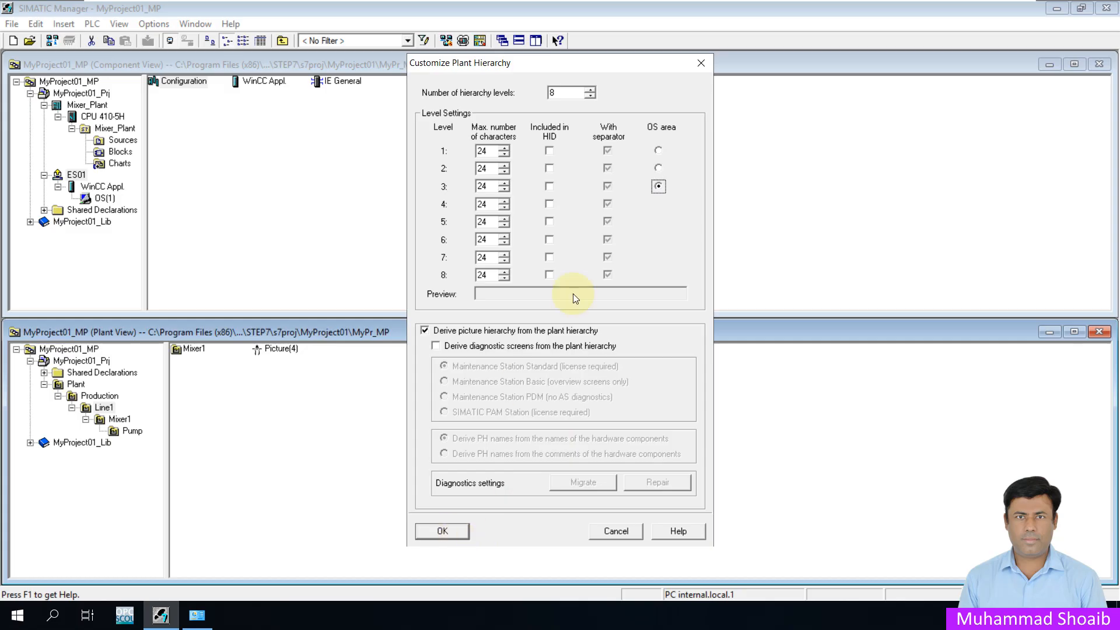
pyautogui.click(457, 531)
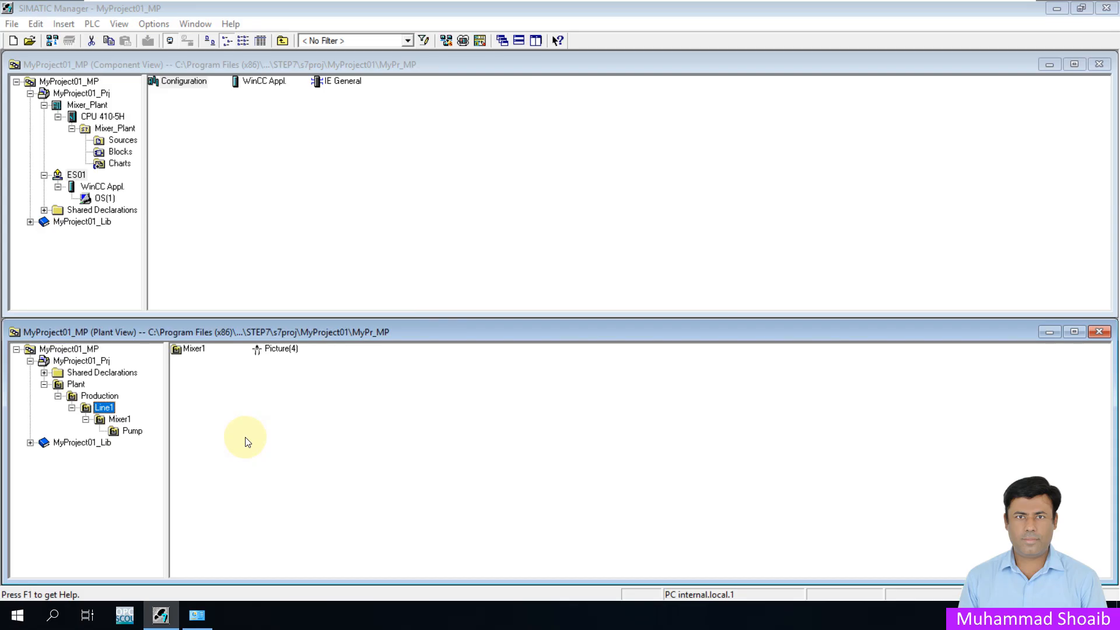
# Step: Rename the CFC chart in the Pump folder as Pump
pyautogui.click(133, 432)
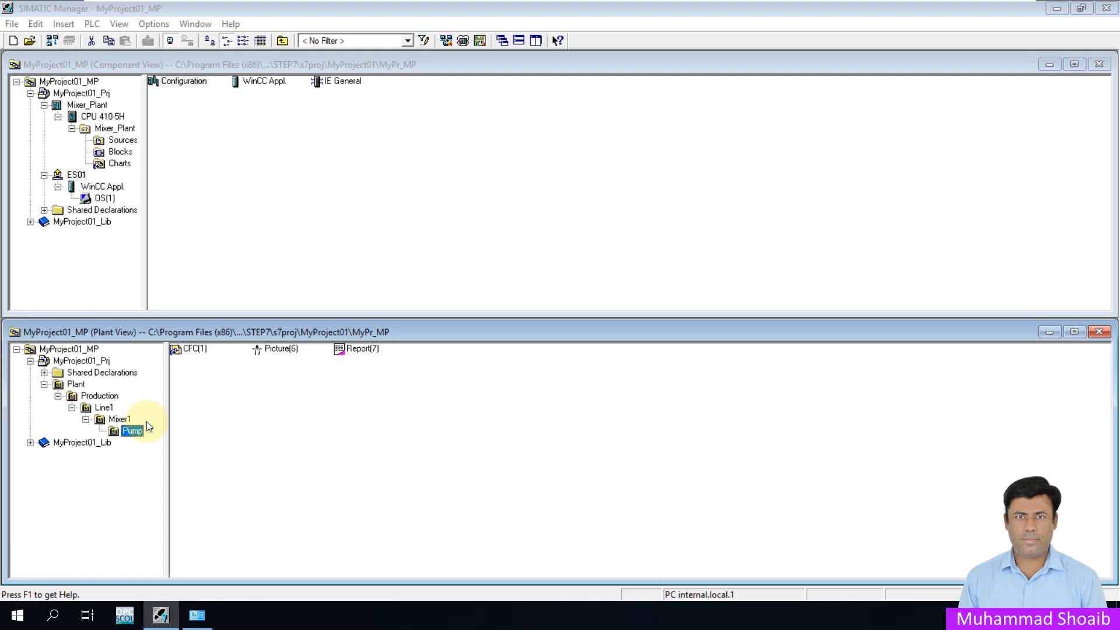
pyautogui.click(187, 350)
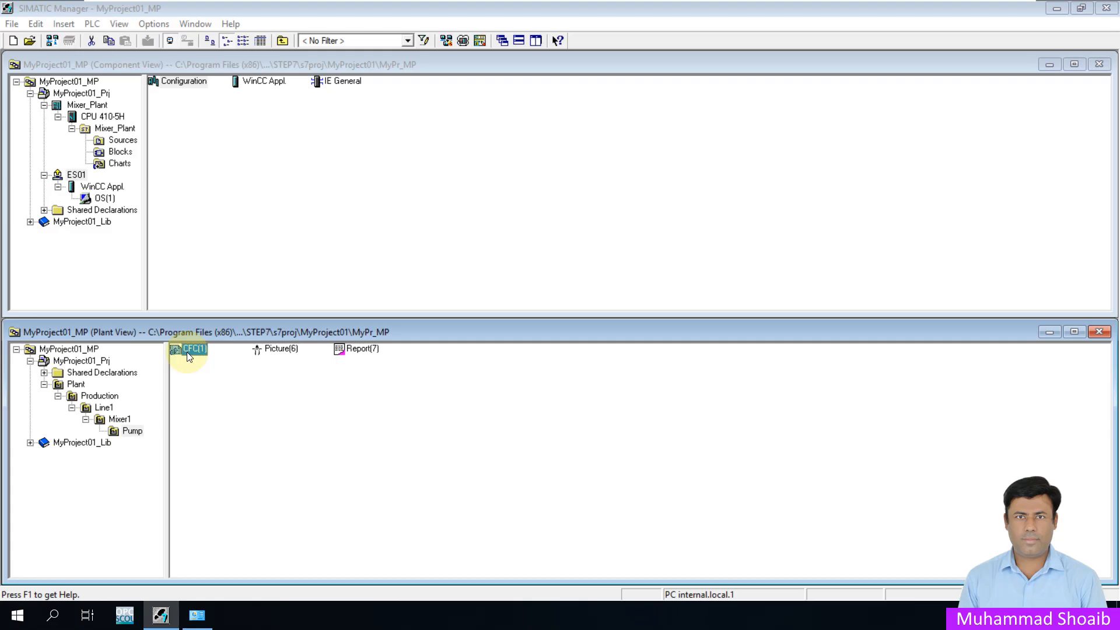
pyautogui.rightClick(187, 351)
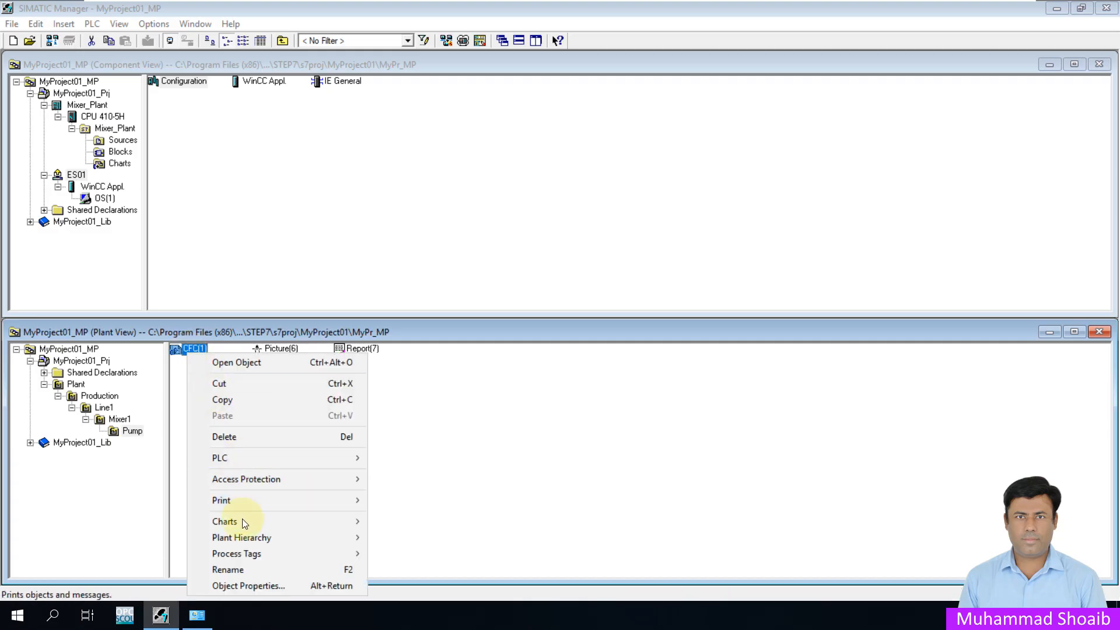
pyautogui.click(237, 569)
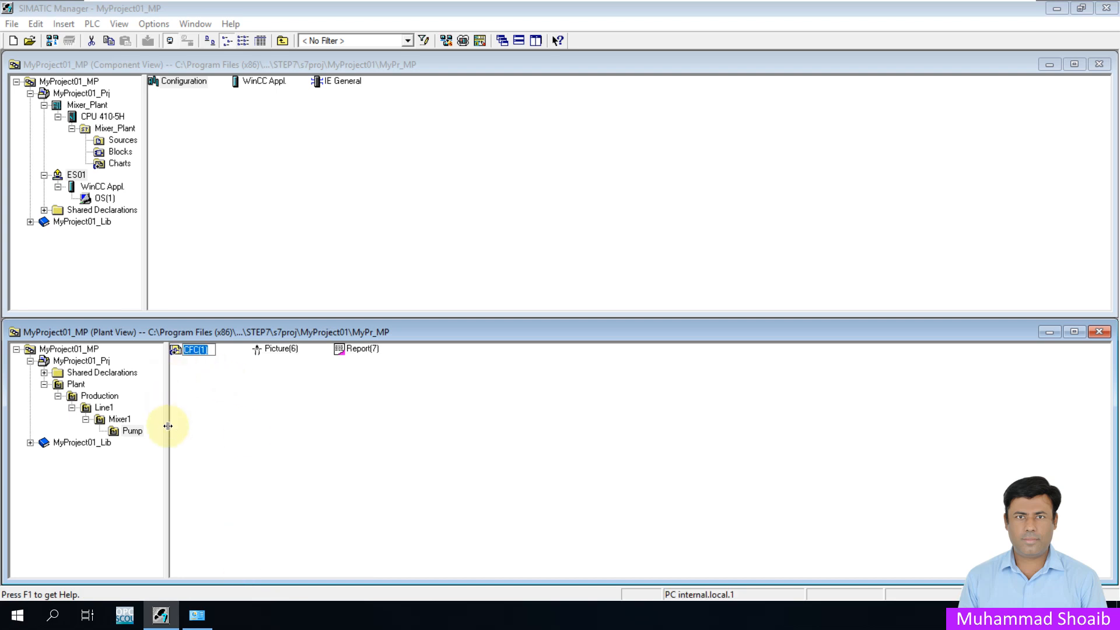
pyautogui.write('Pump')
pyautogui.press('Return')
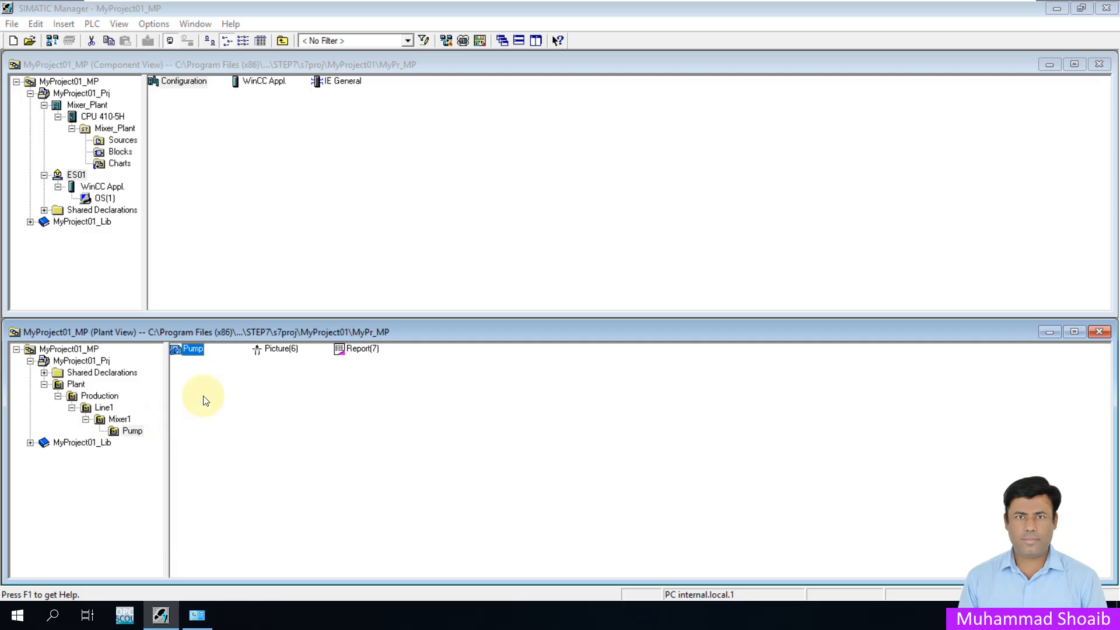
# Step: Rename the picture in the Pump folder as Pump
pyautogui.click(267, 348)
pyautogui.rightClick(267, 348)
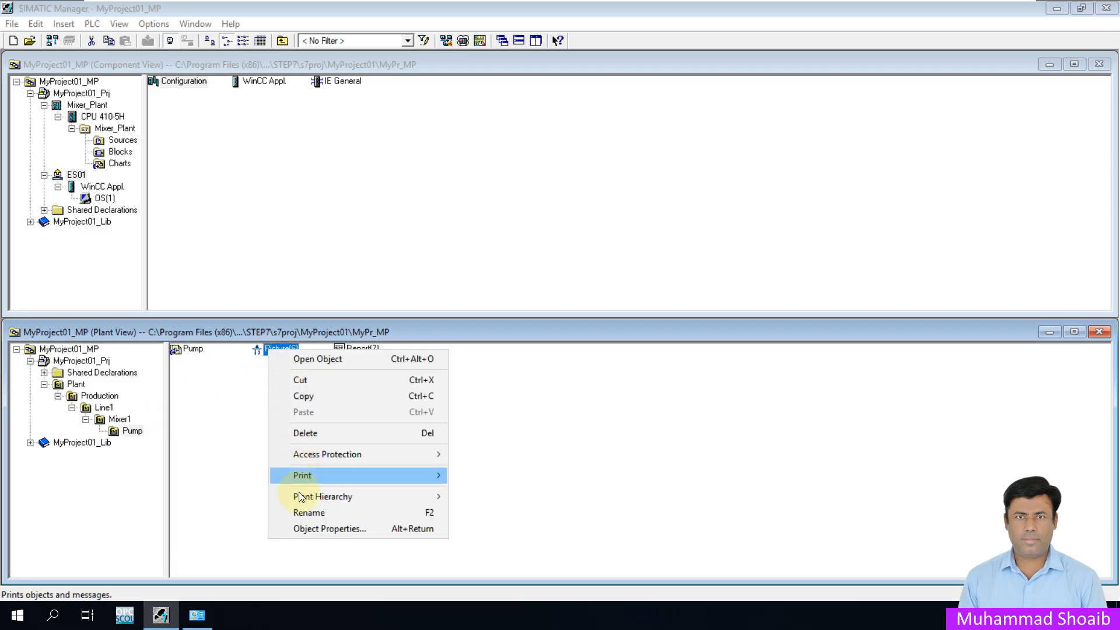
pyautogui.click(299, 512)
pyautogui.write('Pump')
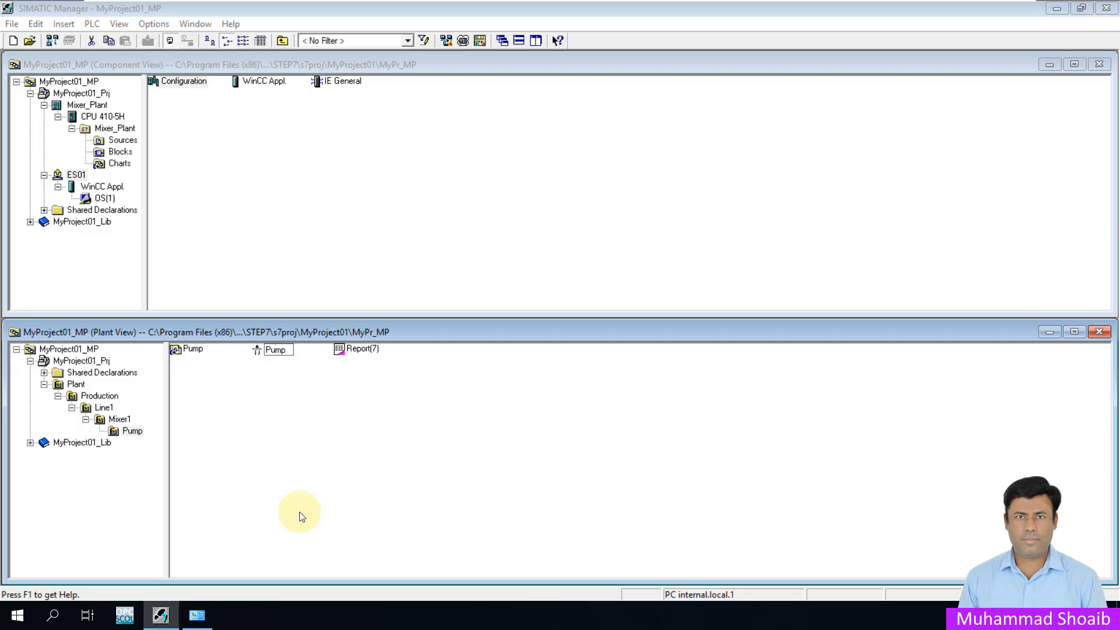
pyautogui.press('Return')
pyautogui.click(119, 420)
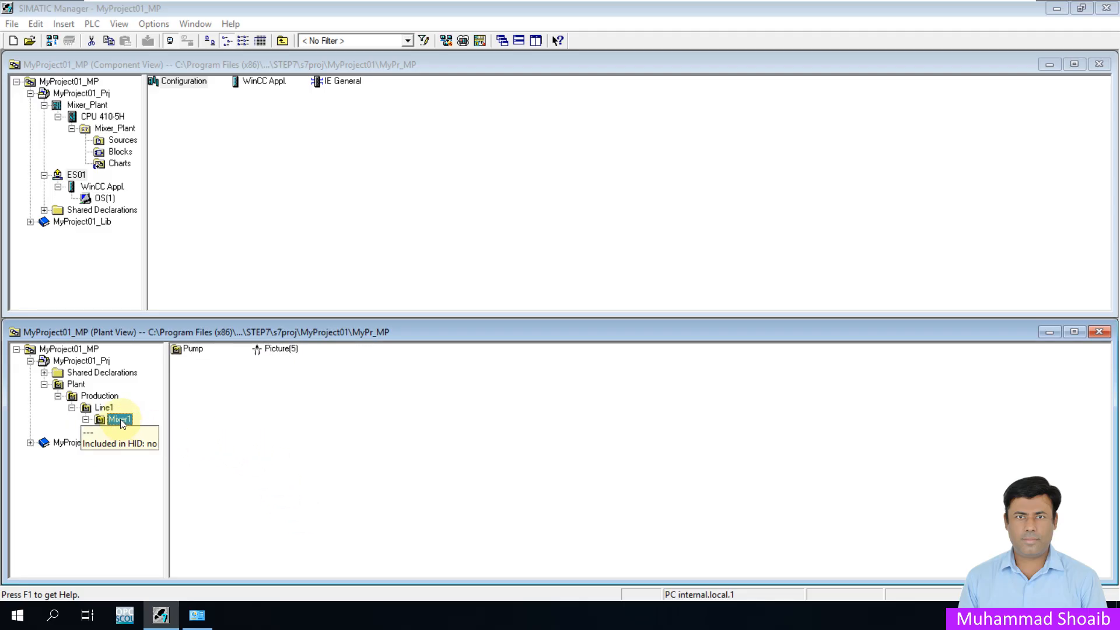
pyautogui.rightClick(121, 421)
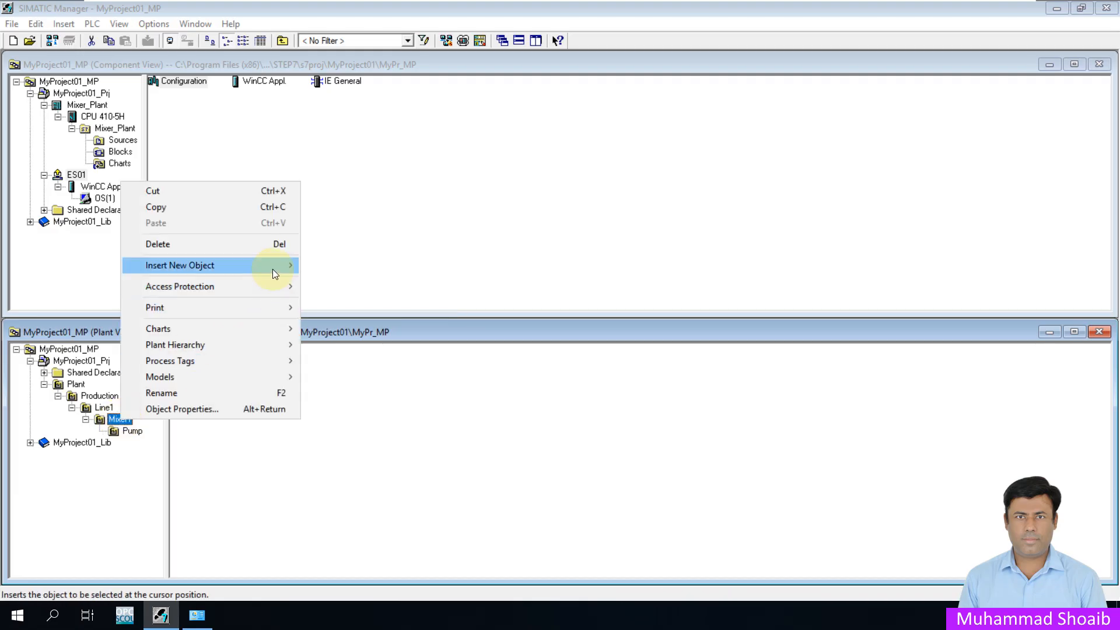
pyautogui.moveTo(274, 273)
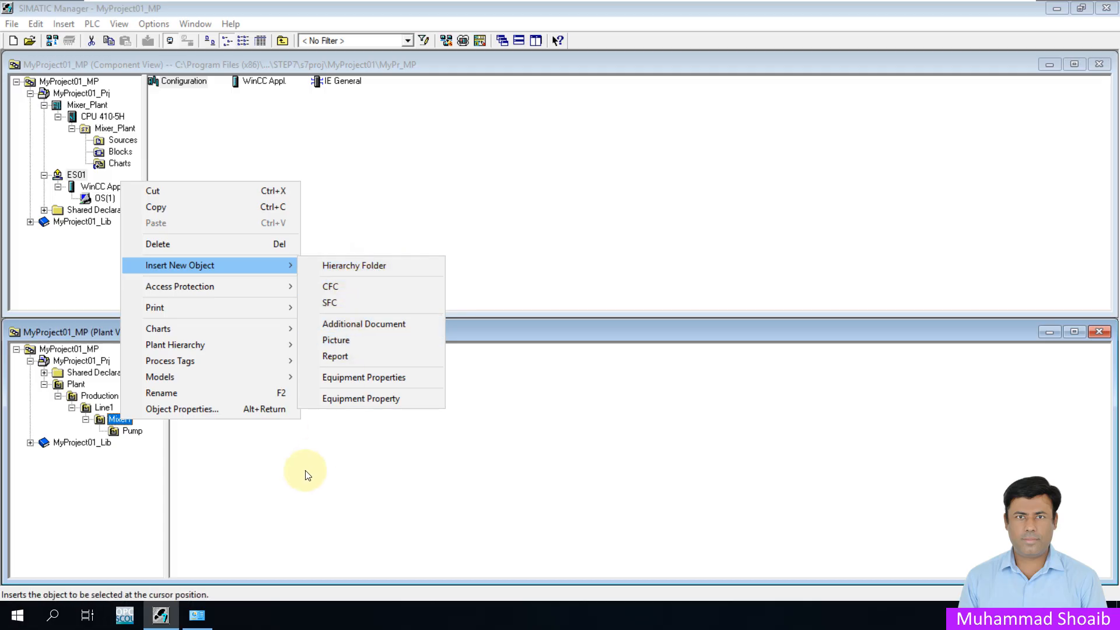
# Step: Copy the Pump folder and paste the duplicate into the Mixer1 folder
pyautogui.click(130, 432)
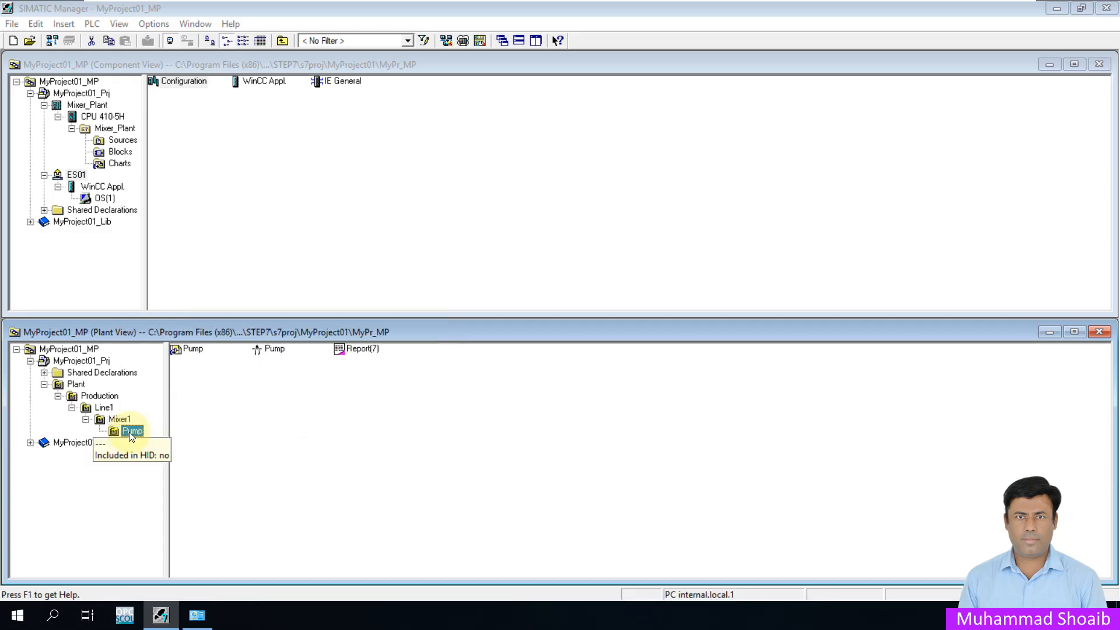
pyautogui.rightClick(128, 431)
pyautogui.click(176, 225)
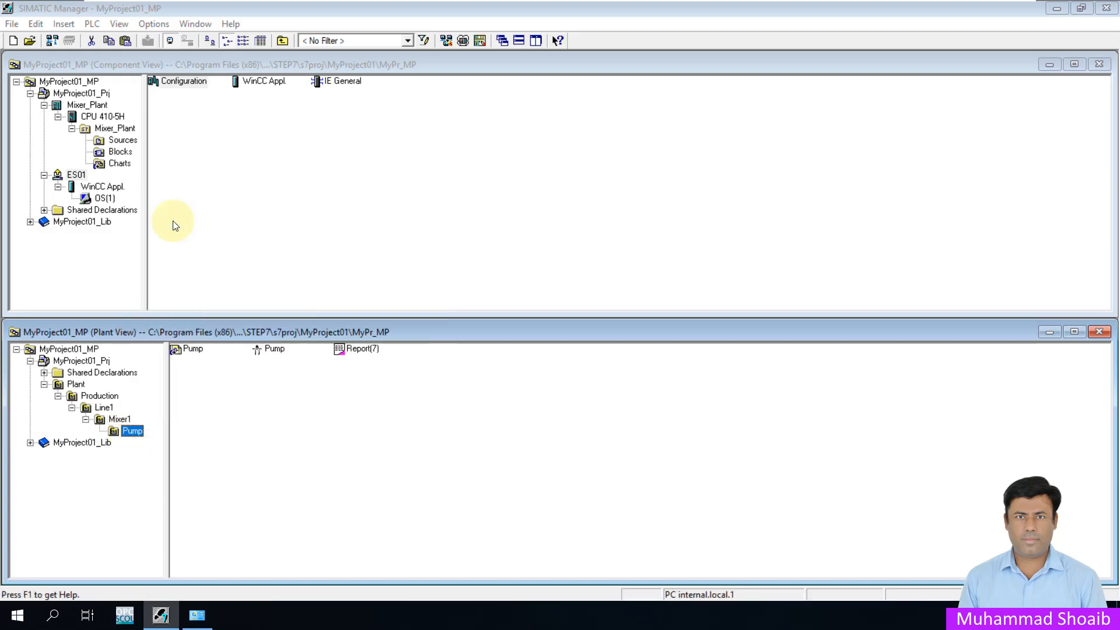
pyautogui.click(126, 419)
pyautogui.rightClick(126, 419)
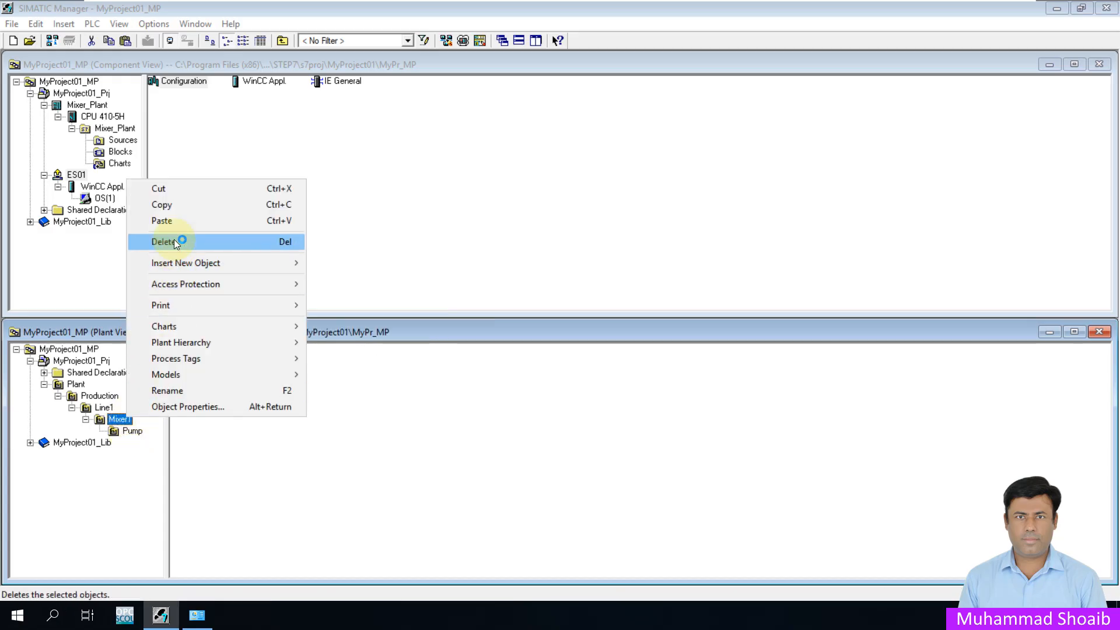
pyautogui.click(180, 221)
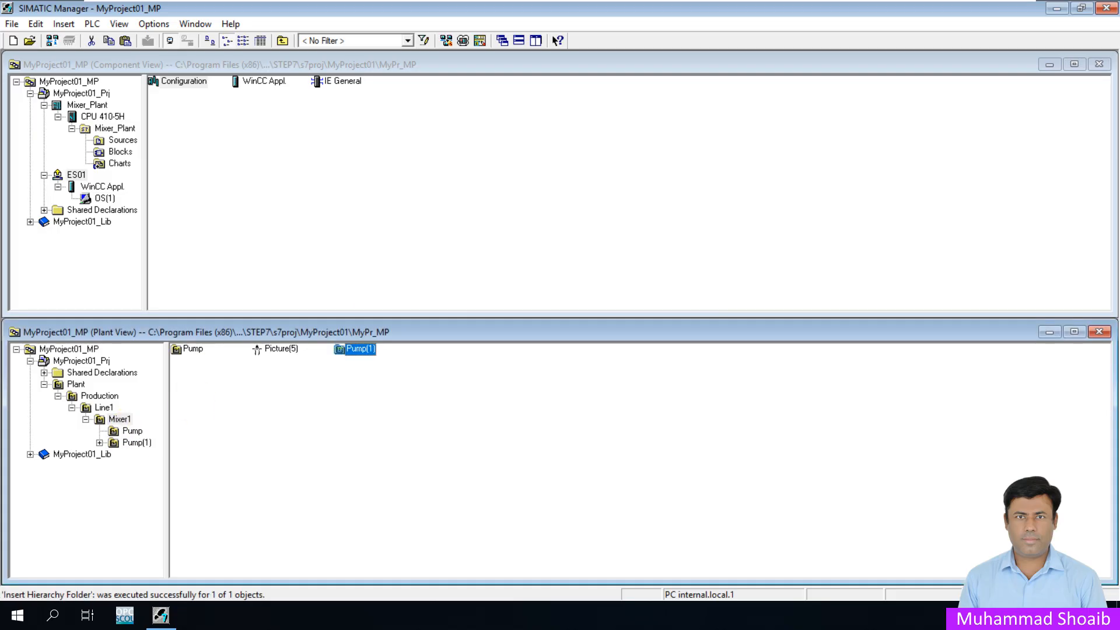
# Step: Rename the duplicated pump folder under Mixer1 as Valve
pyautogui.click(137, 443)
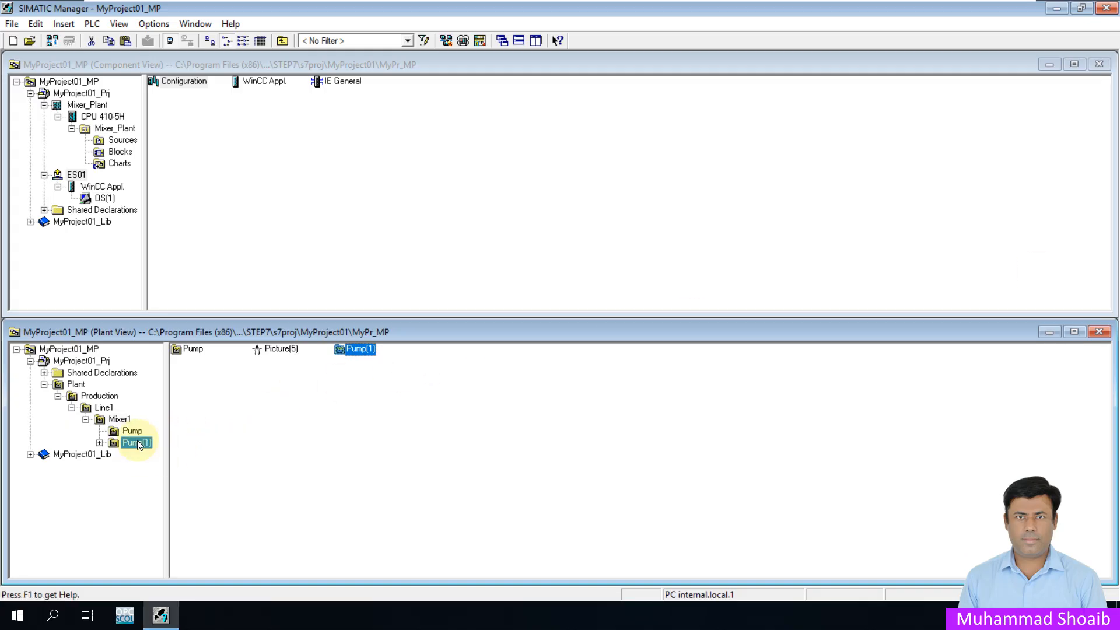
pyautogui.rightClick(135, 443)
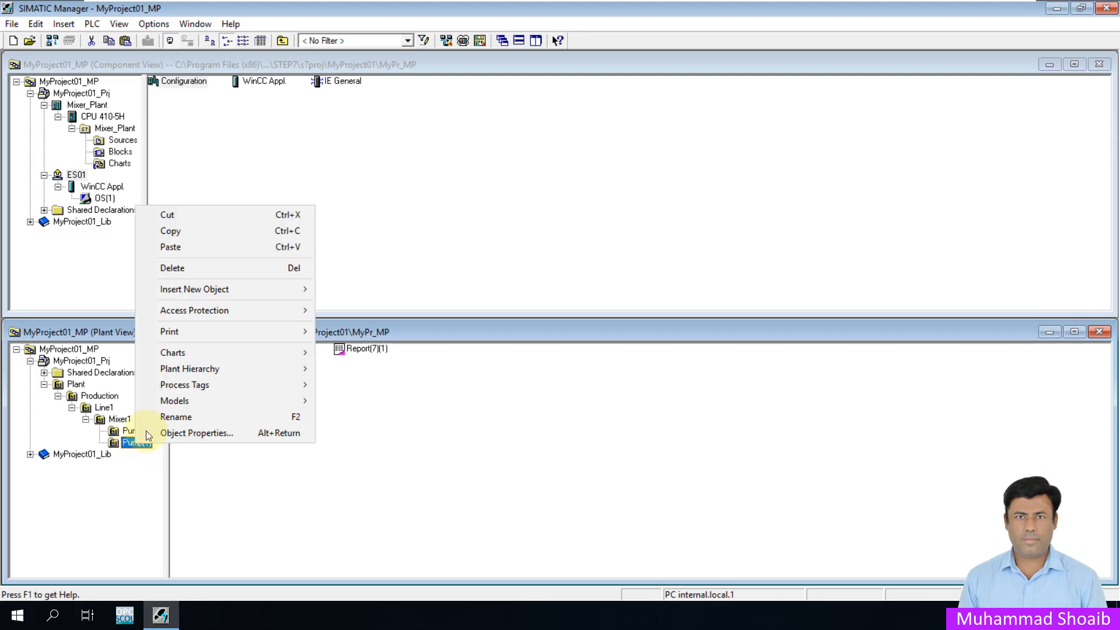
pyautogui.click(187, 418)
pyautogui.write('Valve')
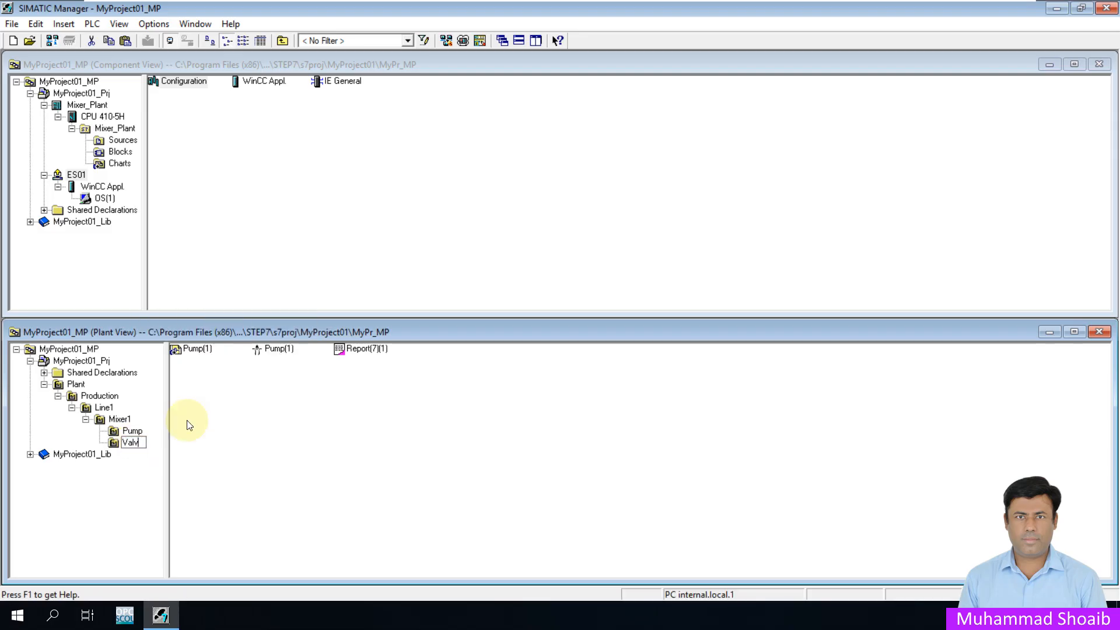
pyautogui.press('Return')
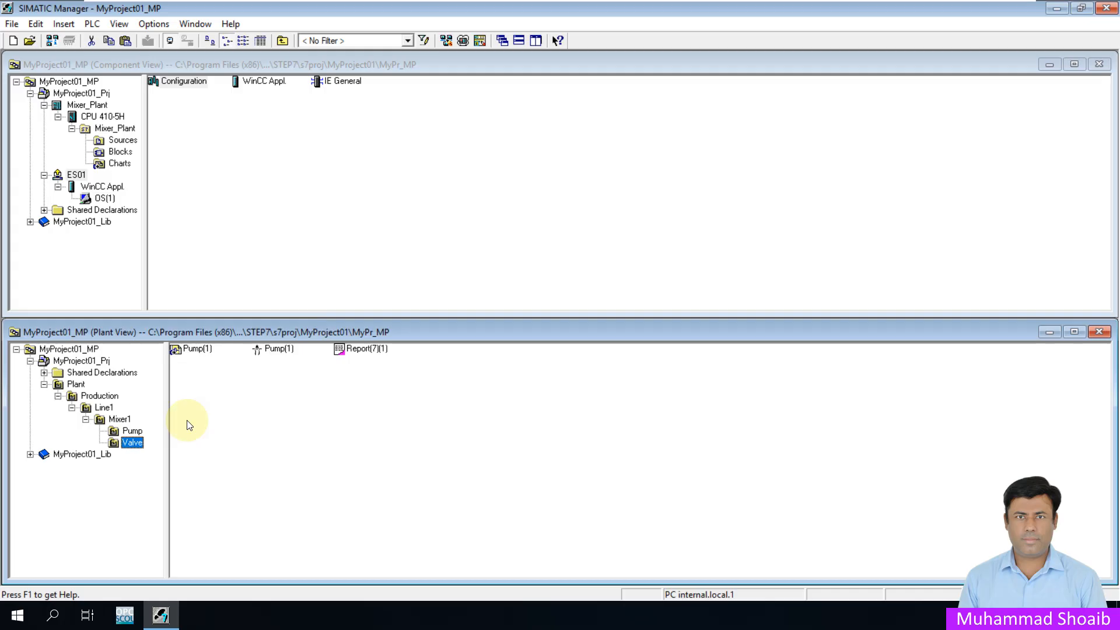
# Step: Rename the CFC chart in the Valve folder as Valve
pyautogui.click(198, 350)
pyautogui.rightClick(199, 351)
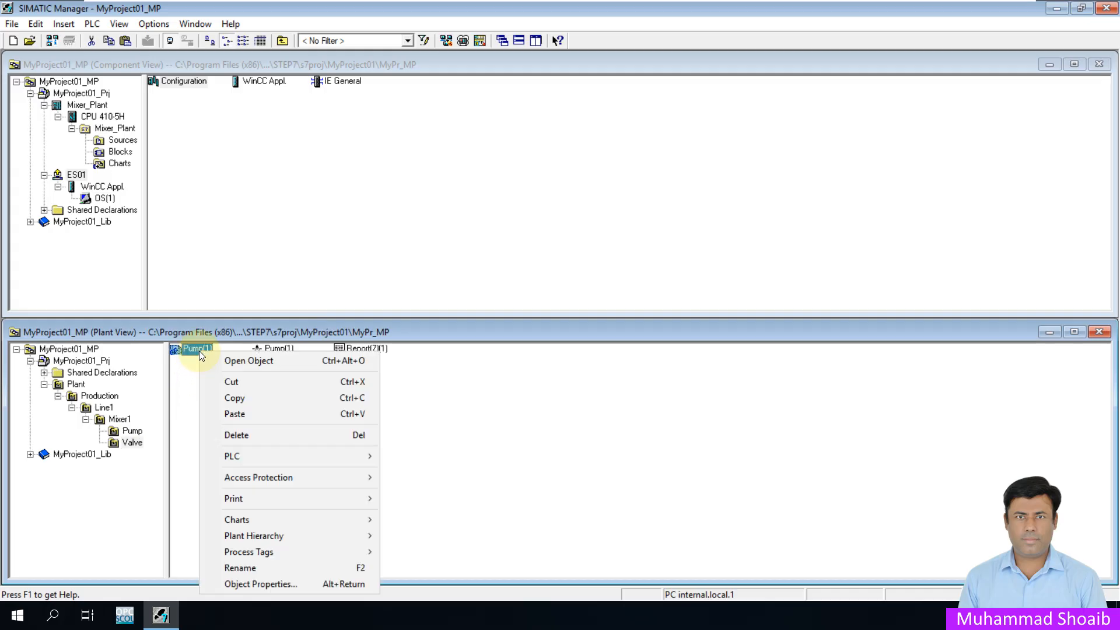
pyautogui.click(227, 568)
pyautogui.write('Valve')
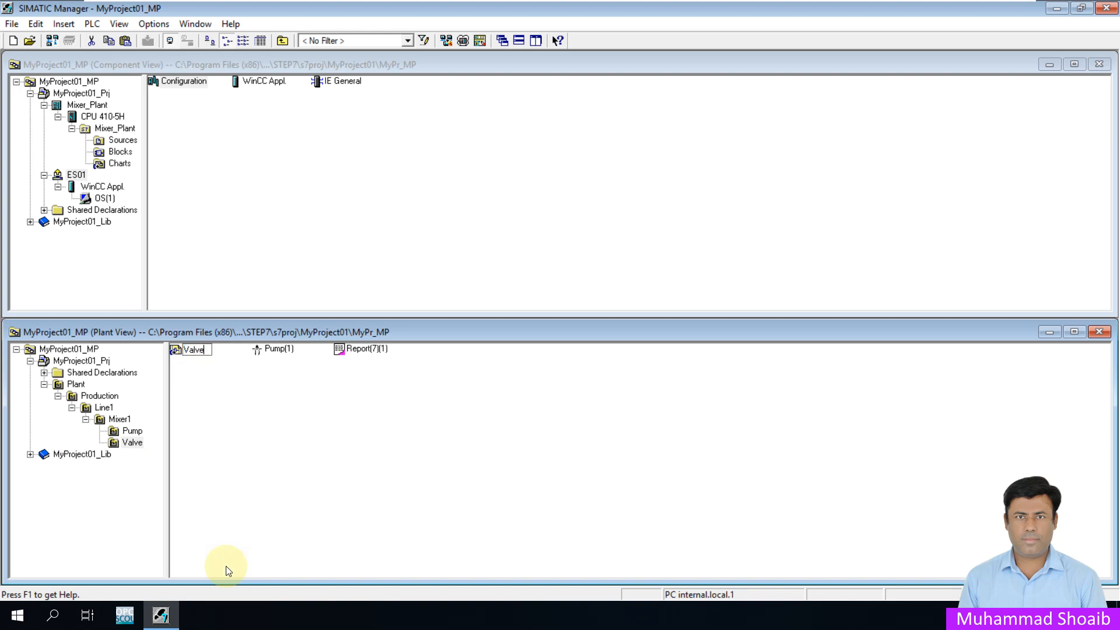
pyautogui.press('Return')
# Step: Rename the picture in the Valve folder as Valve
pyautogui.click(278, 349)
pyautogui.rightClick(278, 350)
pyautogui.click(317, 516)
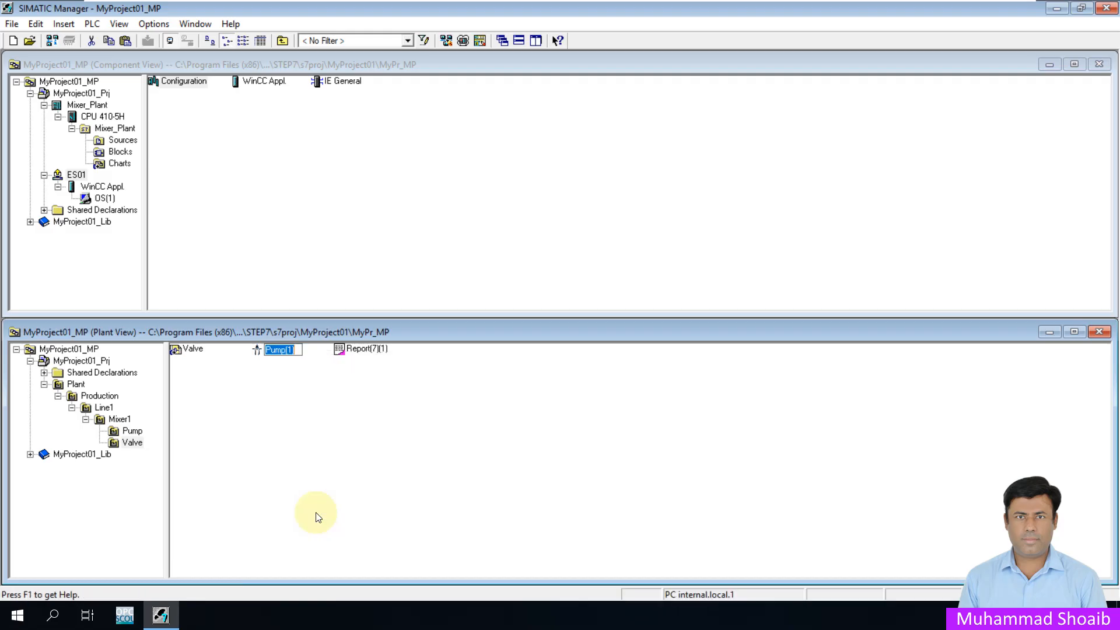
pyautogui.write('Valve')
pyautogui.press('Return')
# Step: Open the Pump folder's chart in the CFC editor and show the available block libraries
pyautogui.click(133, 431)
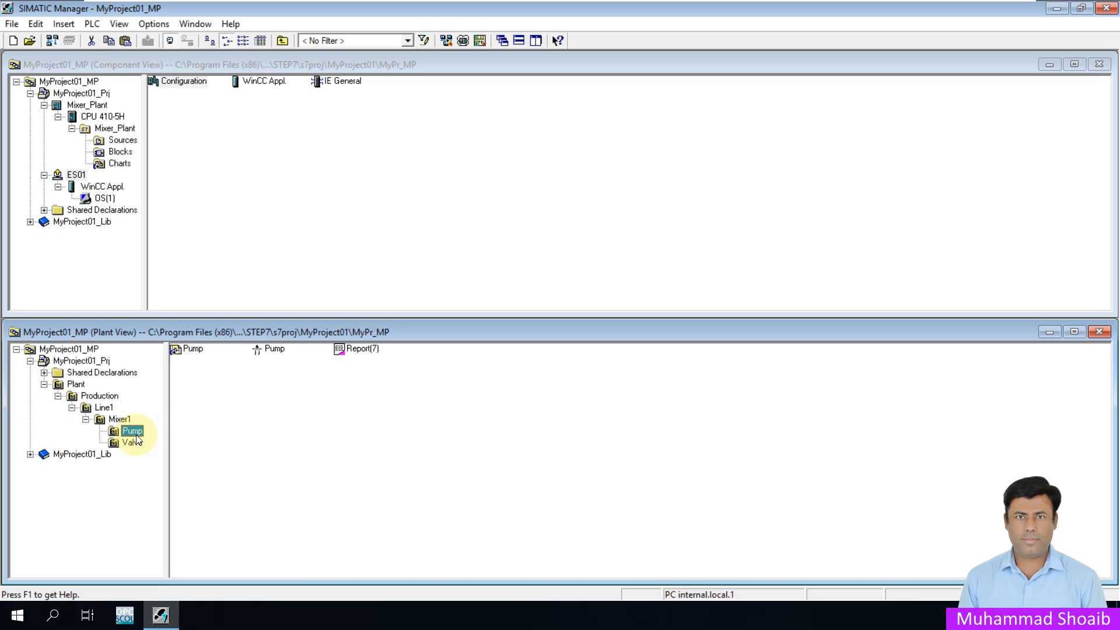
pyautogui.click(186, 350)
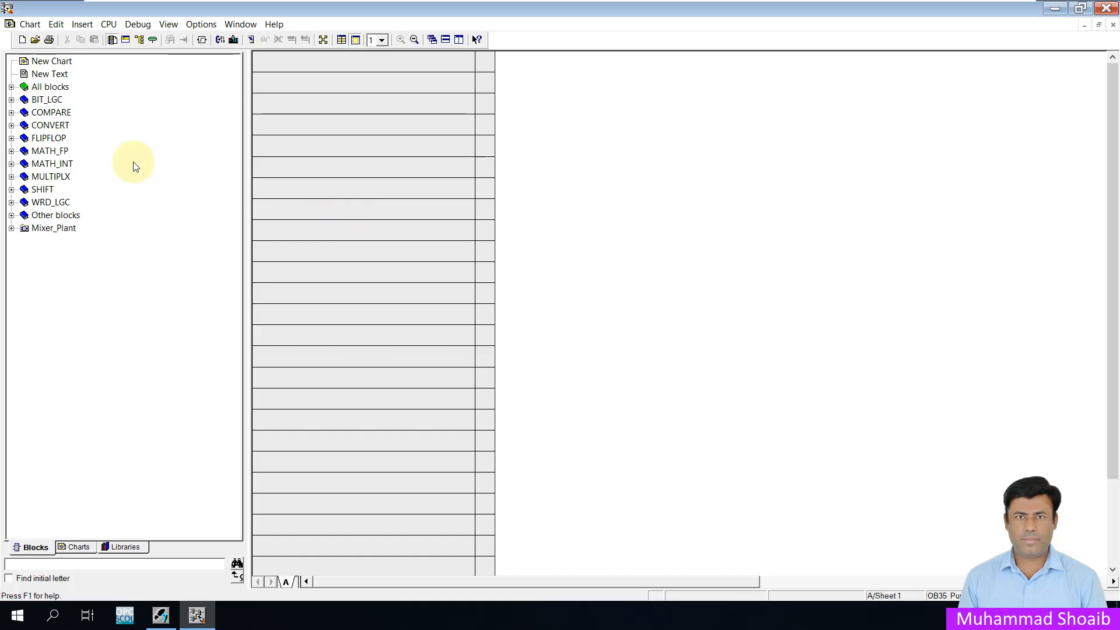
pyautogui.click(117, 547)
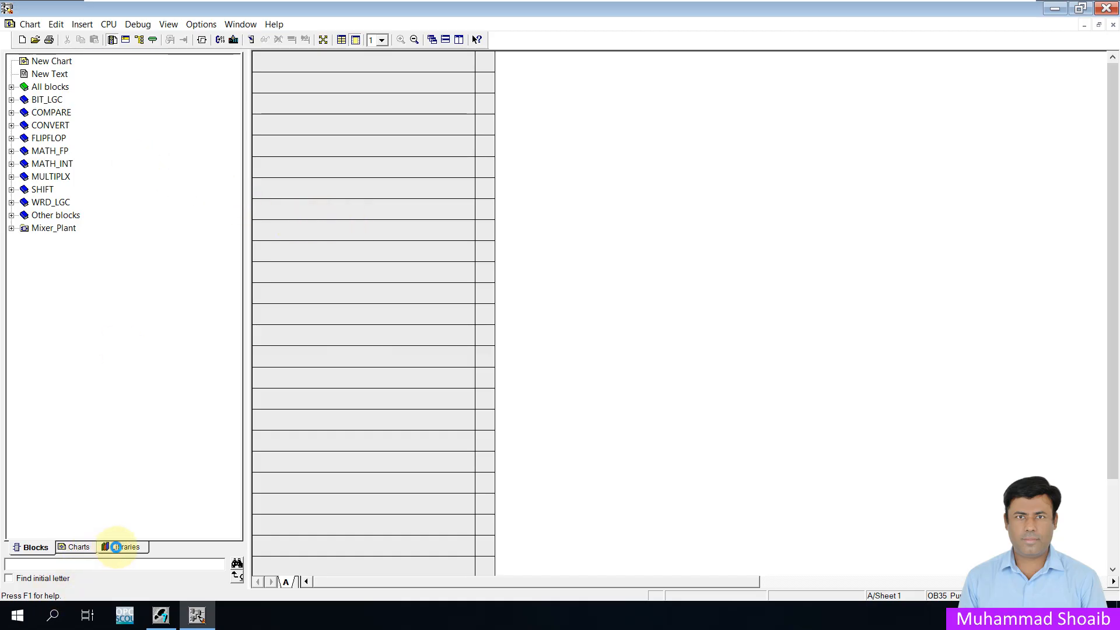
pyautogui.click(117, 547)
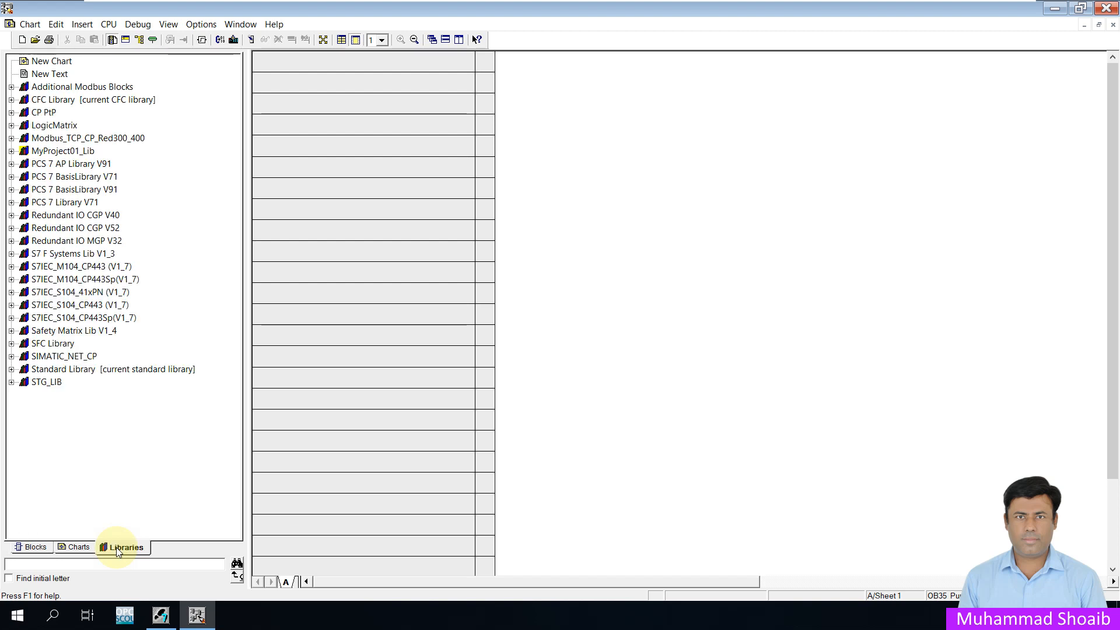
# Step: Insert the MotL large motor block from the Drives family of PCS 7 AP Library V91 into the Pump chart
pyautogui.click(61, 165)
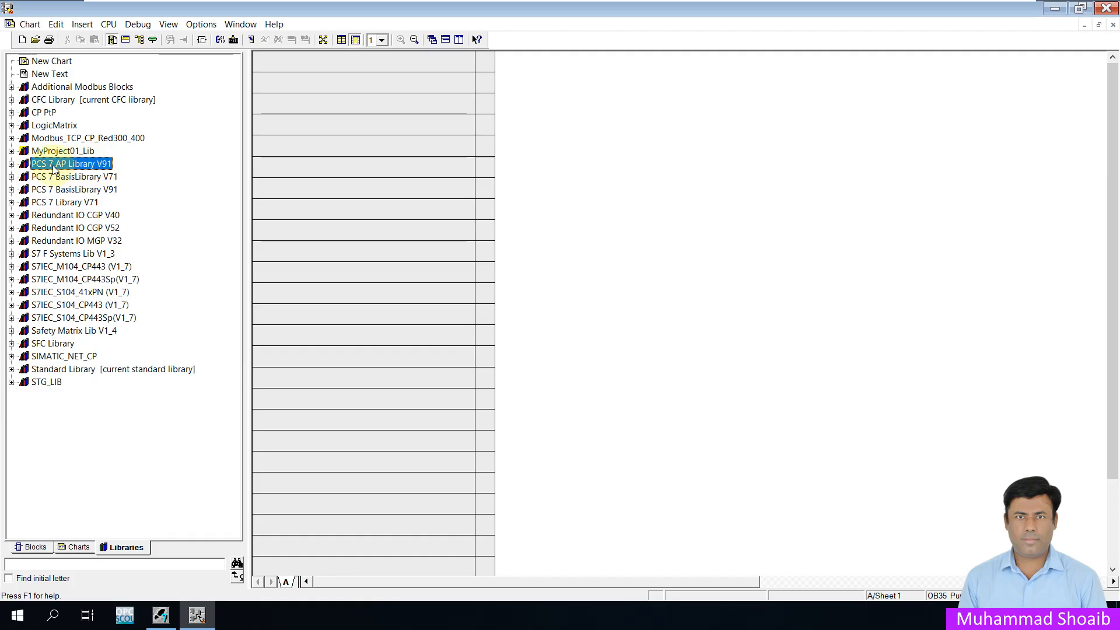
pyautogui.click(11, 164)
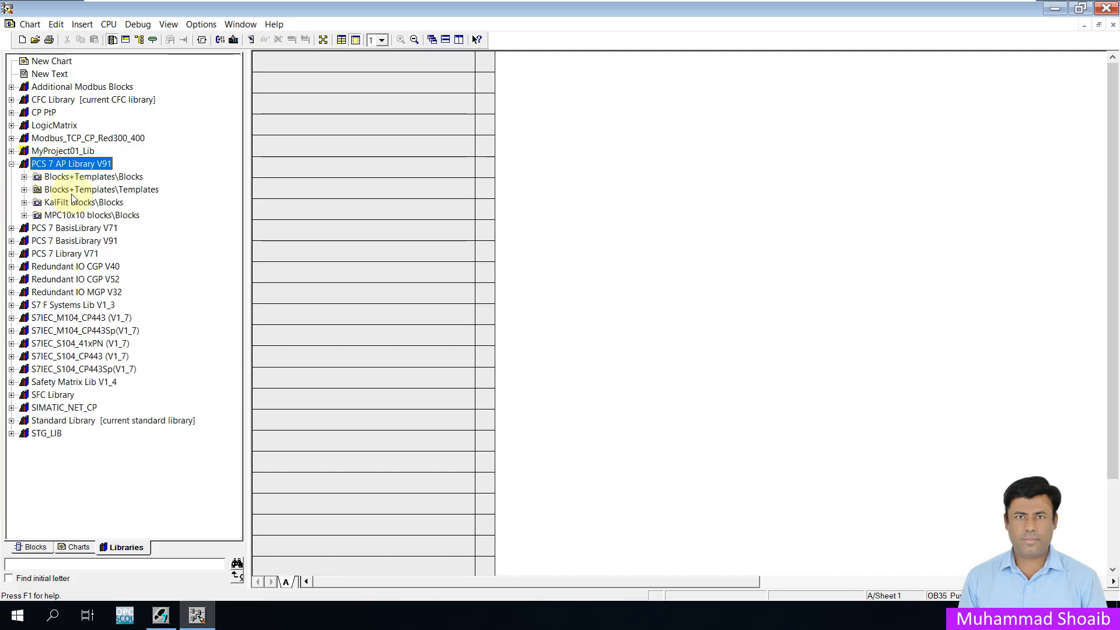
pyautogui.click(24, 177)
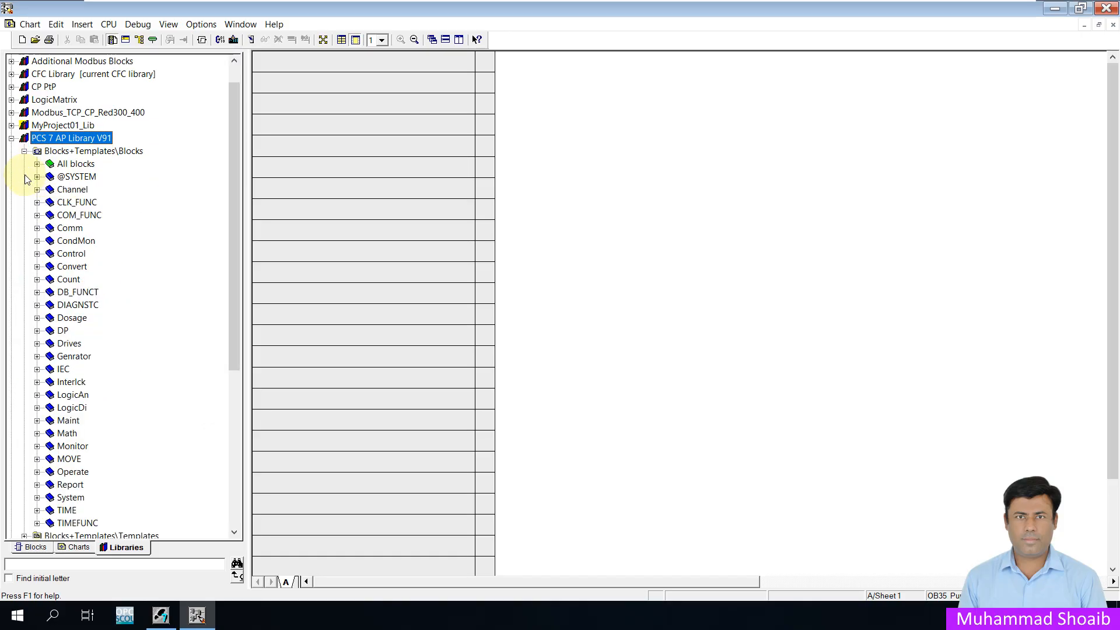
pyautogui.click(37, 343)
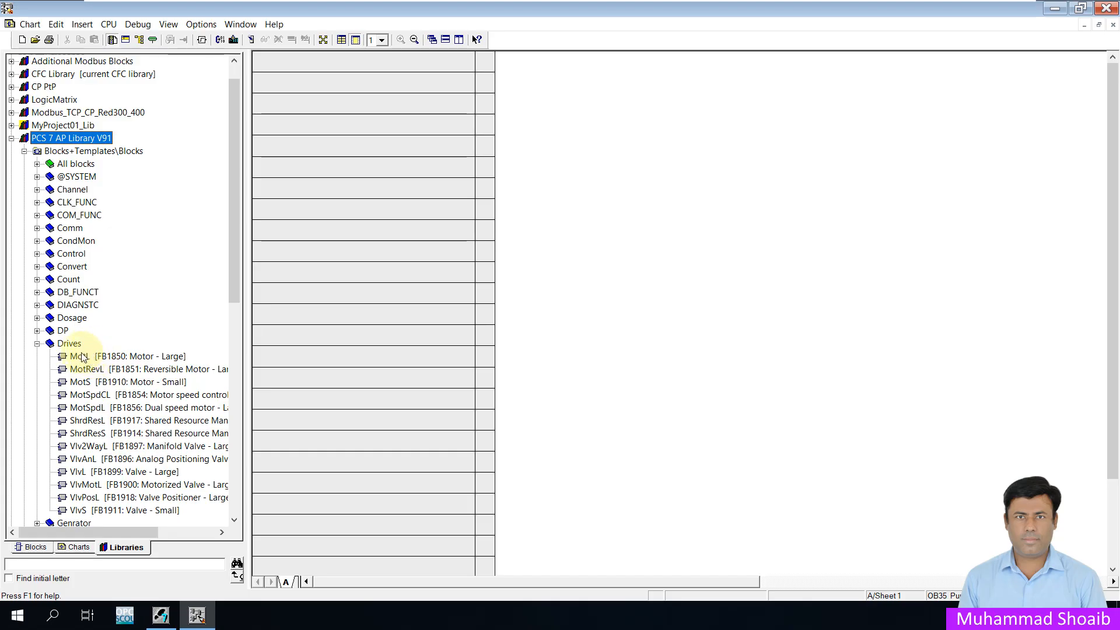
pyautogui.click(83, 358)
pyautogui.moveTo(82, 358); pyautogui.dragTo(928, 213)
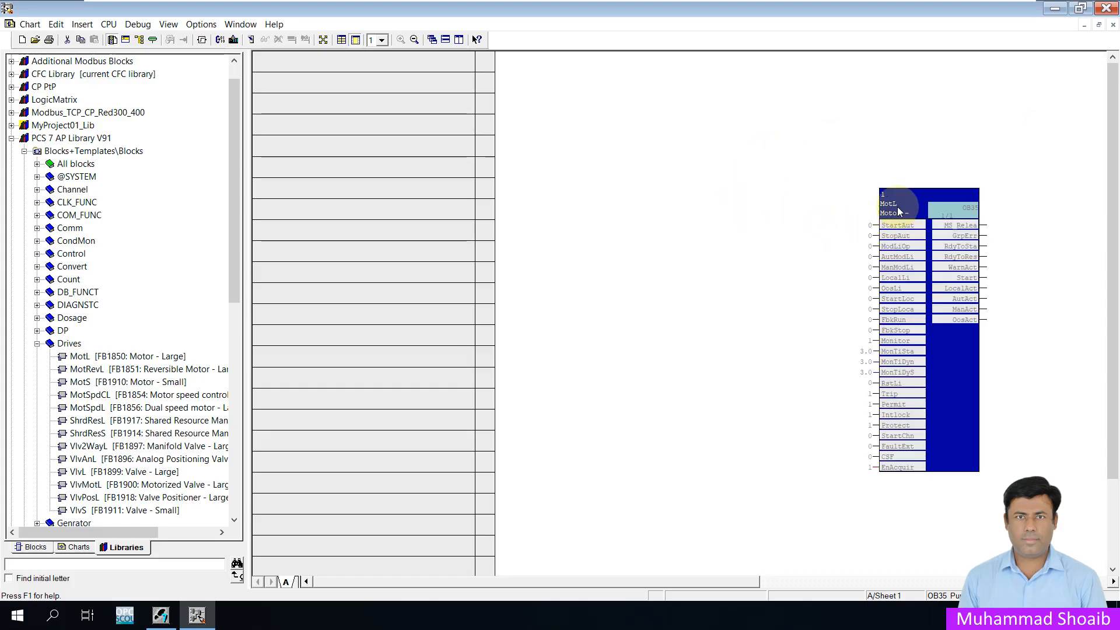
pyautogui.click(794, 254)
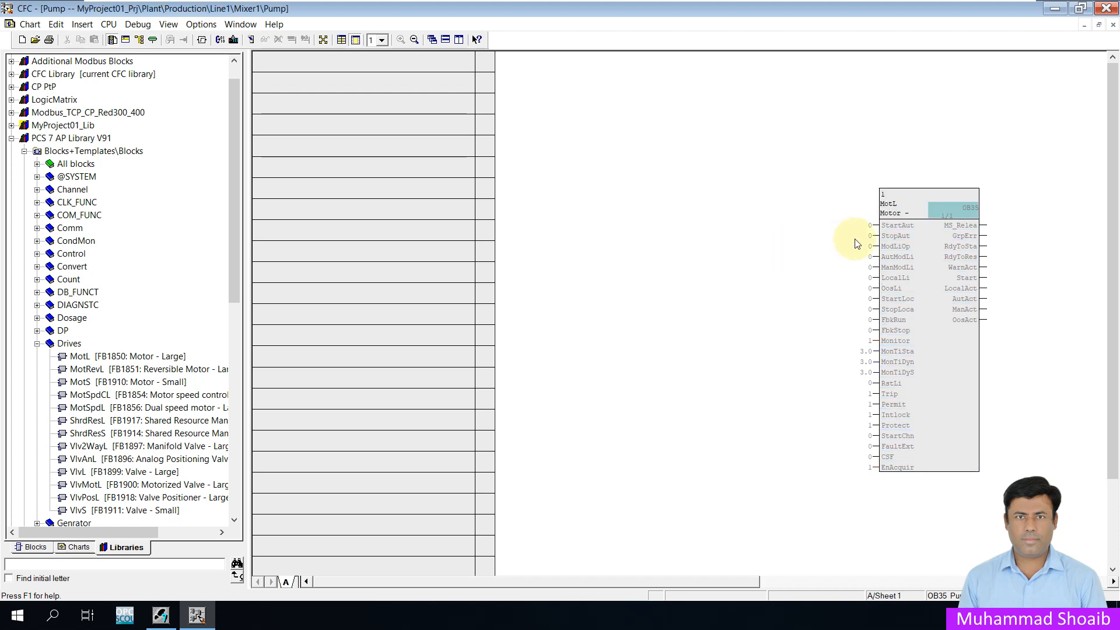
# Step: Name the MotL block P01 in its object properties and close the Pump chart
pyautogui.click(903, 207)
pyautogui.rightClick(902, 205)
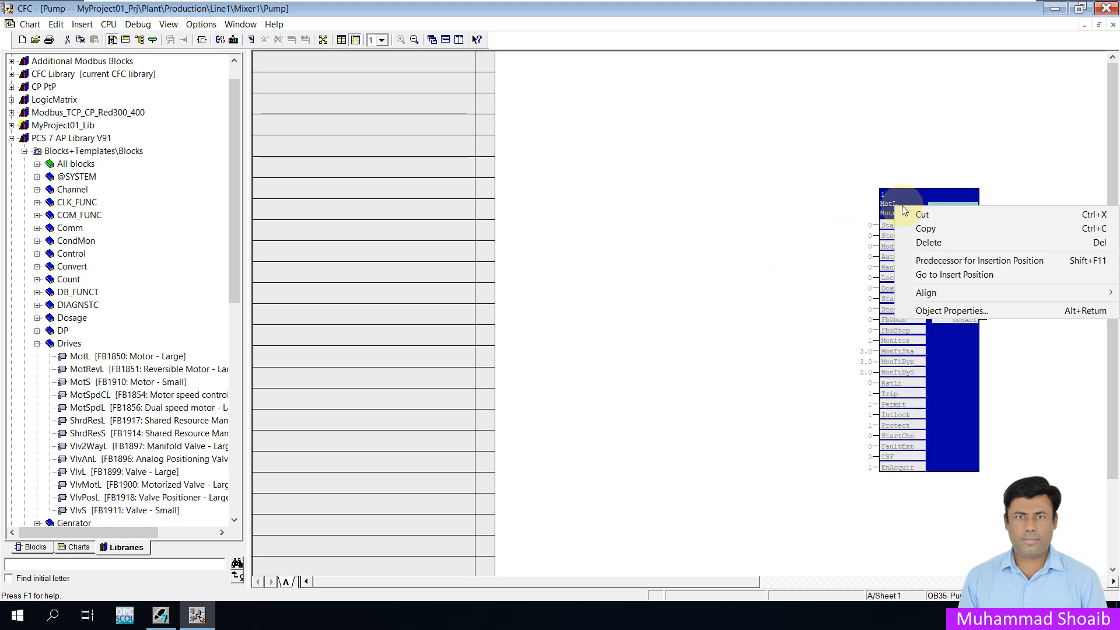
pyautogui.click(932, 311)
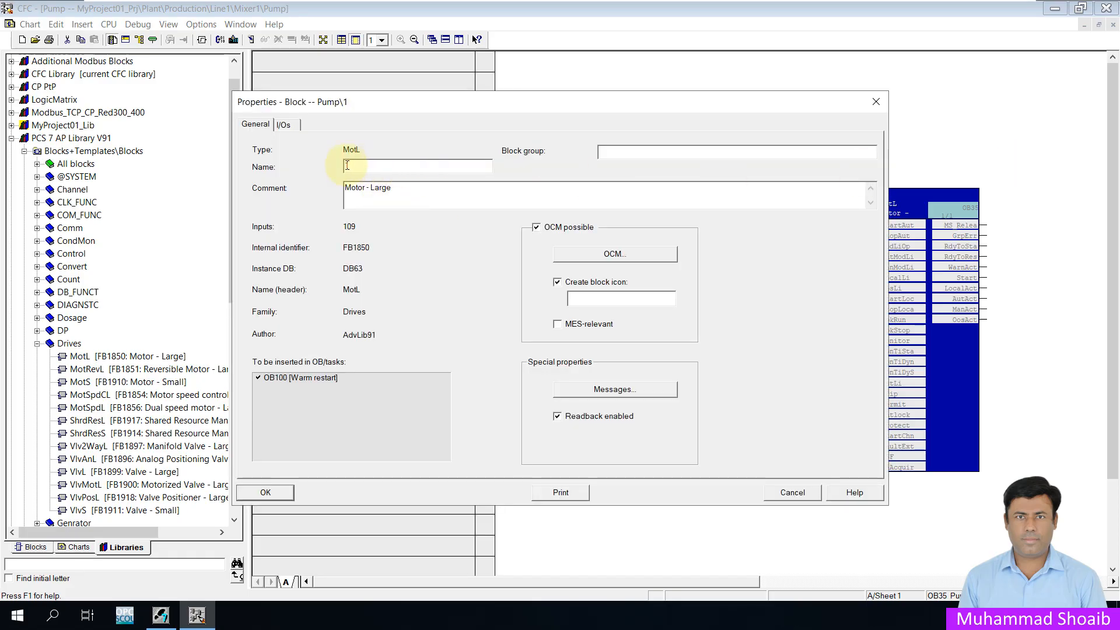
pyautogui.write('P01')
pyautogui.click(257, 492)
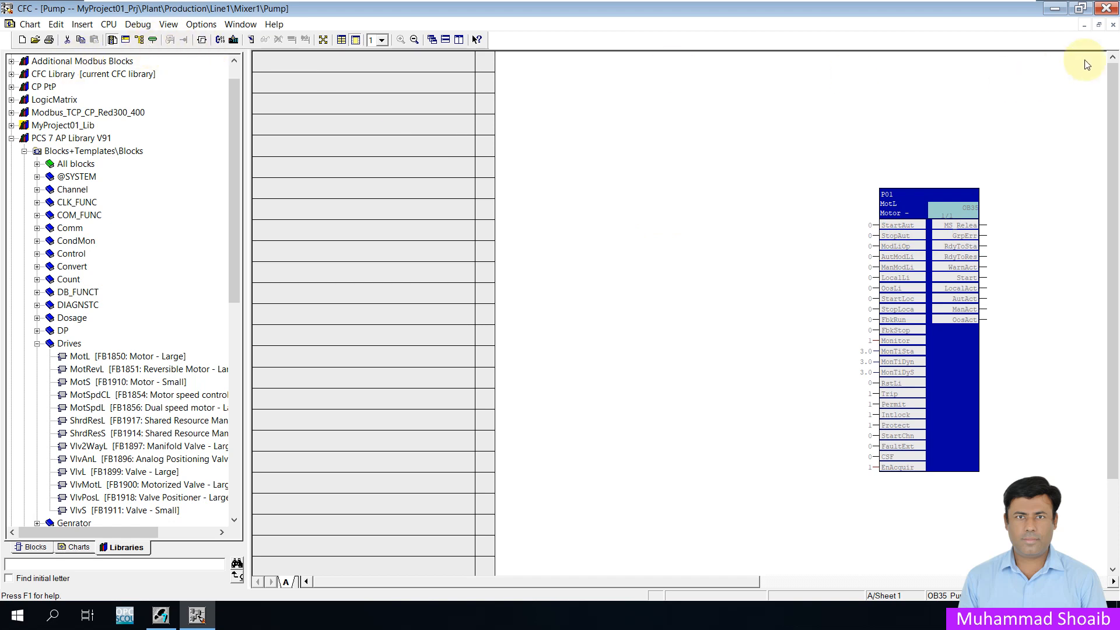
pyautogui.click(1106, 13)
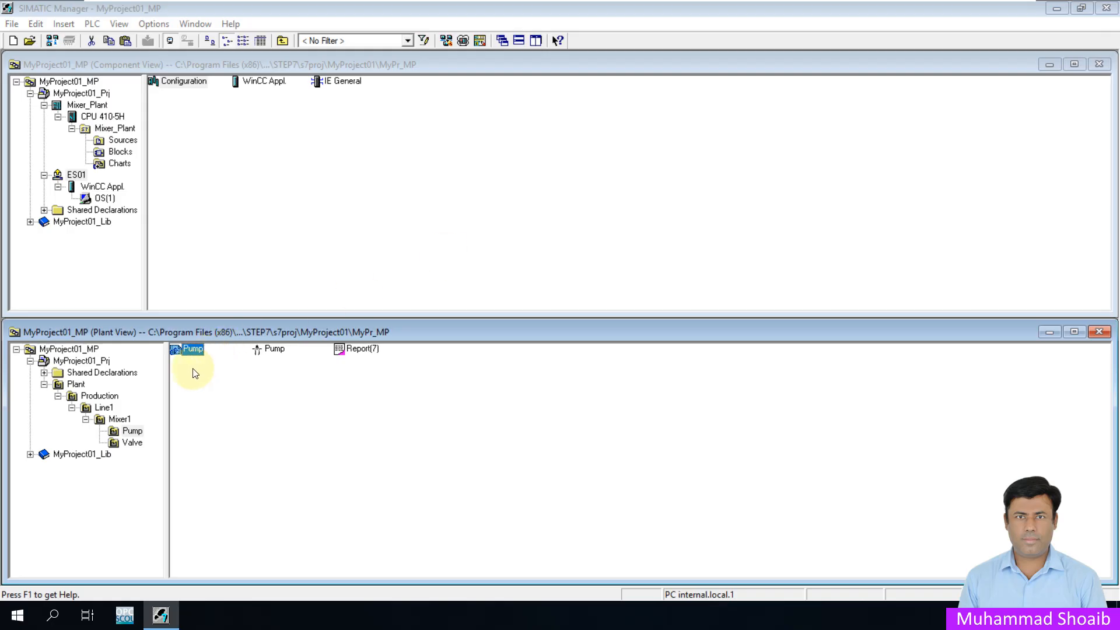
# Step: Open the Valve folder's chart in the CFC editor and show the available block libraries
pyautogui.click(133, 443)
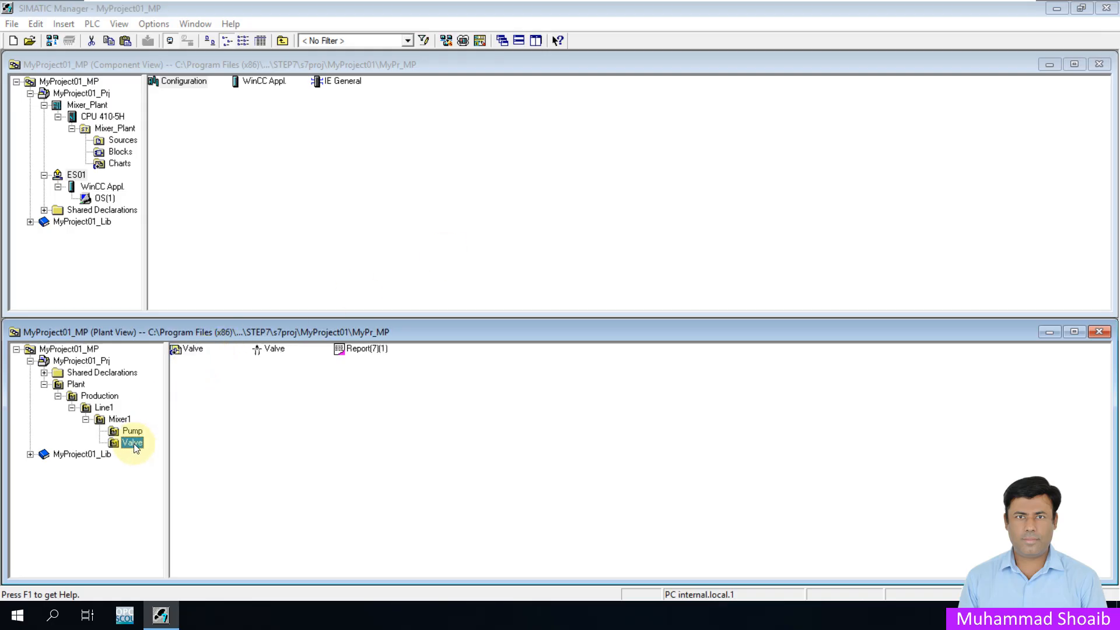
pyautogui.click(196, 349)
pyautogui.doubleClick(197, 350)
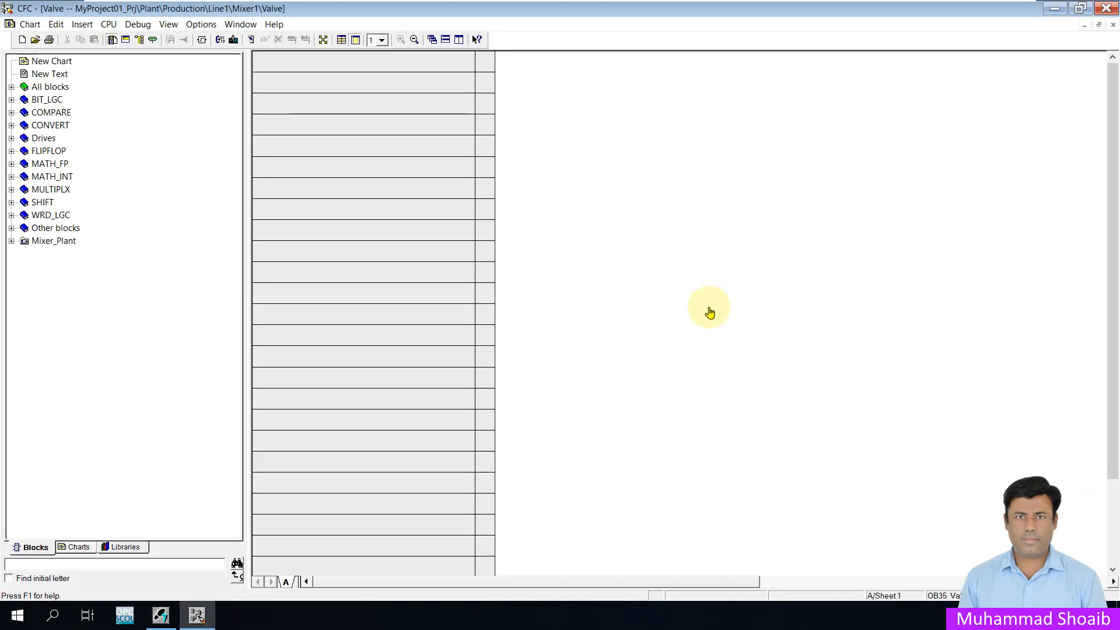
pyautogui.click(119, 546)
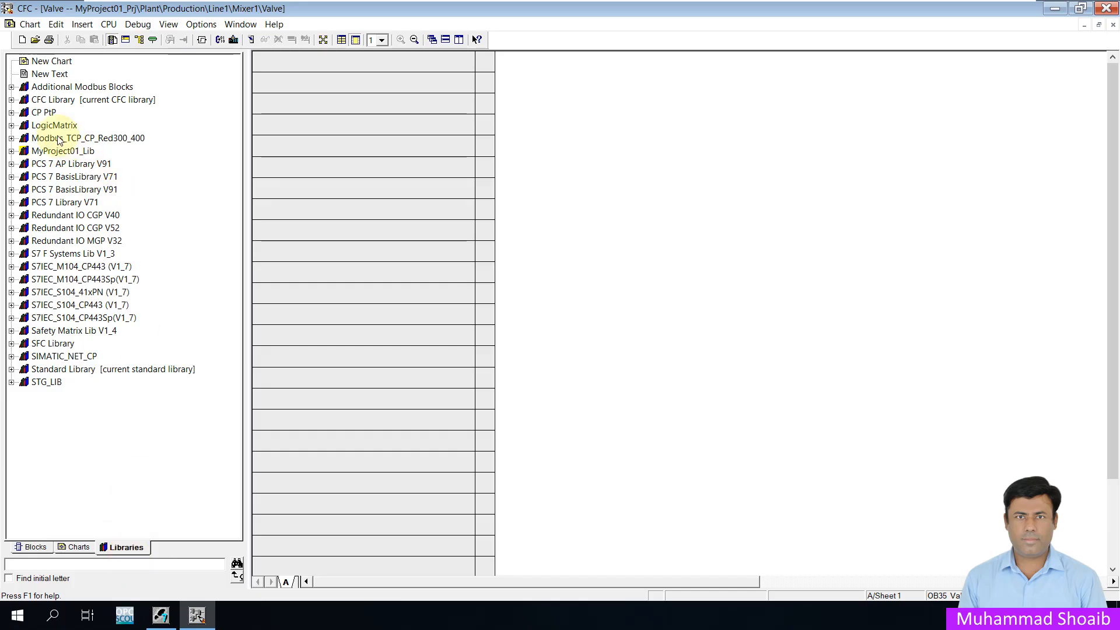
# Step: Insert the VlvL large valve block from the Drives family of PCS 7 AP Library V91 into the Valve chart
pyautogui.click(12, 164)
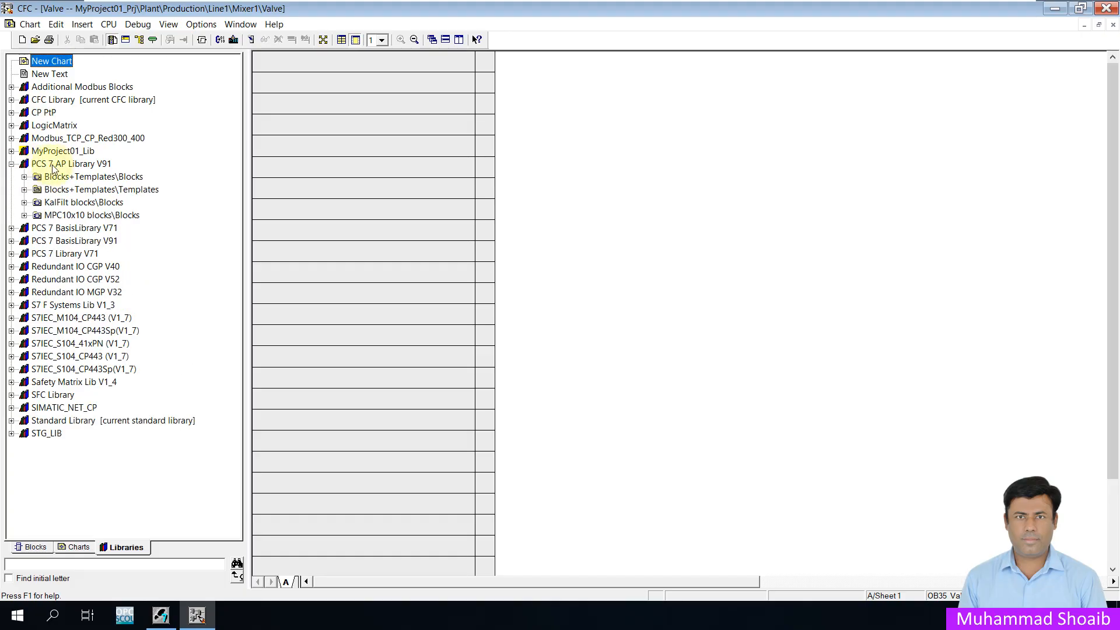
pyautogui.click(24, 176)
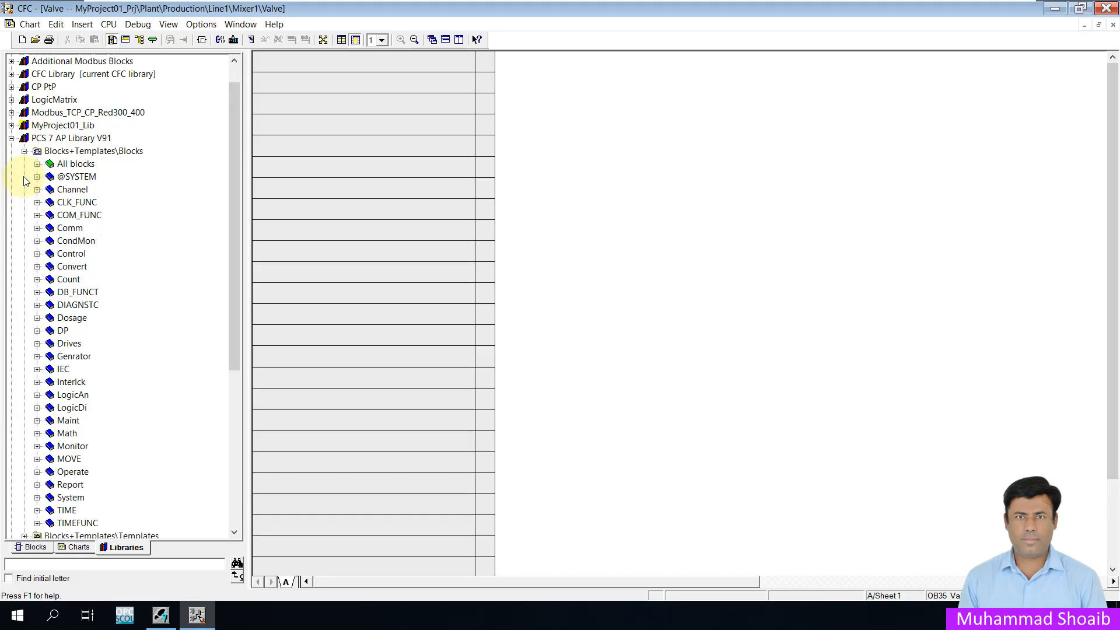
pyautogui.click(37, 343)
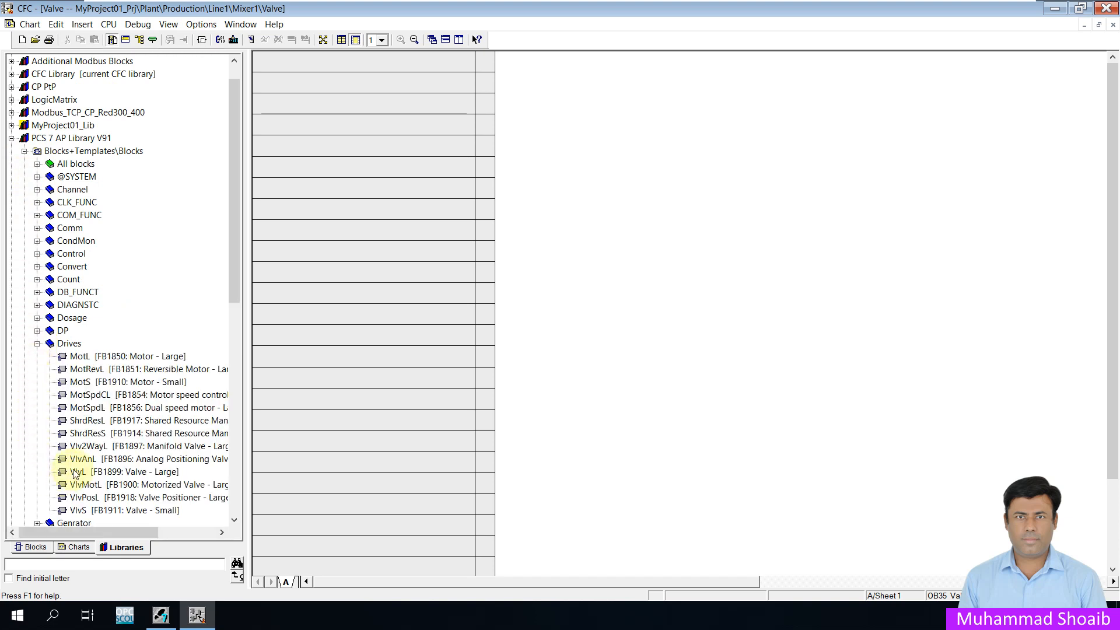
pyautogui.click(92, 473)
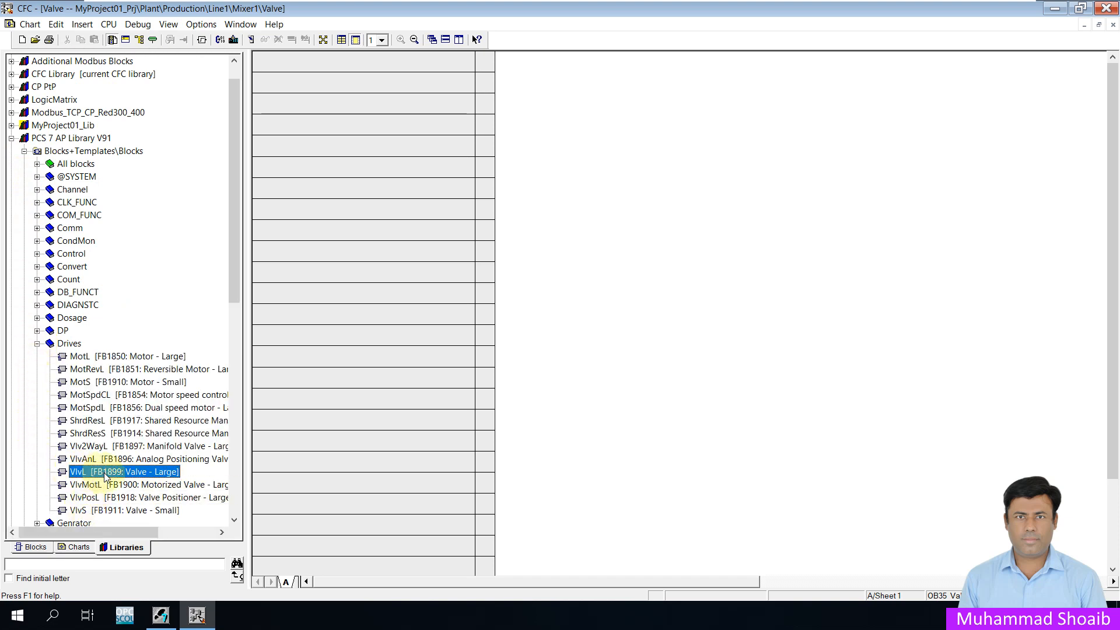
pyautogui.moveTo(111, 476); pyautogui.dragTo(953, 192)
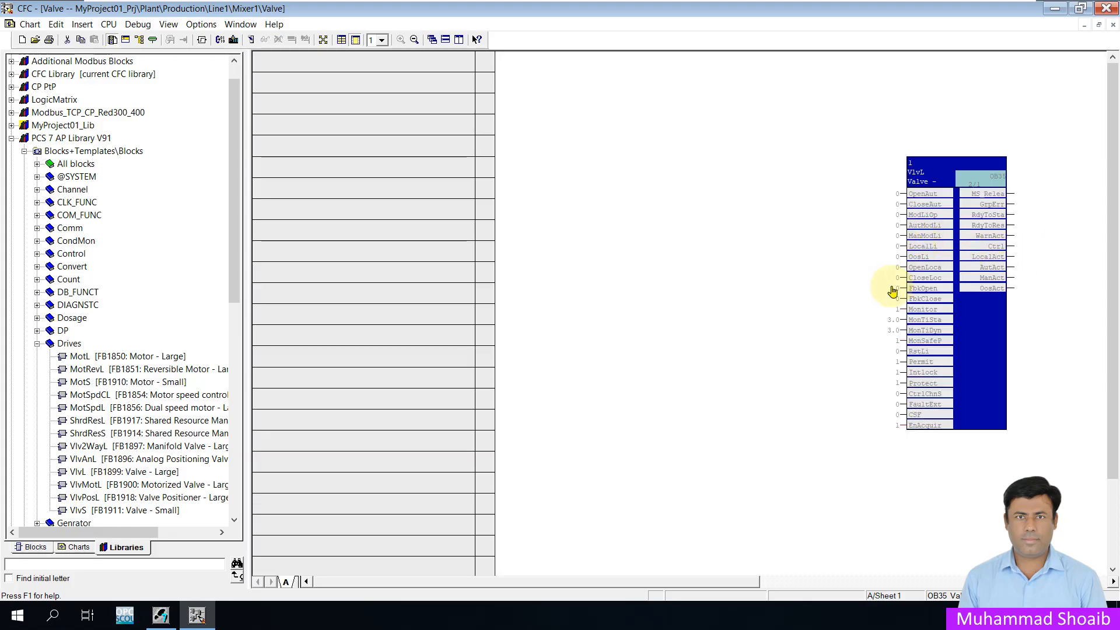
# Step: Name the VlvL block Val01 in its object properties
pyautogui.rightClick(970, 315)
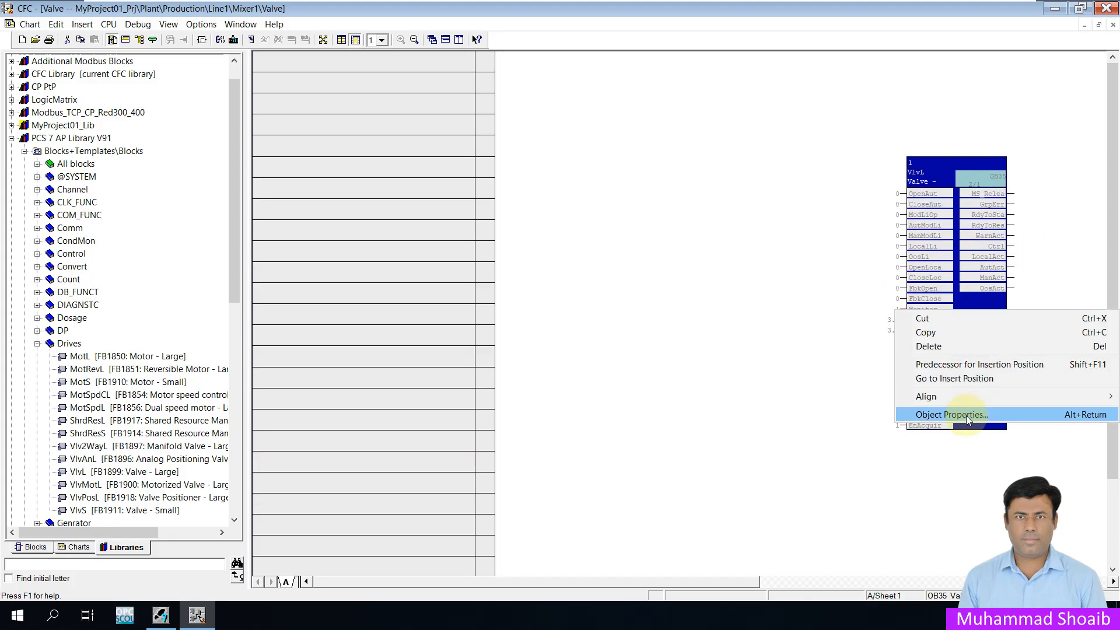
pyautogui.click(946, 415)
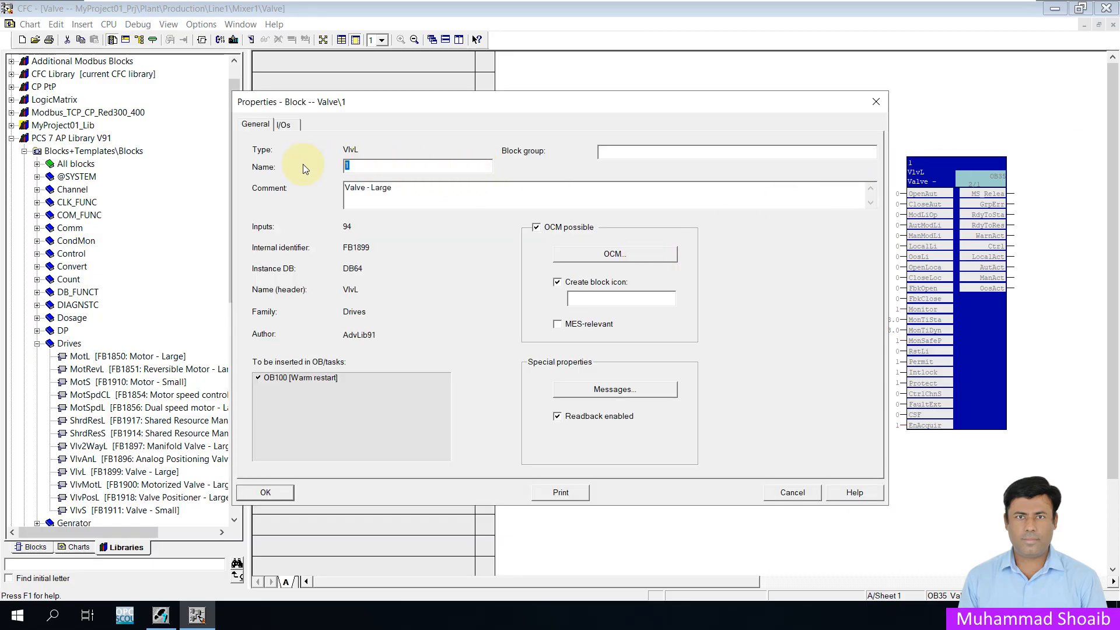
pyautogui.write('Val0')
pyautogui.click(280, 492)
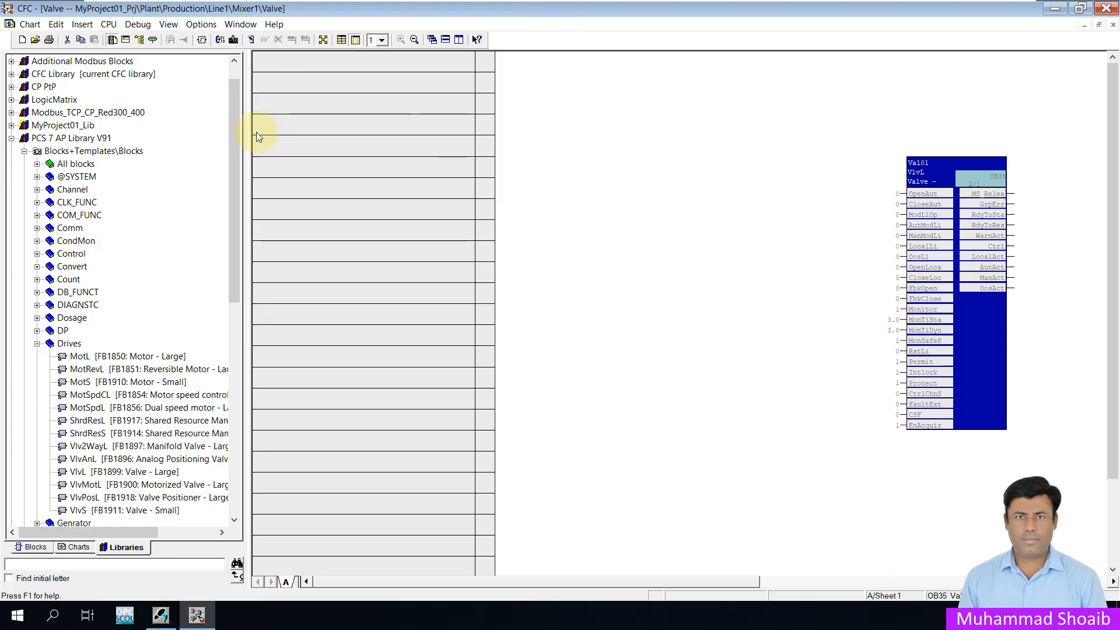
# Step: Compile the charts as an entire program with module drivers generated, then dismiss the log and close the CFC editor
pyautogui.click(219, 42)
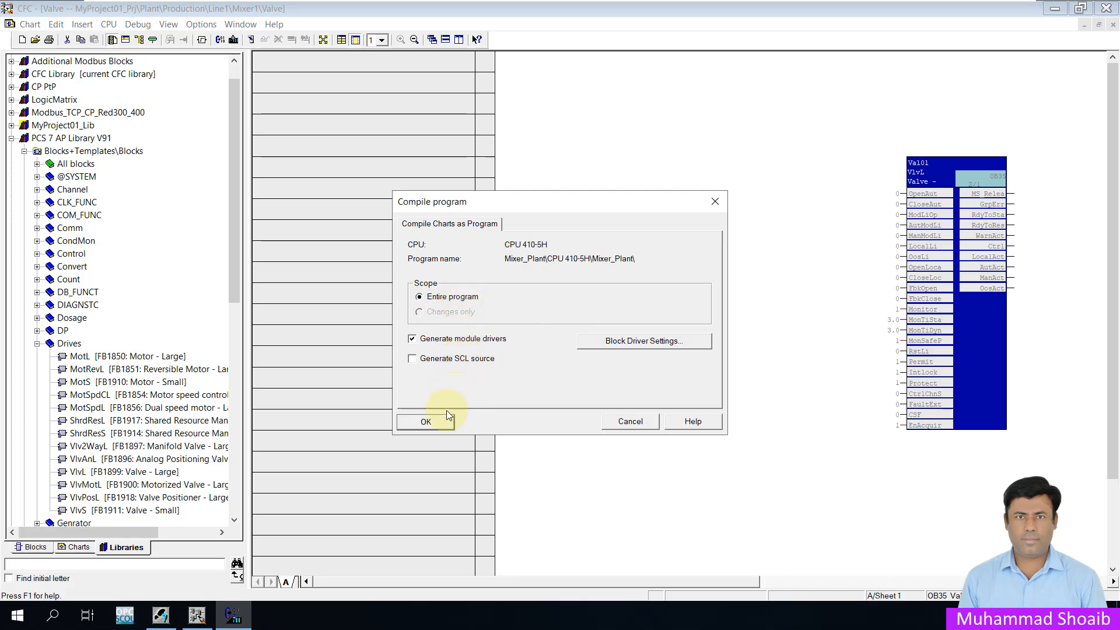
pyautogui.click(437, 424)
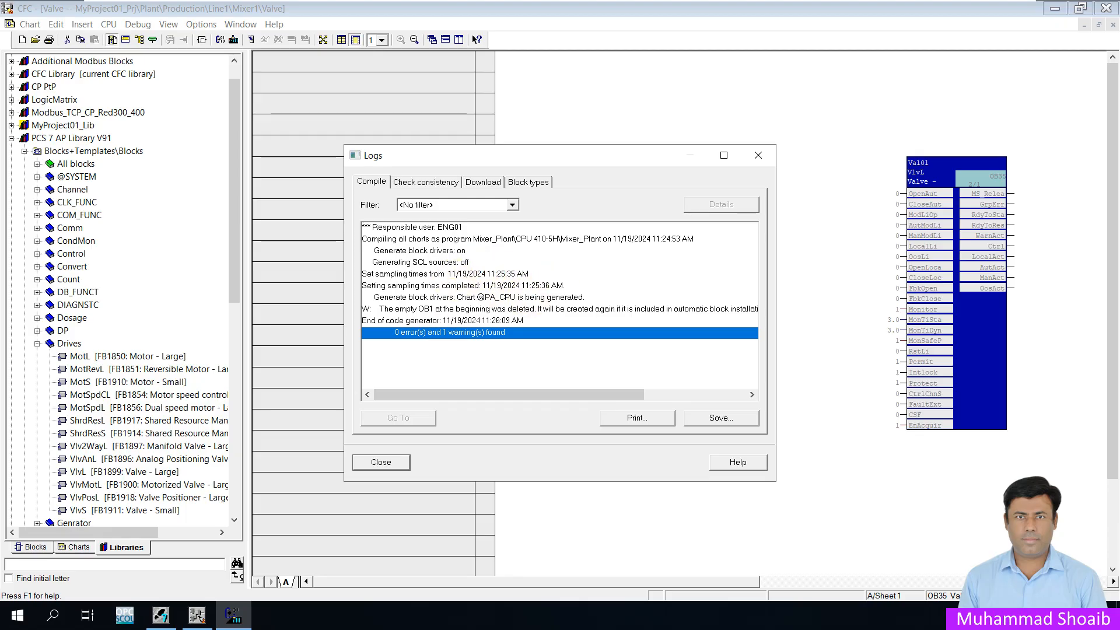
pyautogui.click(390, 464)
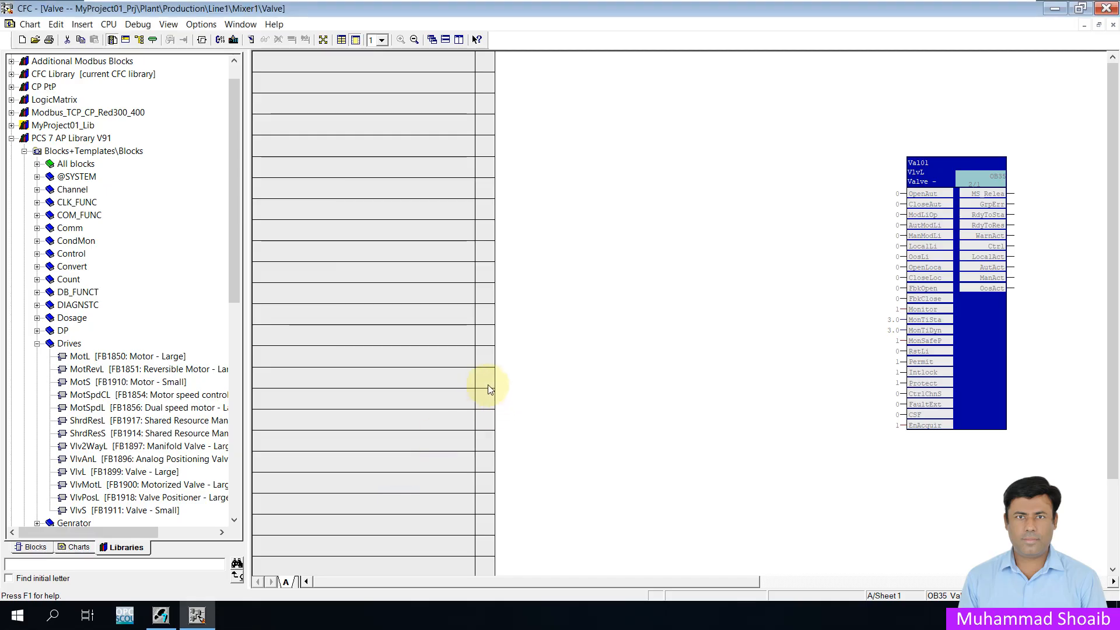
pyautogui.click(1105, 8)
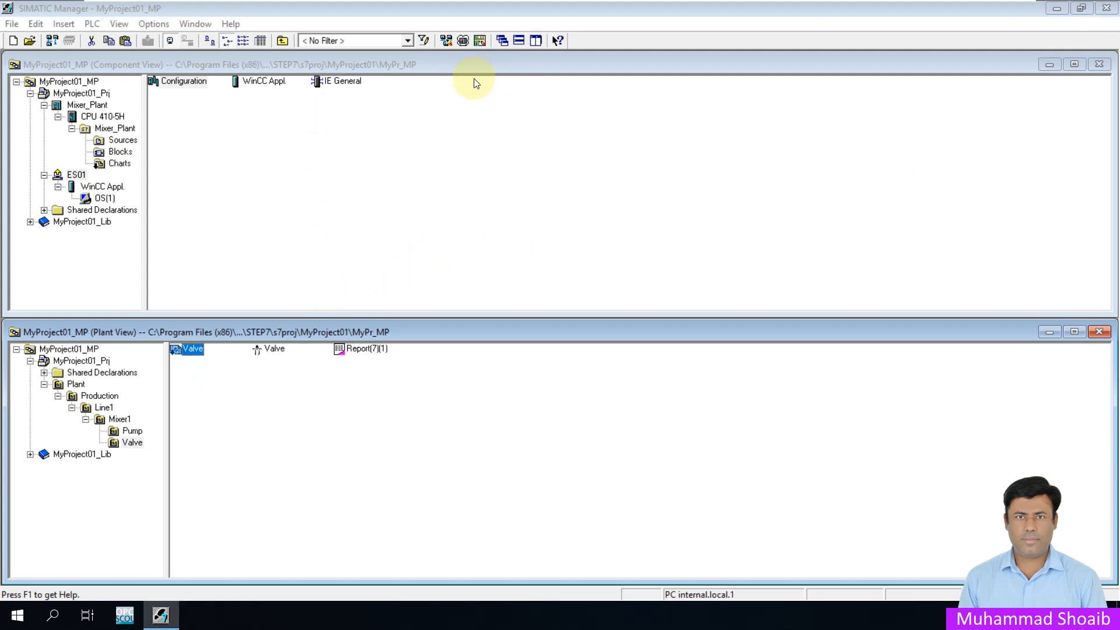
# Step: Start the S7-PLCSIM simulator and set its CPU to RUN-P
pyautogui.click(463, 40)
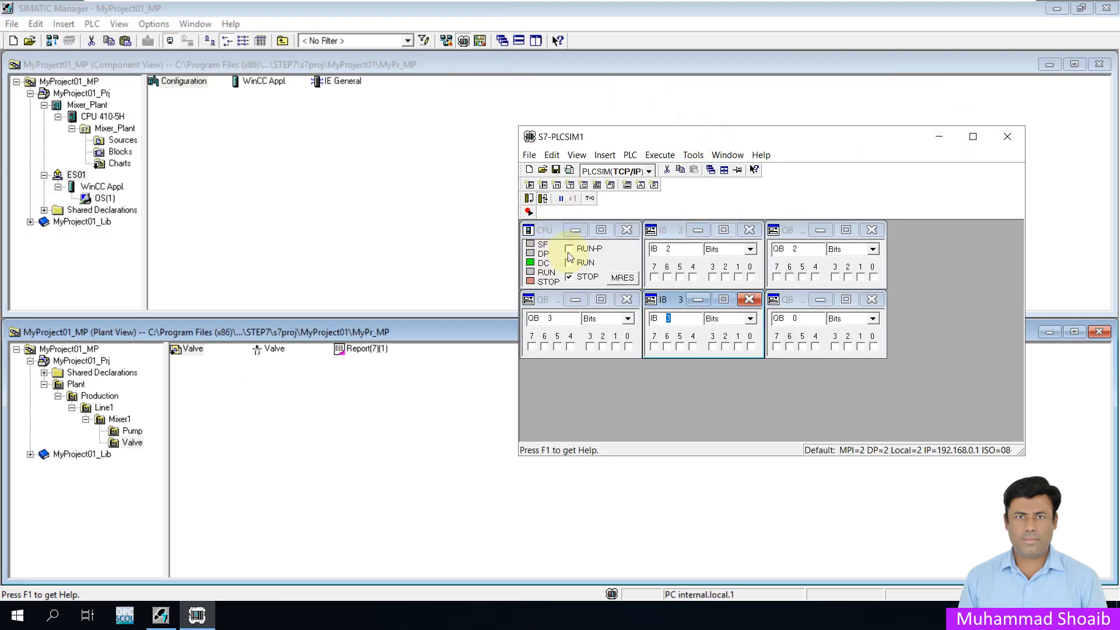
pyautogui.click(570, 251)
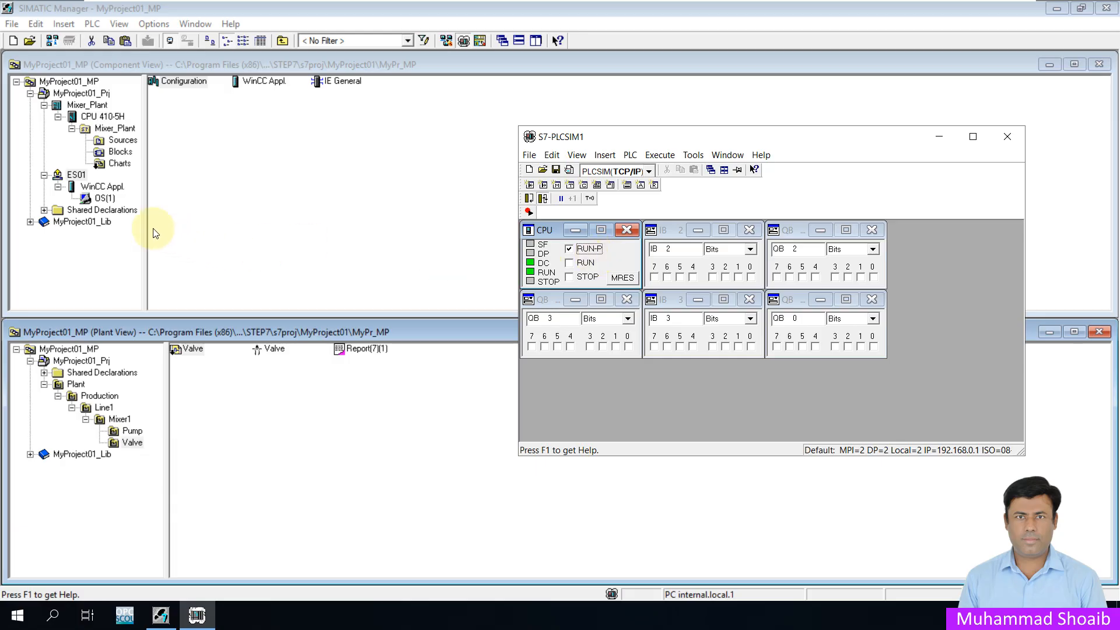
# Step: Open the Mixer_Plant station's hardware configuration, then save and compile it
pyautogui.click(87, 106)
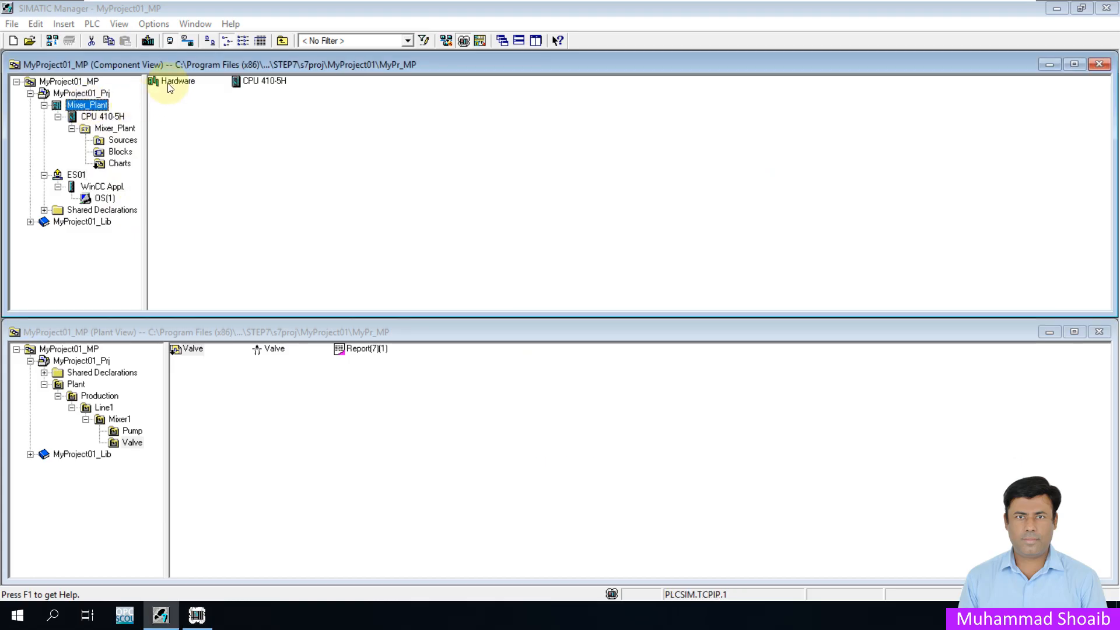
pyautogui.click(169, 83)
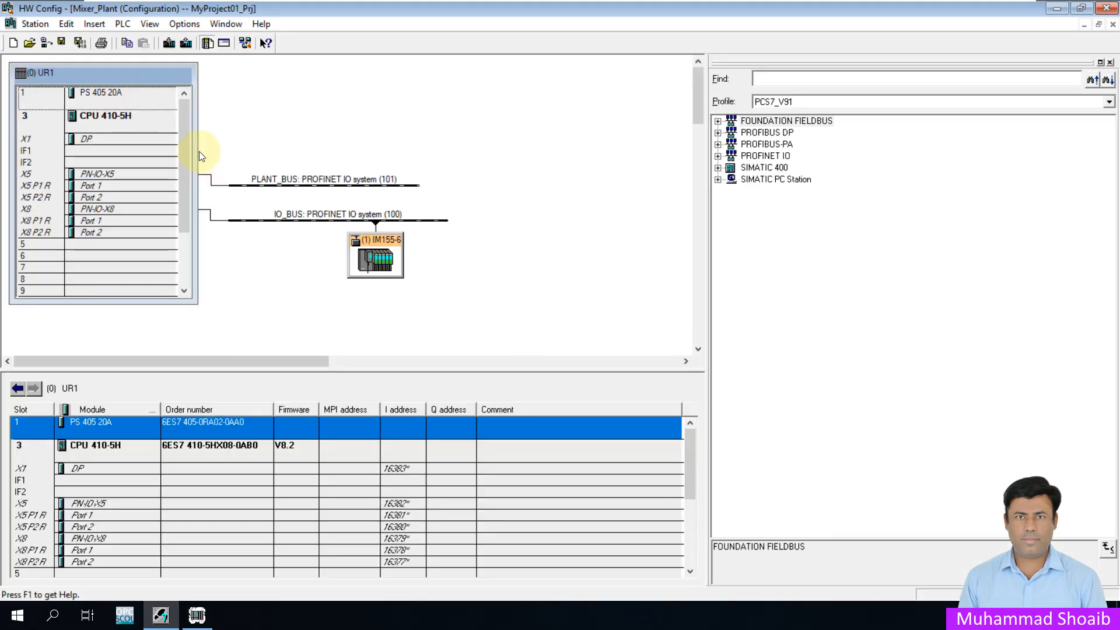
pyautogui.click(80, 44)
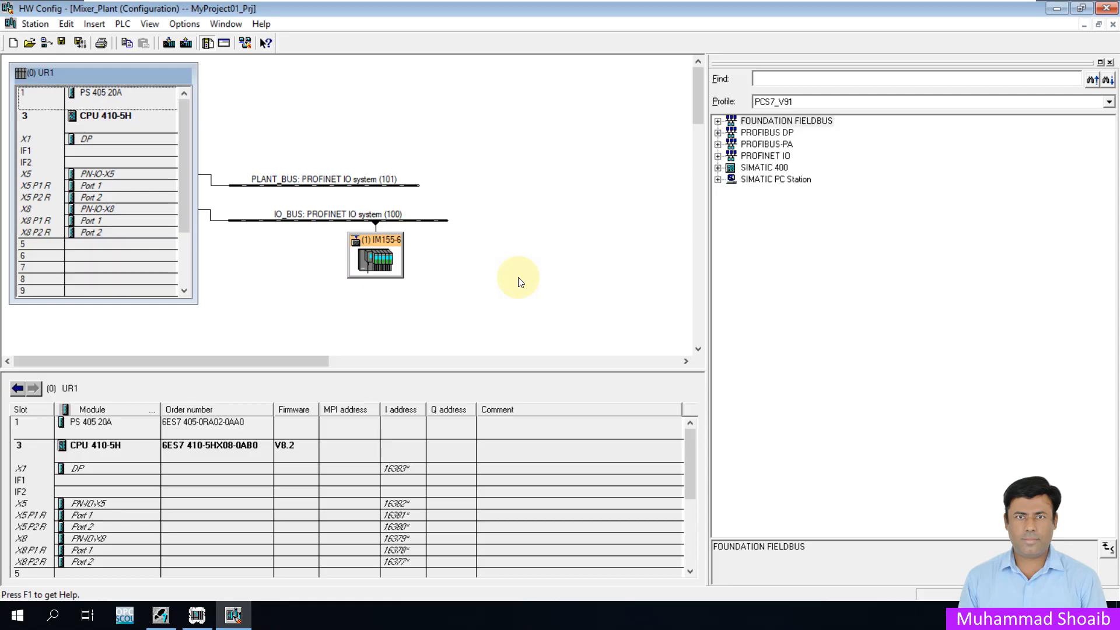
# Step: Download the hardware configuration to CPU 410-5H at 192.168.0.1 in STOP mode, restart the module, and close HW Config
pyautogui.click(168, 42)
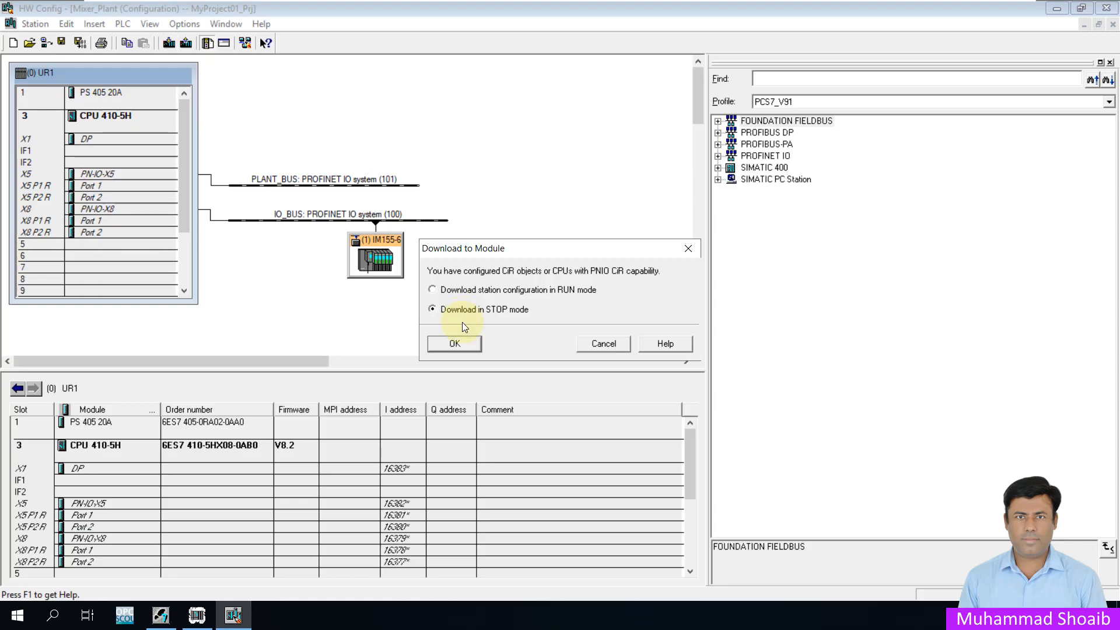
pyautogui.click(455, 344)
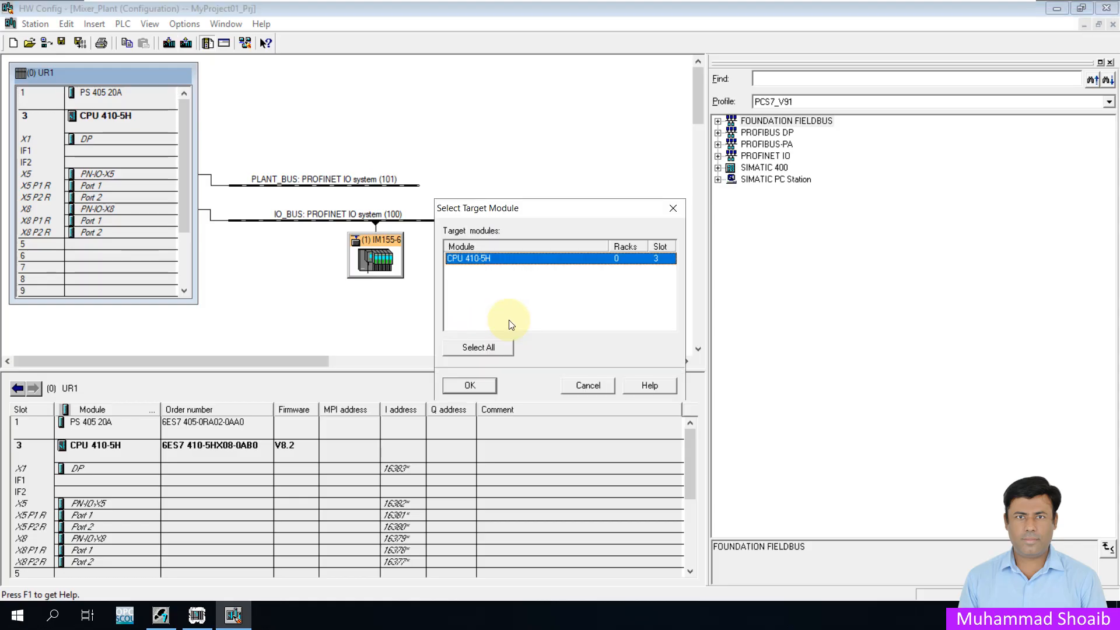
pyautogui.click(479, 388)
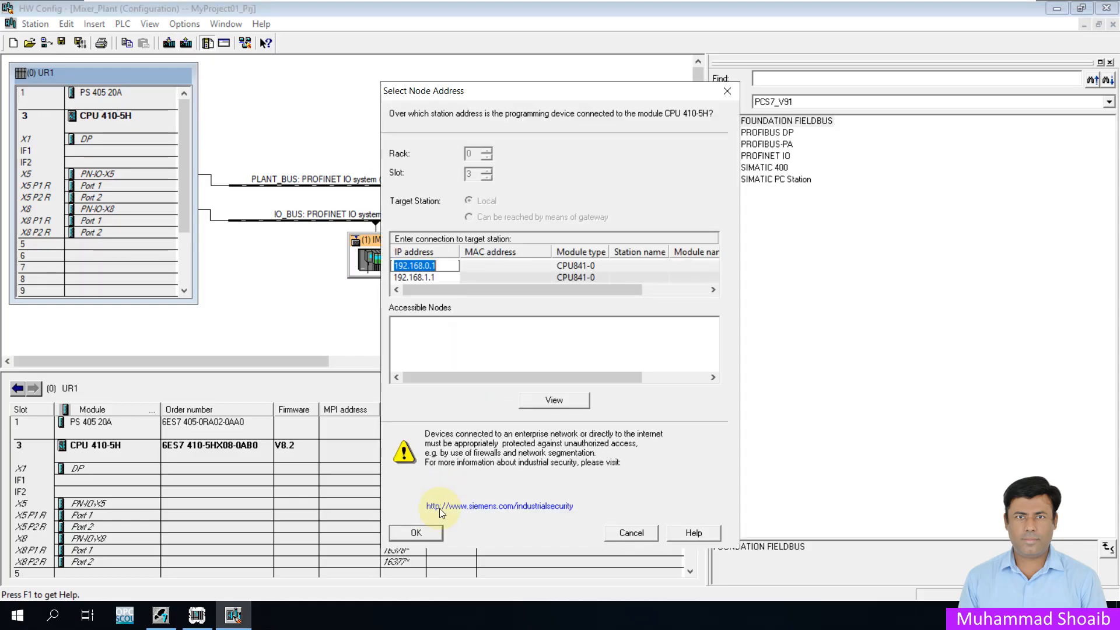
pyautogui.click(422, 531)
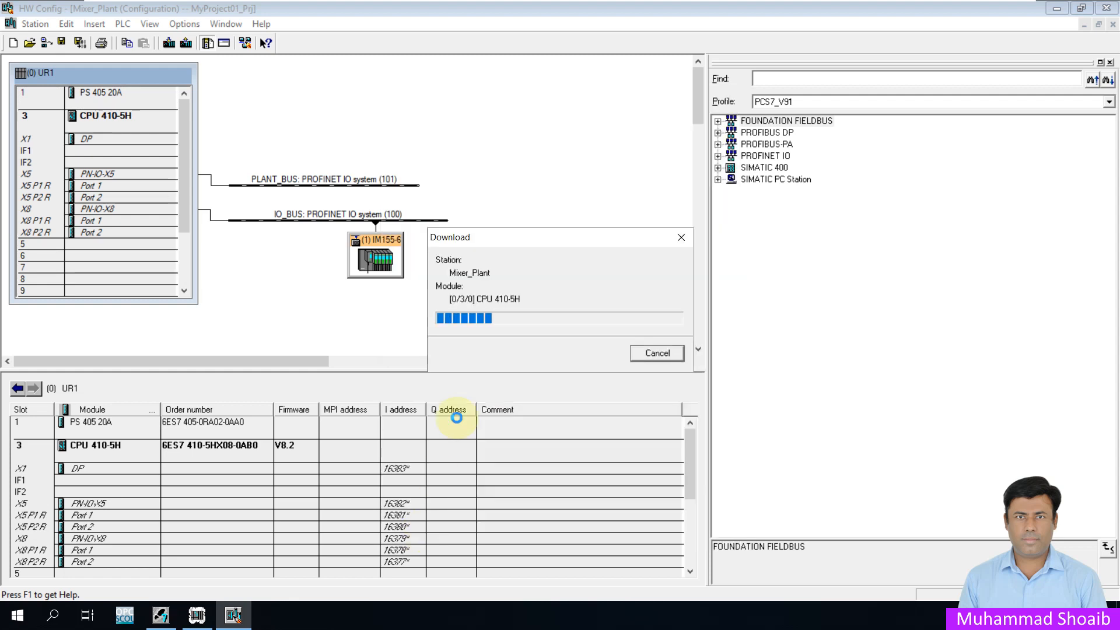
pyautogui.click(481, 378)
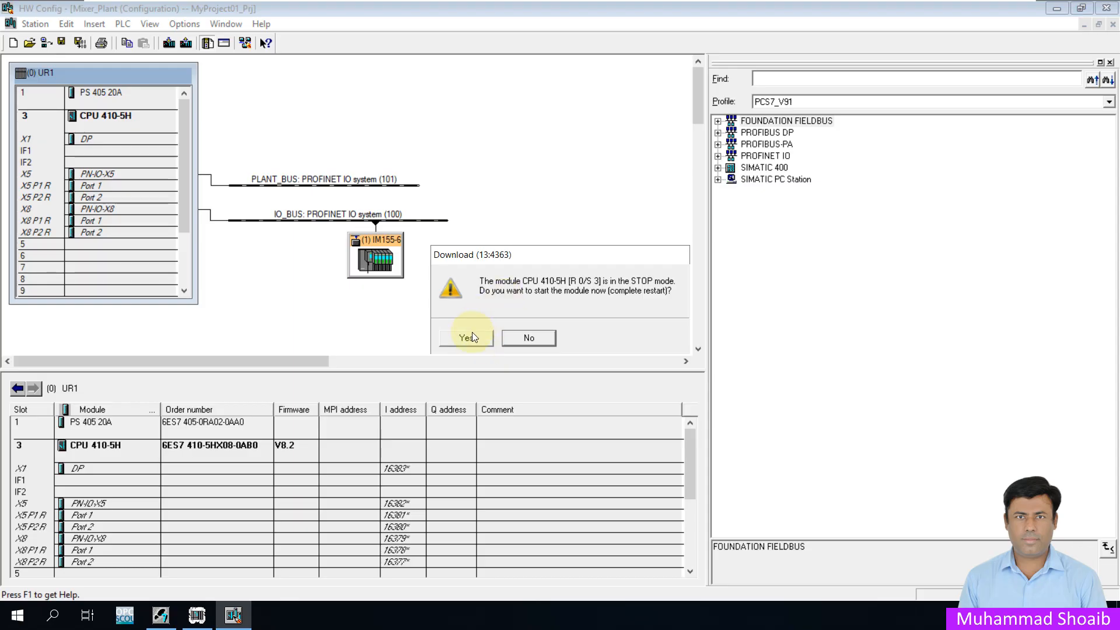
pyautogui.click(474, 339)
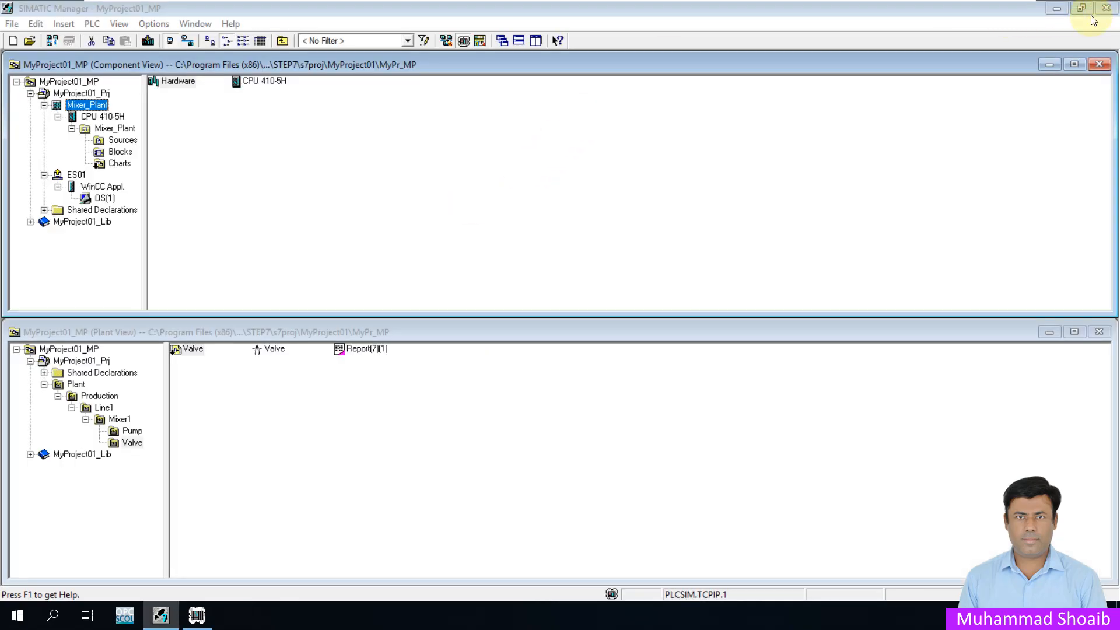
pyautogui.click(1106, 8)
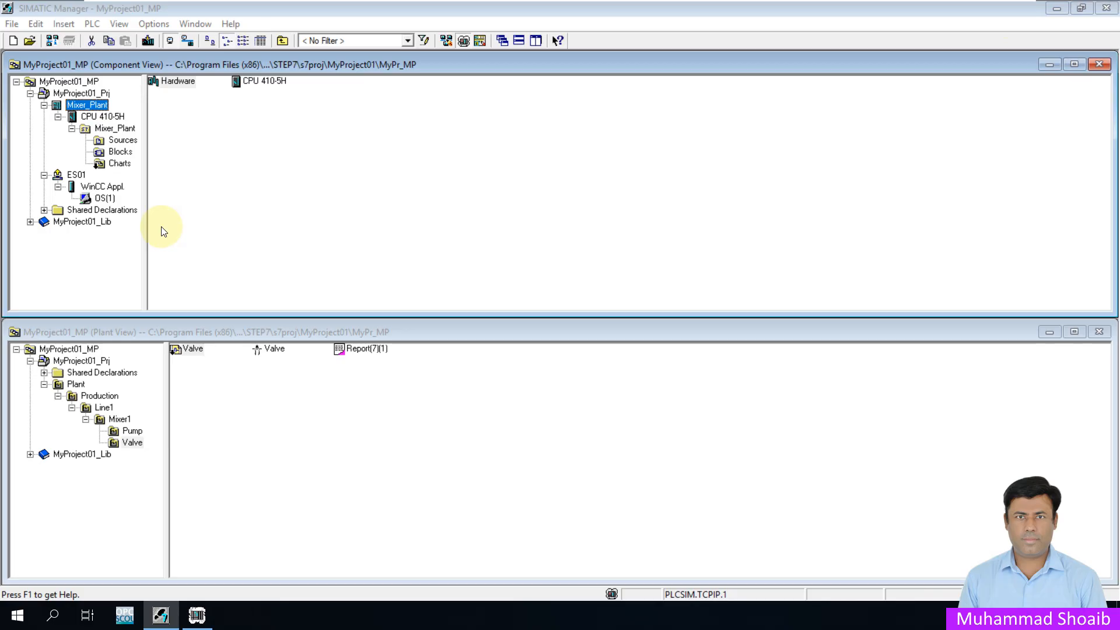
# Step: Download the Mixer_Plant charts to the CPU as an entire program, restart the CPU, and close the log
pyautogui.click(118, 164)
pyautogui.rightClick(118, 166)
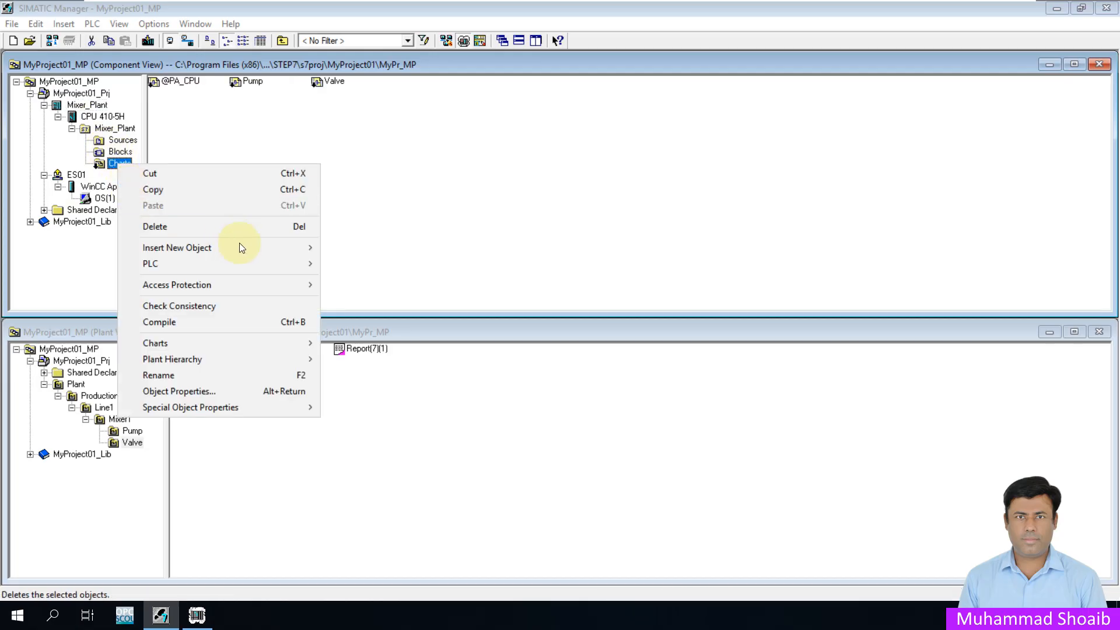
pyautogui.moveTo(278, 266)
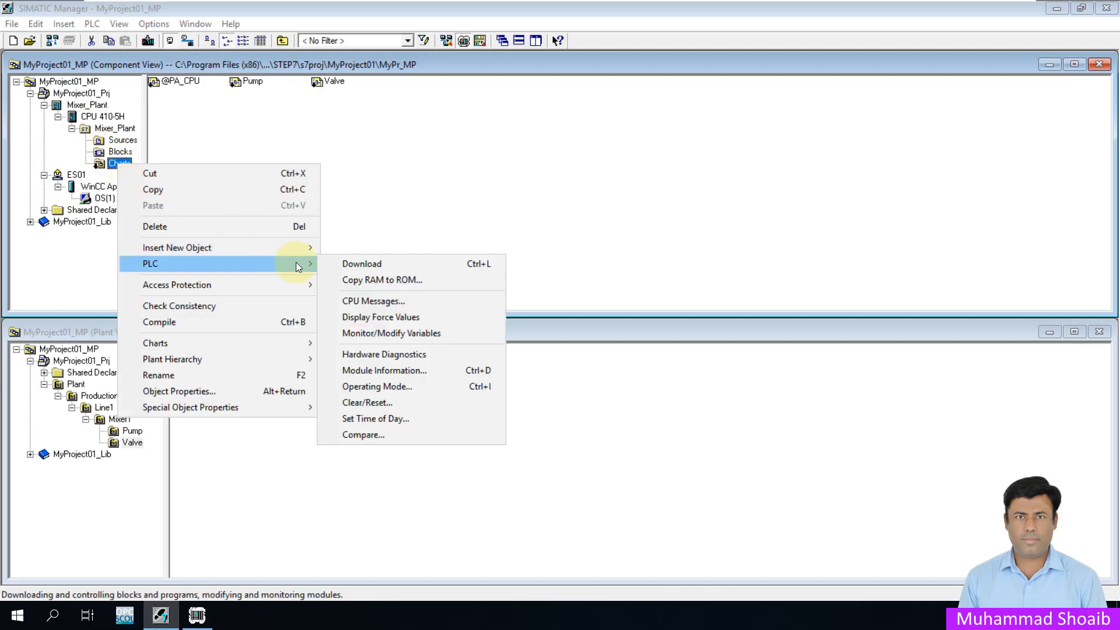
pyautogui.click(362, 264)
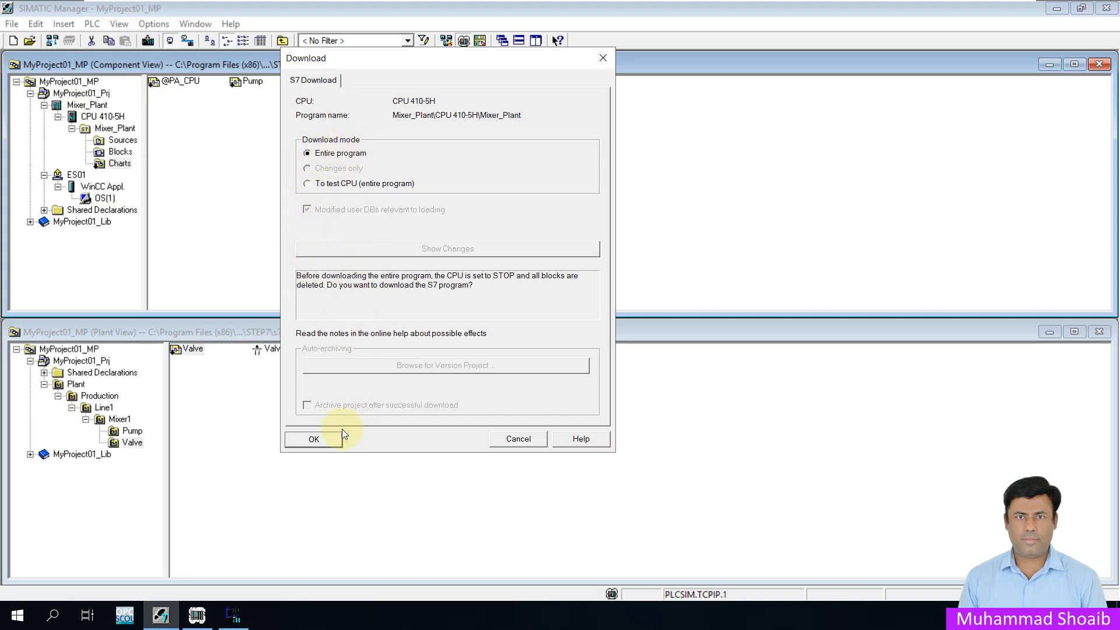
pyautogui.click(302, 439)
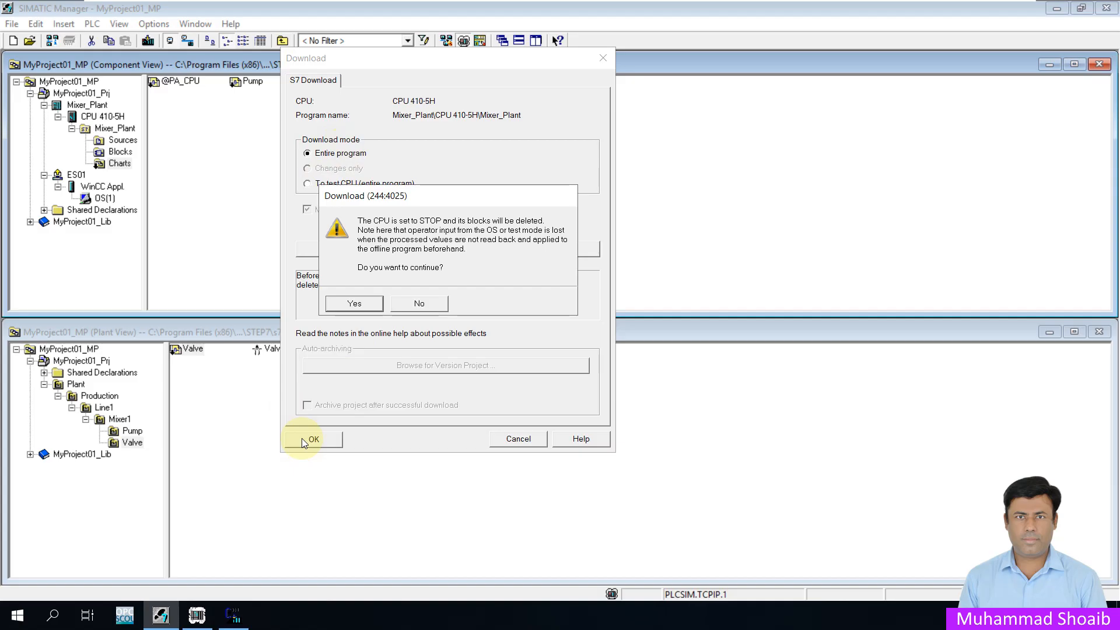
pyautogui.click(354, 303)
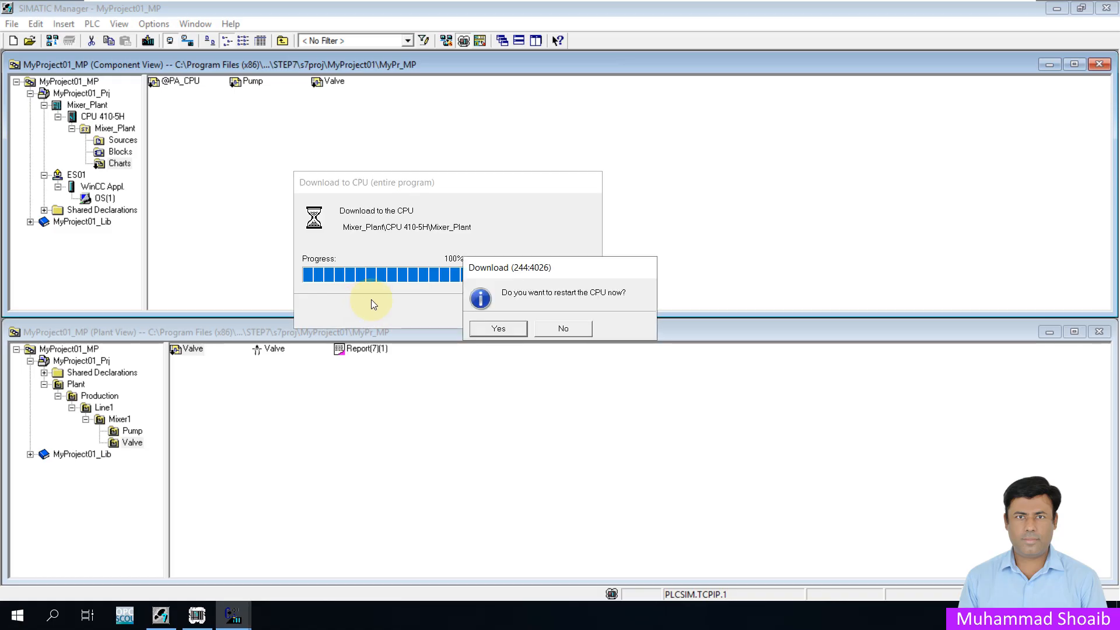
pyautogui.click(508, 330)
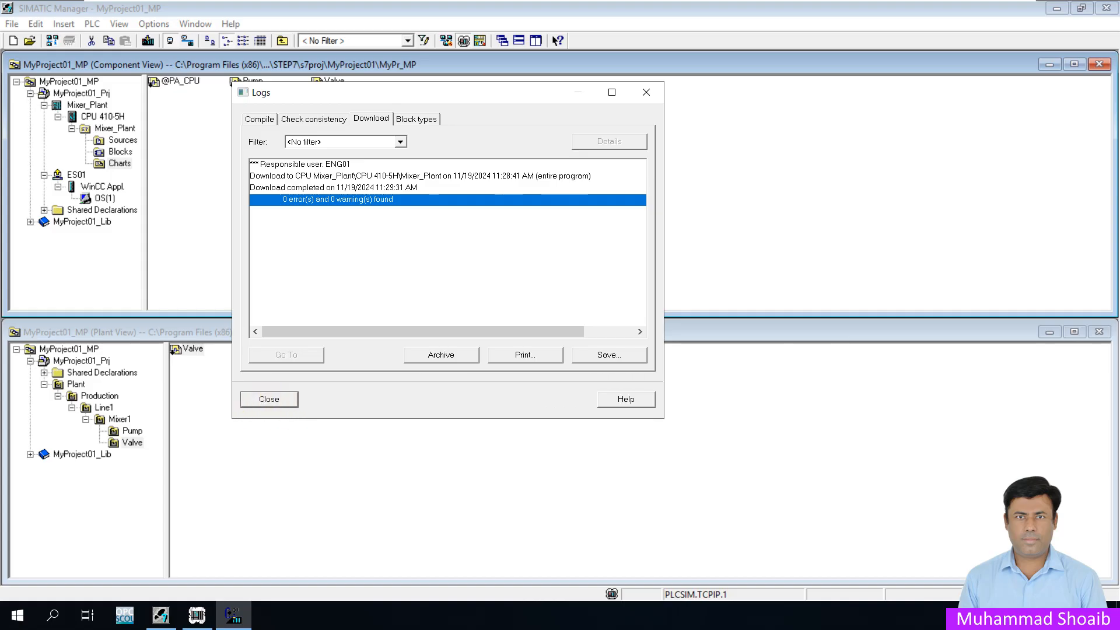
pyautogui.click(269, 399)
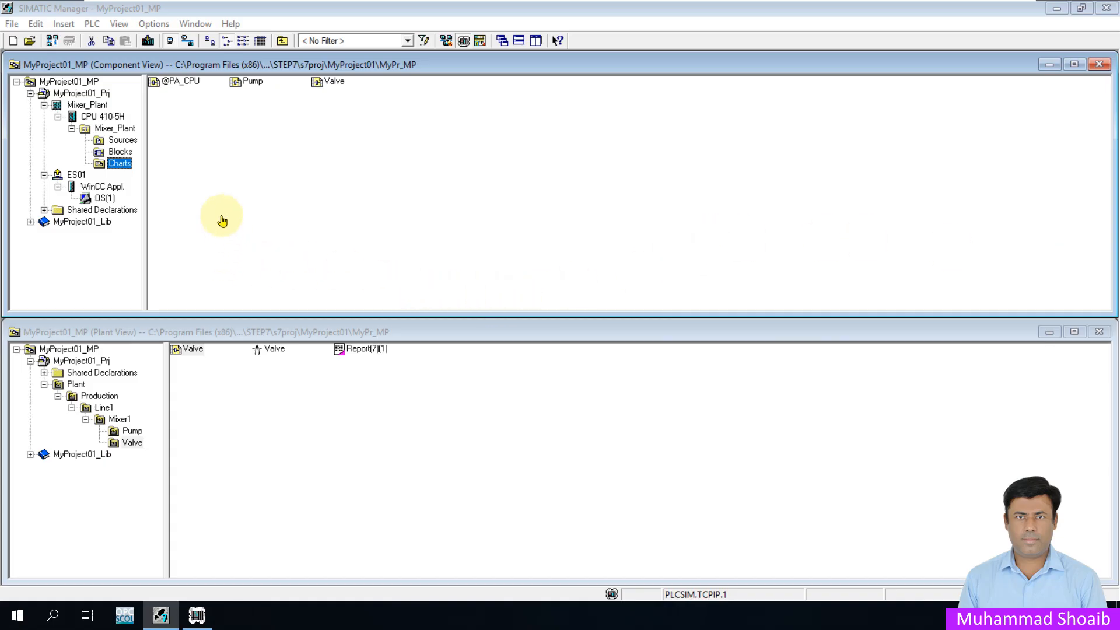
# Step: Start compiling operator station OS(1), keeping area Line1 assigned to it, and proceed to the network connection selection
pyautogui.click(104, 199)
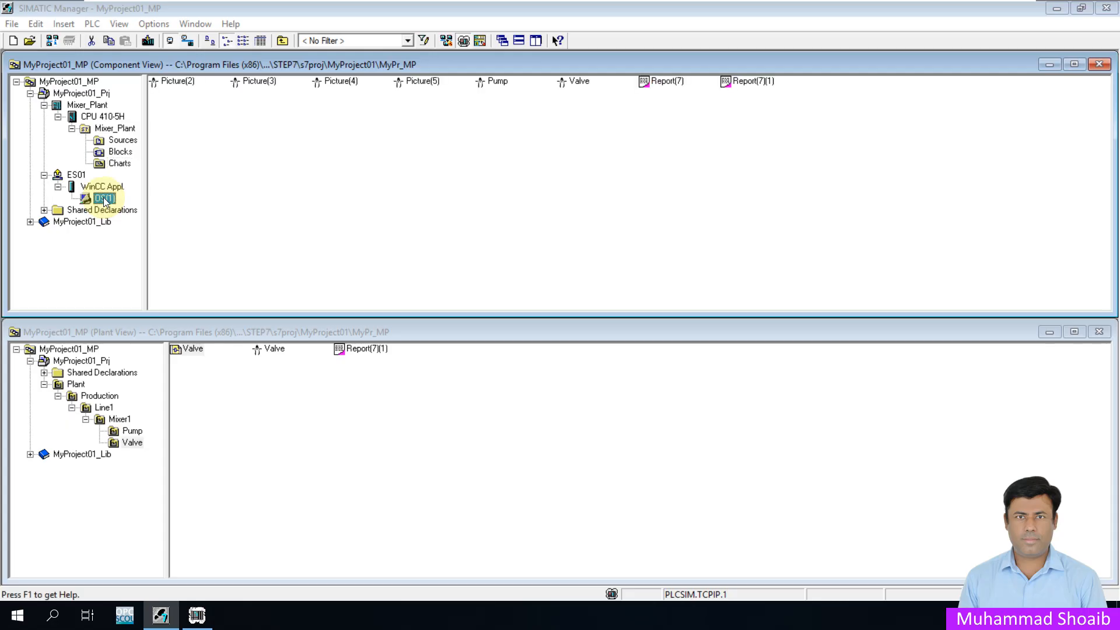
pyautogui.rightClick(104, 199)
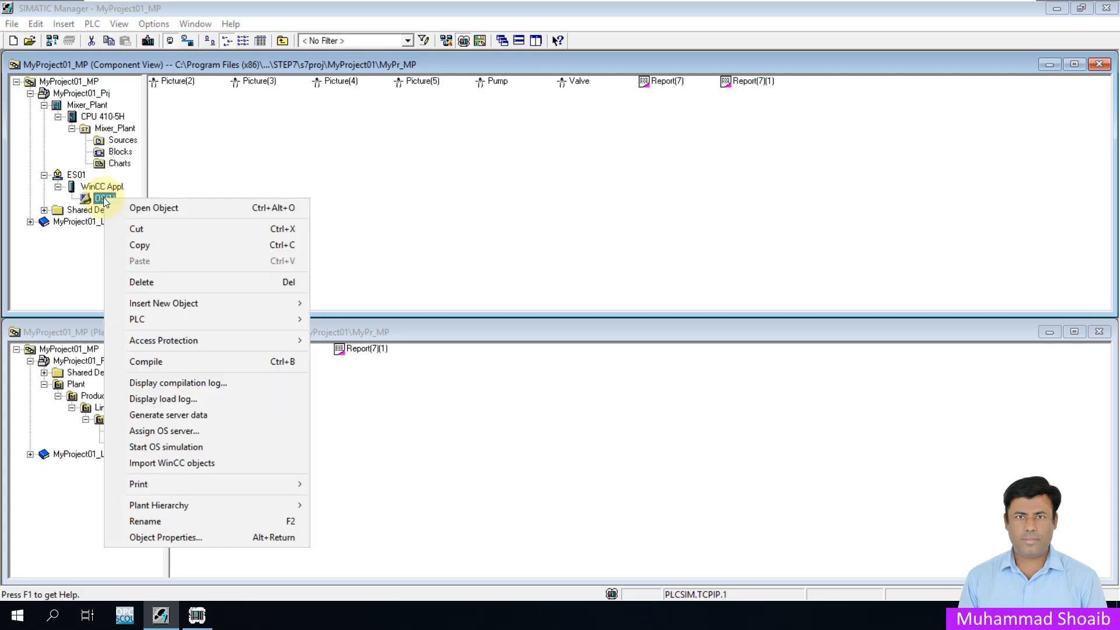
pyautogui.click(171, 362)
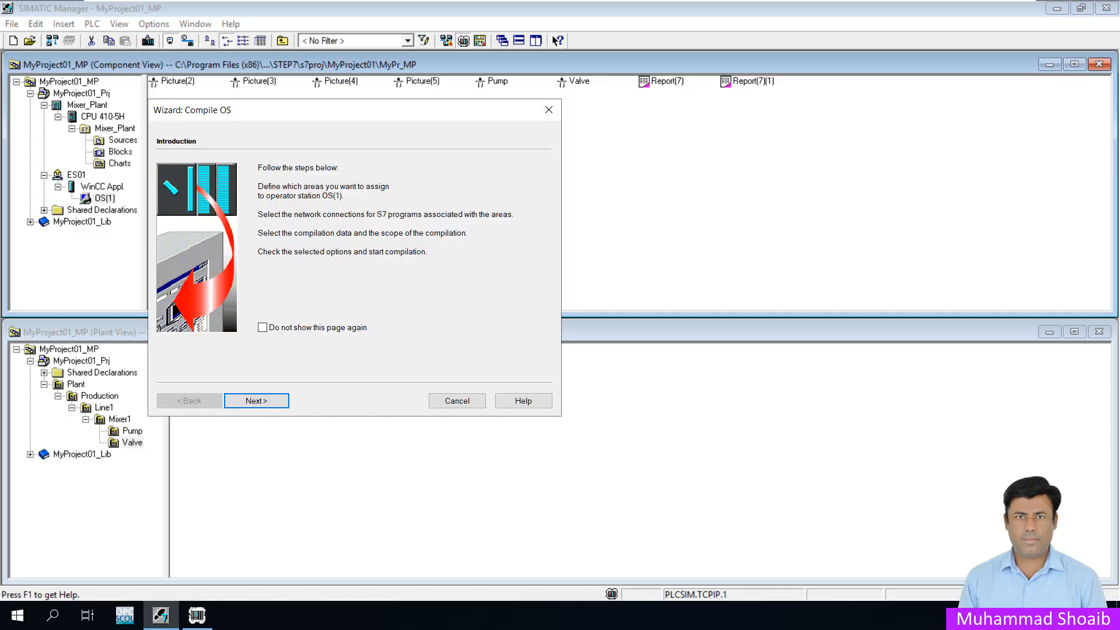
pyautogui.click(269, 401)
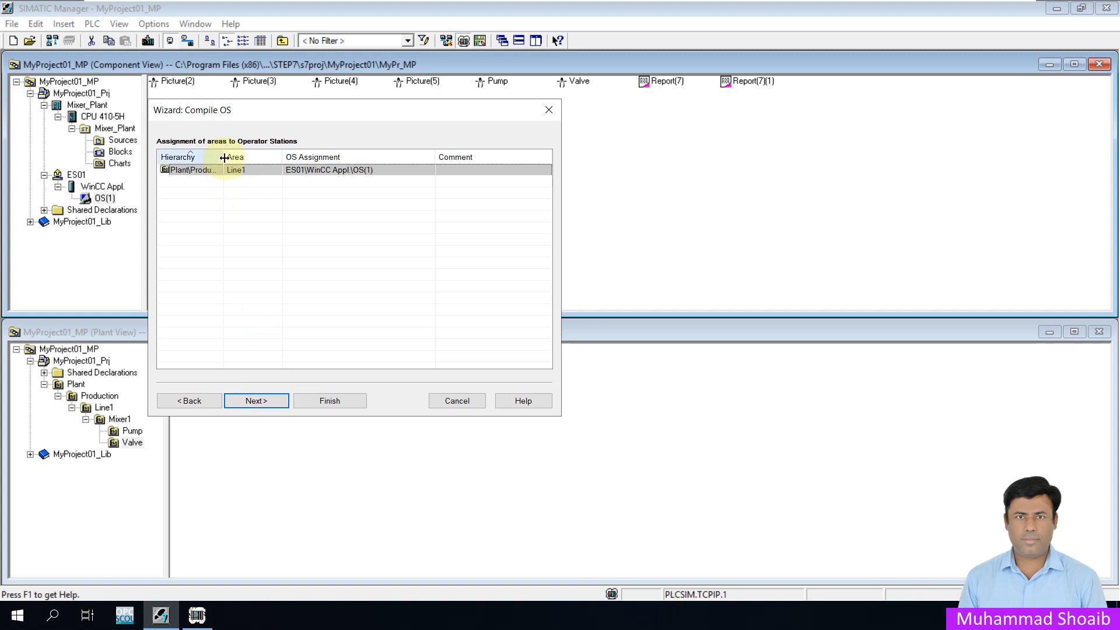
pyautogui.click(255, 402)
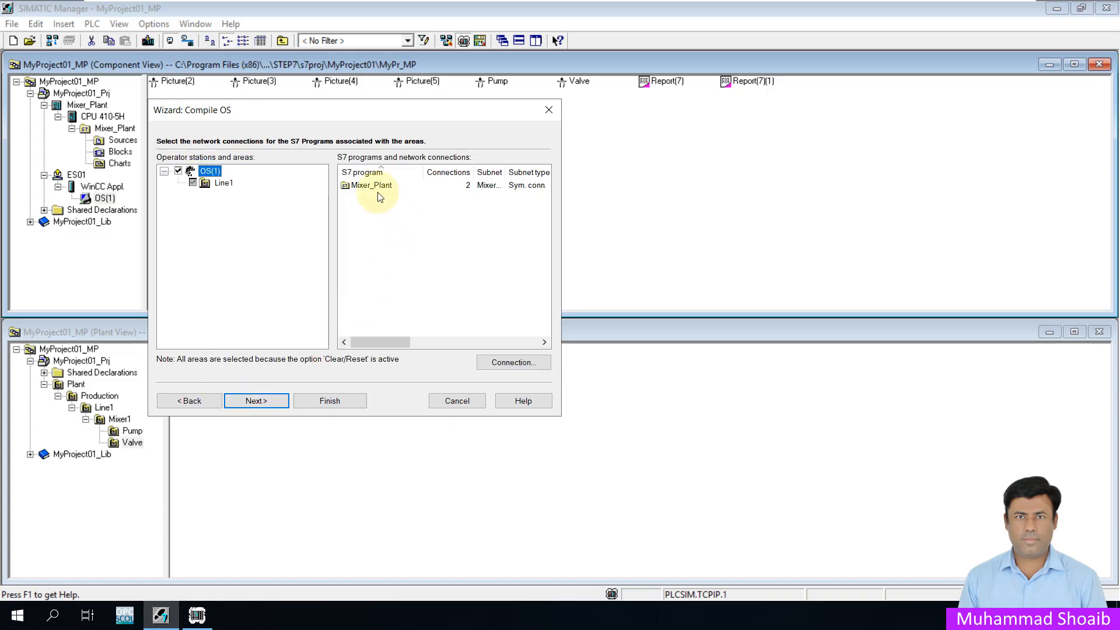
# Step: Set the Mixer_Plant S7 program's network connection to the PLANT_BUS TCP/IP connection at 192.168.0.1
pyautogui.click(356, 186)
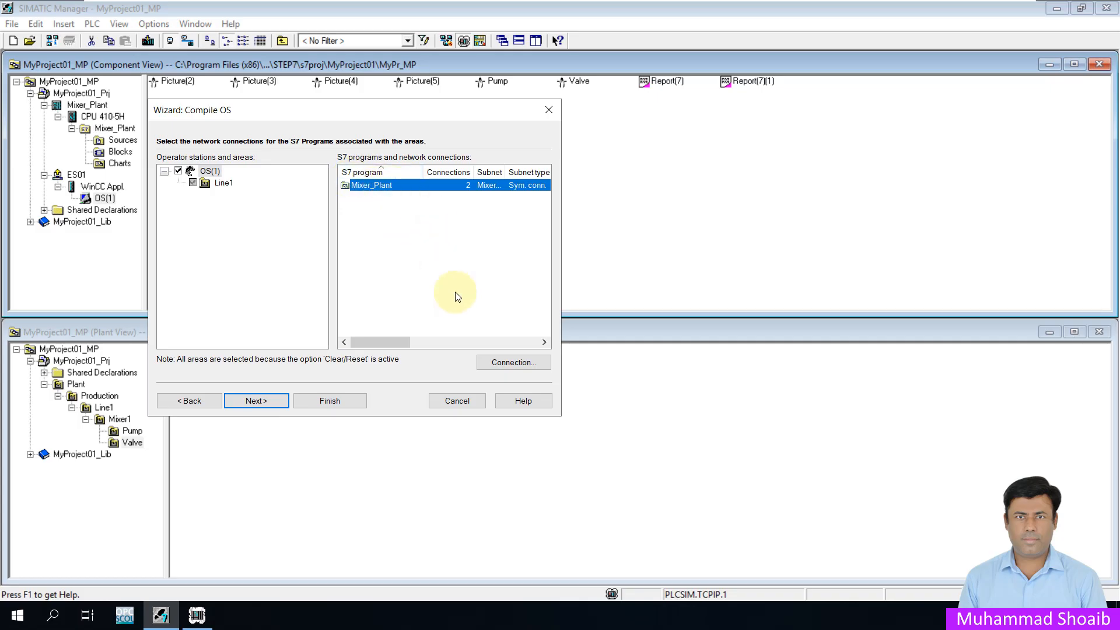
pyautogui.click(504, 363)
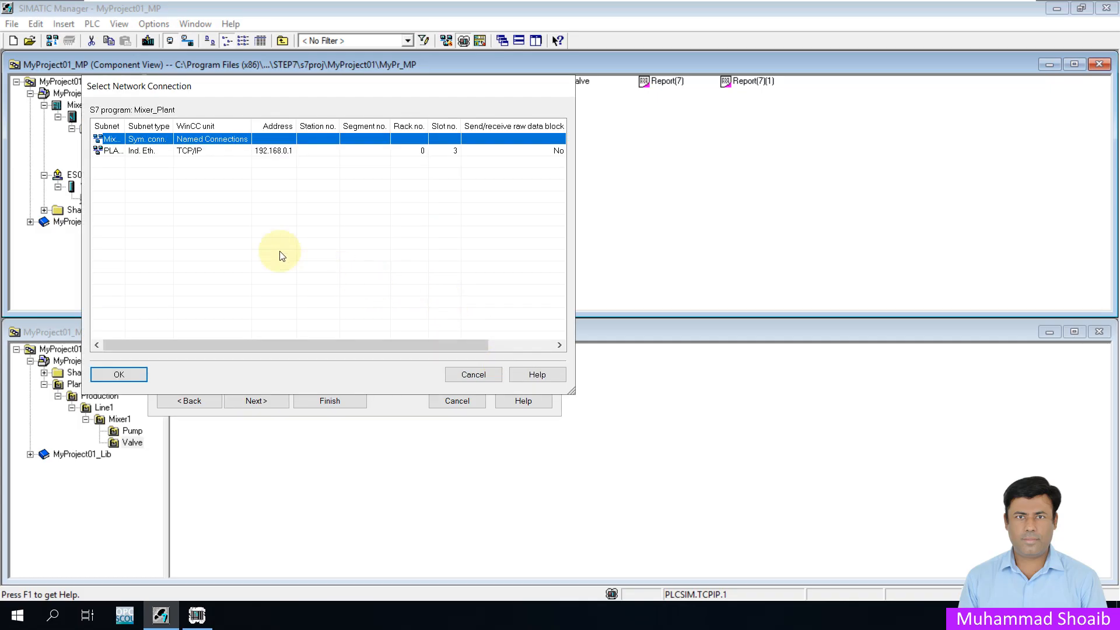
pyautogui.moveTo(124, 126); pyautogui.dragTo(189, 127)
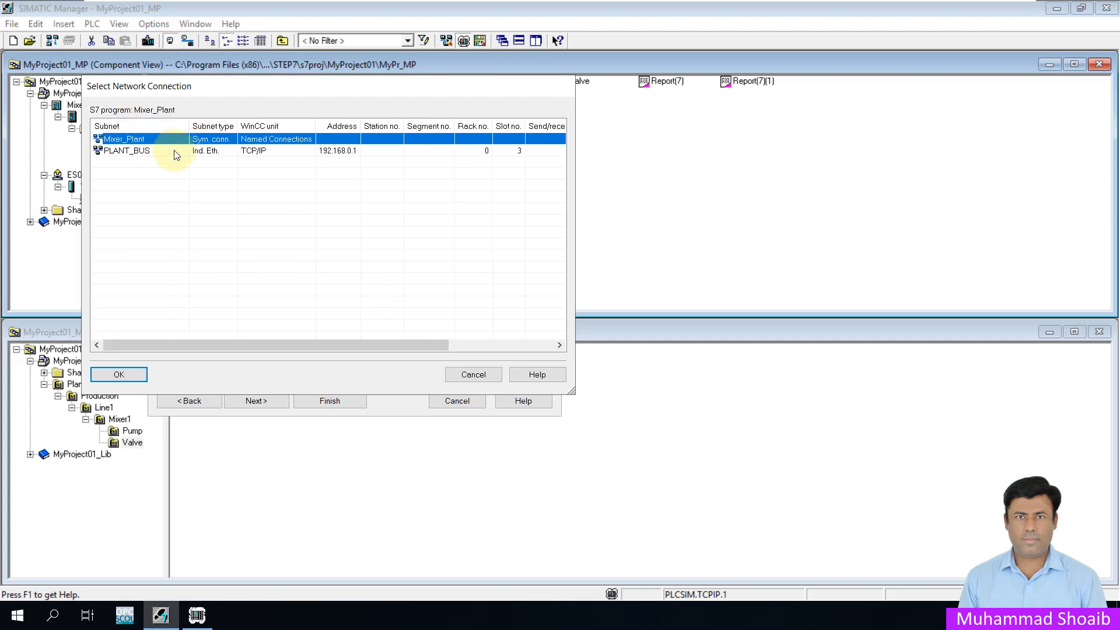
pyautogui.click(171, 151)
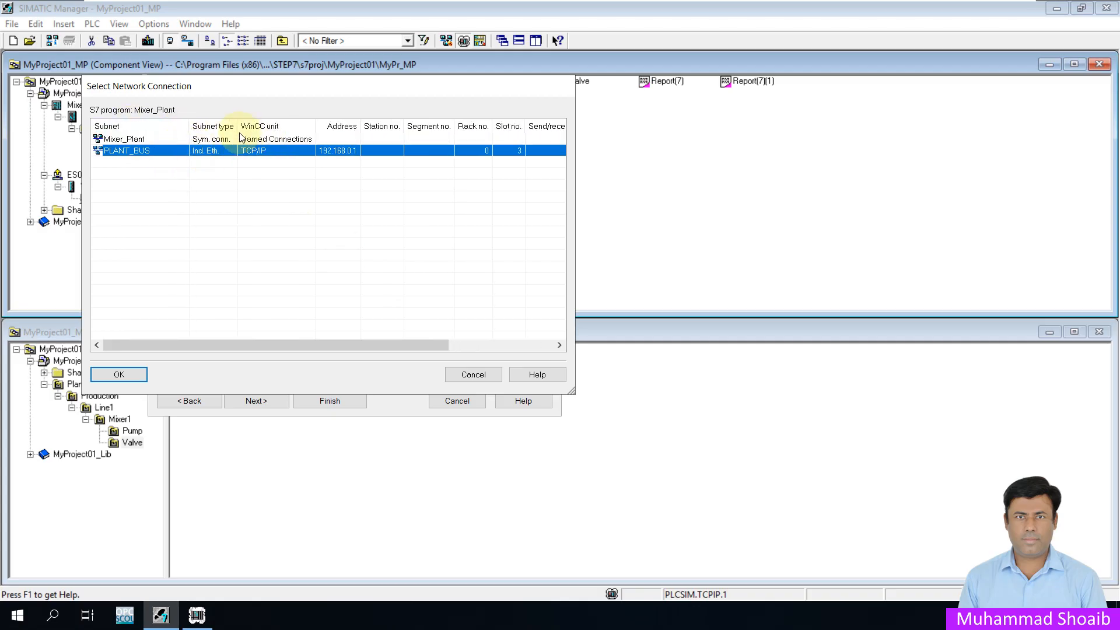
pyautogui.moveTo(237, 126); pyautogui.dragTo(266, 129)
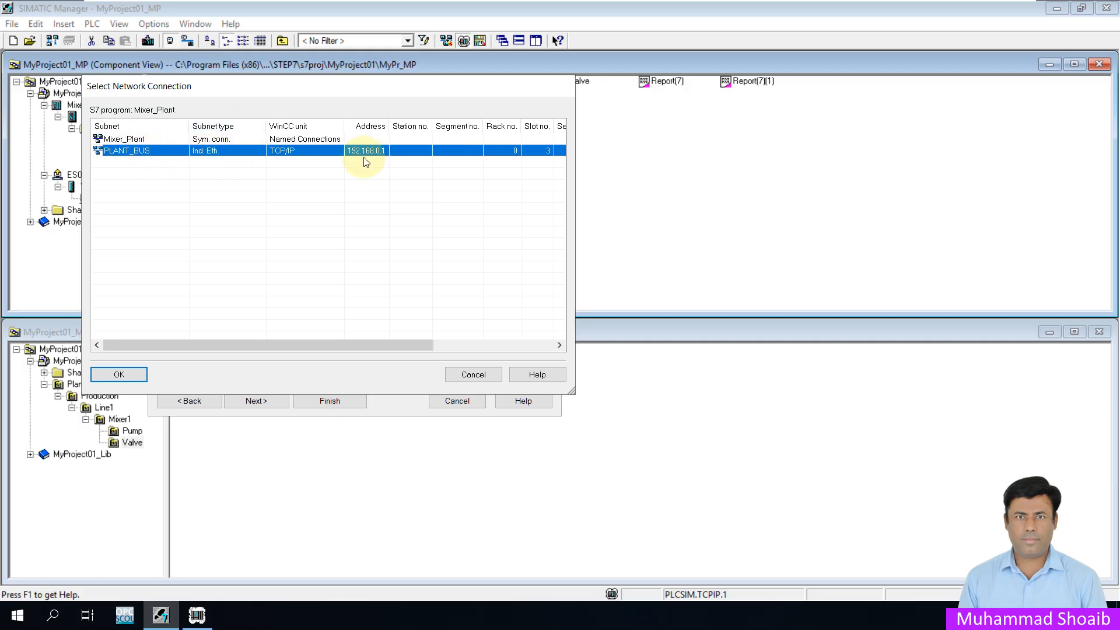
pyautogui.click(119, 374)
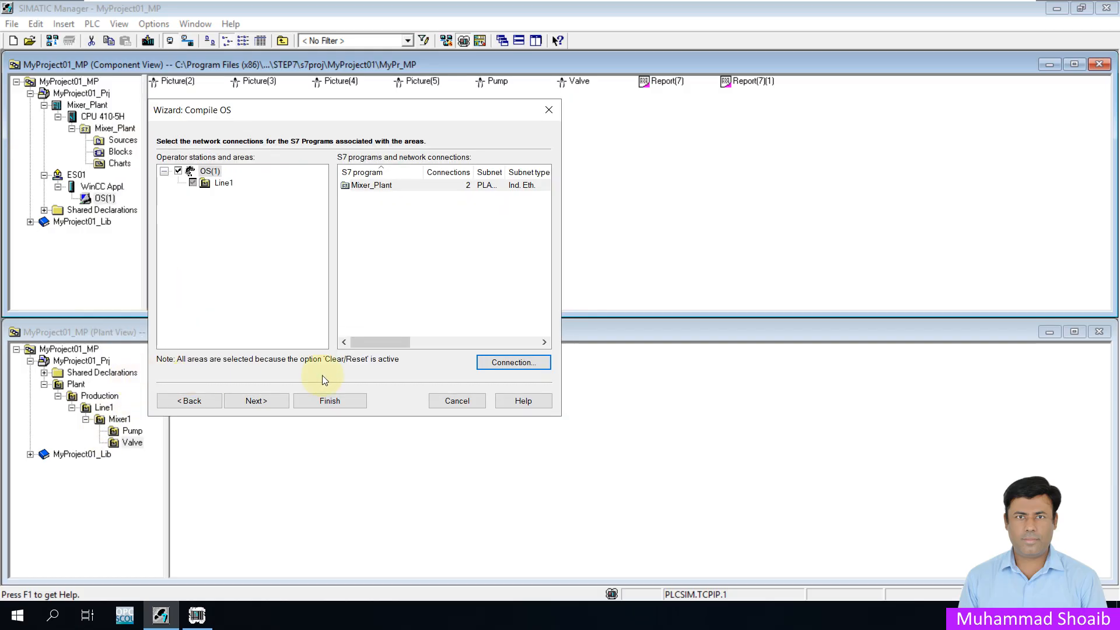
# Step: Compile the entire OS with memory reset, including the picture tree, and dismiss the completion message
pyautogui.click(257, 402)
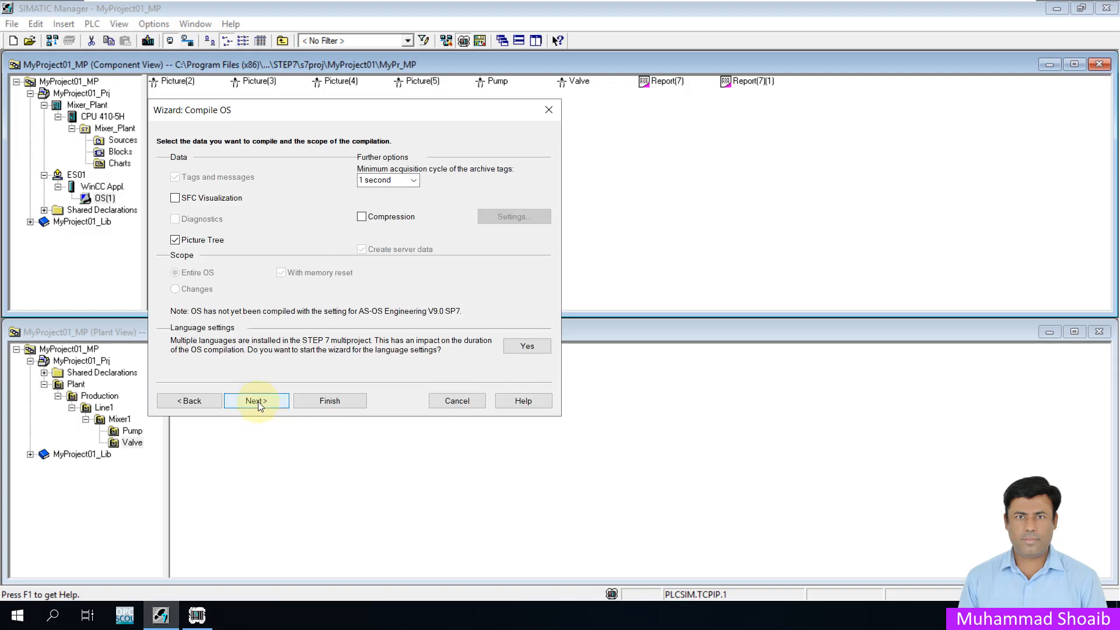
pyautogui.click(257, 401)
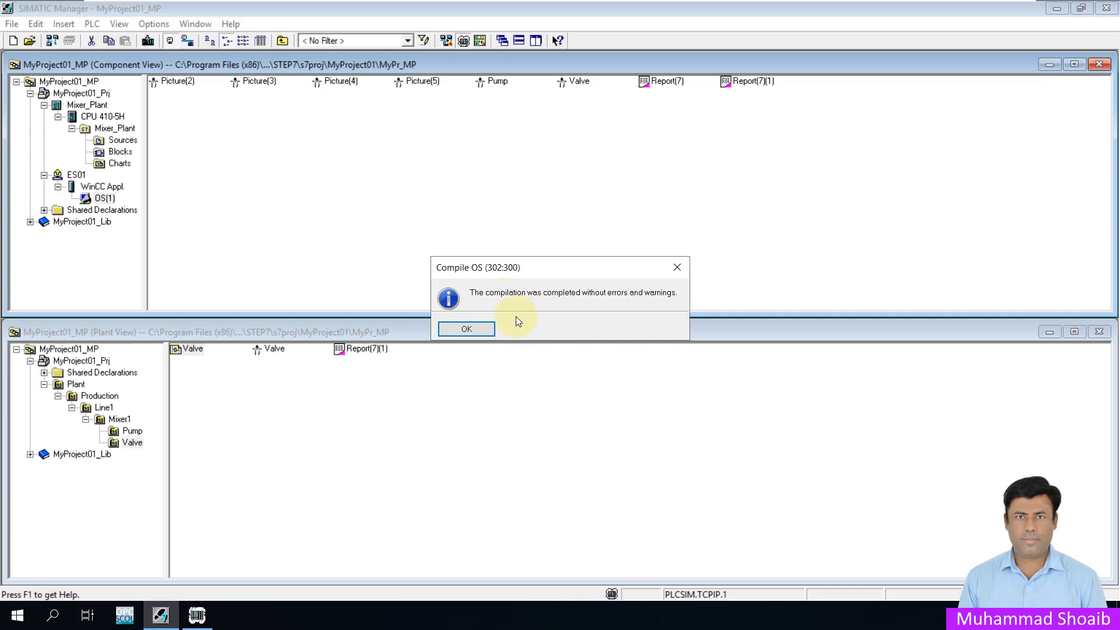
pyautogui.click(470, 330)
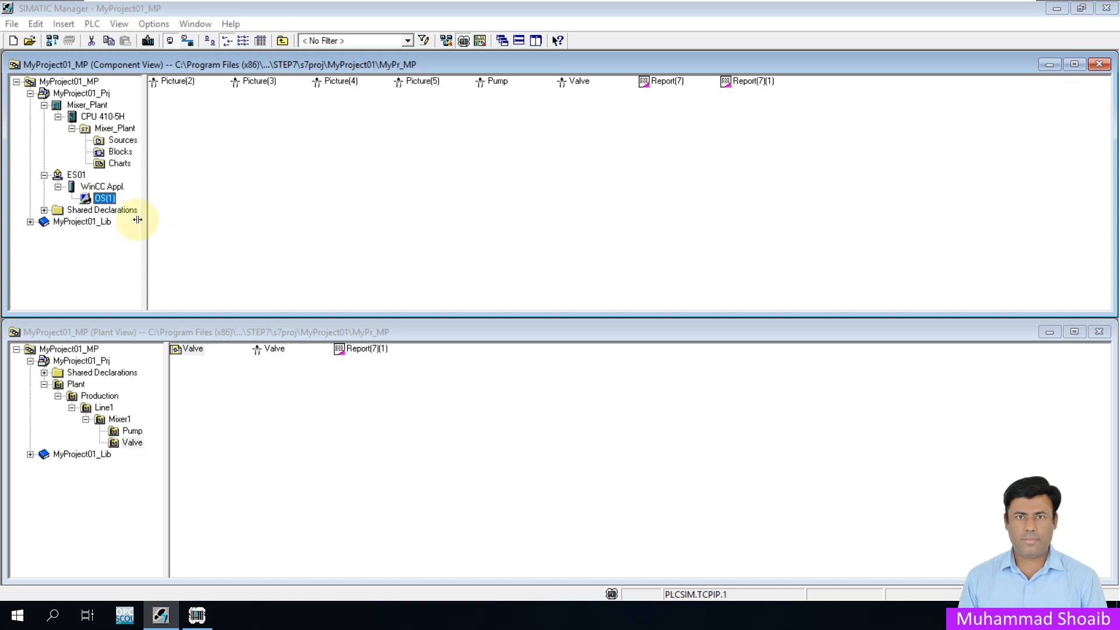
# Step: Open OS(1) in WinCC Explorer and list the Graphics Designer pictures
pyautogui.rightClick(100, 199)
pyautogui.click(138, 207)
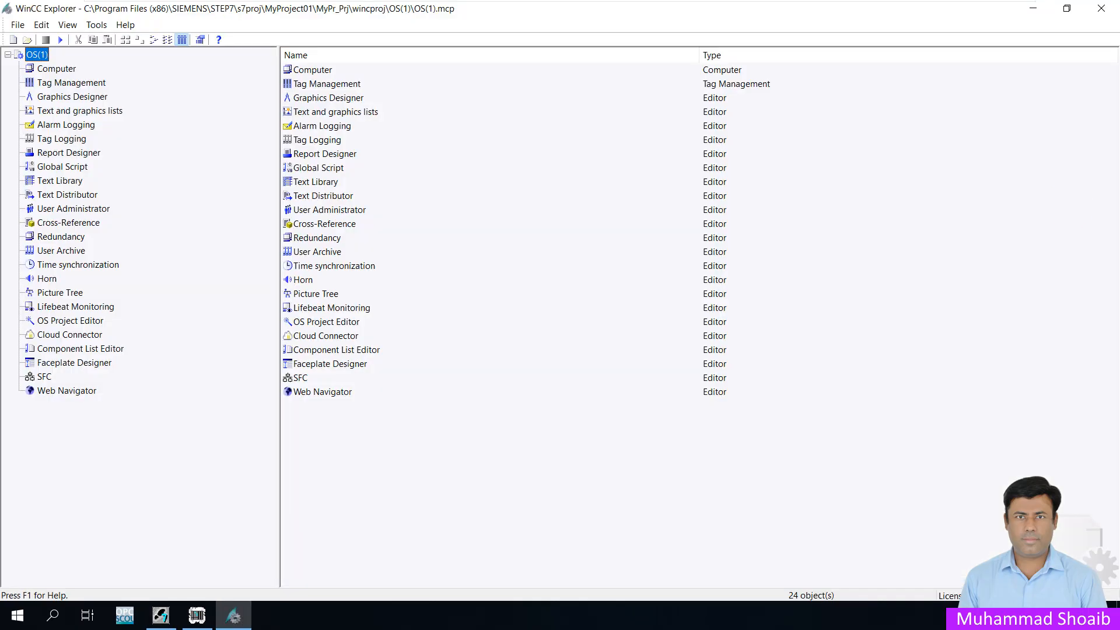
pyautogui.click(57, 100)
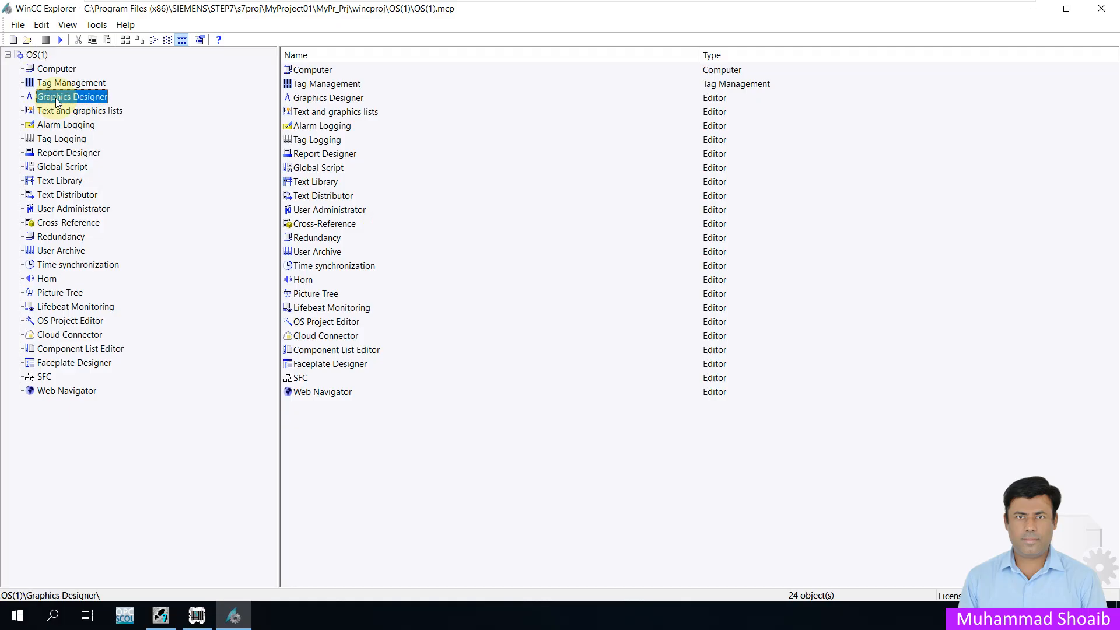
pyautogui.doubleClick(56, 100)
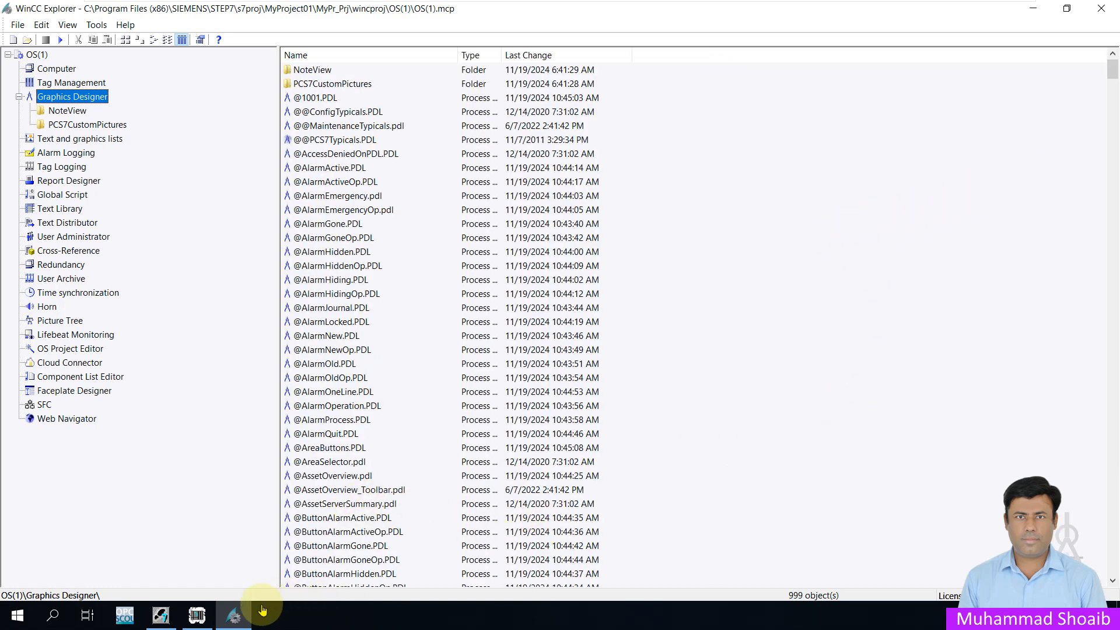
pyautogui.moveTo(159, 619)
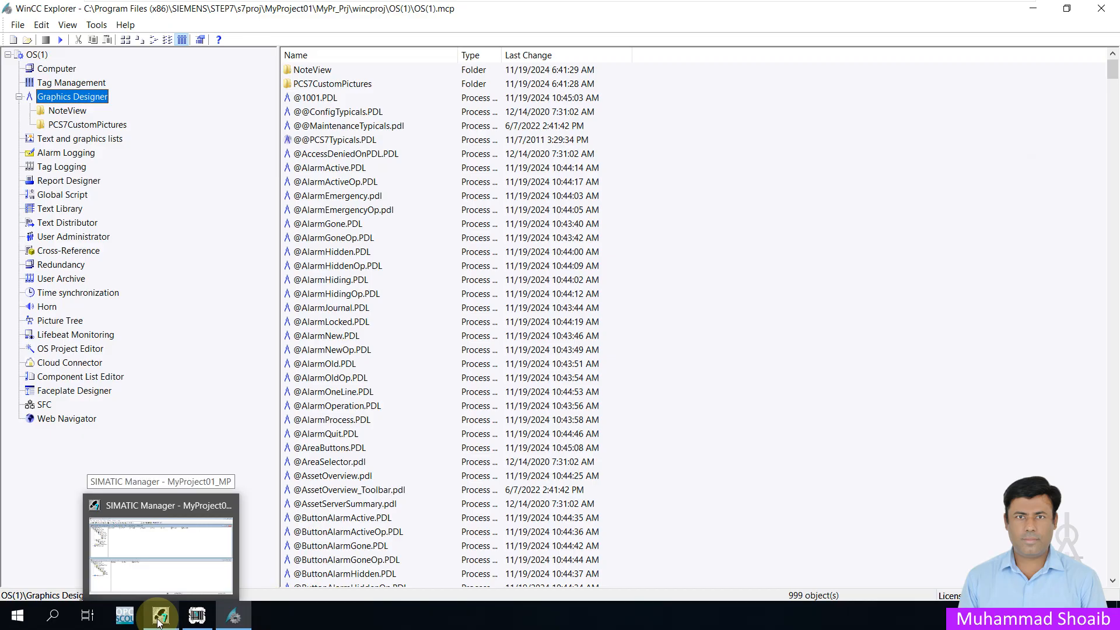
# Step: Switch to SIMATIC Manager and rename the picture in the Mixer1 hierarchy folder as Mixer1
pyautogui.click(159, 622)
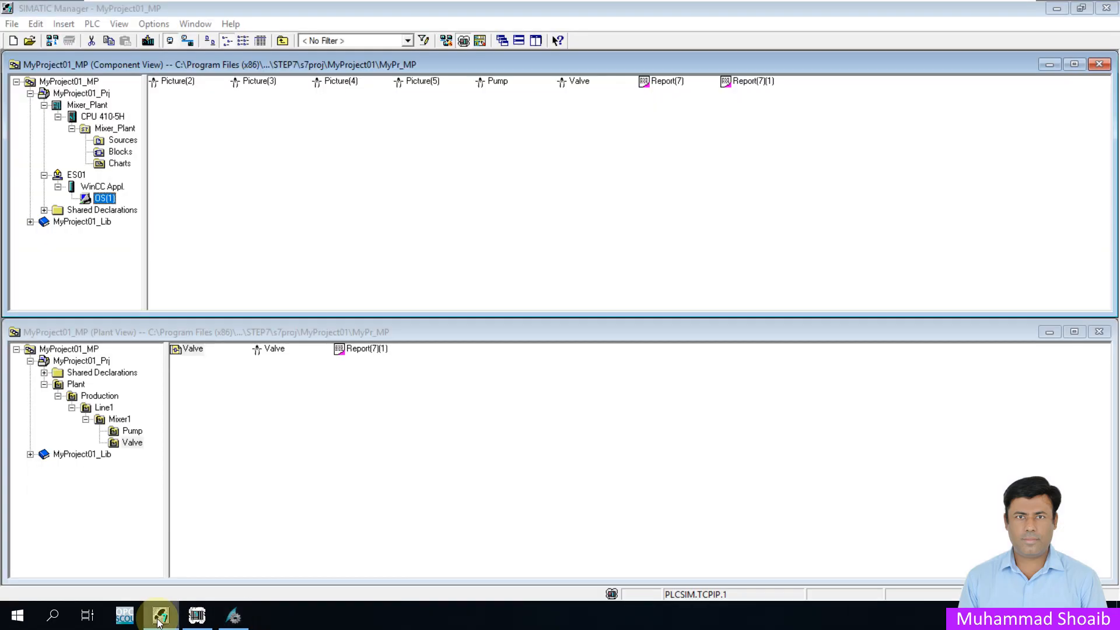
pyautogui.click(119, 420)
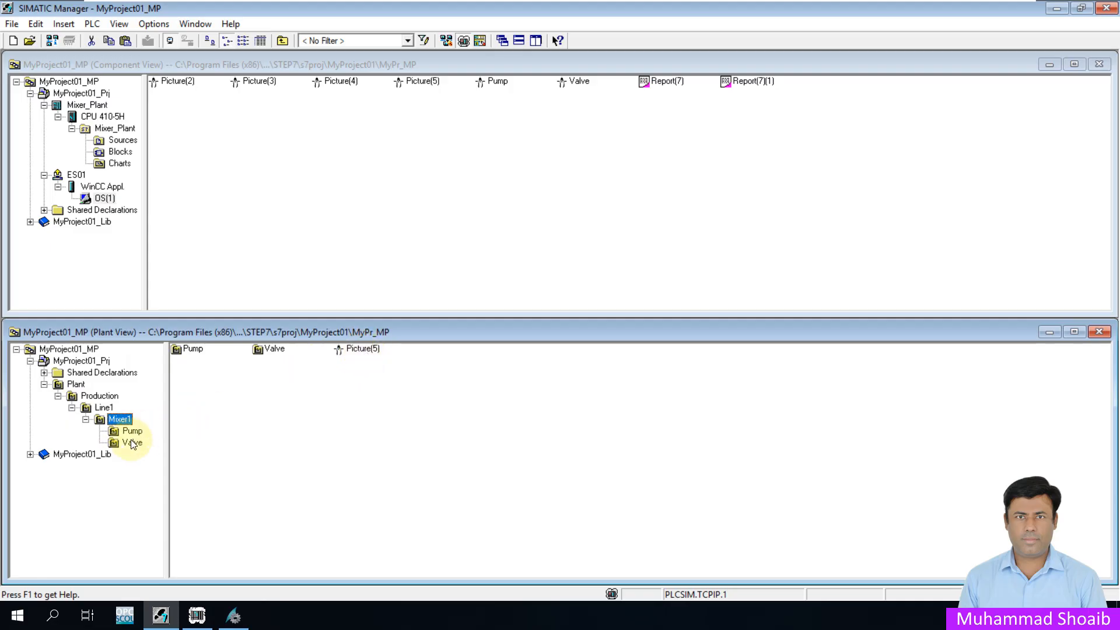
pyautogui.click(132, 443)
pyautogui.click(134, 432)
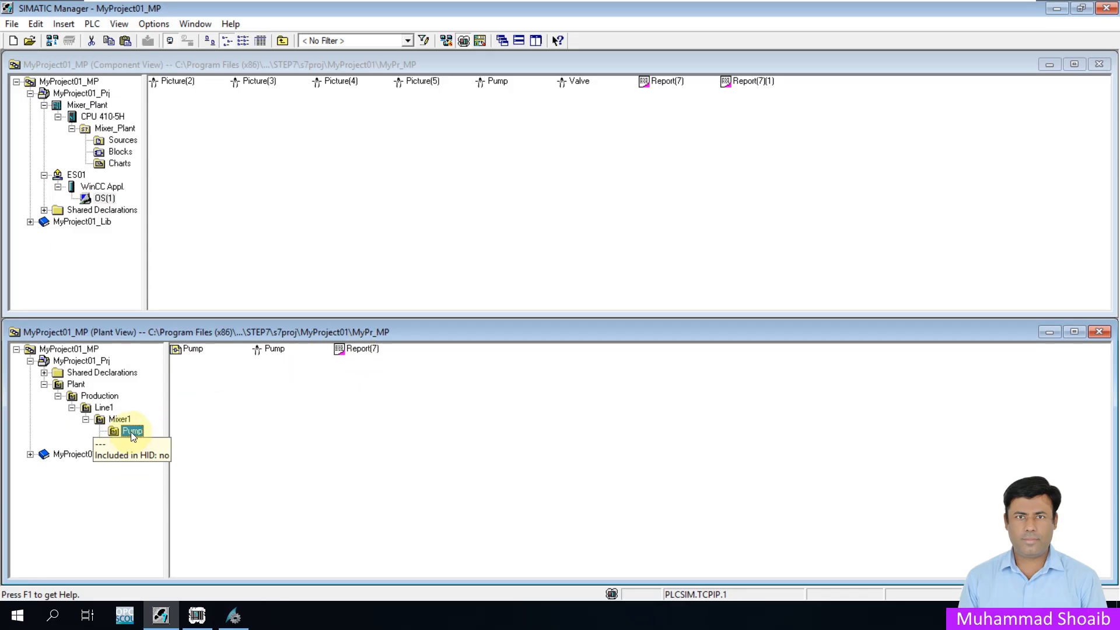
pyautogui.click(119, 421)
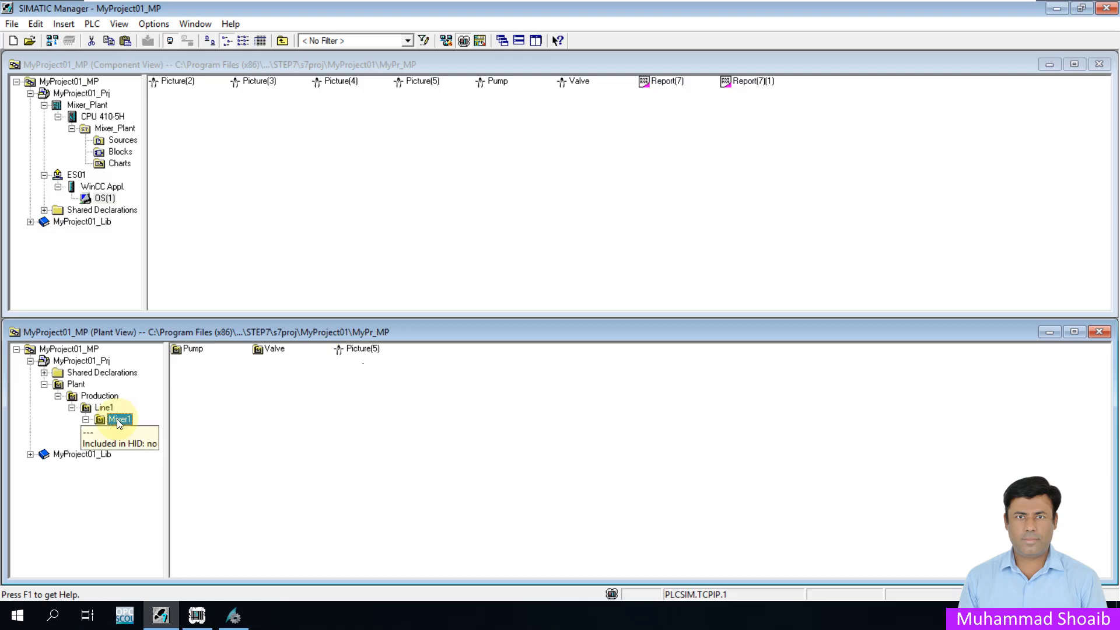
pyautogui.doubleClick(120, 421)
pyautogui.click(358, 350)
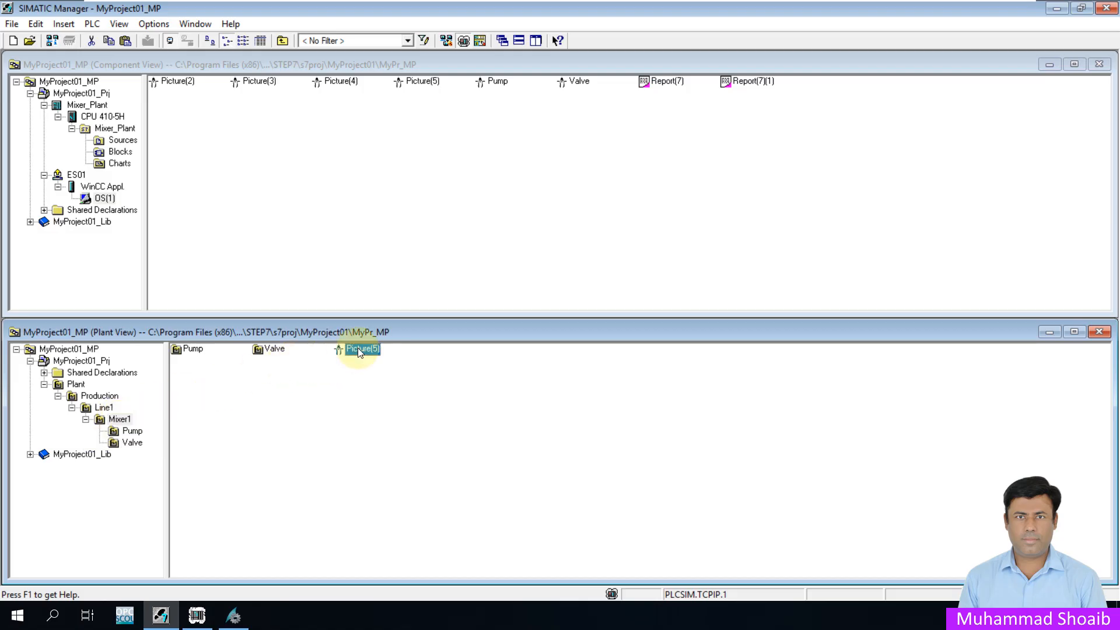
pyautogui.click(358, 349)
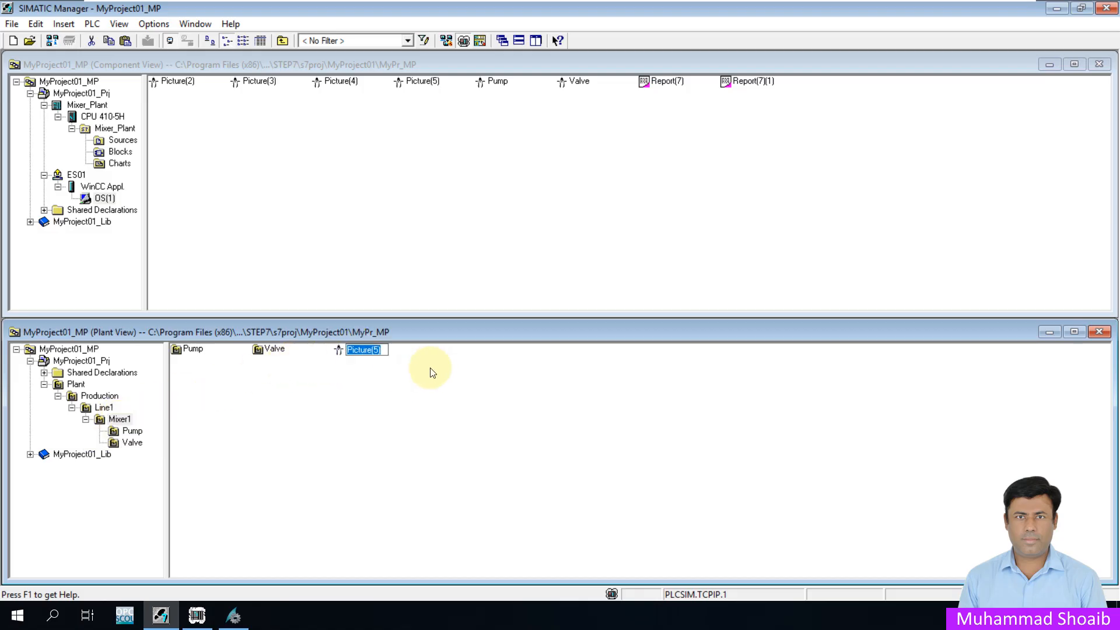
pyautogui.write('Mixe')
pyautogui.press('Return')
# Step: Rename the picture in the Line1 hierarchy folder as Line1
pyautogui.click(103, 408)
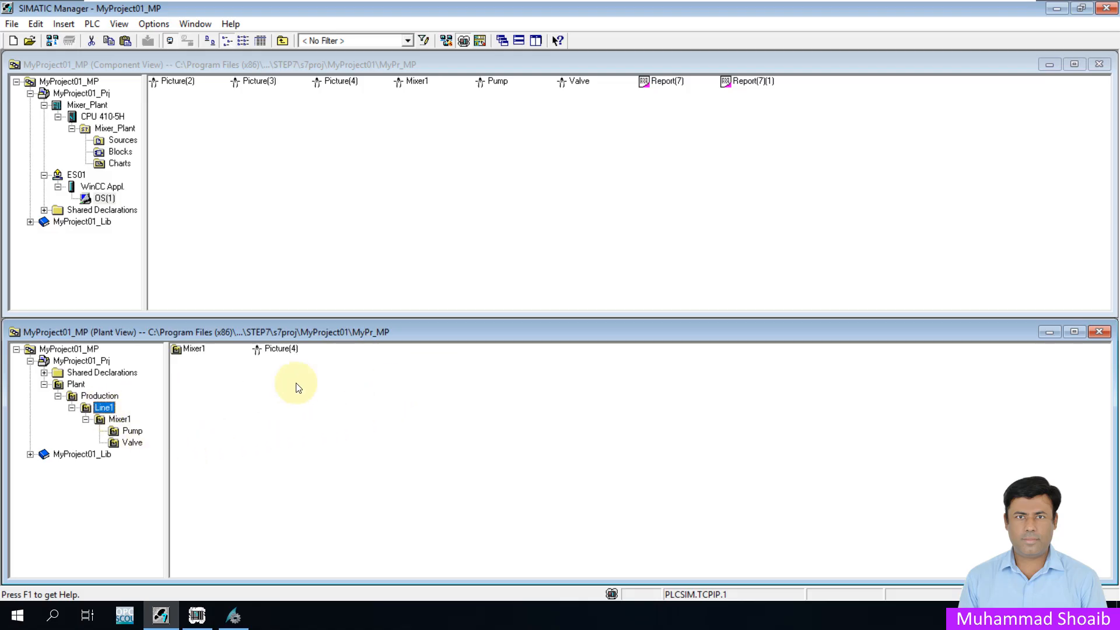
pyautogui.click(283, 350)
pyautogui.click(283, 350)
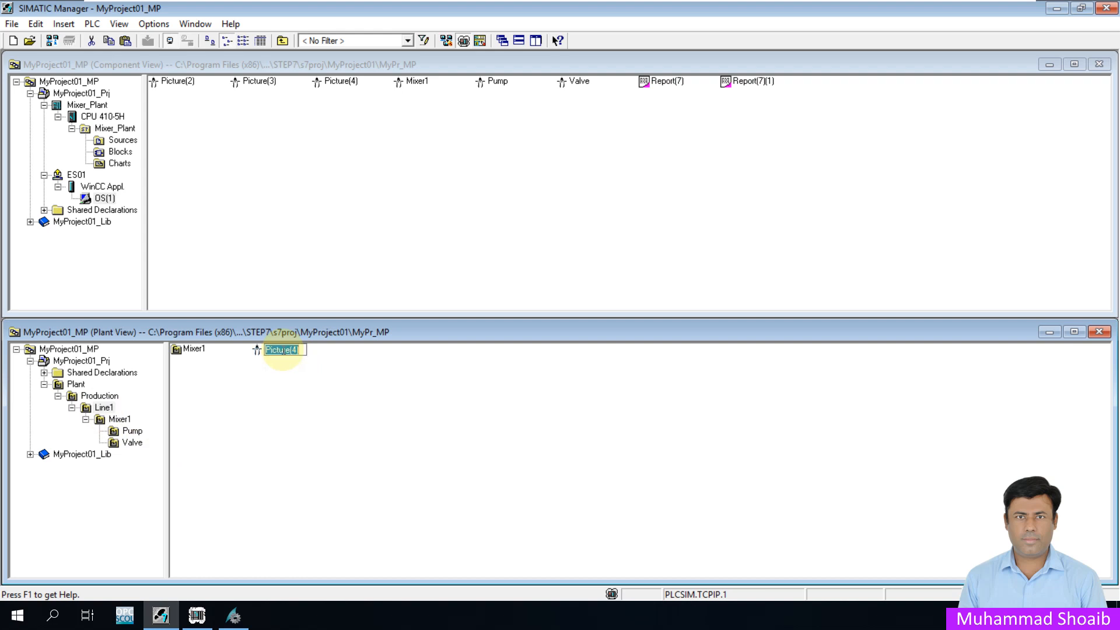
pyautogui.write('Line1')
pyautogui.press('Return')
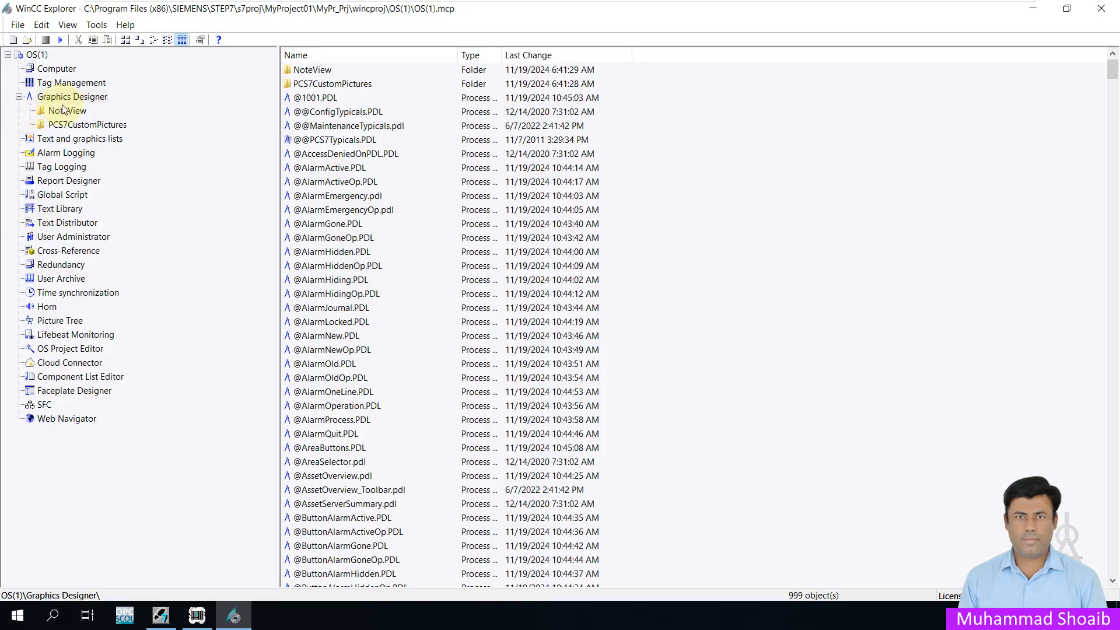
# Step: Switch to WinCC Explorer, open Mixer1.Pdl in Graphics Designer and dismiss the startup tip
pyautogui.click(63, 111)
pyautogui.click(64, 97)
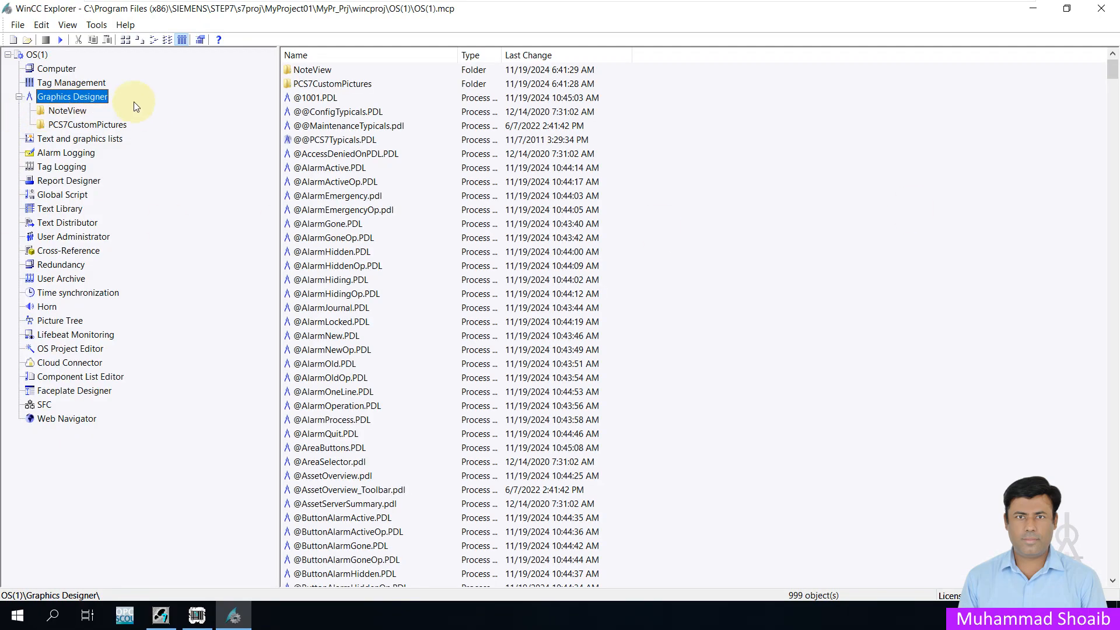
pyautogui.click(1113, 81)
pyautogui.moveTo(1114, 81); pyautogui.dragTo(1113, 581)
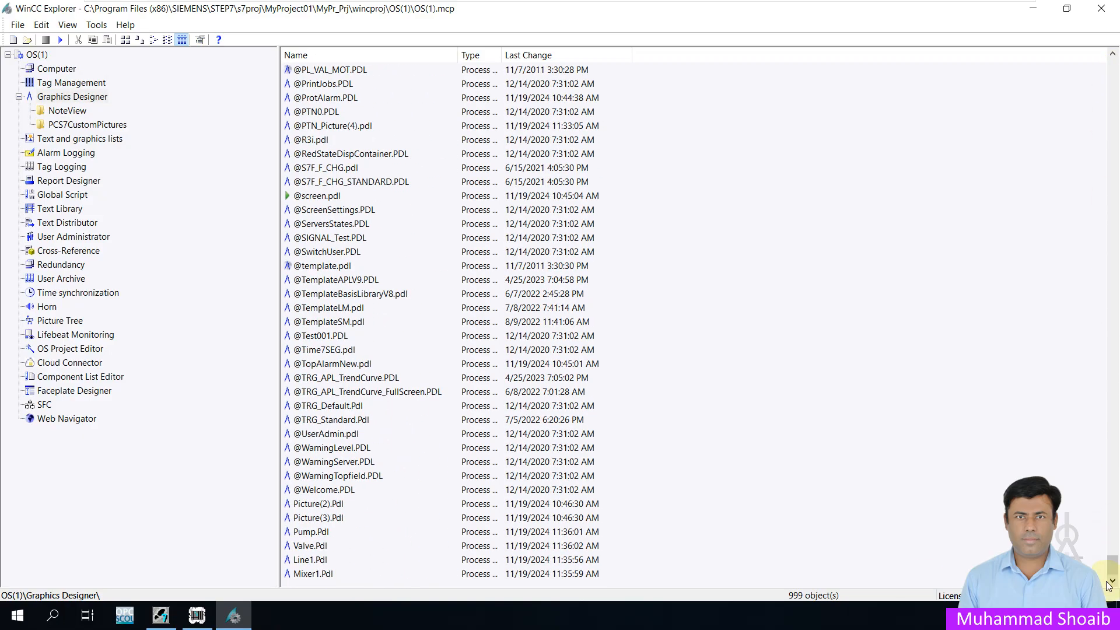
pyautogui.click(317, 574)
pyautogui.press('Up')
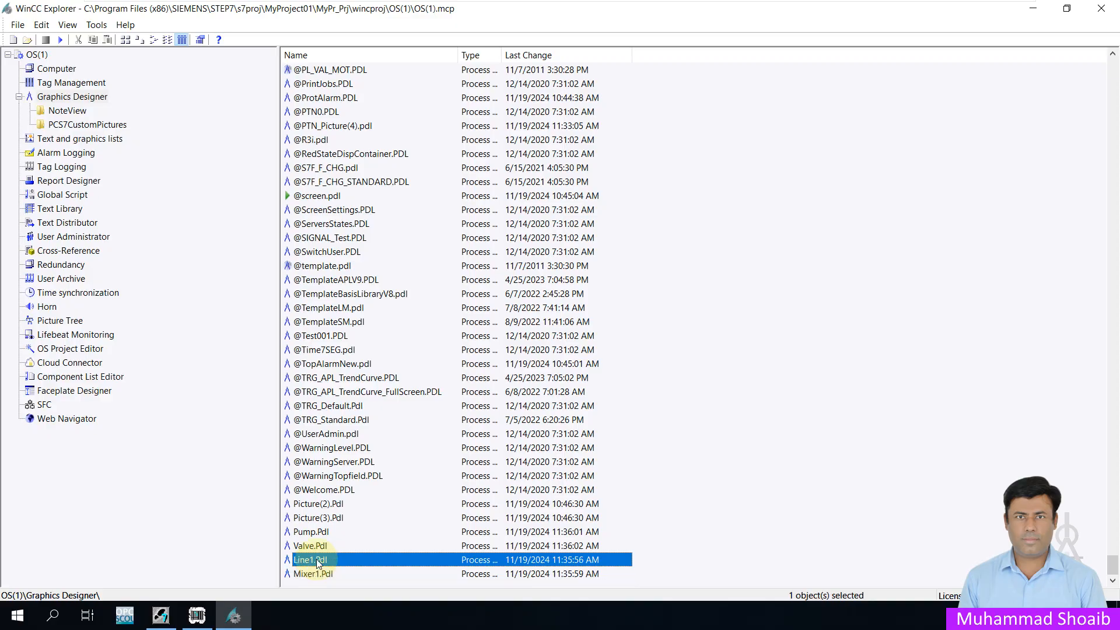
pyautogui.click(314, 573)
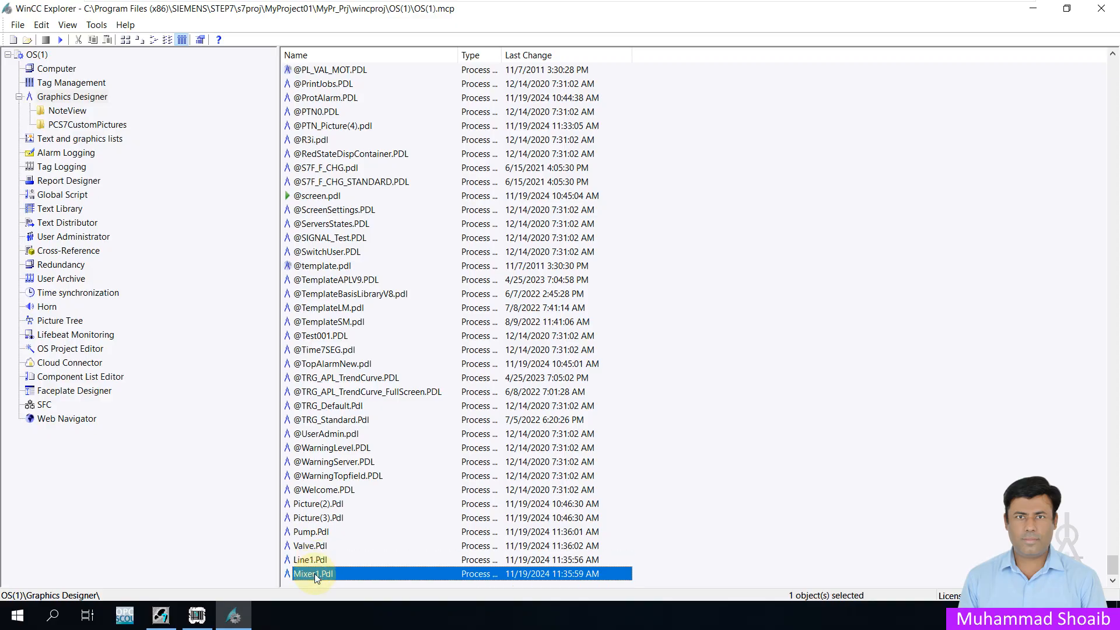
pyautogui.doubleClick(314, 572)
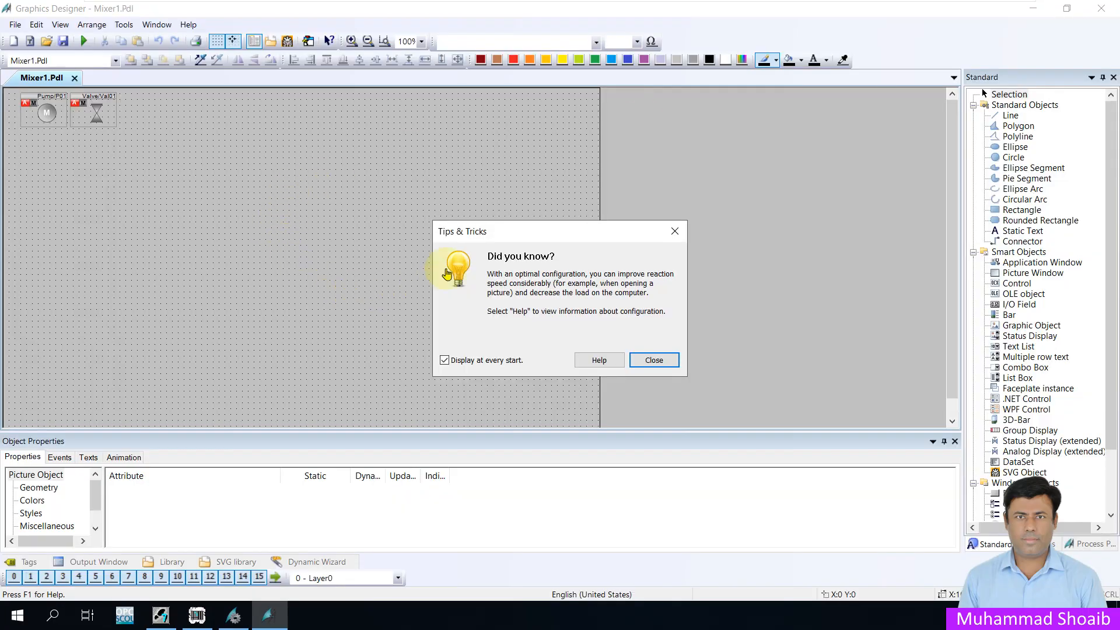
pyautogui.click(653, 361)
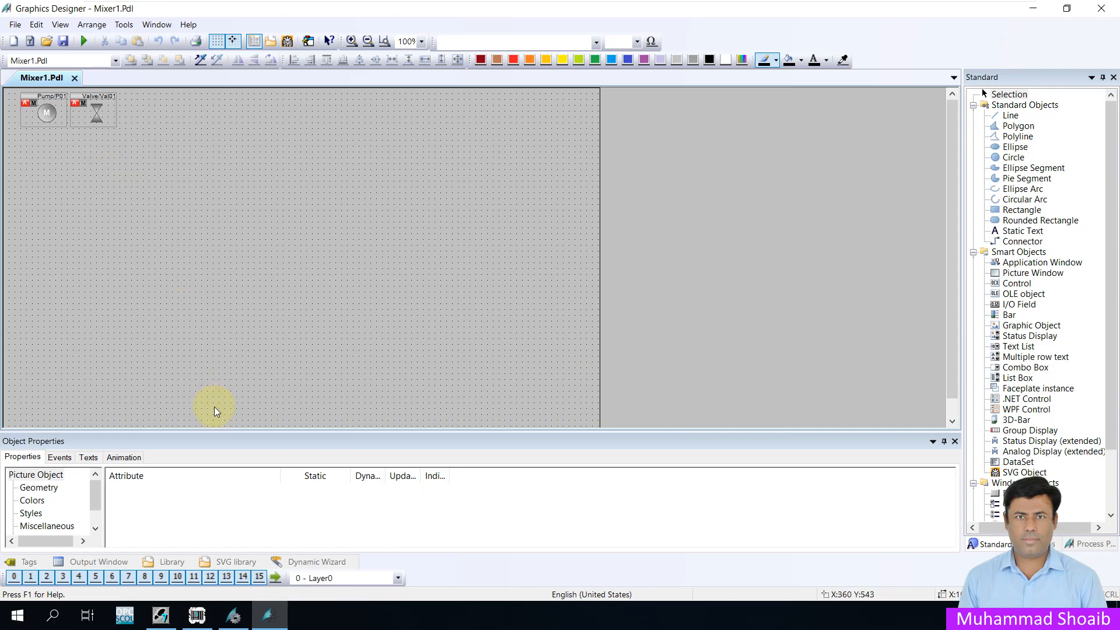
# Step: Display the Tanks folder of IndustryGraphicLibraryV2.0 in the SVG library as icons with graphic previews
pyautogui.click(234, 561)
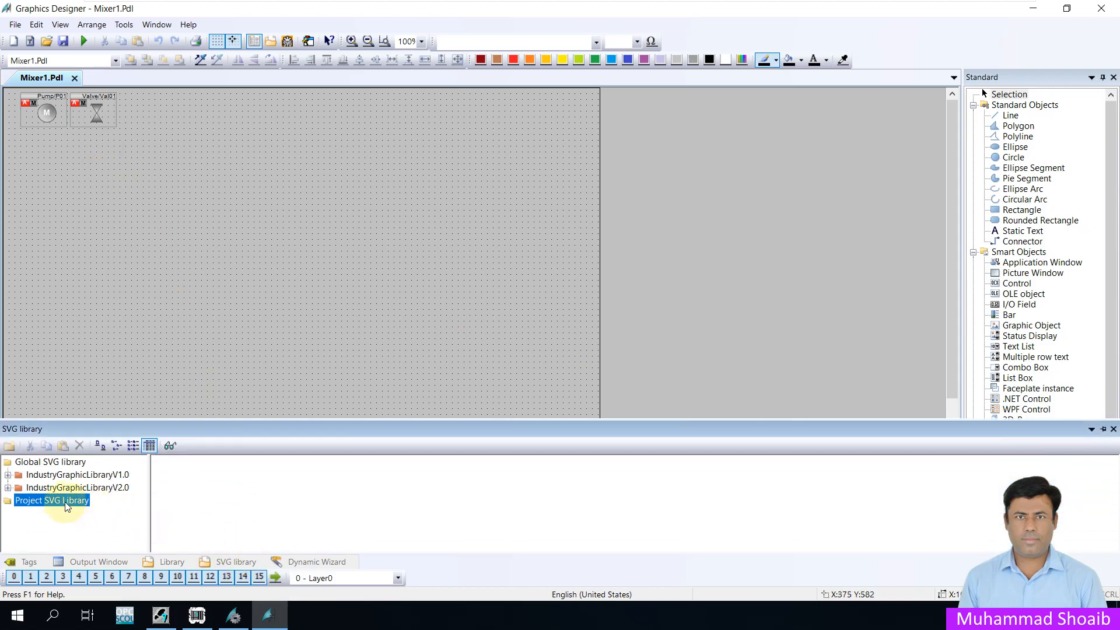
pyautogui.click(9, 489)
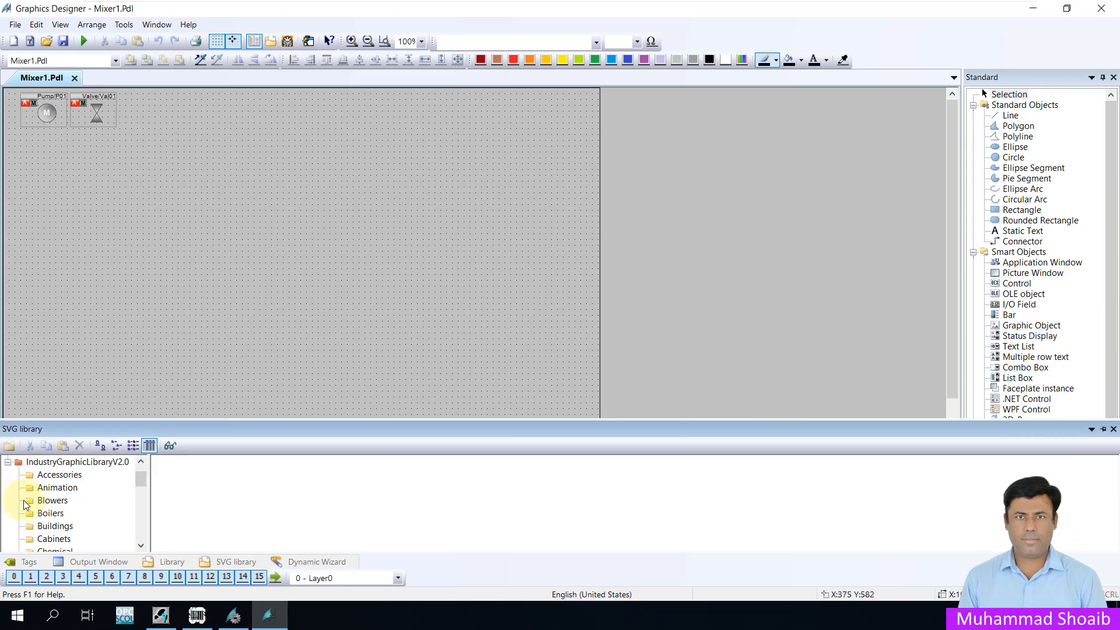
pyautogui.scroll(-10, 59, 528)
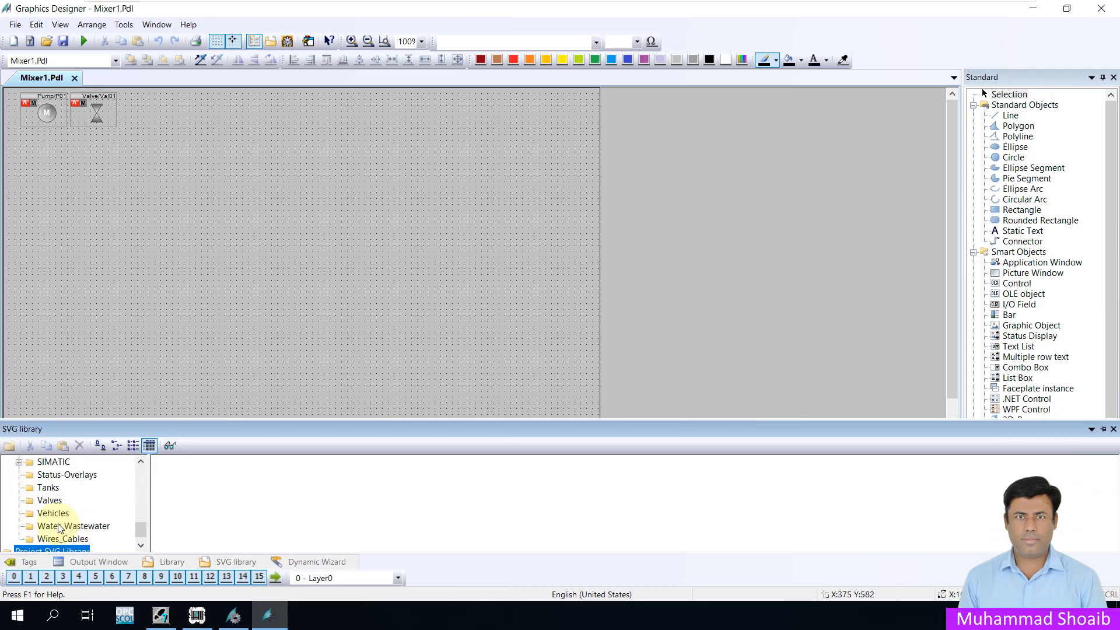
pyautogui.click(48, 488)
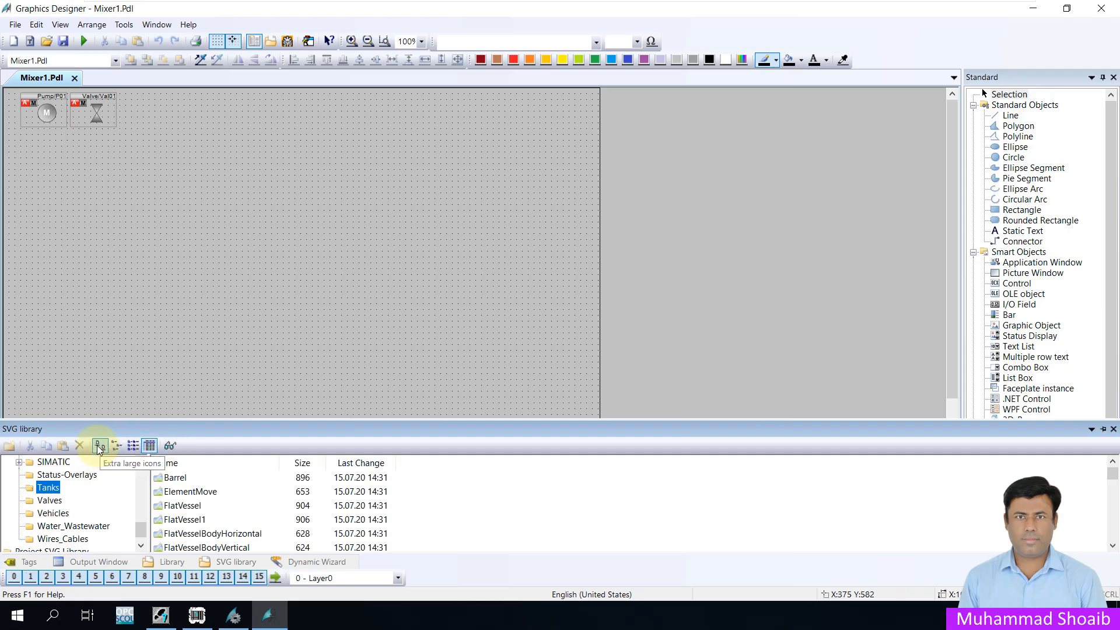
pyautogui.click(116, 446)
pyautogui.click(166, 446)
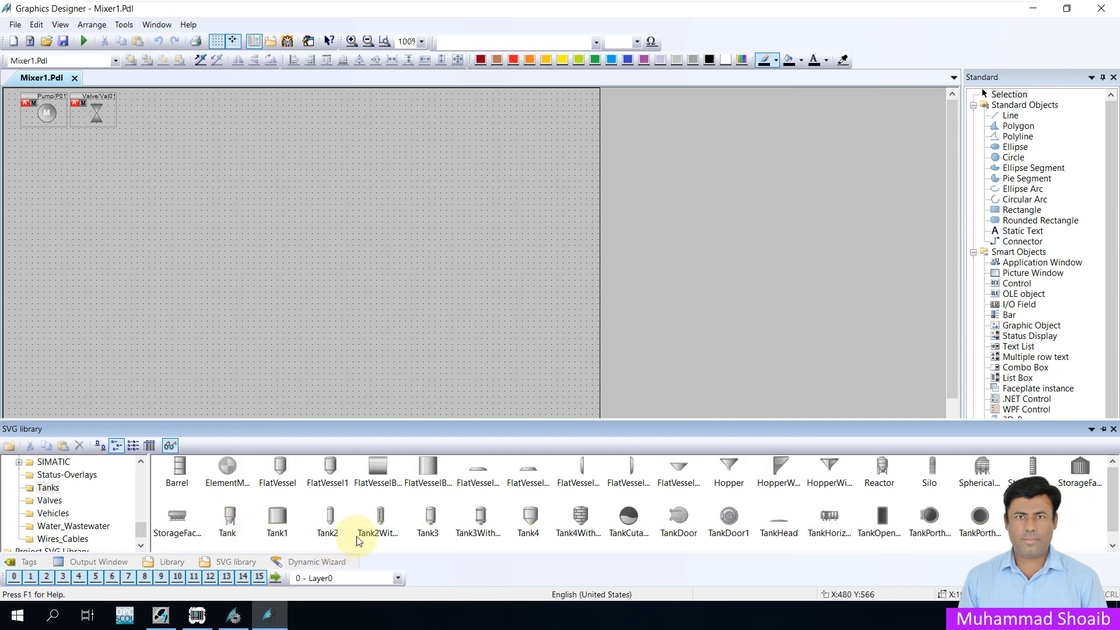
# Step: Place the Tank graphic in the Mixer1 picture, enlarge it and move it to about X 540, Y 210
pyautogui.click(229, 519)
pyautogui.moveTo(229, 519); pyautogui.dragTo(337, 174)
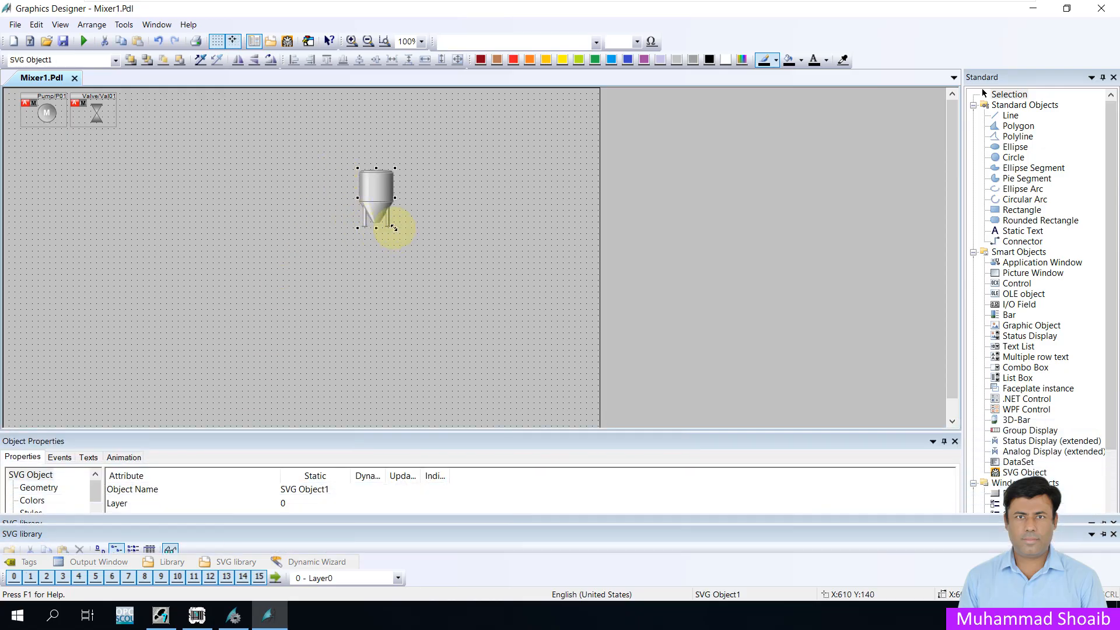
pyautogui.moveTo(407, 241); pyautogui.dragTo(418, 267)
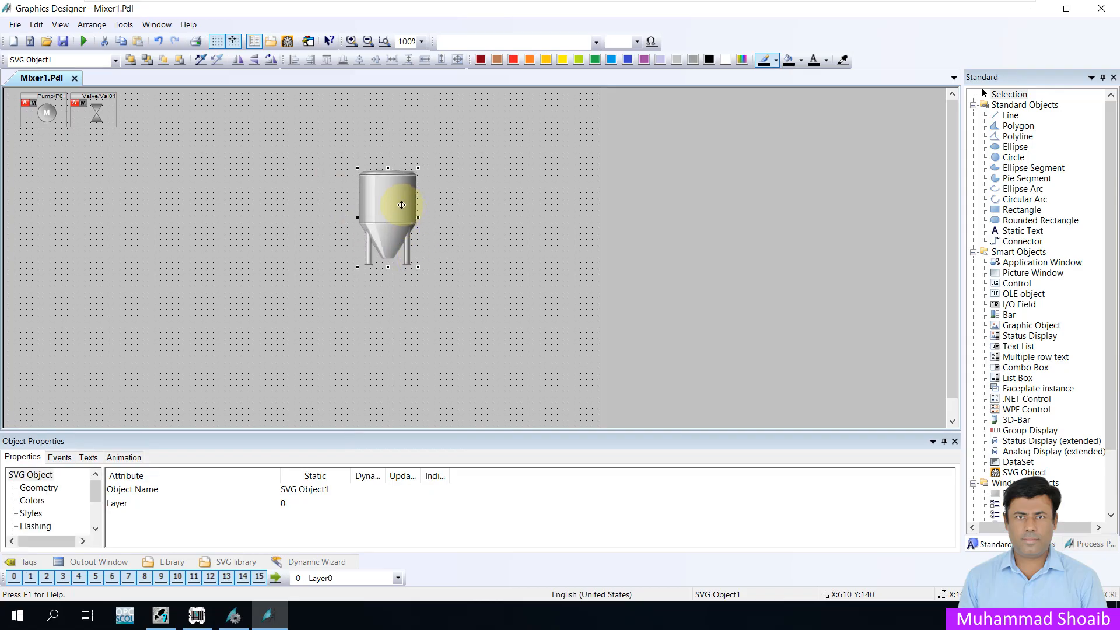
pyautogui.moveTo(377, 221); pyautogui.dragTo(343, 258)
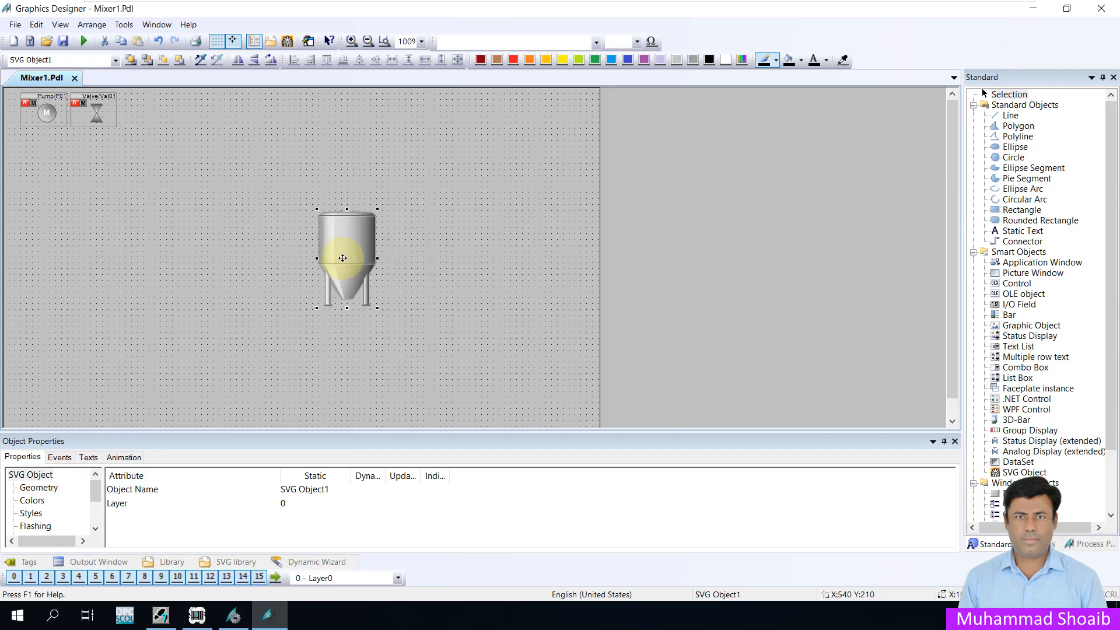
# Step: Draw a horizontal polygon tube about 290 pixels long, extending left from the tank's upper side
pyautogui.scroll(-3, 1052, 482)
pyautogui.click(1053, 482)
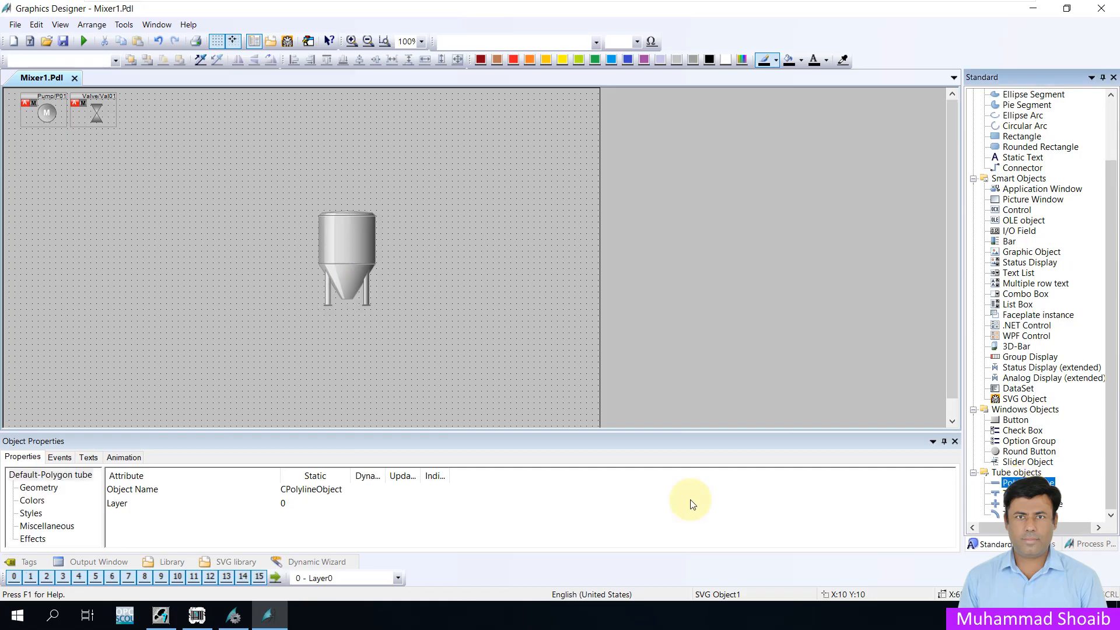
pyautogui.click(318, 227)
pyautogui.moveTo(271, 231); pyautogui.dragTo(157, 227)
pyautogui.click(147, 228)
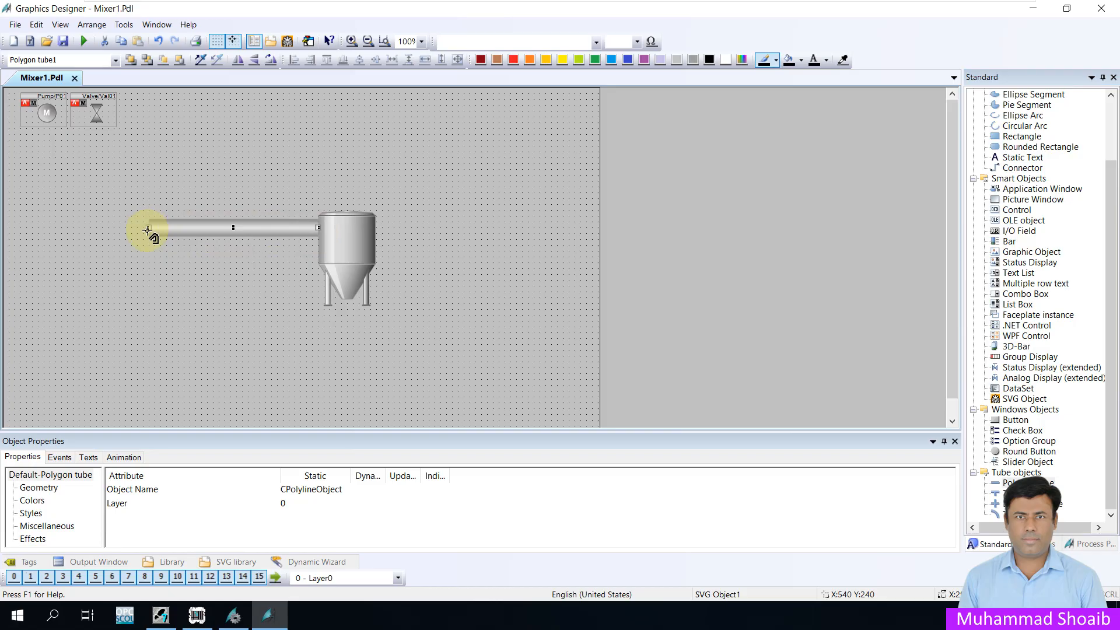
pyautogui.doubleClick(150, 234)
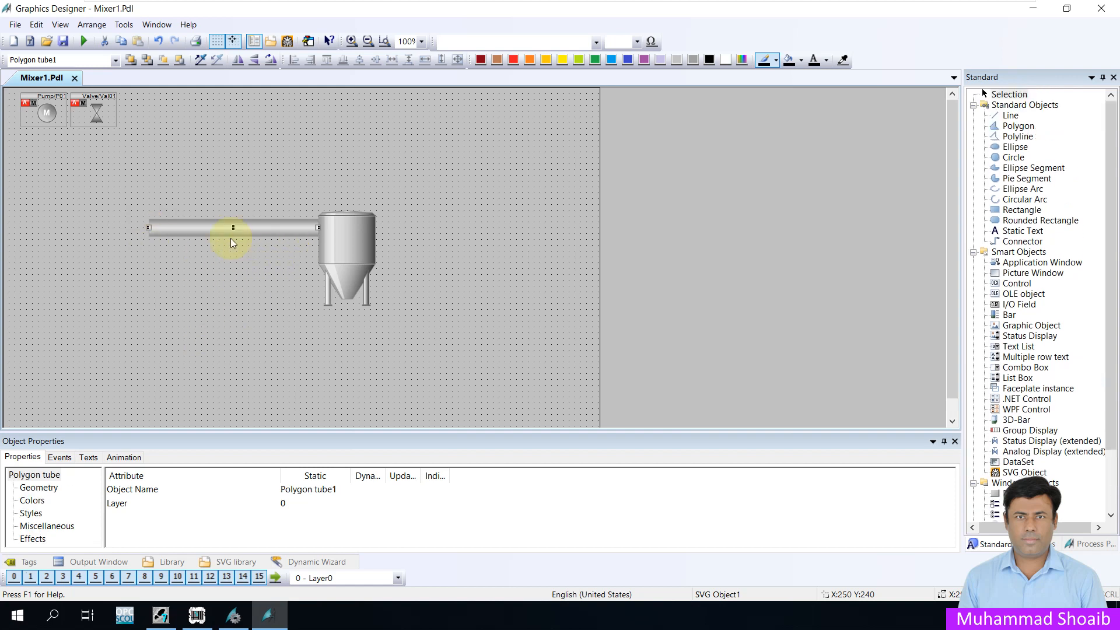
# Step: Set the polygon tube's Global Color Scheme and Global Shadow effects to No
pyautogui.click(33, 538)
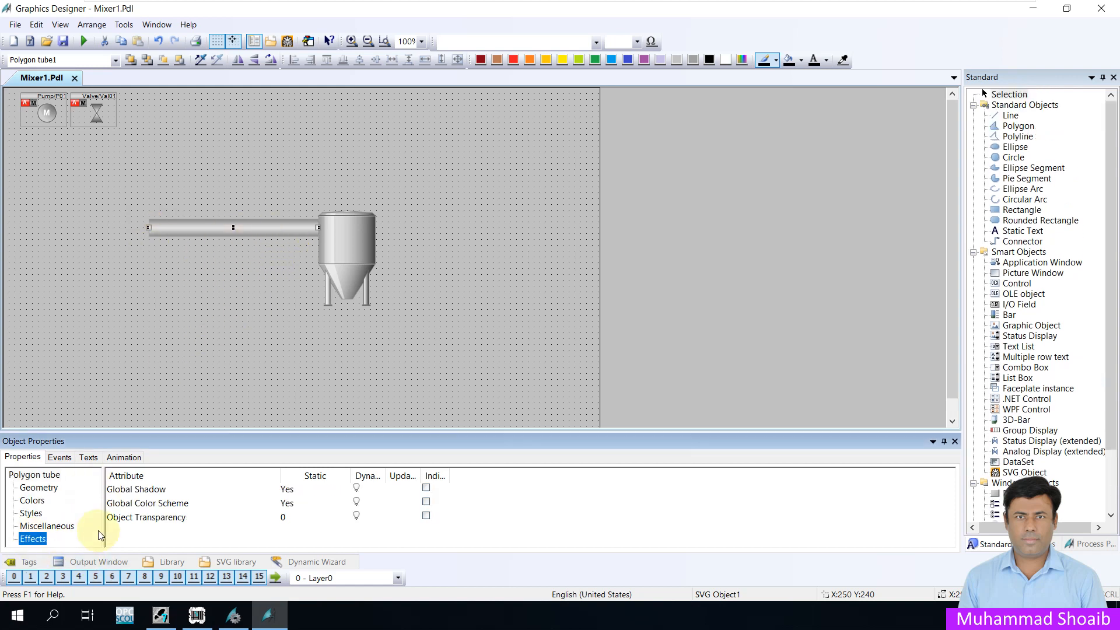
pyautogui.doubleClick(150, 509)
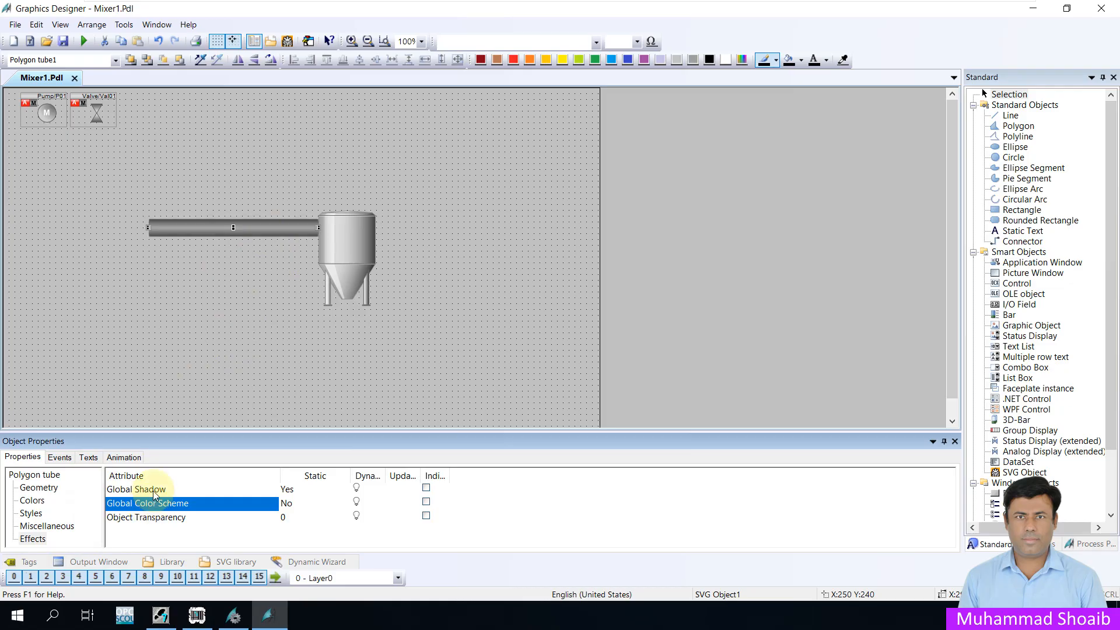
pyautogui.doubleClick(153, 490)
# Step: Set the polygon tube's line weight to 10
pyautogui.click(31, 514)
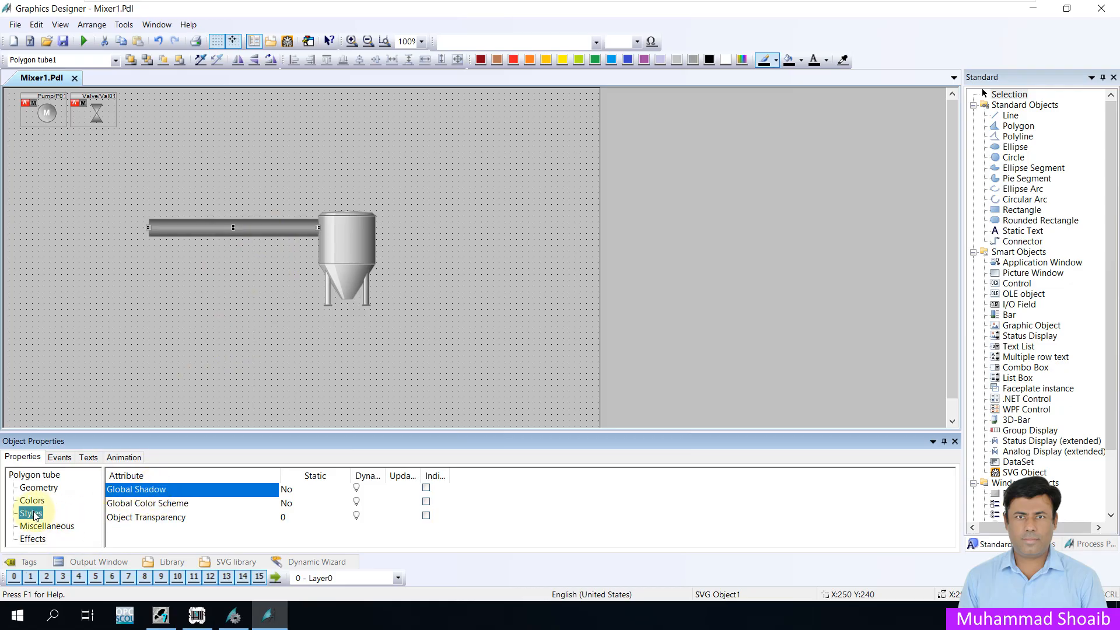
pyautogui.doubleClick(131, 489)
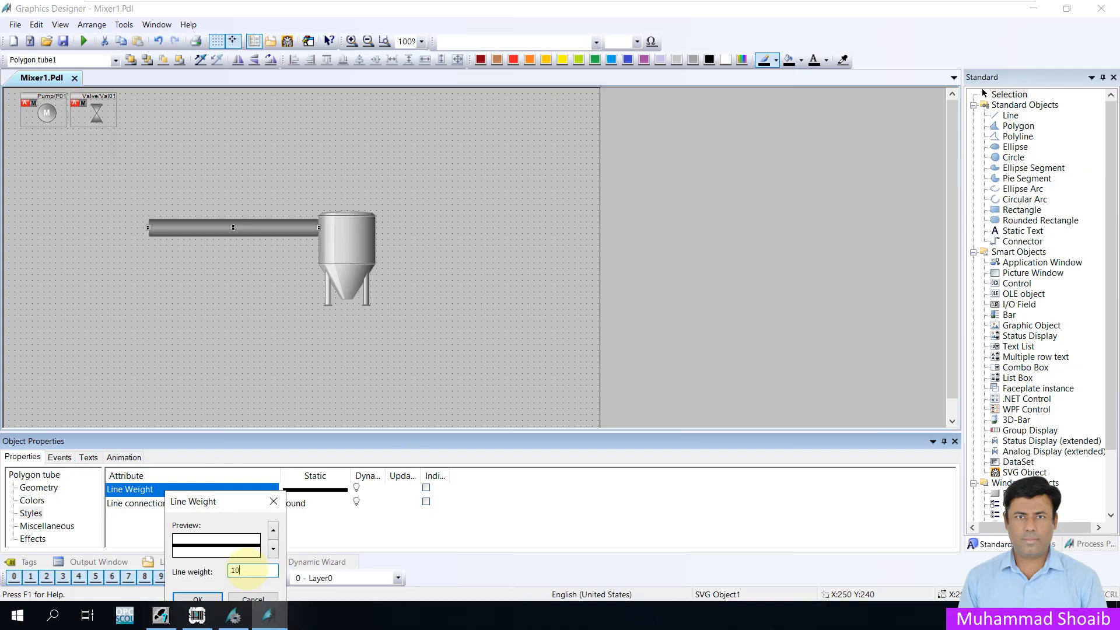
pyautogui.write('10')
pyautogui.click(210, 598)
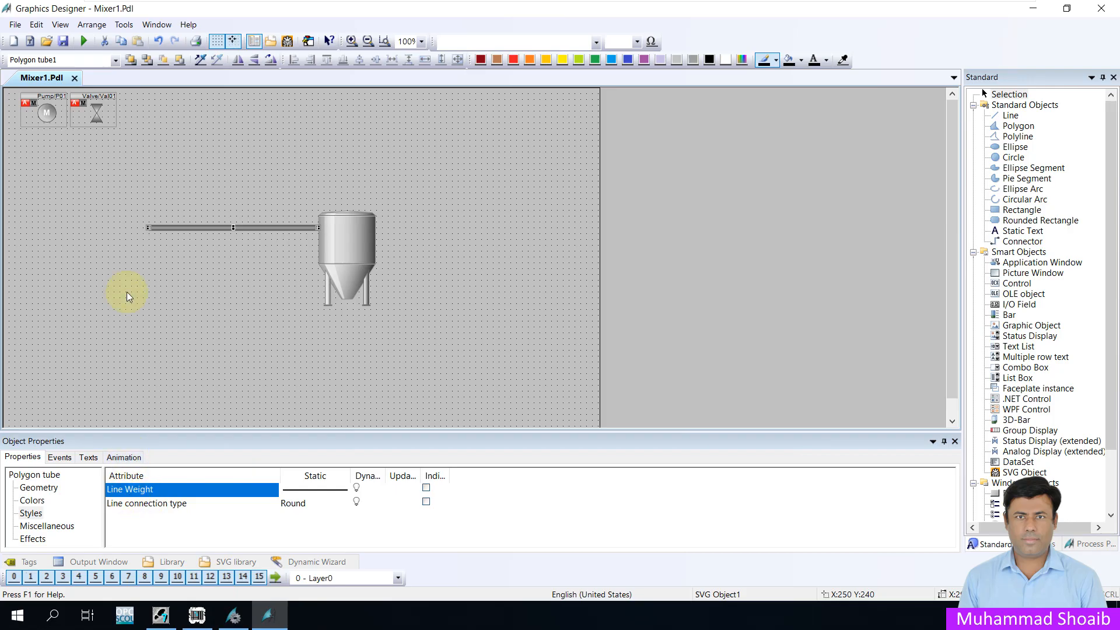
# Step: Move the Pump/P01 block icon onto the tube's left end at X 260, Y 203, in front of the tube
pyautogui.click(48, 114)
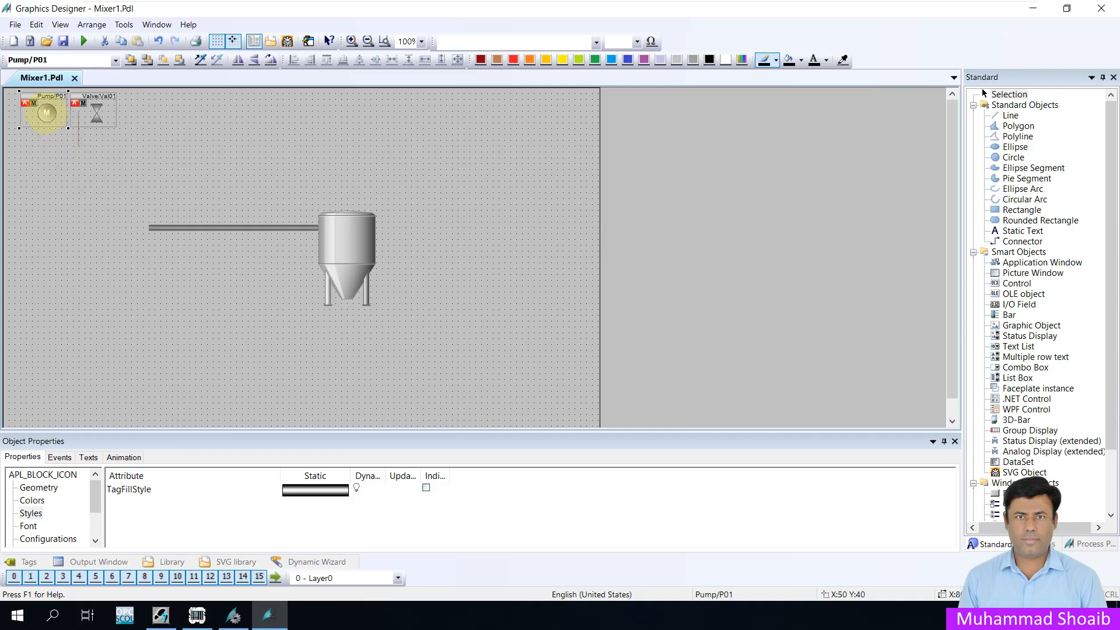
pyautogui.moveTo(47, 113); pyautogui.dragTo(194, 234)
pyautogui.click(130, 58)
pyautogui.moveTo(190, 234); pyautogui.dragTo(178, 228)
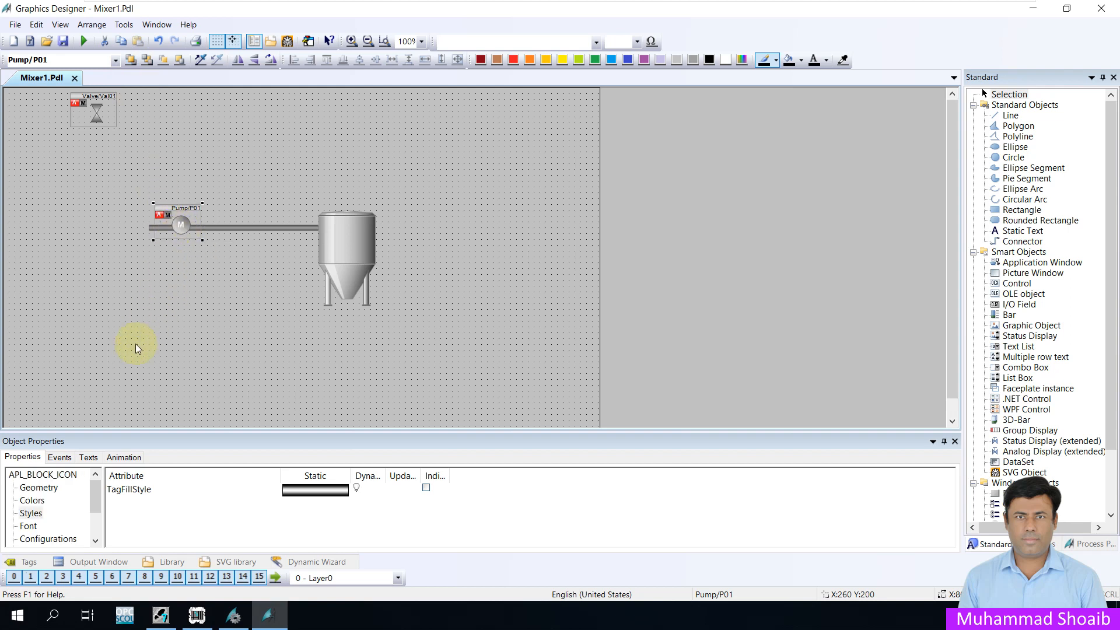
pyautogui.press('Down')
pyautogui.press('Down')
pyautogui.press('Down')
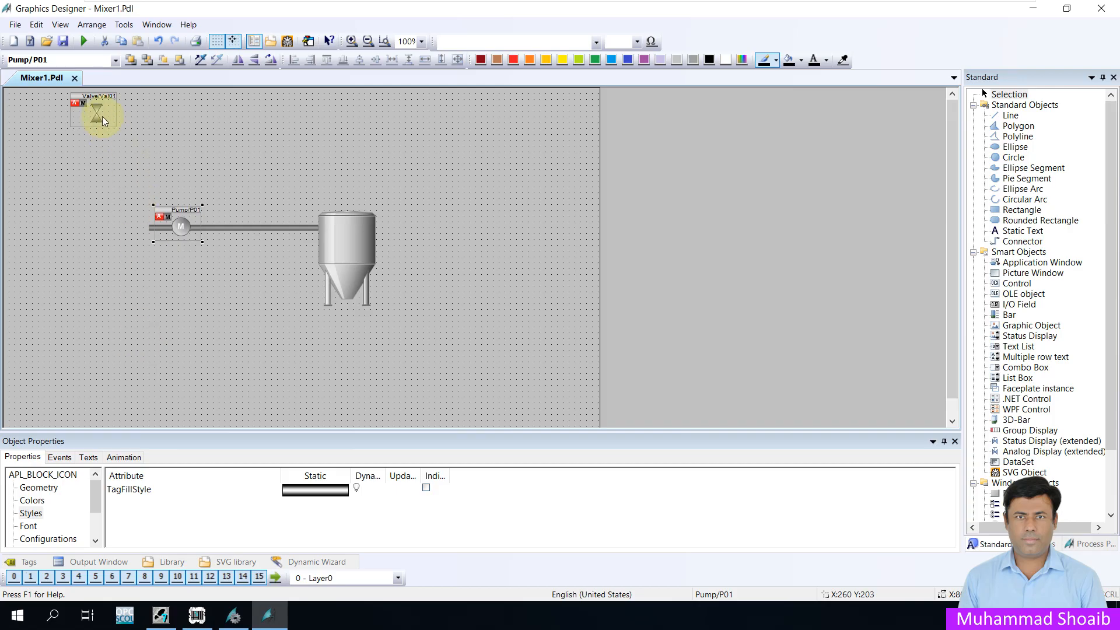
# Step: Move the Valve/Val01 block icon onto the tube near the tank at X 430, Y 206, in front of the tube
pyautogui.moveTo(96, 113); pyautogui.dragTo(280, 226)
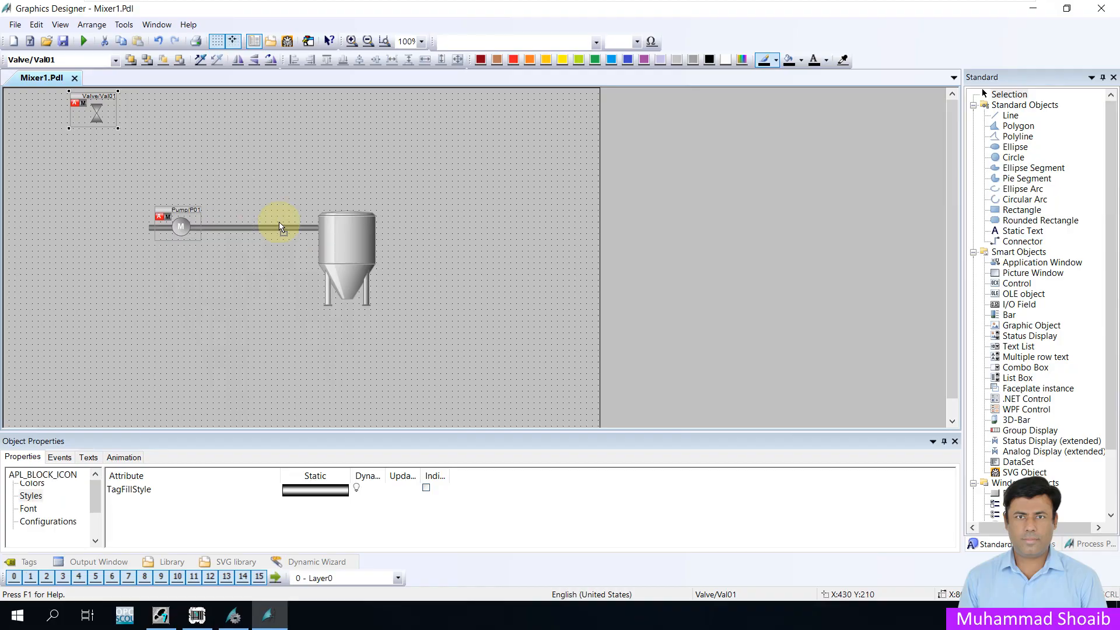
pyautogui.press('Up')
pyautogui.press('Up')
pyautogui.press('Up')
pyautogui.press('Up')
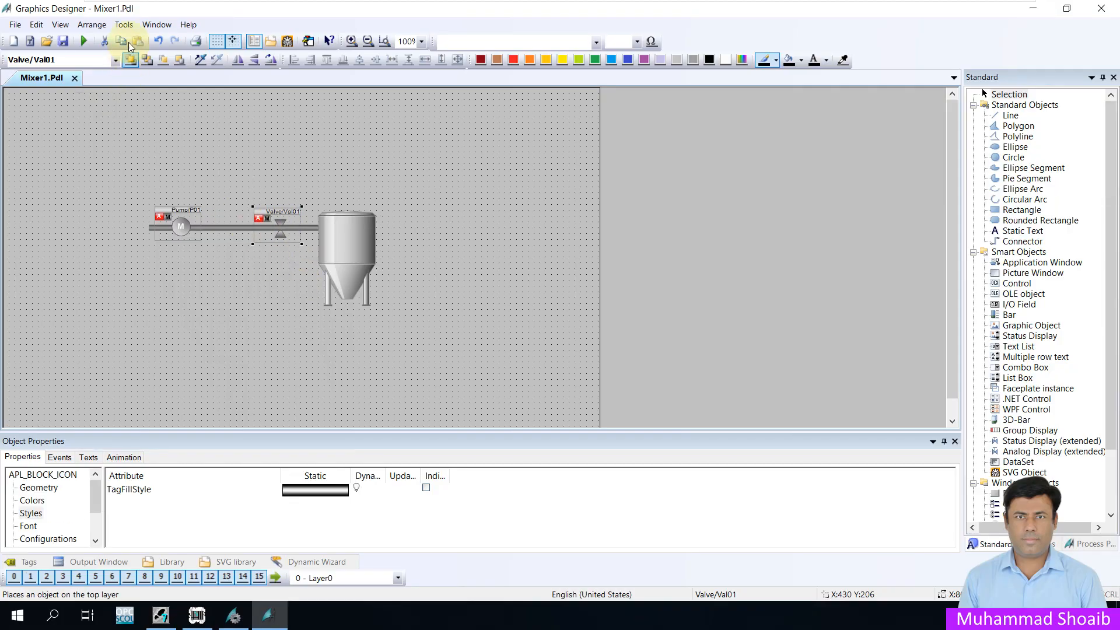
# Step: Add a new animation to the polygon tube
pyautogui.click(215, 230)
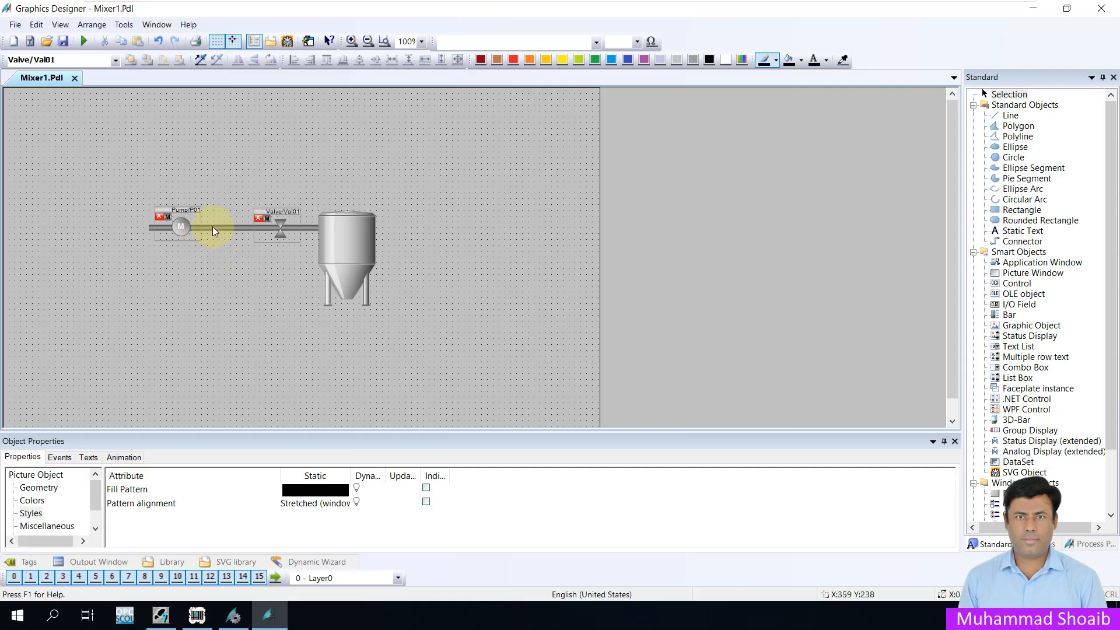
pyautogui.click(149, 227)
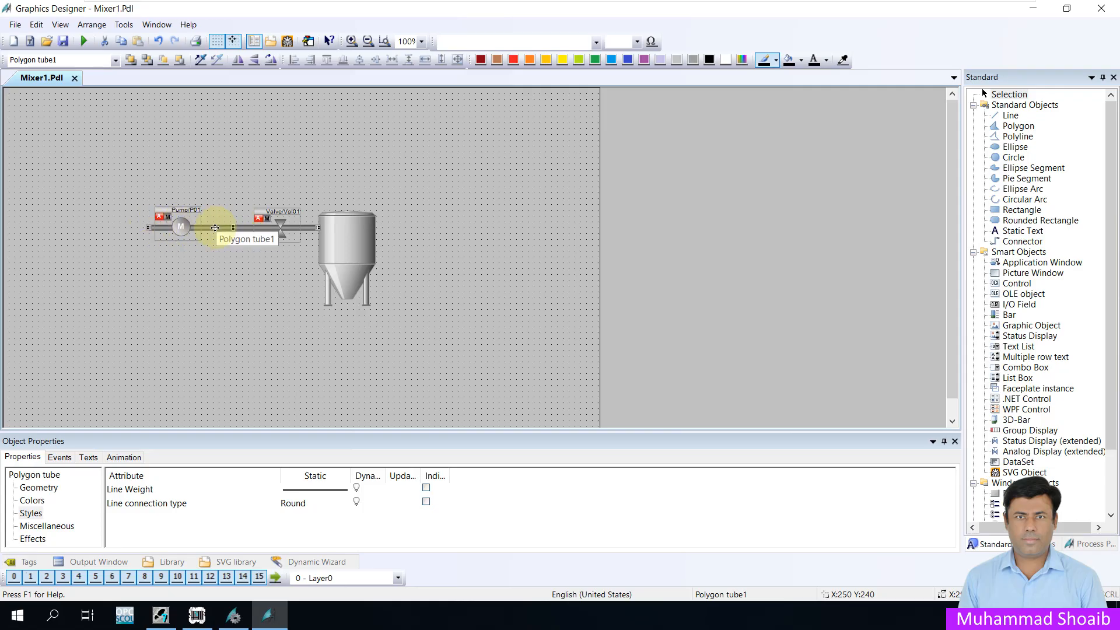
pyautogui.click(127, 458)
pyautogui.doubleClick(58, 487)
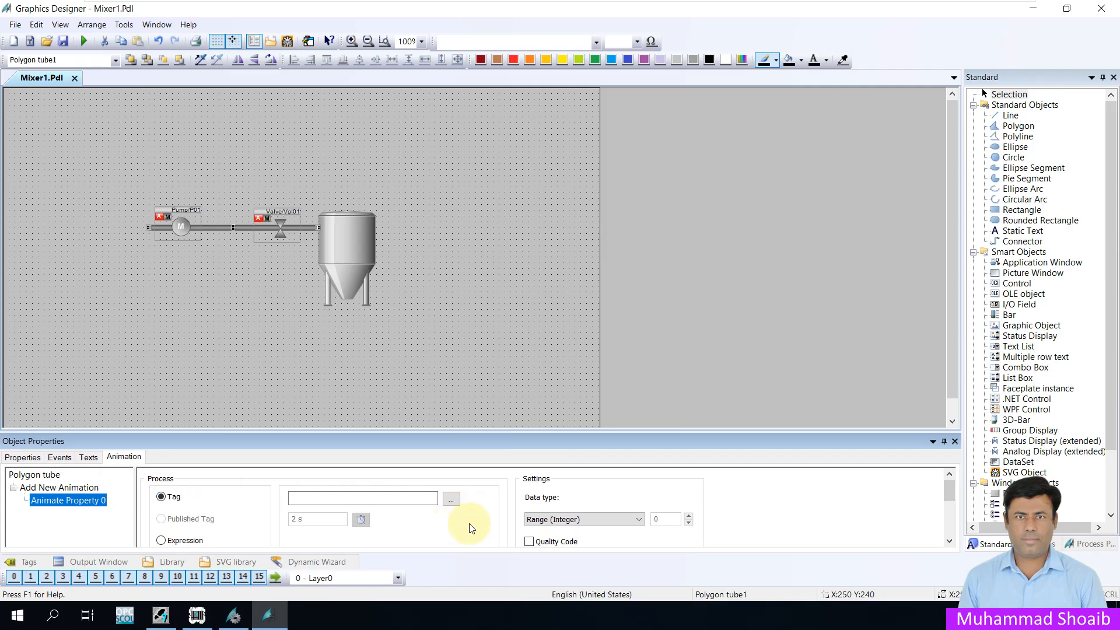
# Step: Assign the WinCC tag Pump/P01.Start#Value from the Mixer_Plant TCP/IP connection to the tube's animation
pyautogui.click(451, 499)
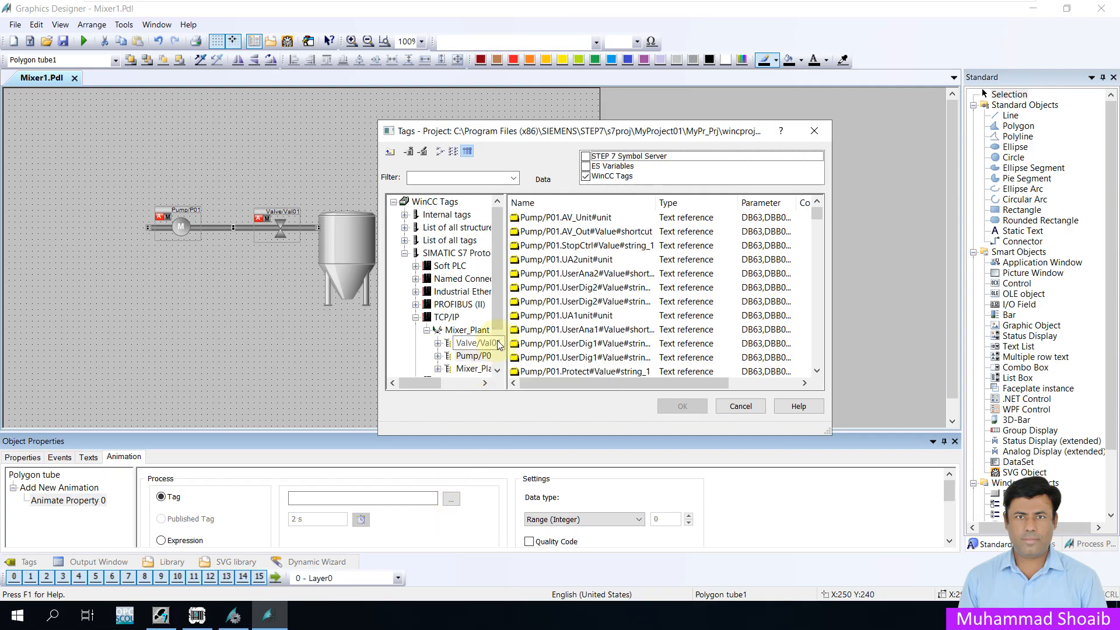
pyautogui.click(470, 356)
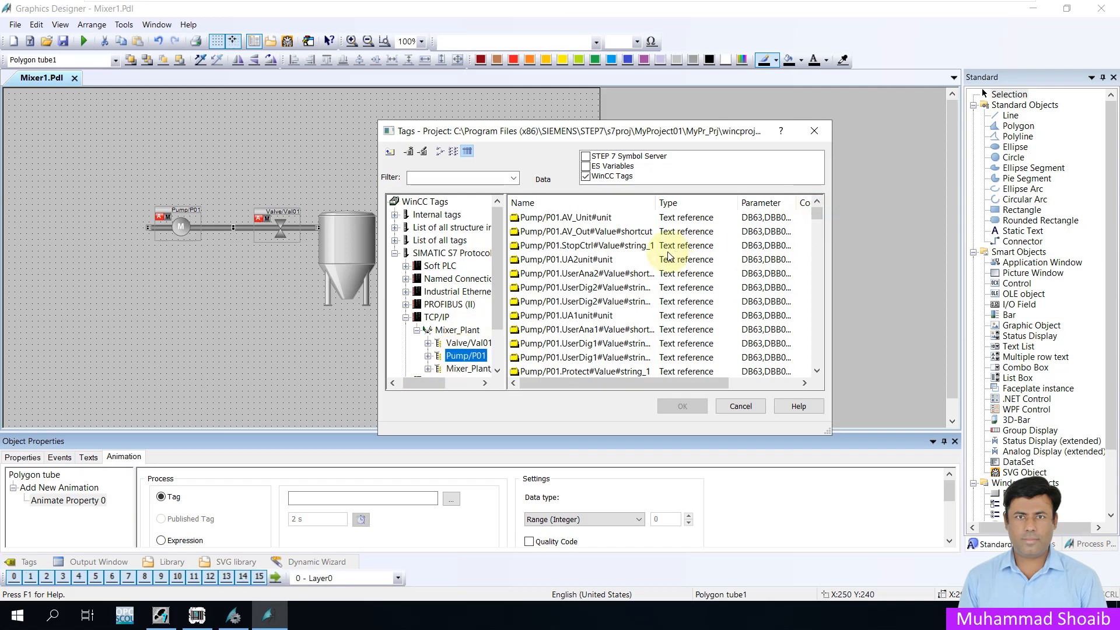
pyautogui.moveTo(655, 205); pyautogui.dragTo(678, 205)
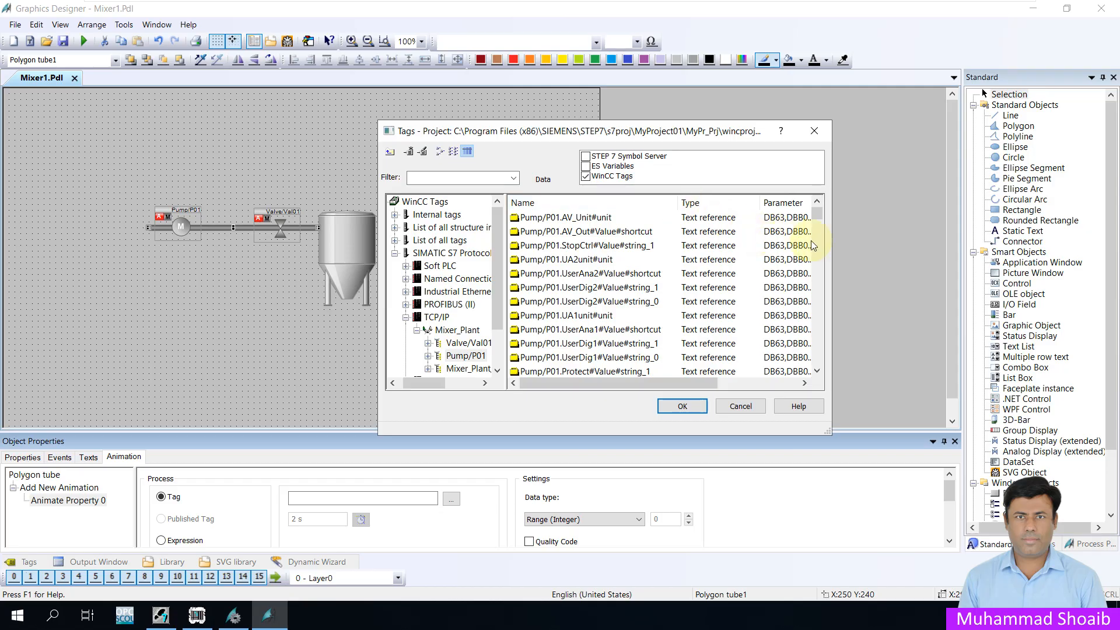
pyautogui.scroll(-3, 697, 301)
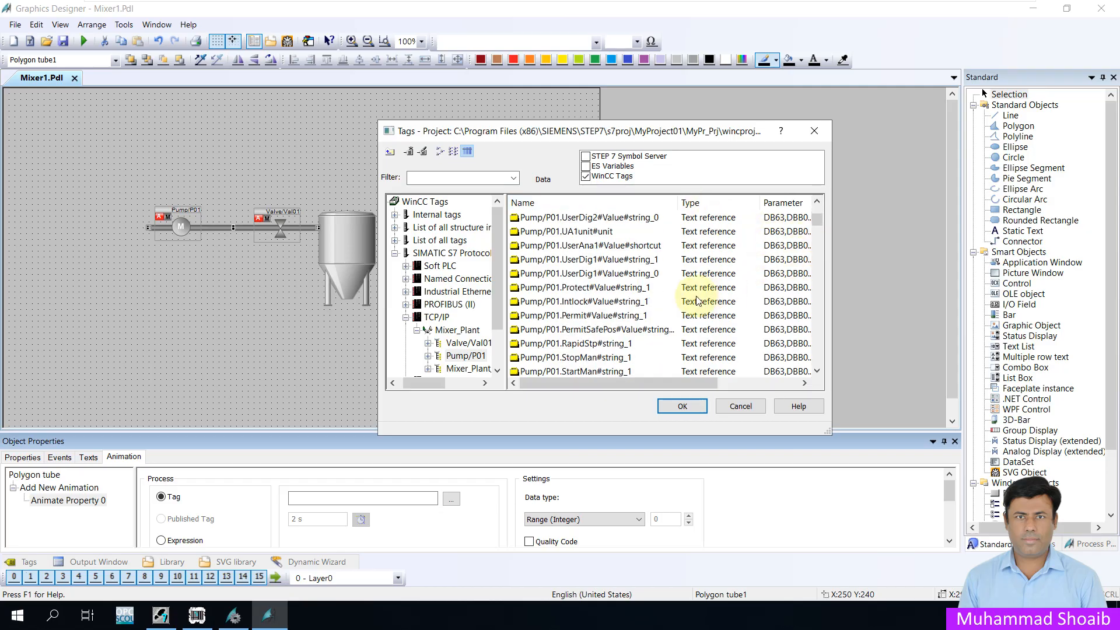
pyautogui.scroll(-2, 698, 301)
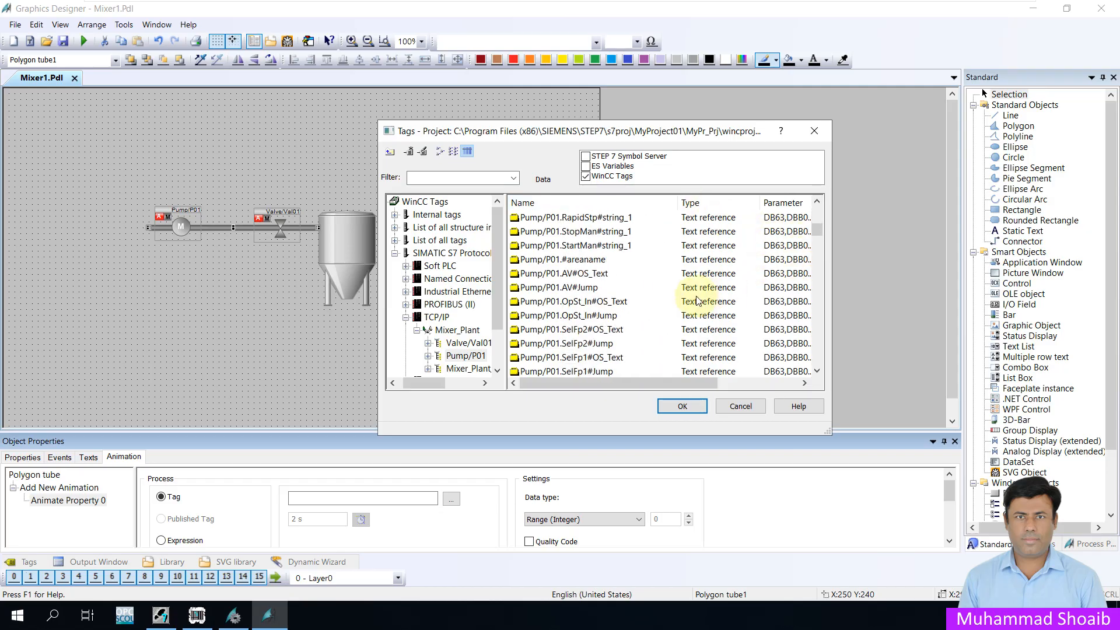
pyautogui.scroll(-1, 698, 301)
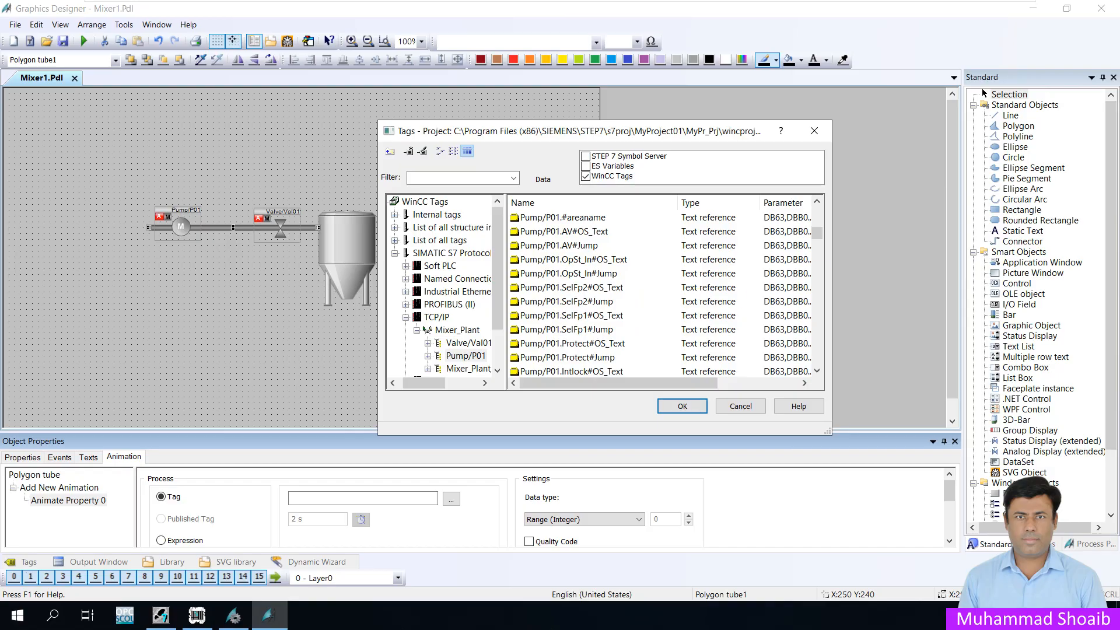
pyautogui.scroll(-2, 652, 292)
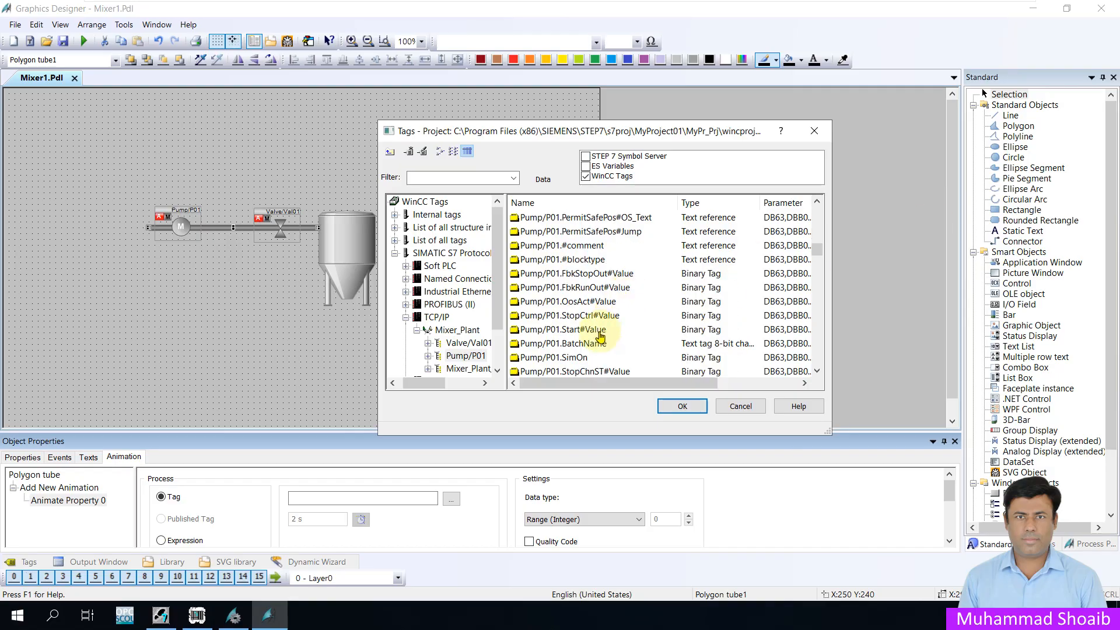
pyautogui.click(572, 334)
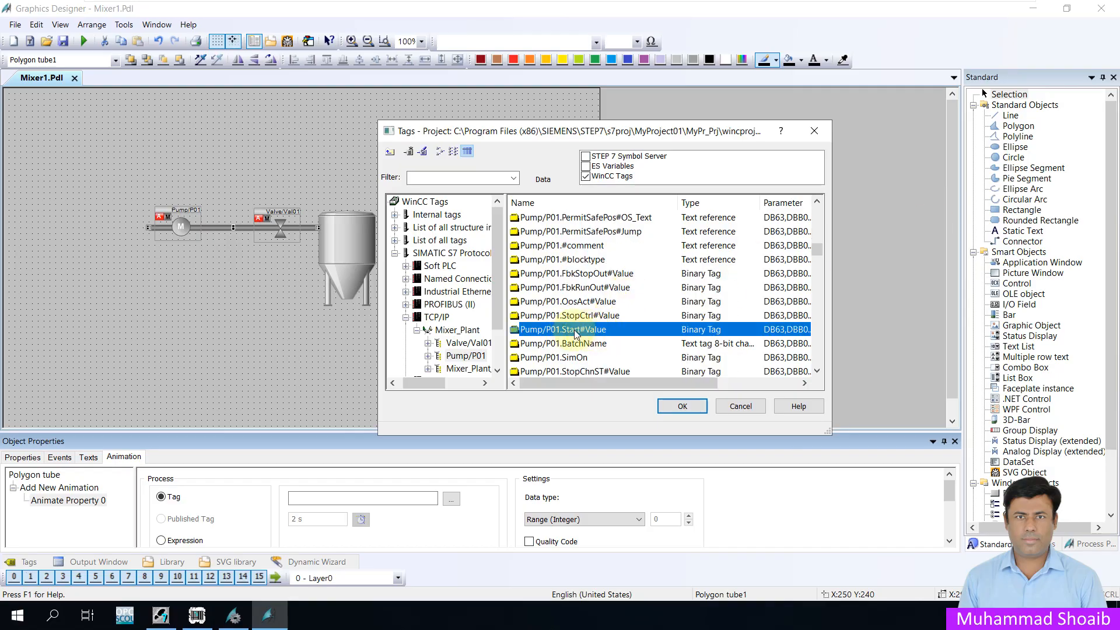
pyautogui.click(693, 411)
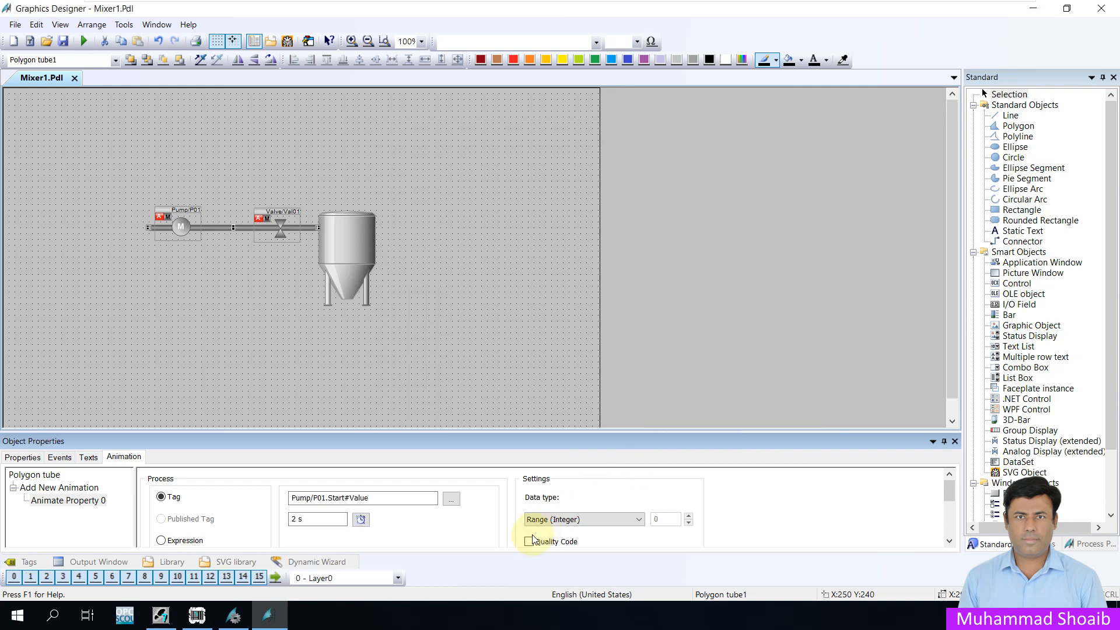
# Step: Set the animation's data type to Bool and add Line Color as the animated property
pyautogui.click(614, 518)
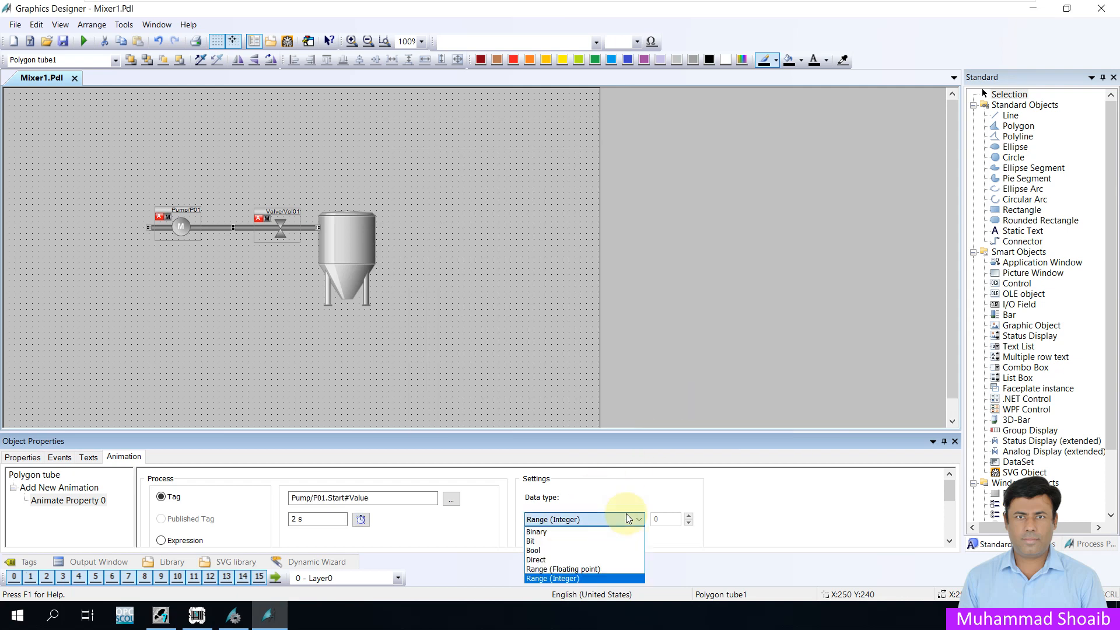
pyautogui.click(549, 556)
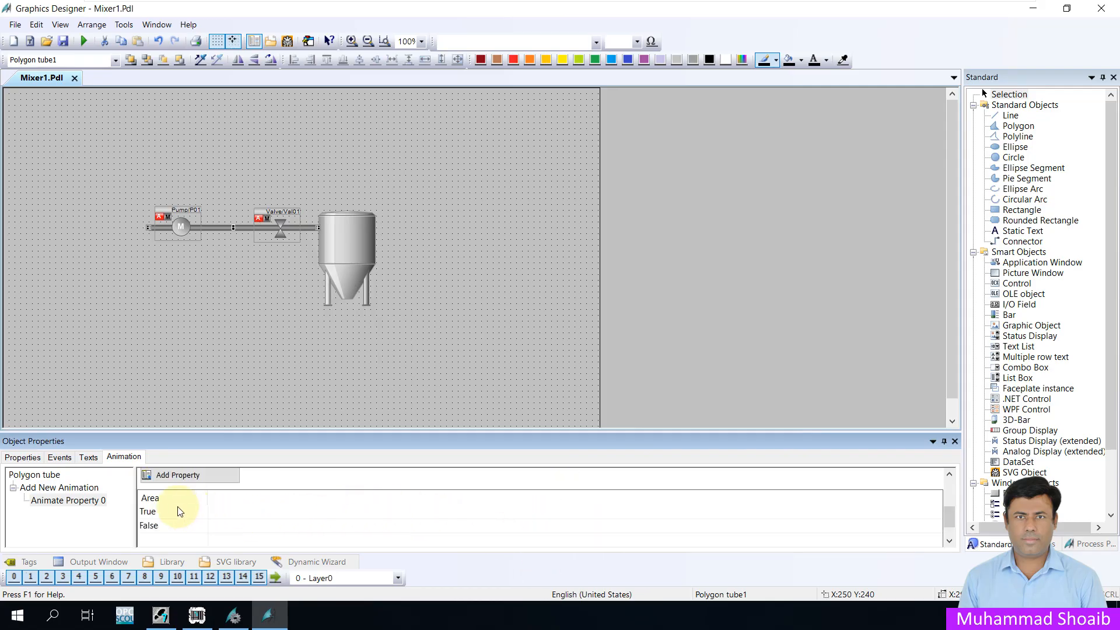
pyautogui.click(187, 478)
pyautogui.click(188, 371)
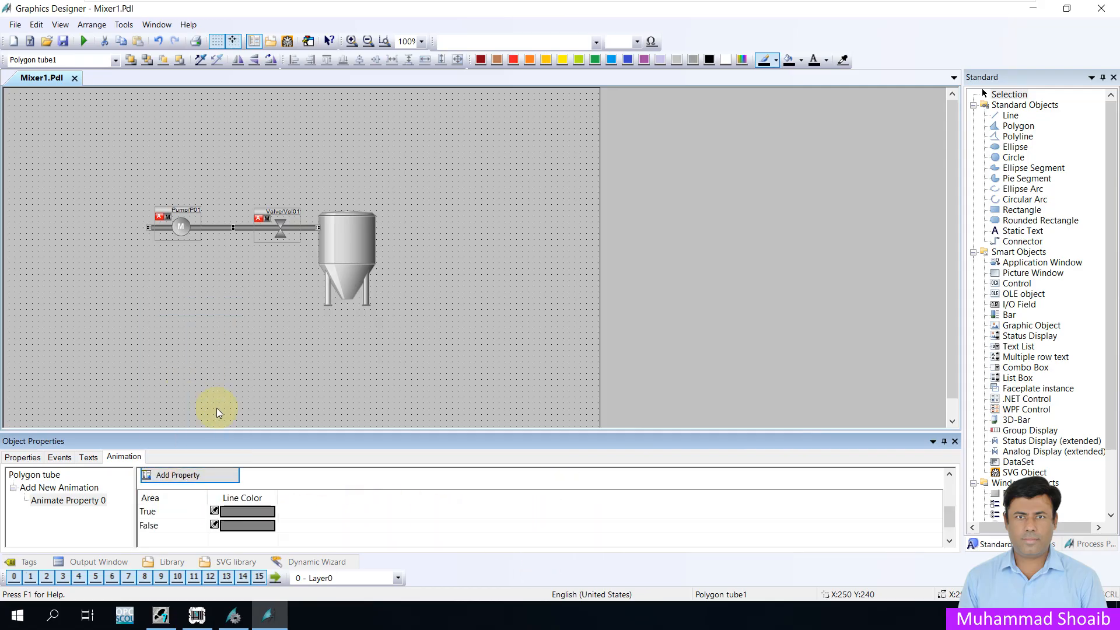
# Step: Set the animated line color to green for True and light gray for False
pyautogui.doubleClick(240, 512)
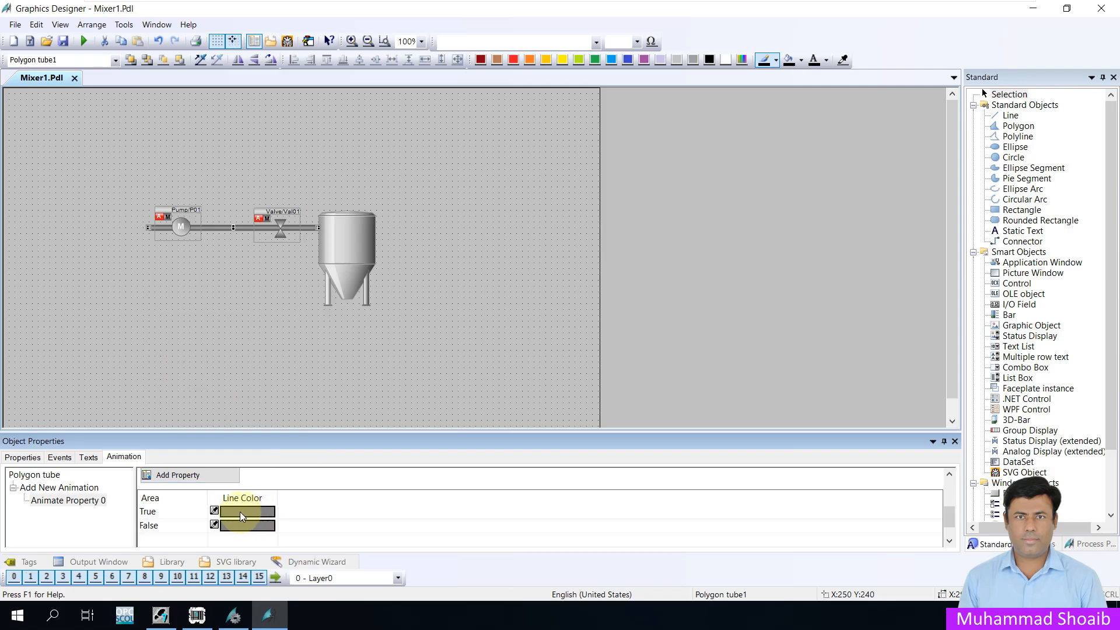
pyautogui.click(337, 366)
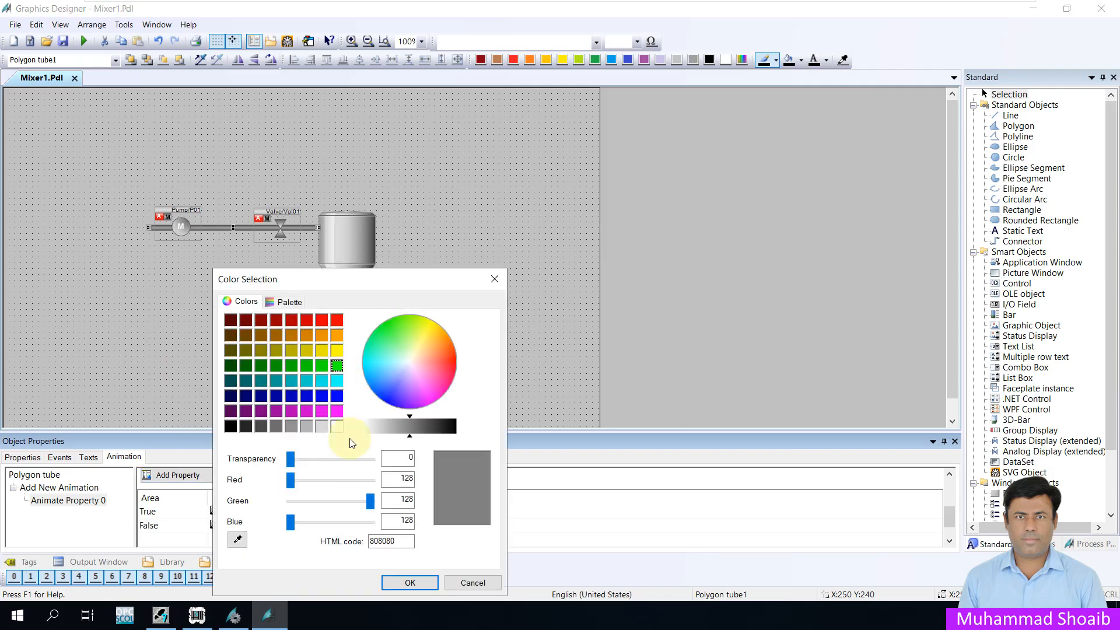
pyautogui.click(408, 582)
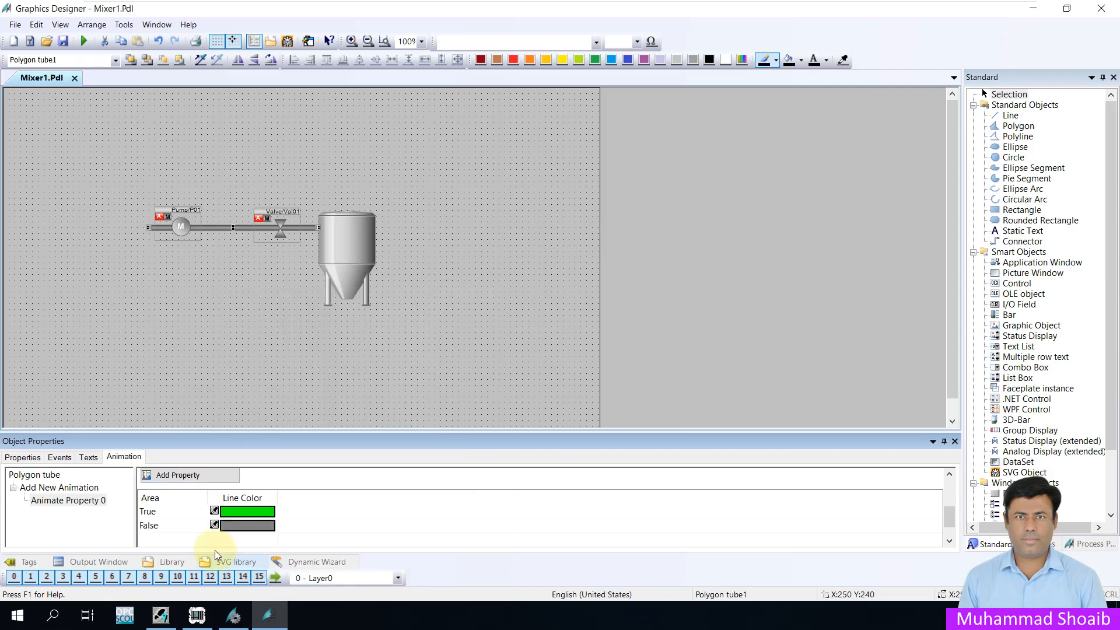
pyautogui.doubleClick(232, 521)
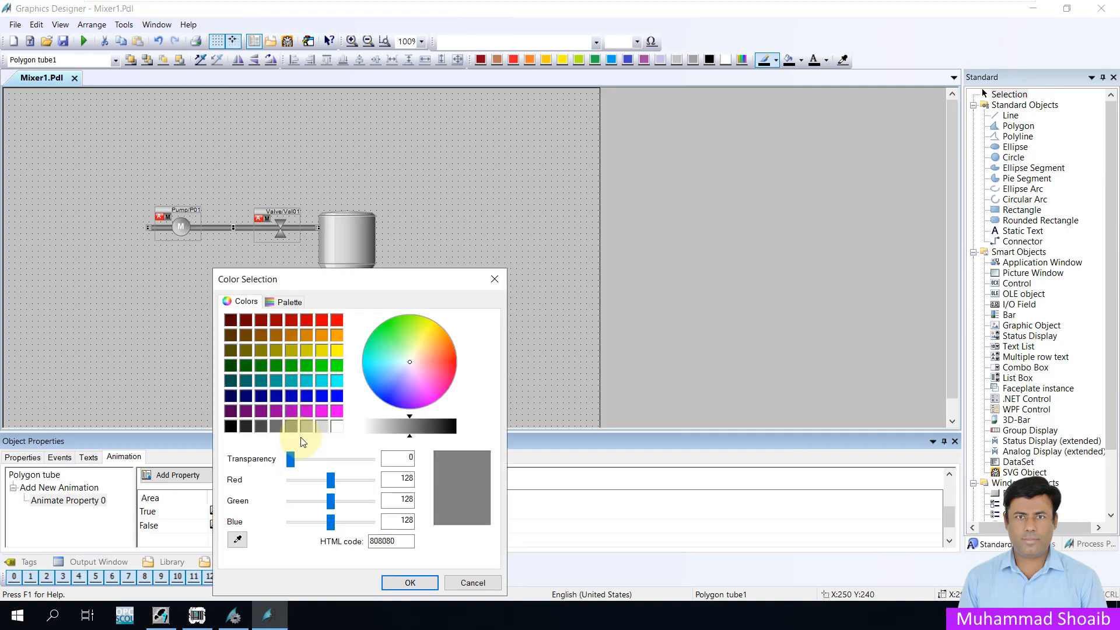
pyautogui.click(308, 429)
pyautogui.click(402, 582)
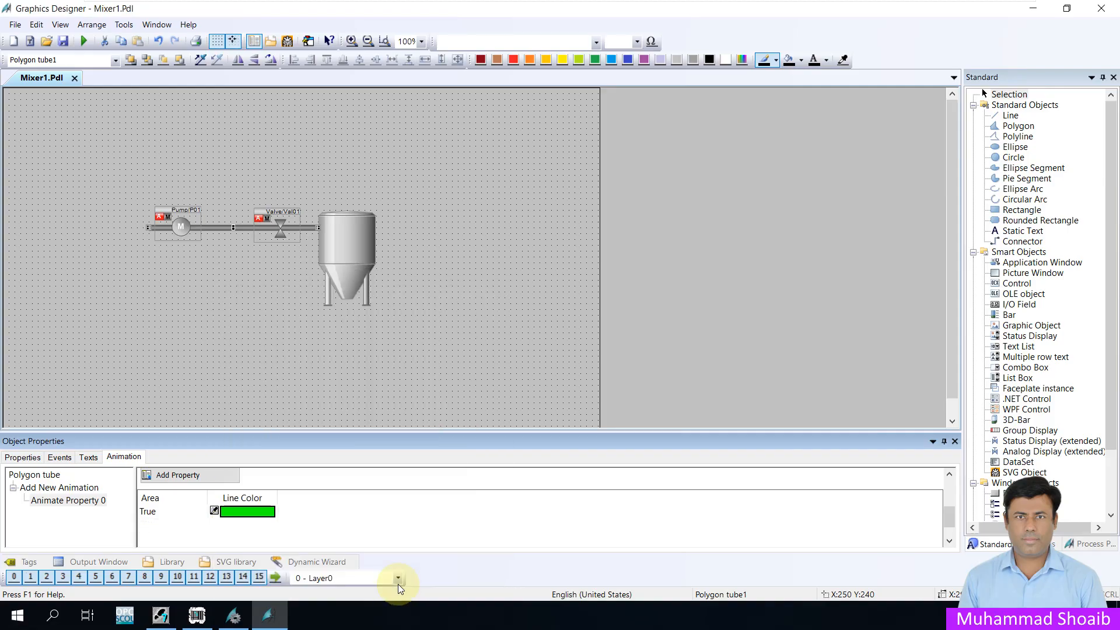
# Step: Set the polygon tube's static Line Color to light gray B6B6B6
pyautogui.click(29, 462)
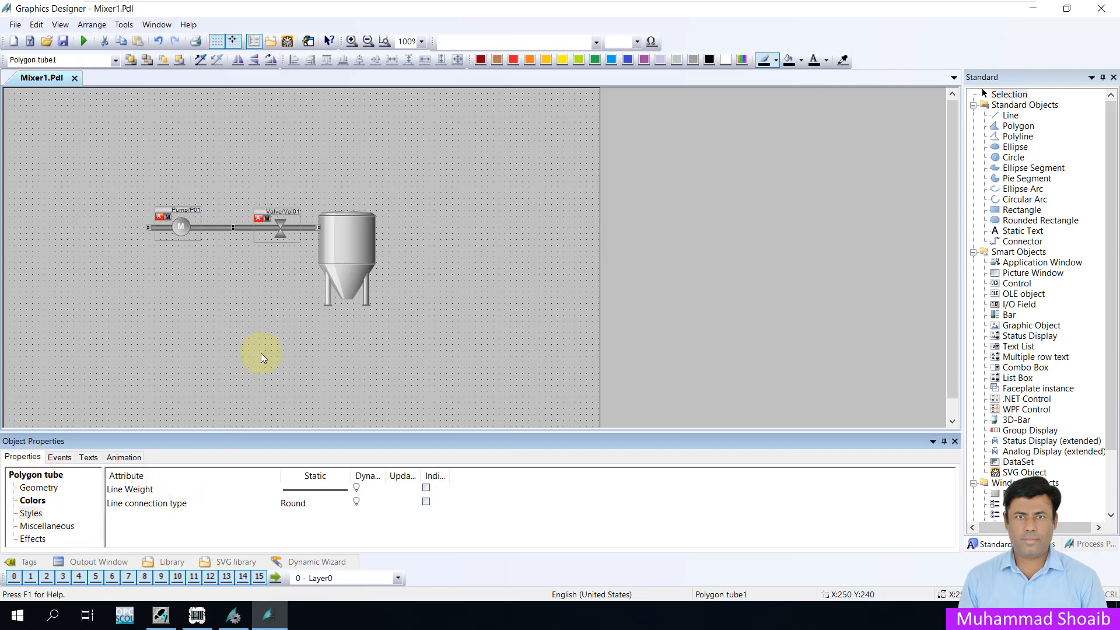
pyautogui.click(34, 502)
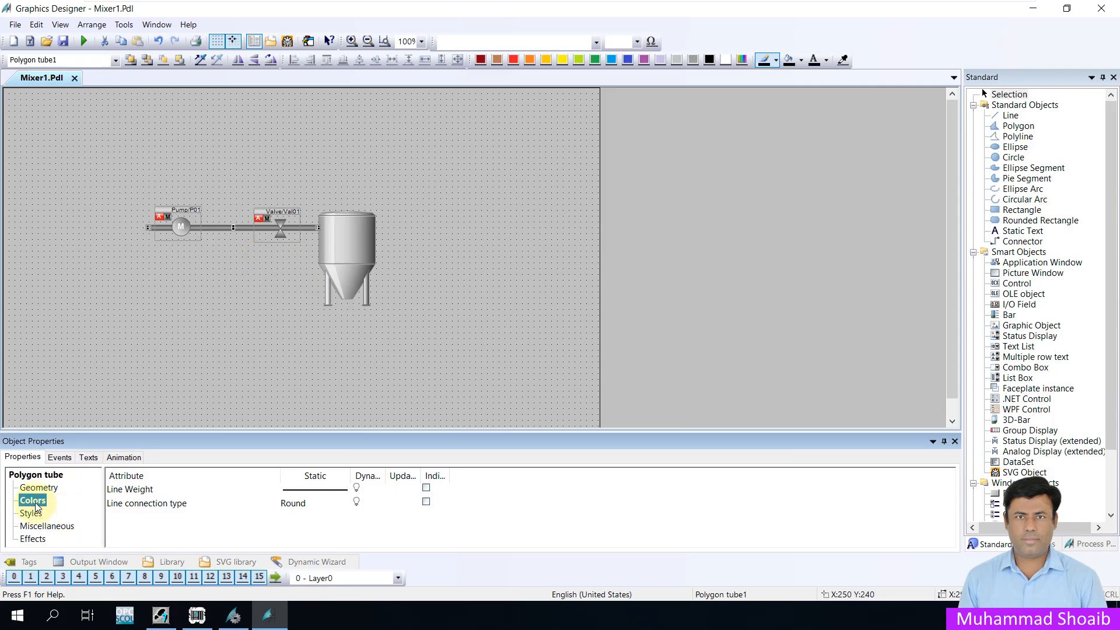
pyautogui.doubleClick(320, 490)
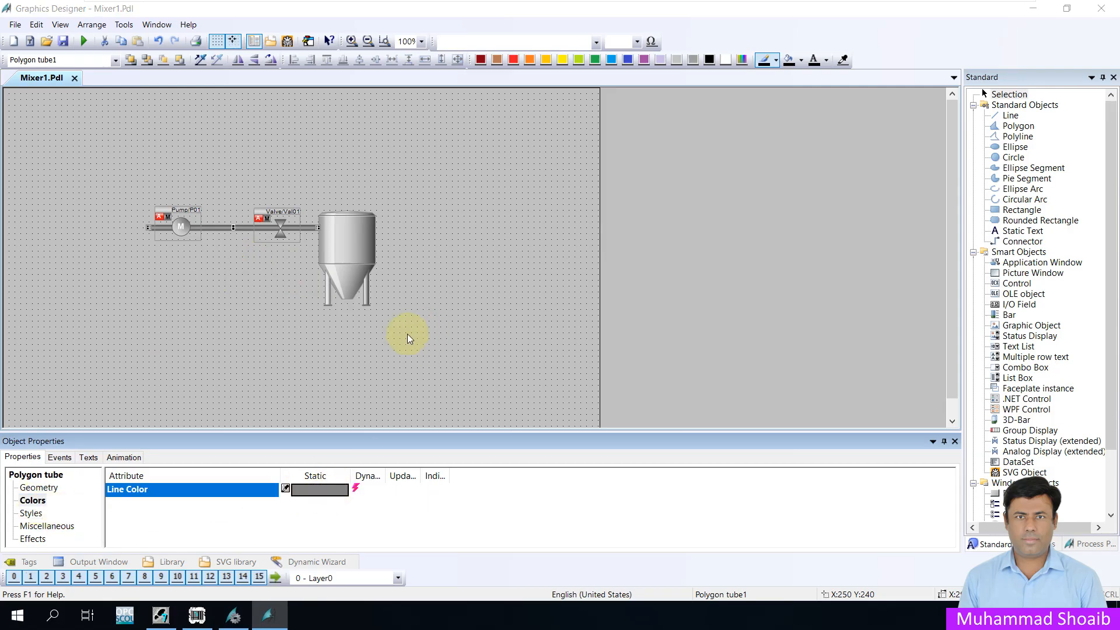
pyautogui.click(378, 426)
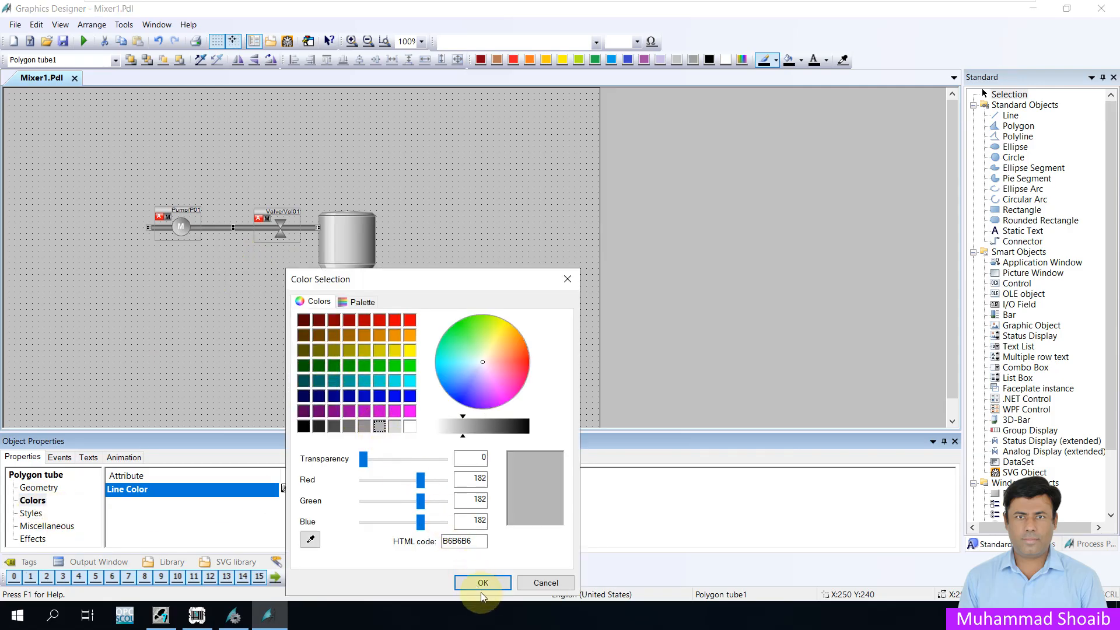
pyautogui.click(480, 585)
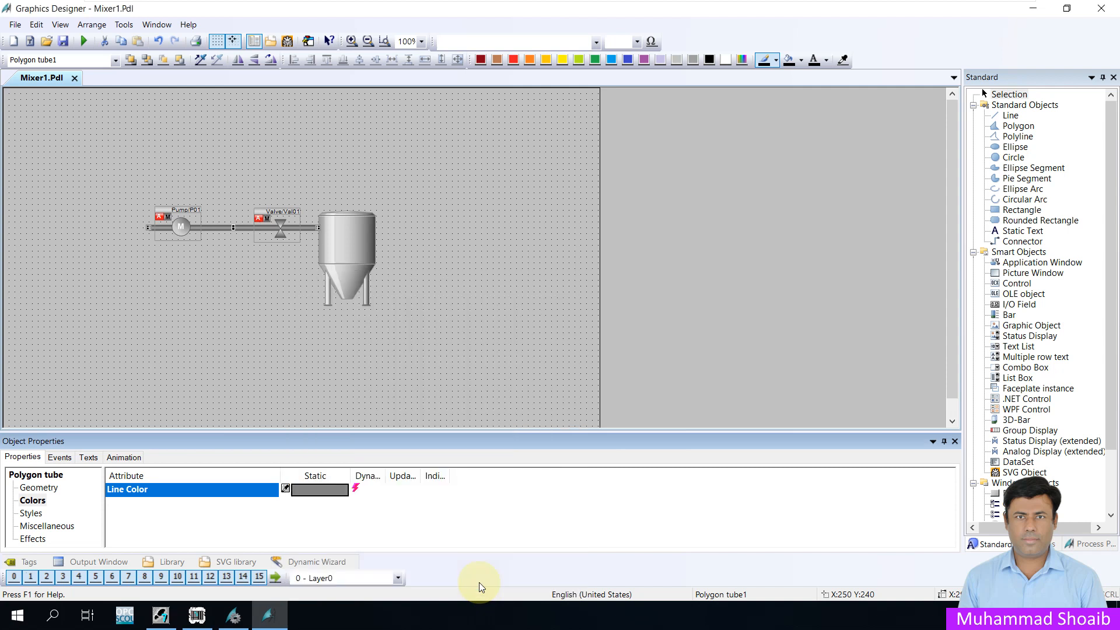
# Step: Deselect the tube, save the Mixer1 picture and close Graphics Designer
pyautogui.click(265, 327)
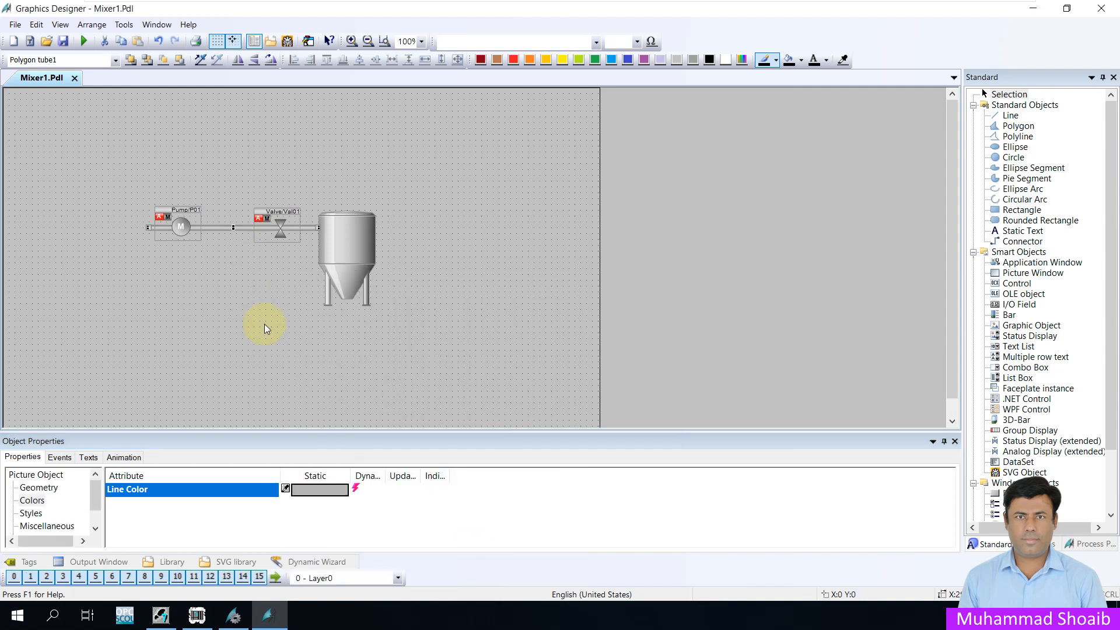
pyautogui.click(64, 42)
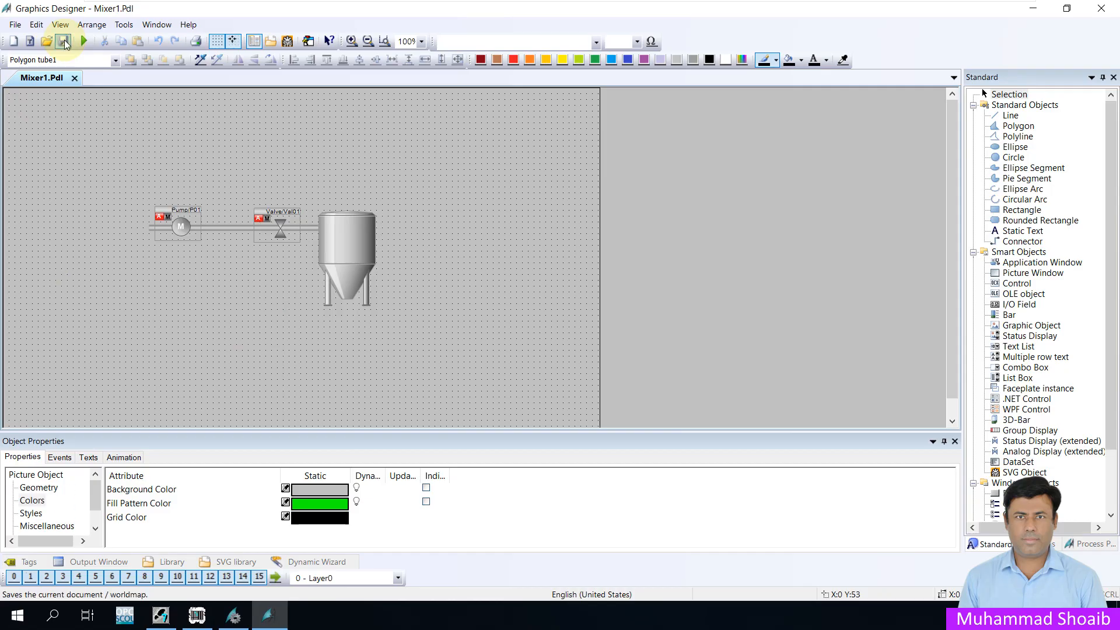
pyautogui.click(1101, 10)
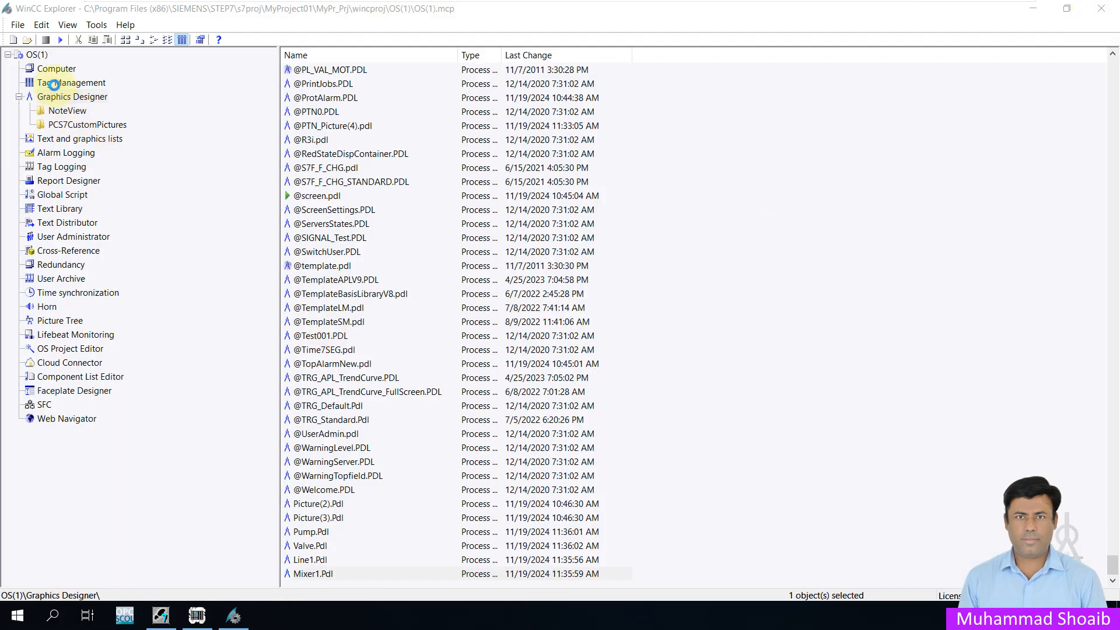
# Step: Open the Tag Management editor for OS(1) from WinCC Explorer
pyautogui.doubleClick(85, 83)
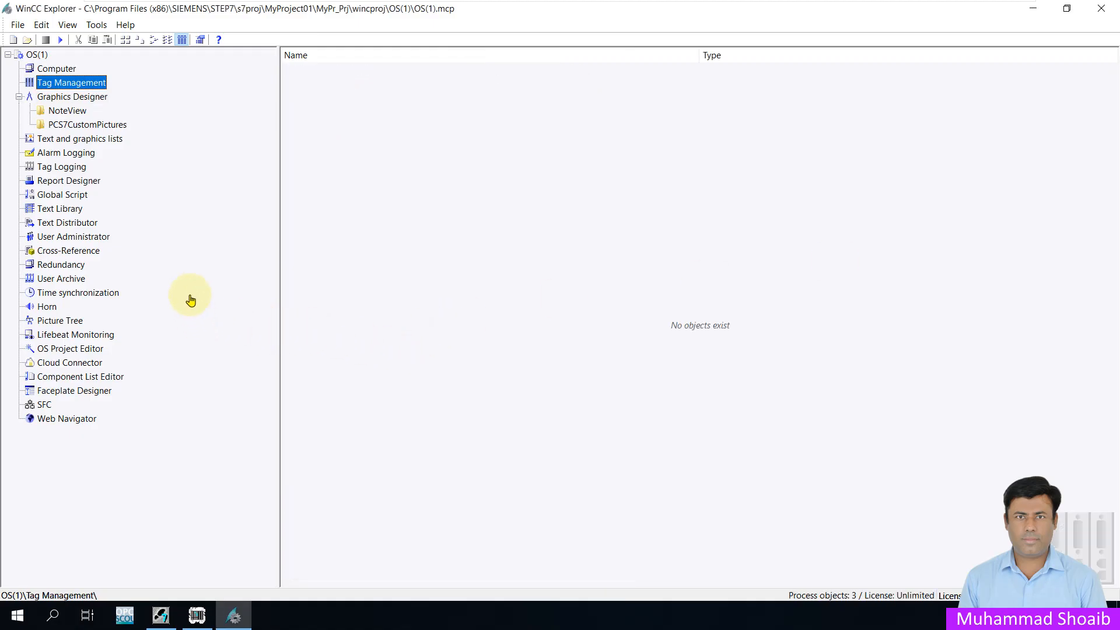
pyautogui.rightClick(73, 86)
pyautogui.click(85, 90)
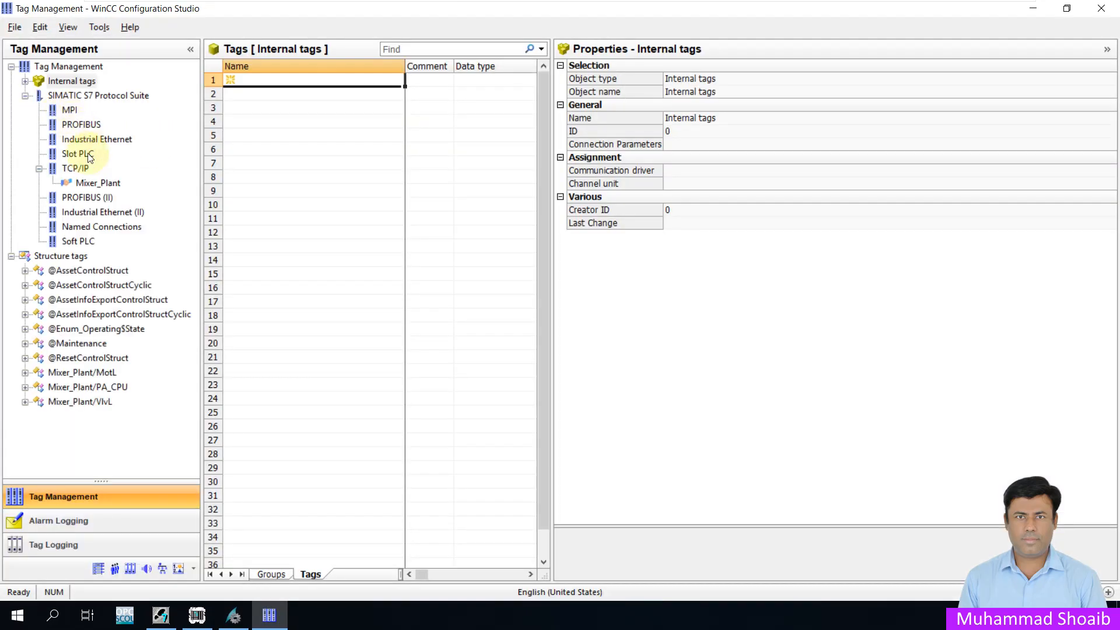
# Step: Set the logical device name of the TCP/IP channel to PLCSIM.TCPIP.1 in its system parameters
pyautogui.click(80, 169)
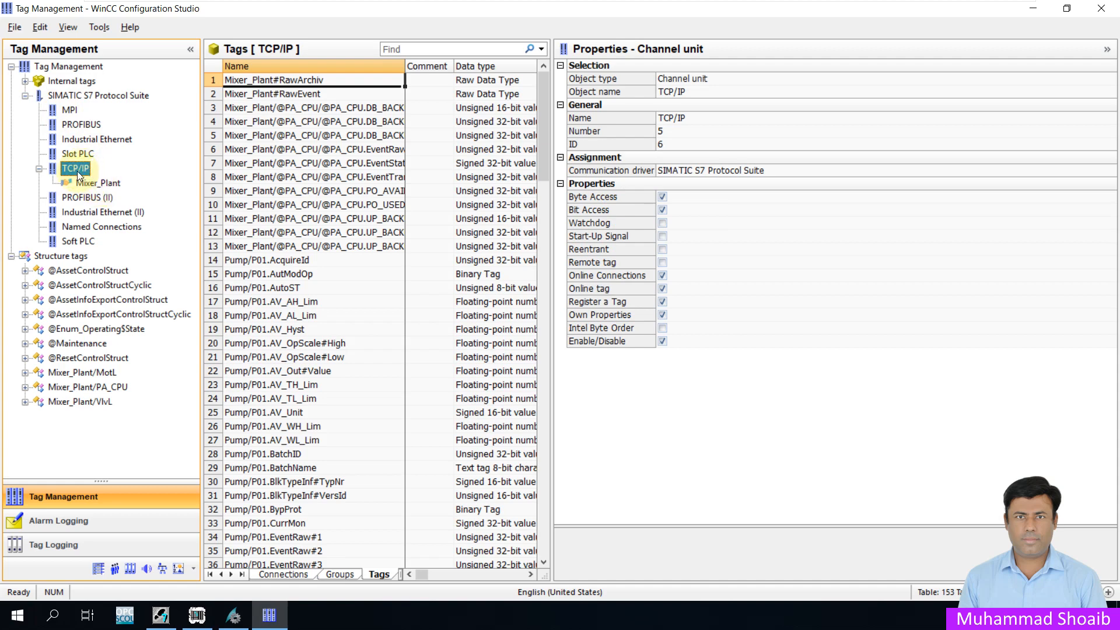
pyautogui.rightClick(82, 169)
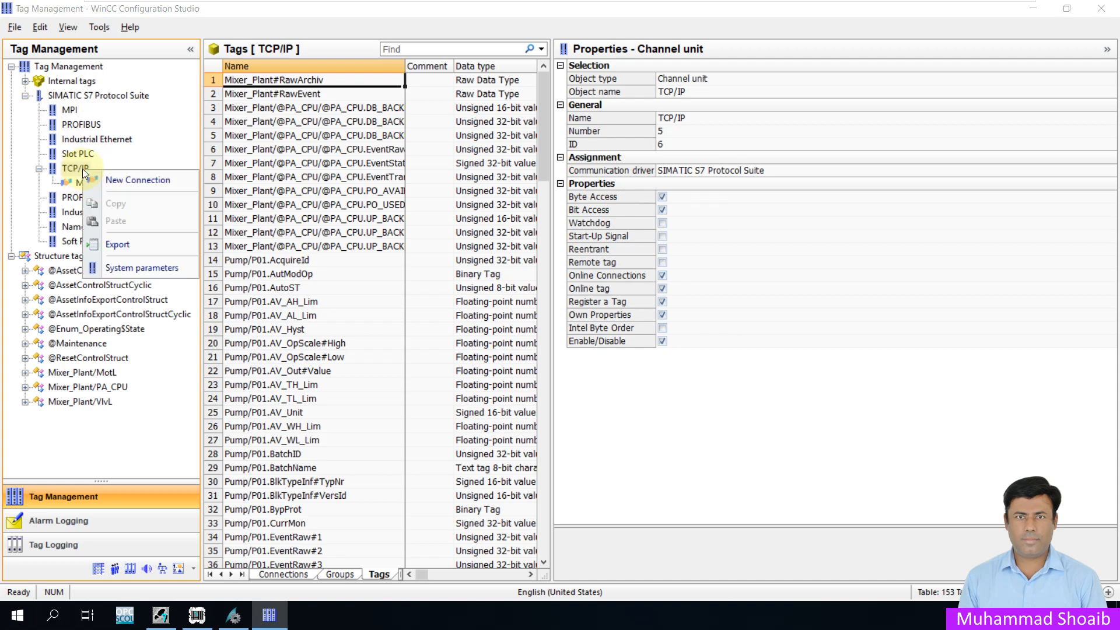
pyautogui.click(110, 268)
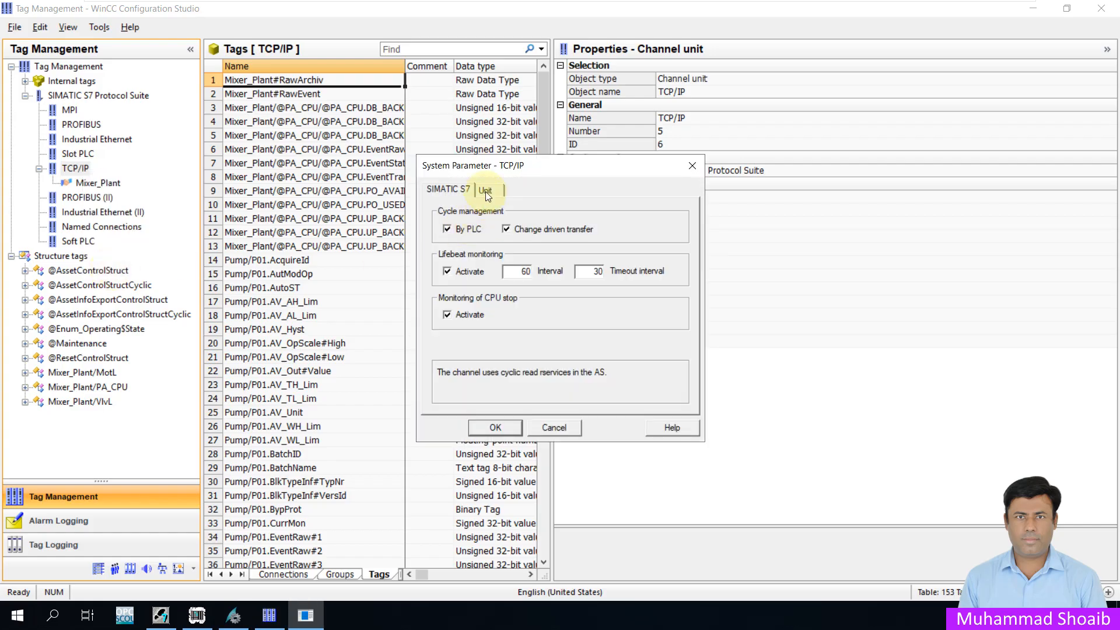
pyautogui.click(485, 192)
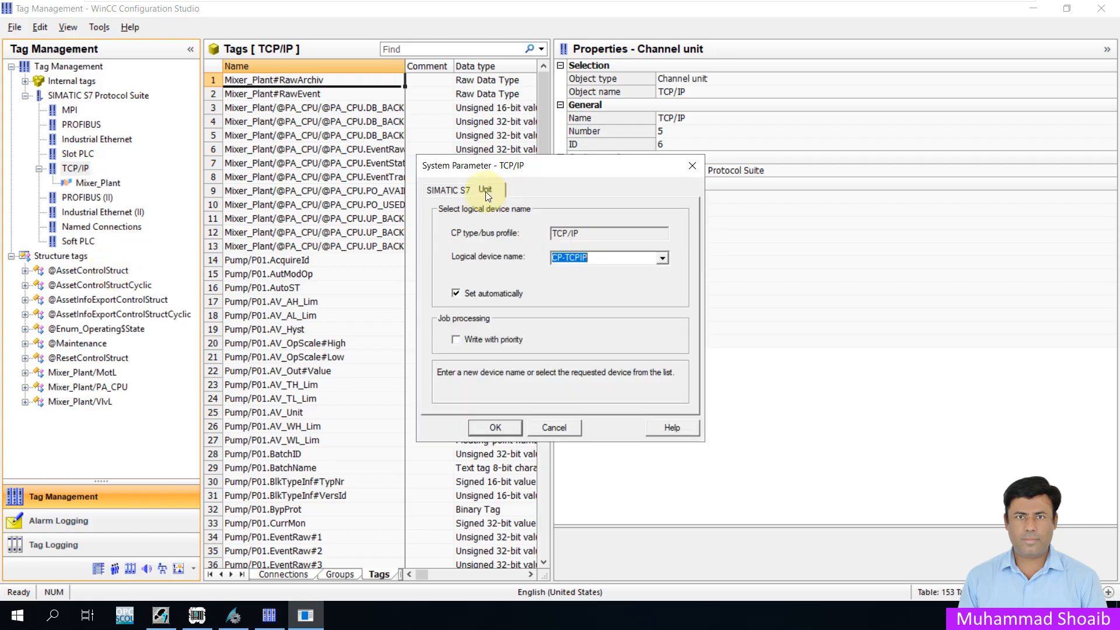
pyautogui.click(663, 260)
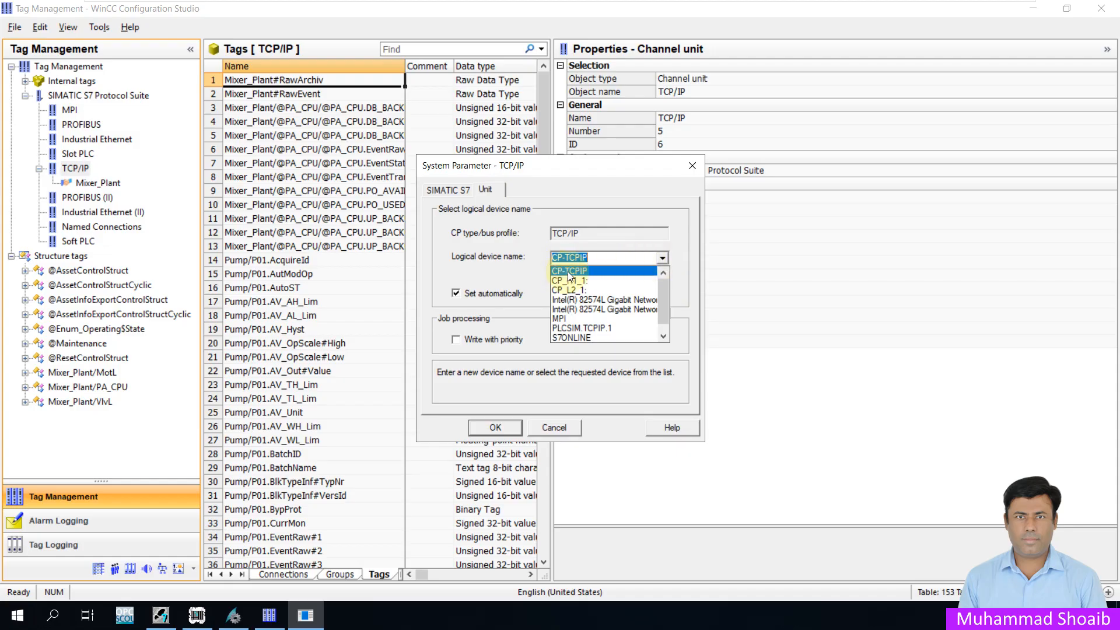
pyautogui.click(597, 327)
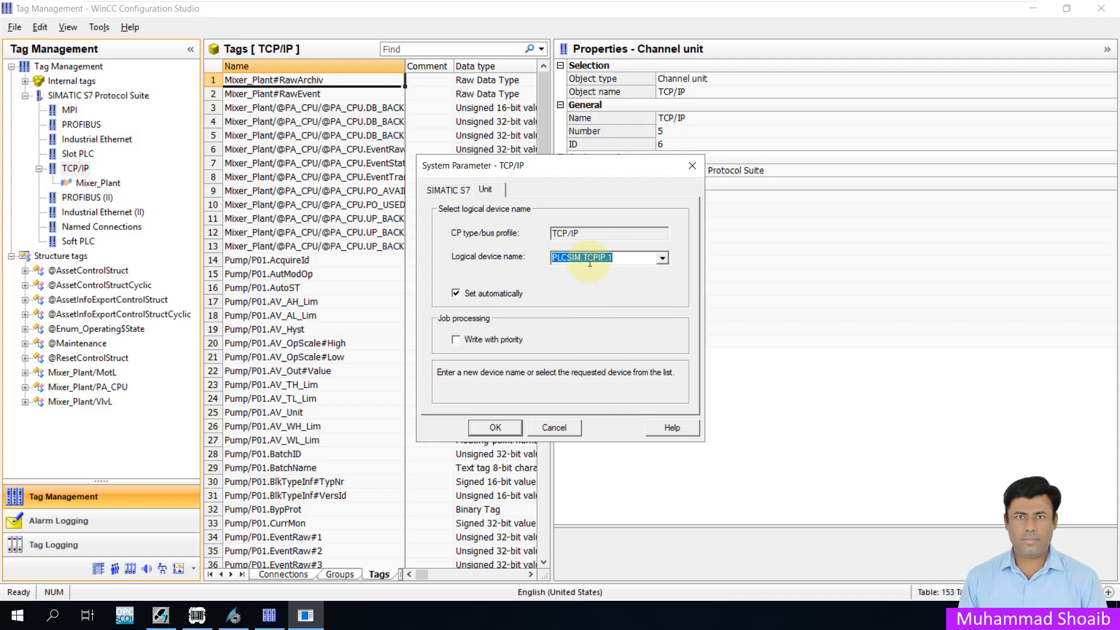
pyautogui.click(493, 427)
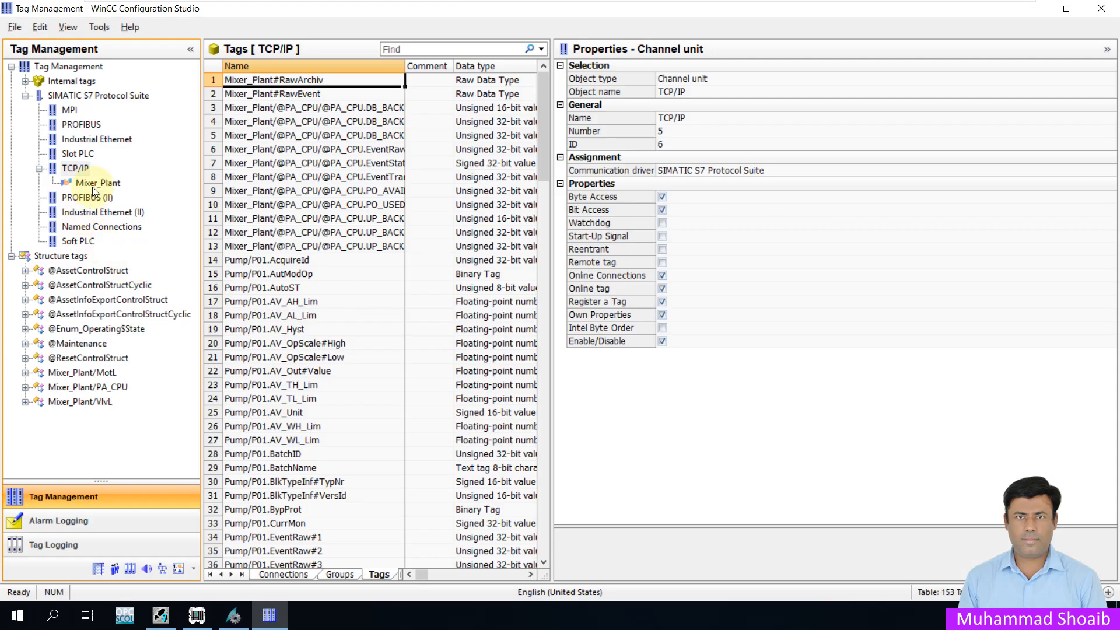
# Step: Review the connection parameters of the Mixer_Plant connection without changing them and close Tag Management
pyautogui.rightClick(93, 183)
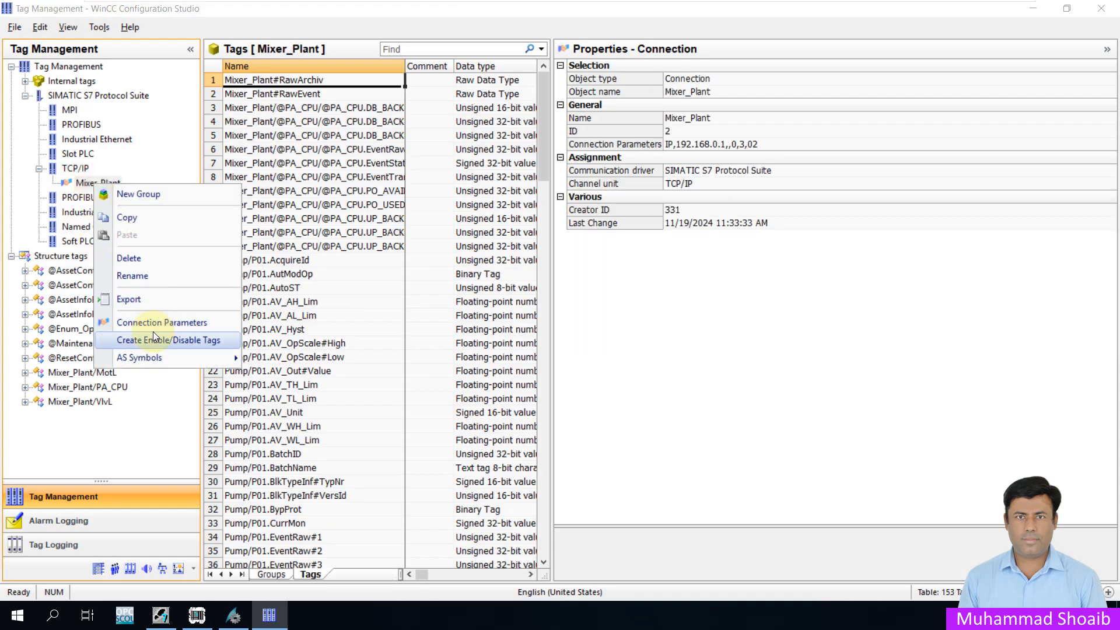
pyautogui.click(166, 322)
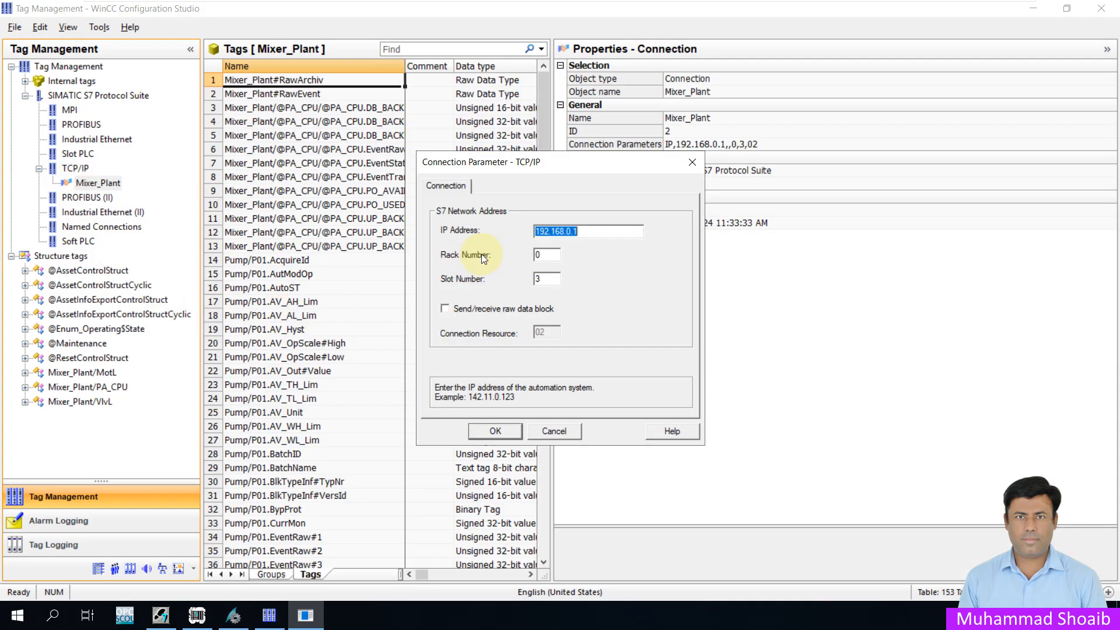
pyautogui.click(554, 432)
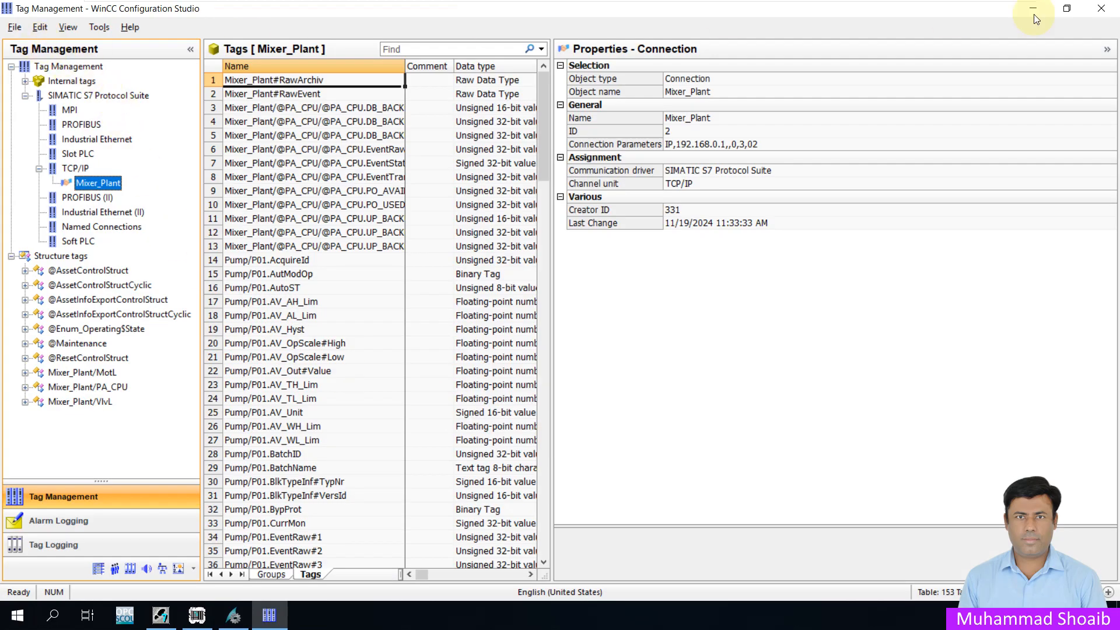
pyautogui.click(1101, 8)
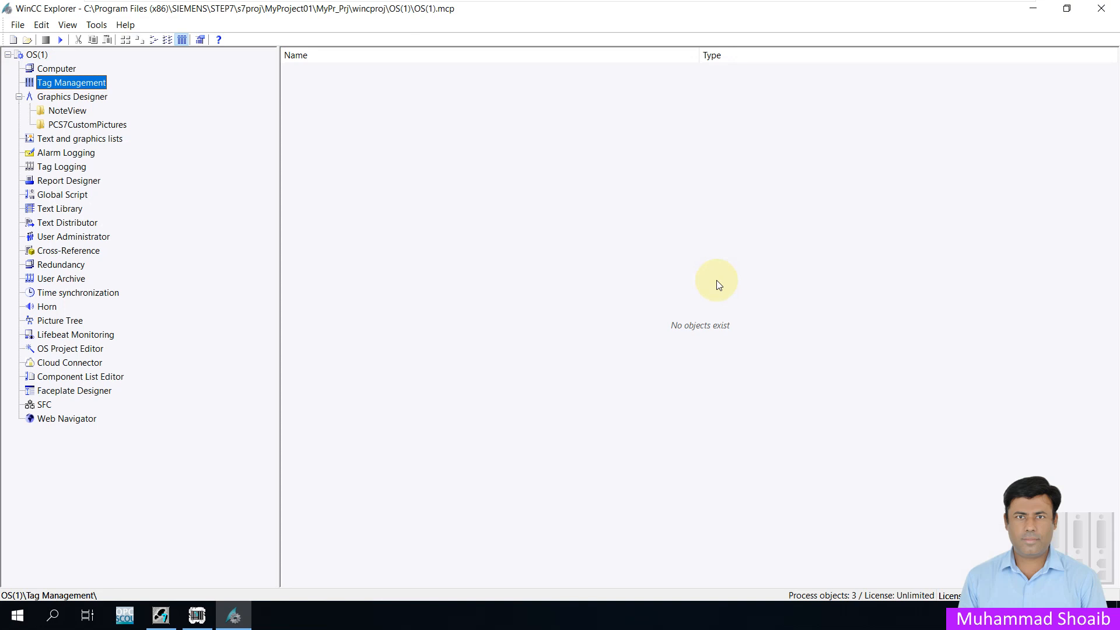
# Step: Activate the OS(1) runtime to check how the picture fits the screen, and deactivate it from WinCC Explorer
pyautogui.click(61, 41)
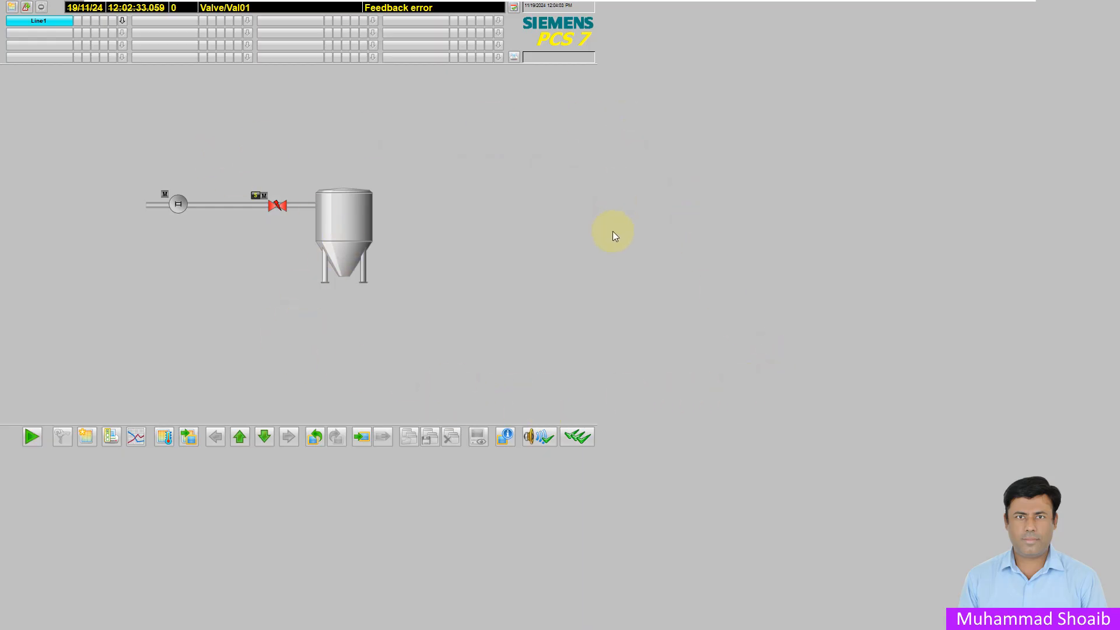
pyautogui.press('super')
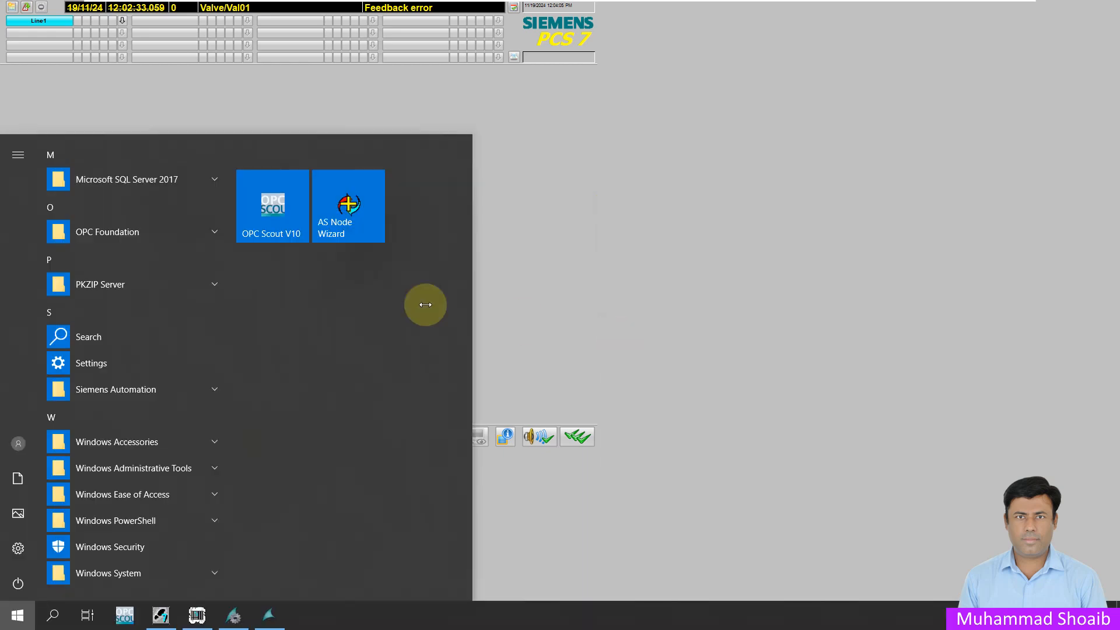
pyautogui.click(233, 616)
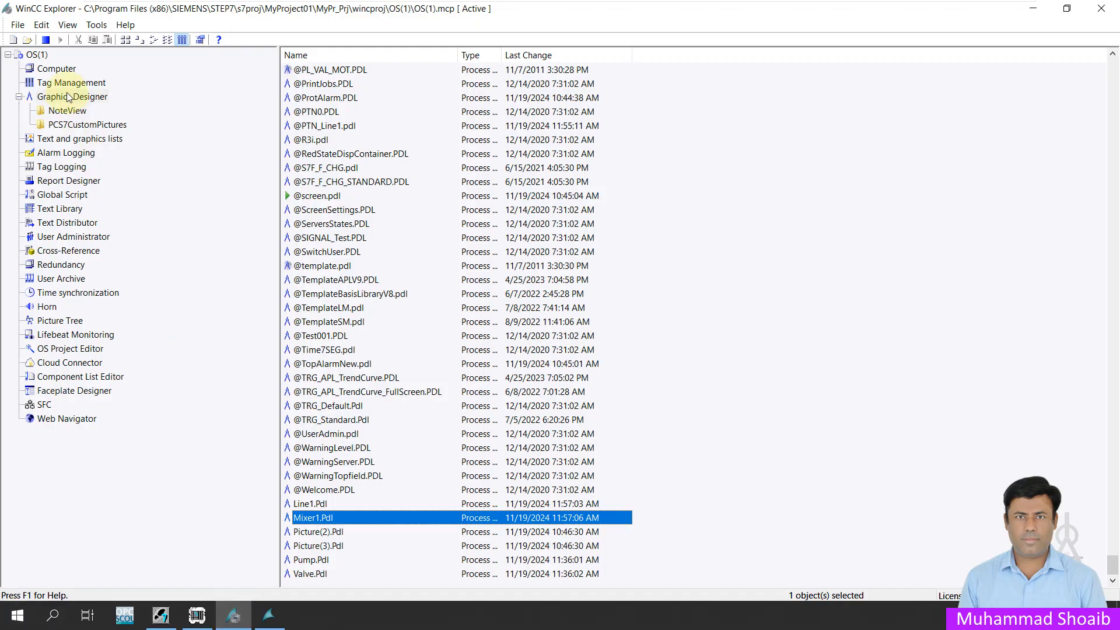
pyautogui.click(45, 39)
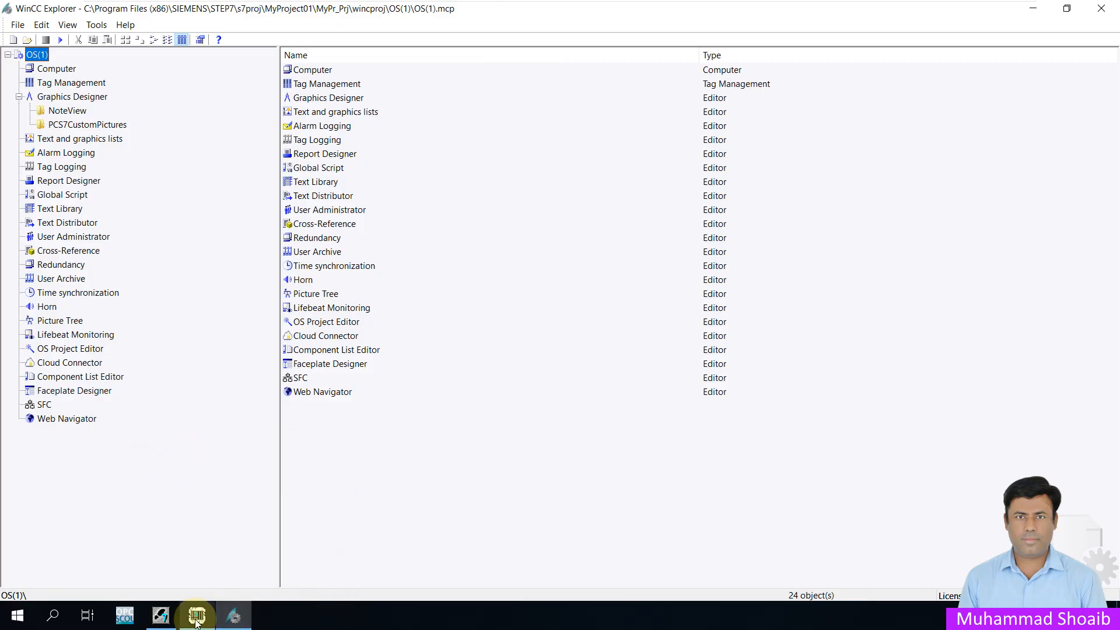
# Step: Minimize WinCC Explorer and SIMATIC Manager and check the screen resolution in the Windows display settings
pyautogui.click(1033, 8)
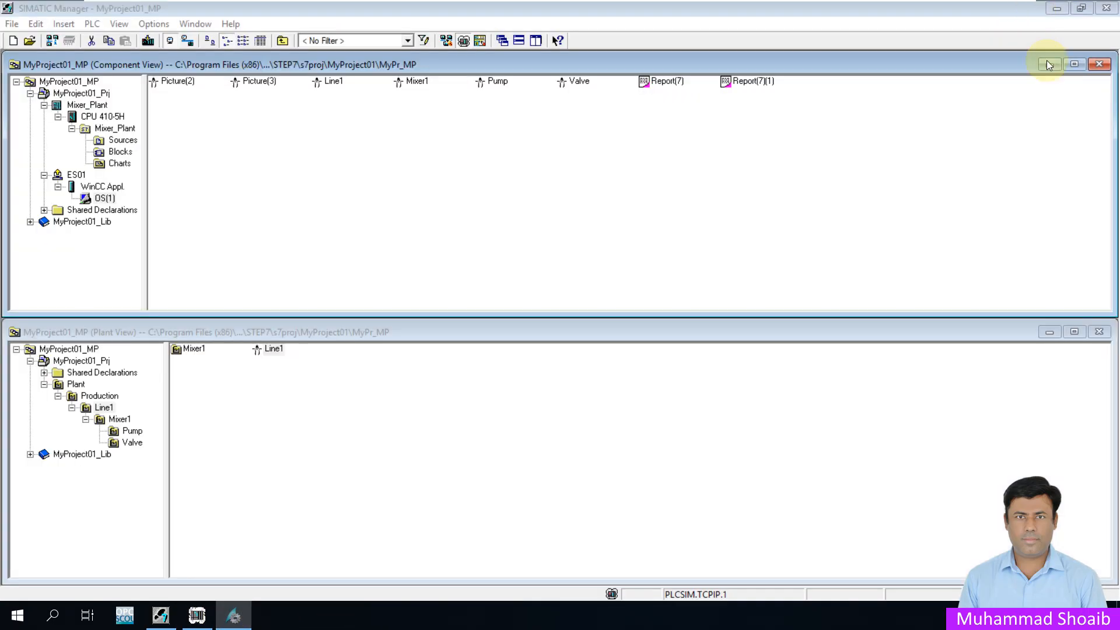
pyautogui.click(1056, 8)
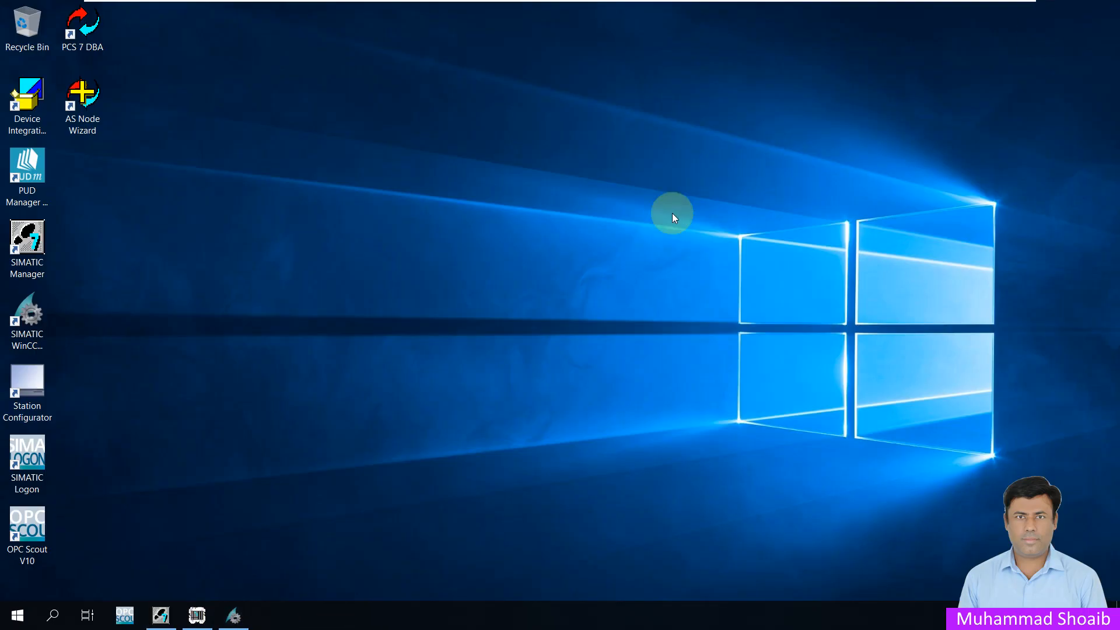
pyautogui.rightClick(386, 233)
pyautogui.click(443, 362)
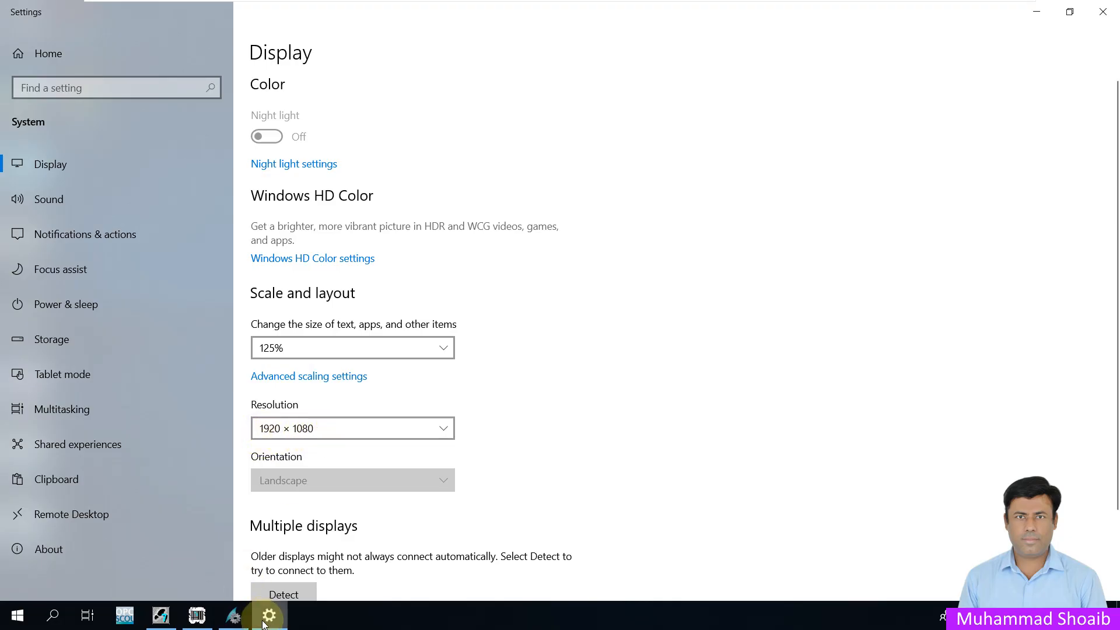
# Step: Switch to WinCC Explorer and apply the SIMATIC Standard 1920*1080 layout in the OS Project Editor
pyautogui.moveTo(187, 617)
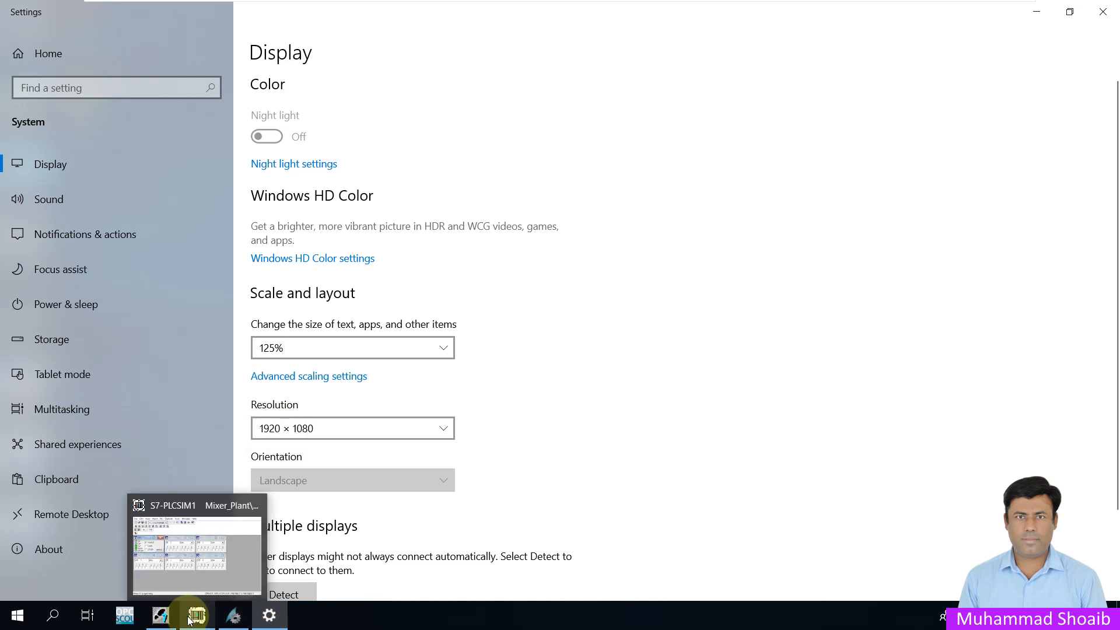
pyautogui.click(231, 612)
pyautogui.click(63, 349)
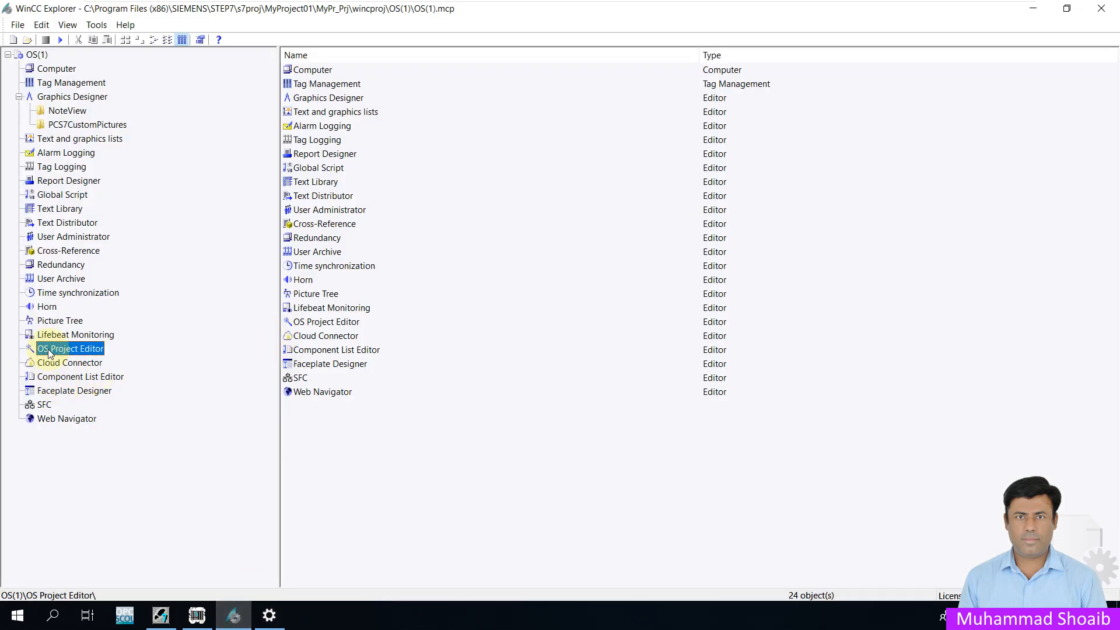
pyautogui.rightClick(63, 350)
pyautogui.click(77, 354)
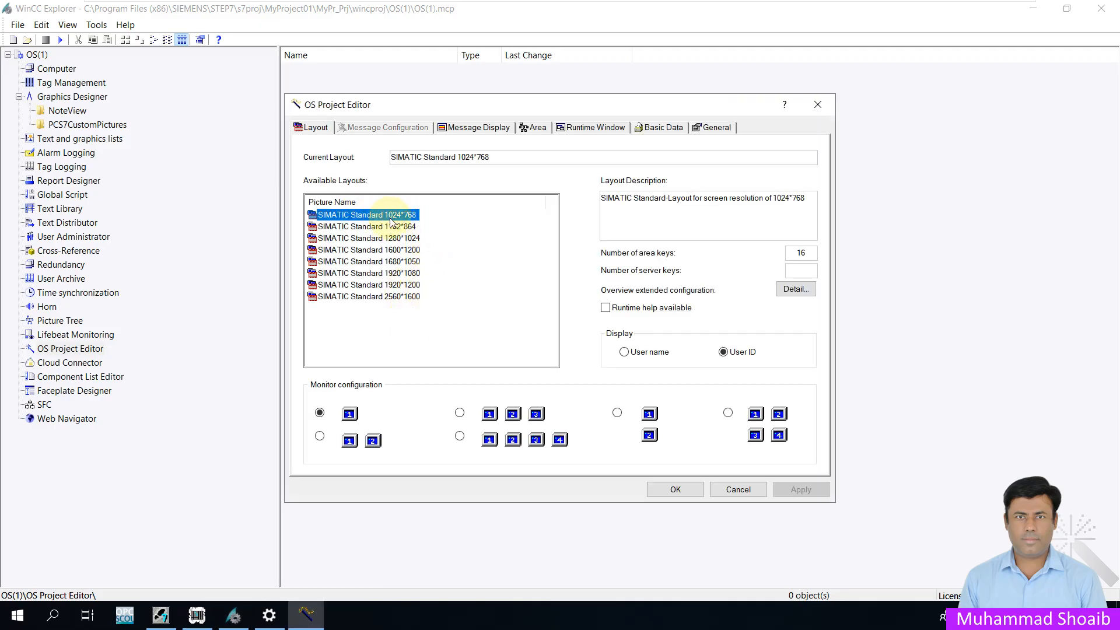
pyautogui.click(422, 274)
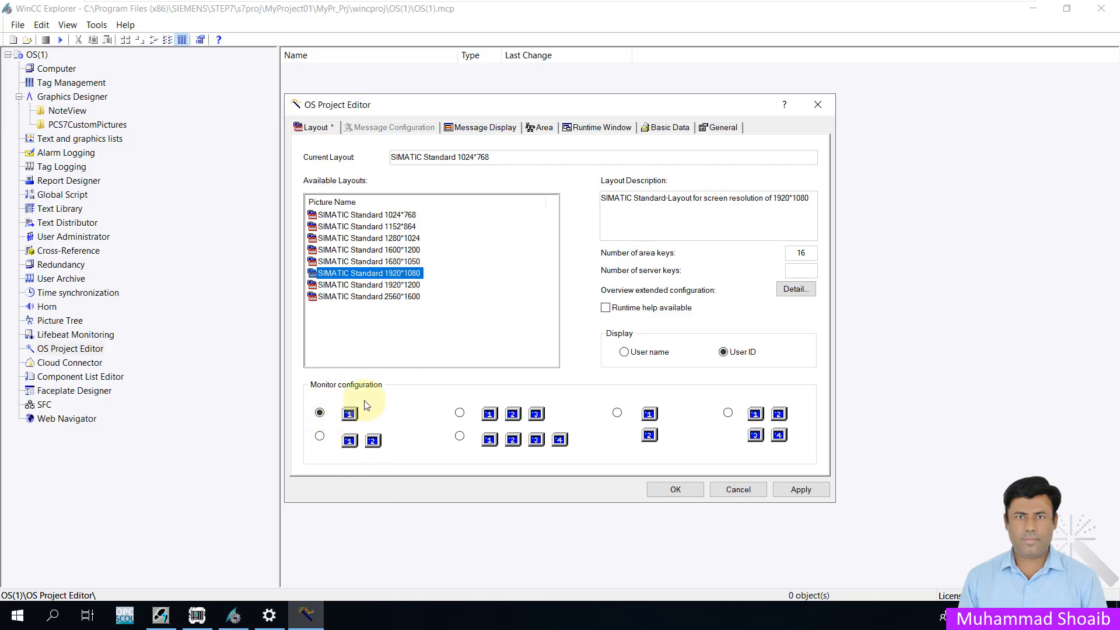
pyautogui.click(793, 489)
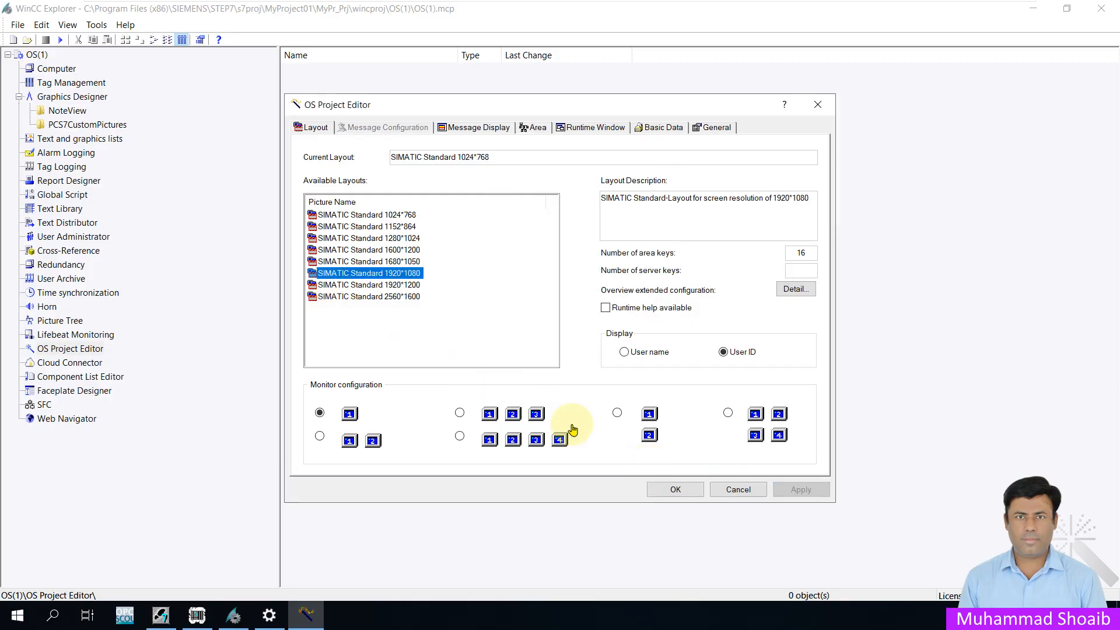
pyautogui.click(673, 490)
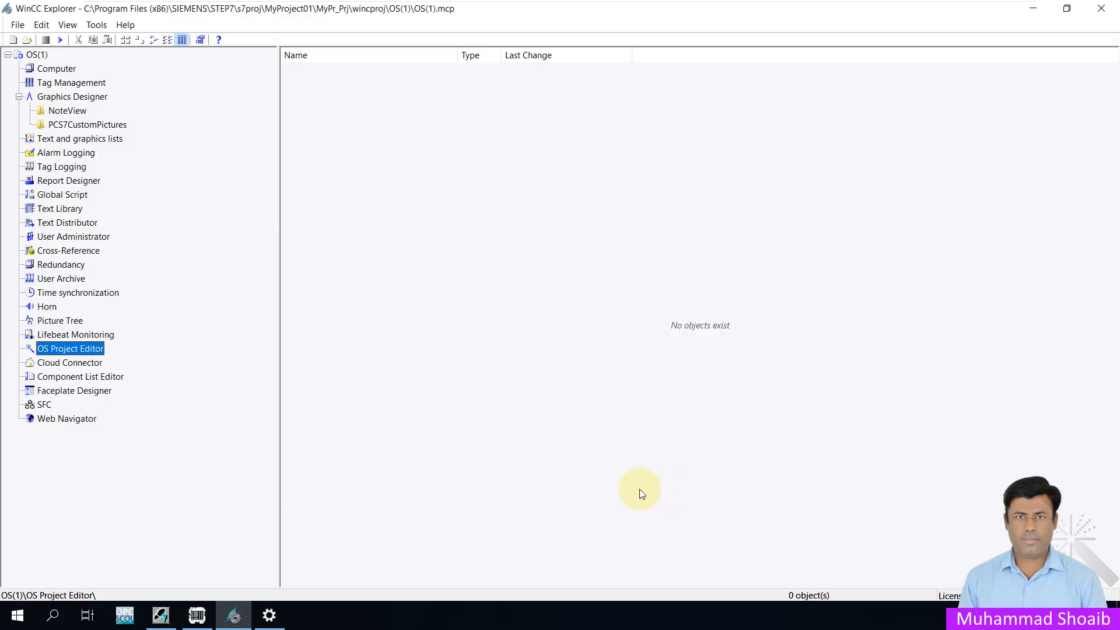
# Step: Activate the OS(1) runtime and open the mixer picture below the Line1 area
pyautogui.click(62, 41)
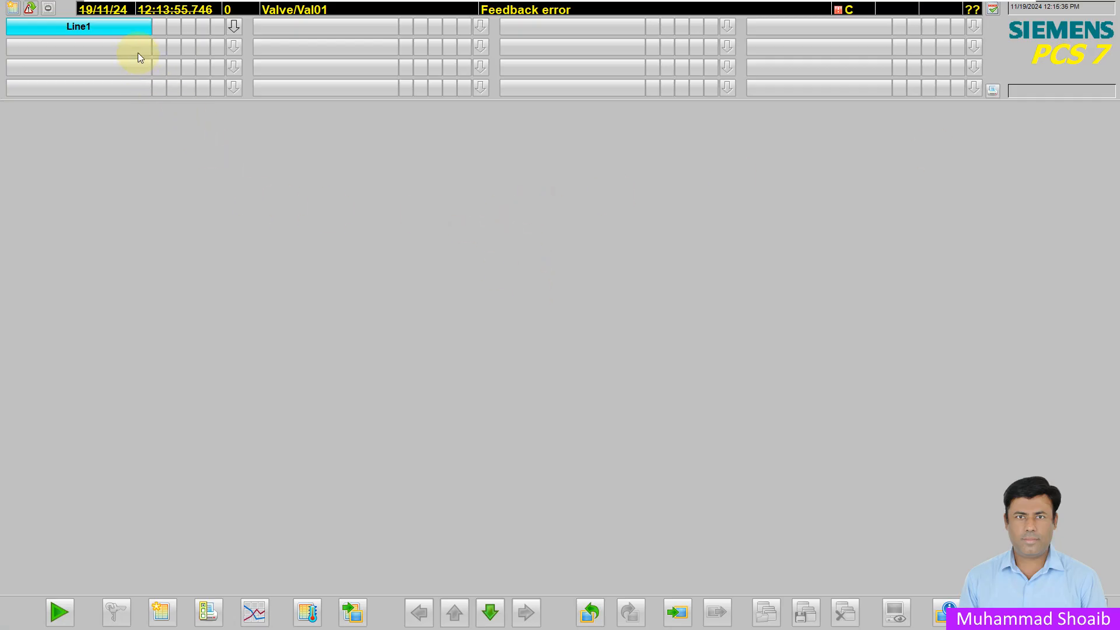
pyautogui.click(234, 27)
pyautogui.doubleClick(62, 142)
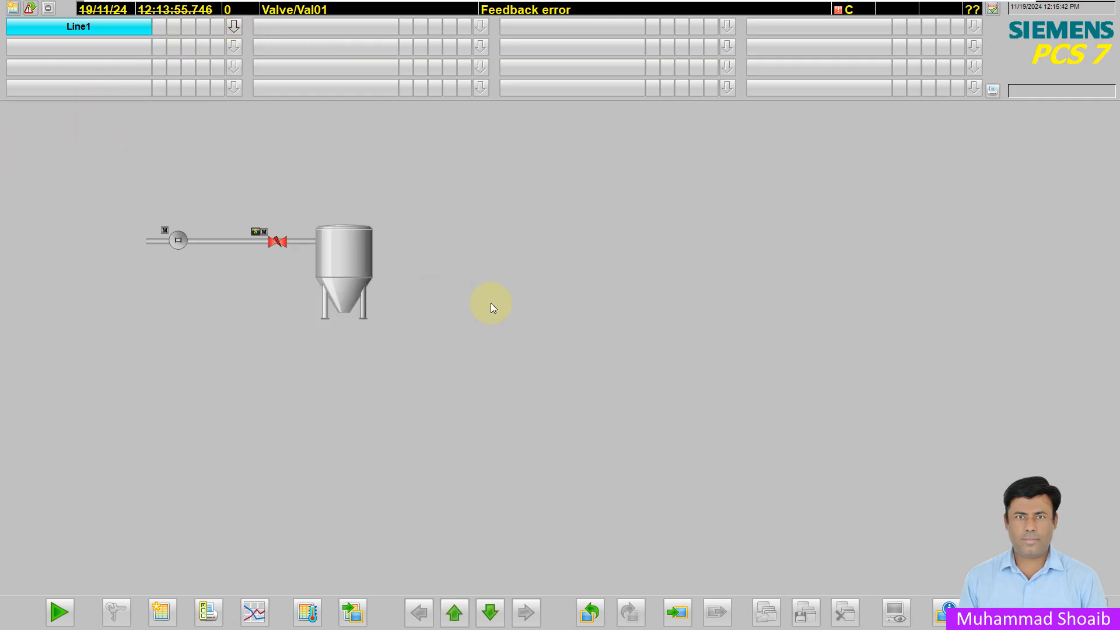
# Step: Open the faceplate of pump P01 and switch its simulation on
pyautogui.click(178, 241)
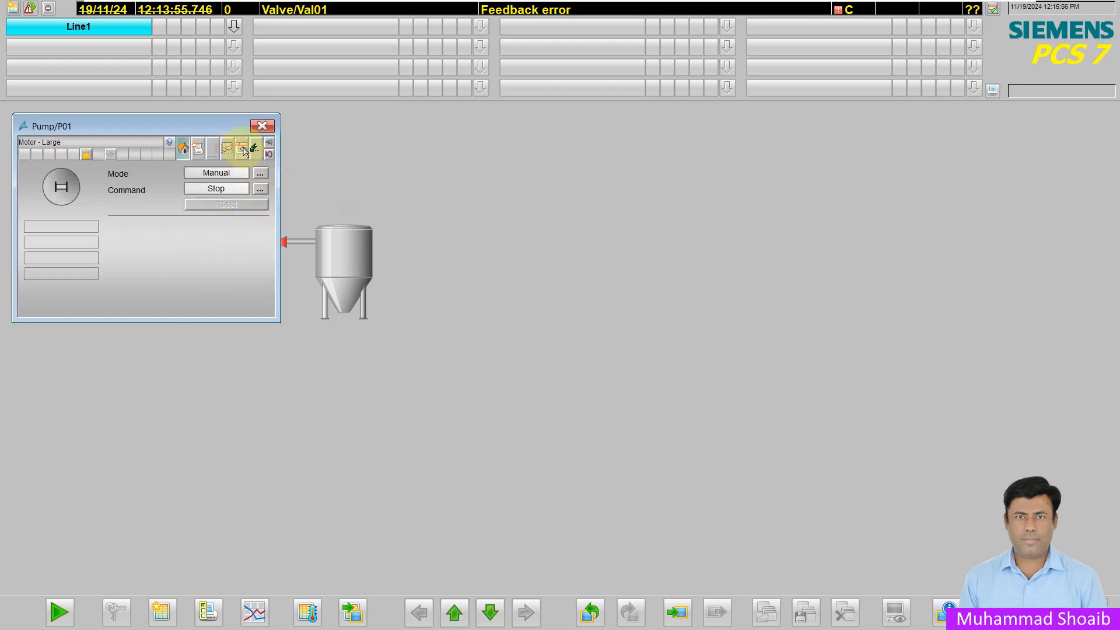
pyautogui.click(243, 150)
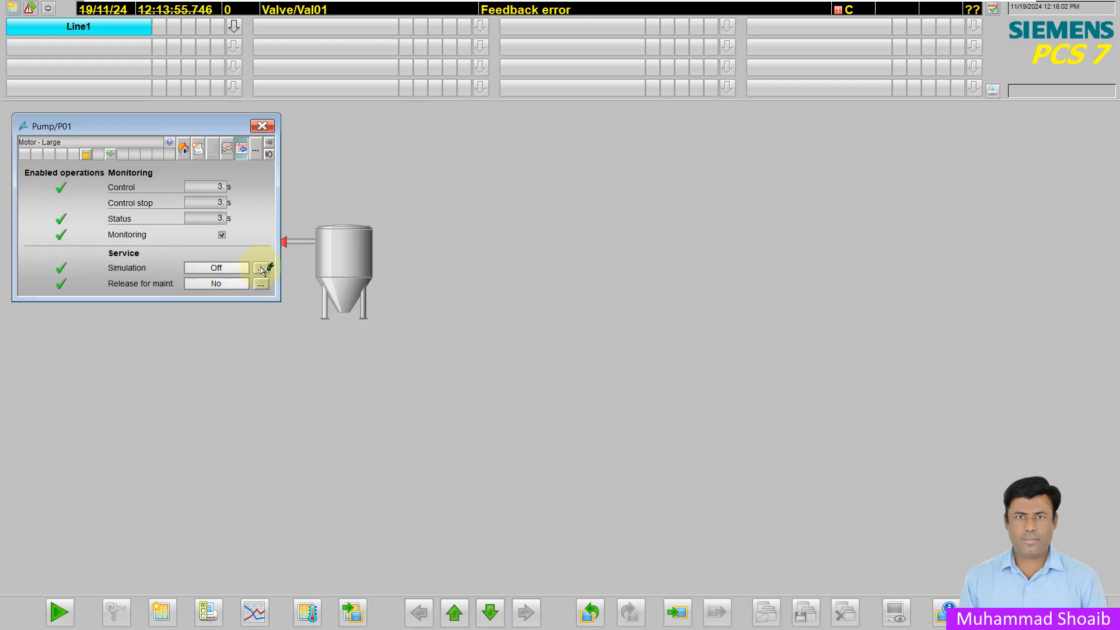
pyautogui.click(261, 269)
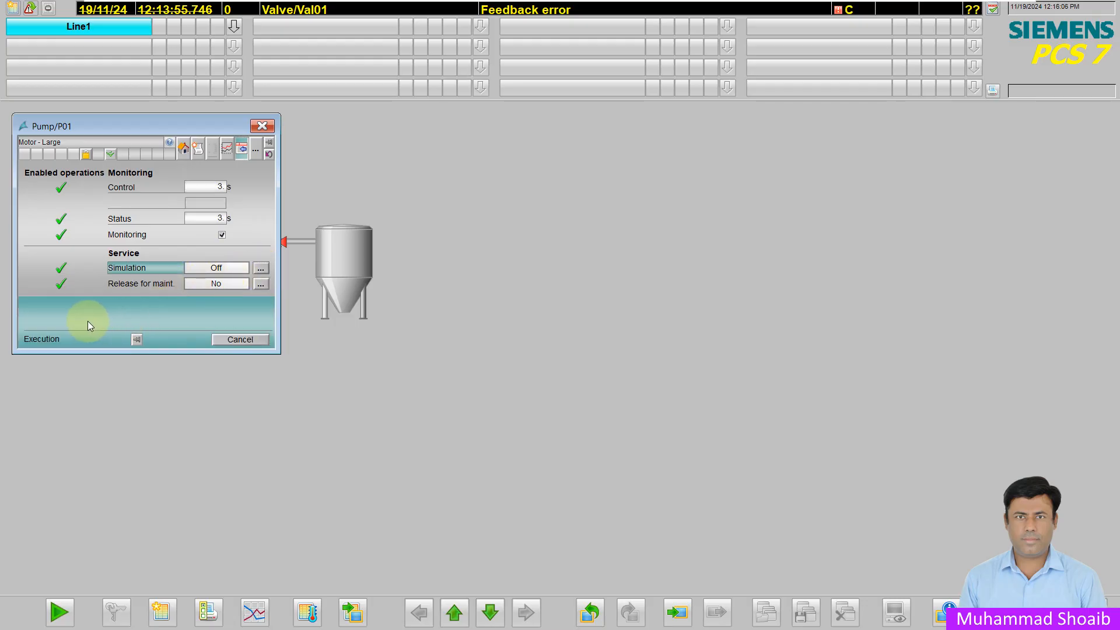
pyautogui.click(107, 319)
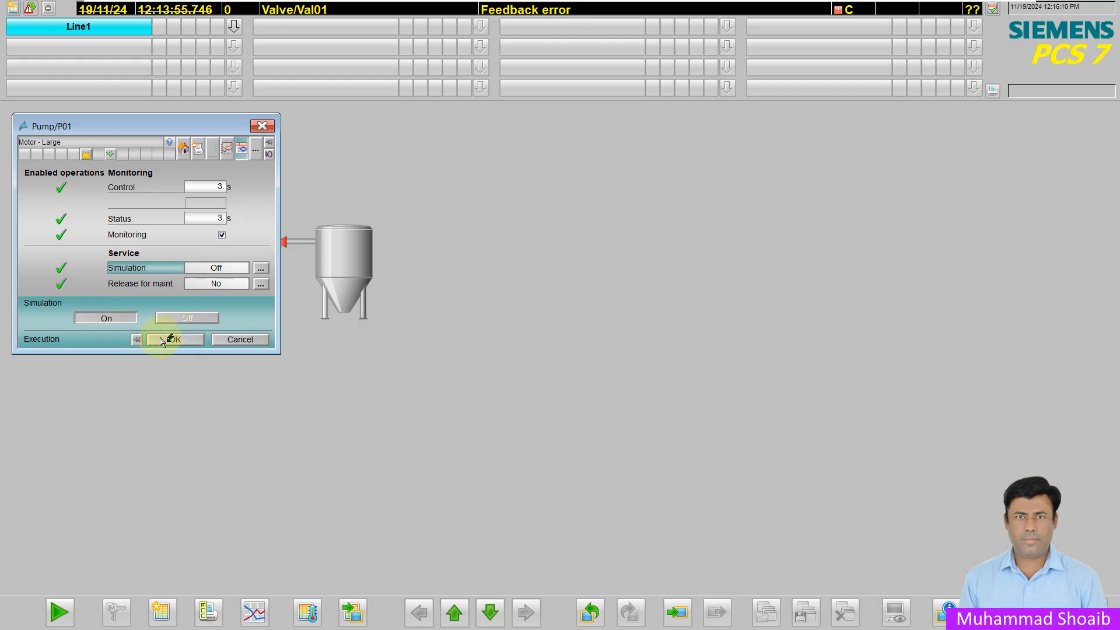
pyautogui.click(175, 340)
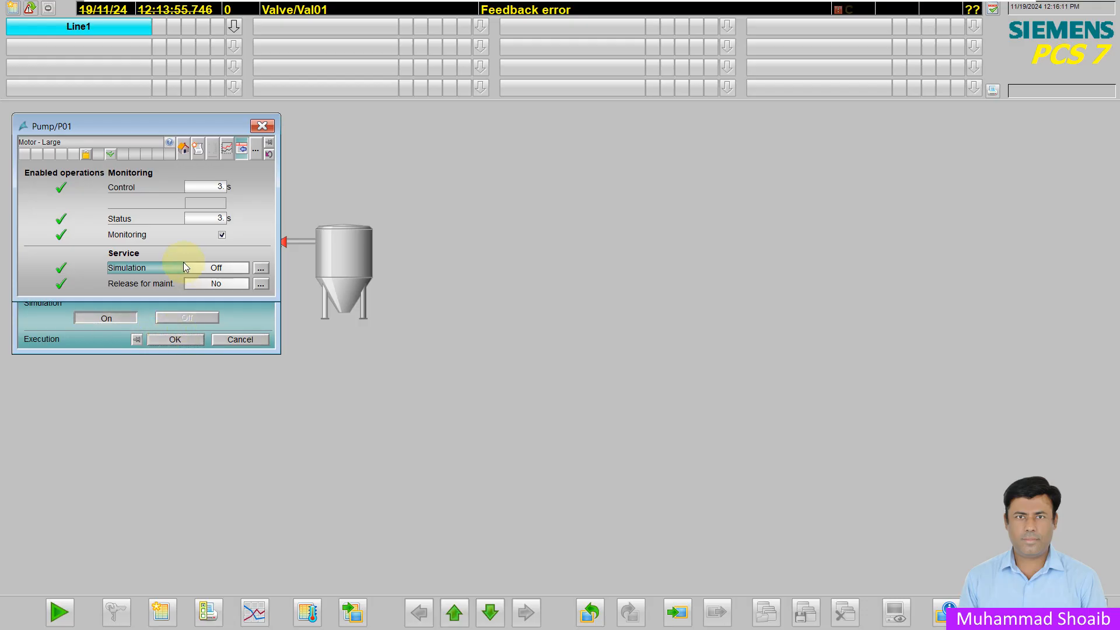
# Step: Start pump P01 in manual mode from its faceplate's standard view and close the faceplate
pyautogui.moveTo(96, 121); pyautogui.dragTo(410, 138)
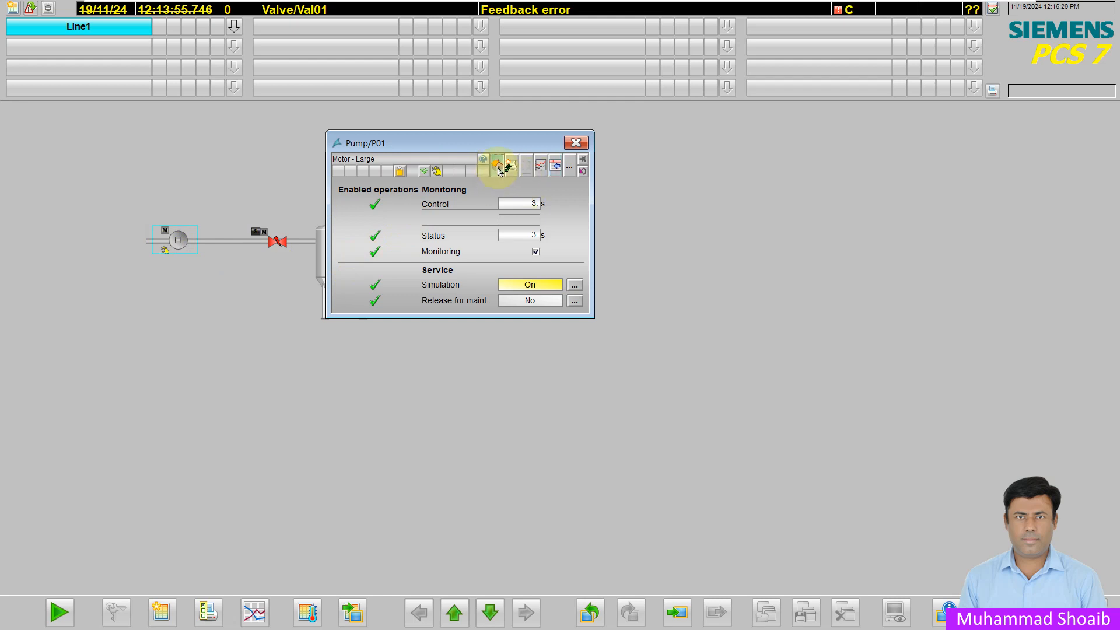
pyautogui.click(497, 167)
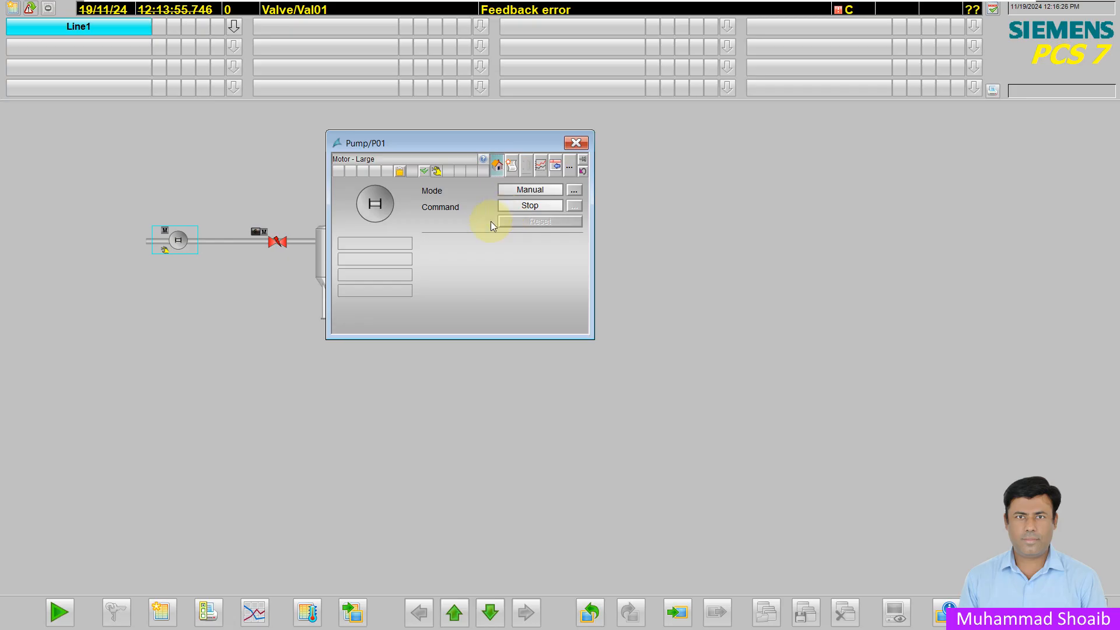
pyautogui.click(573, 209)
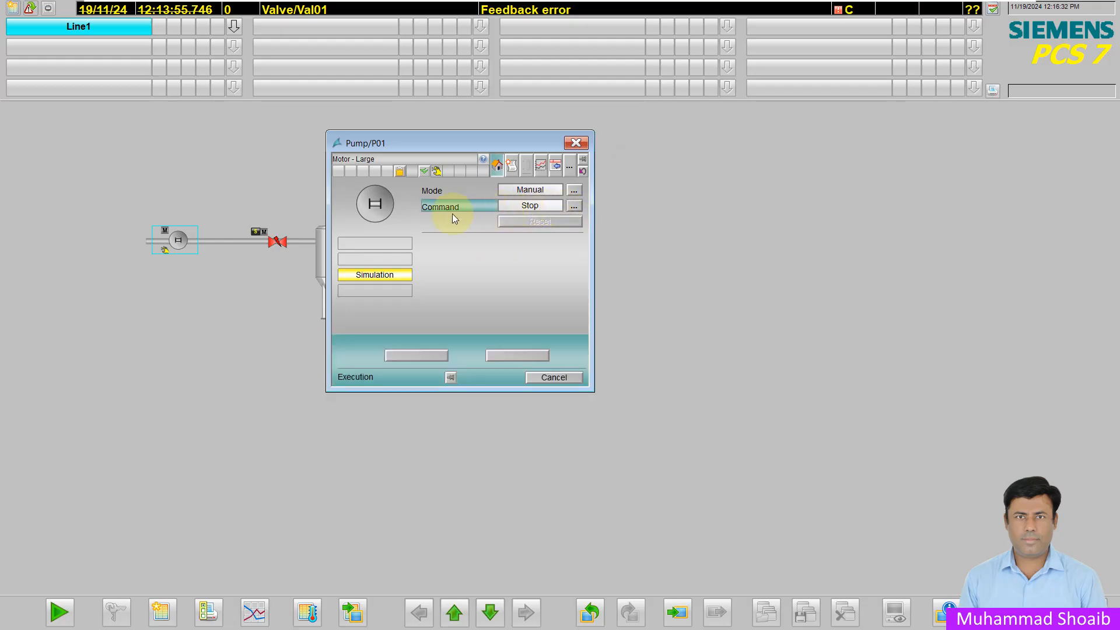
pyautogui.click(429, 355)
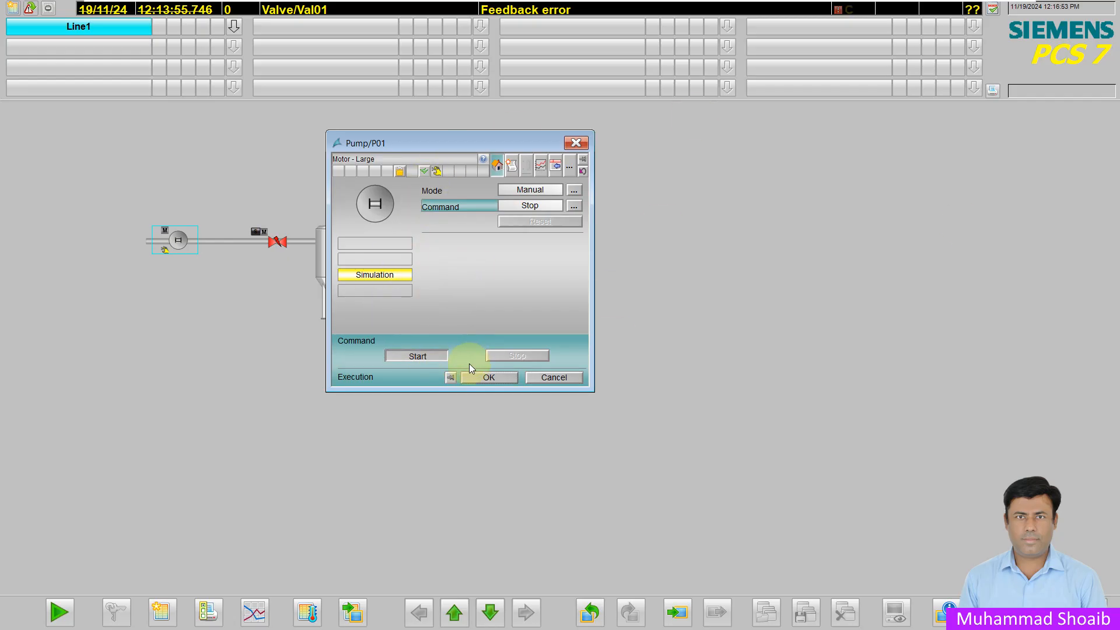
pyautogui.click(474, 379)
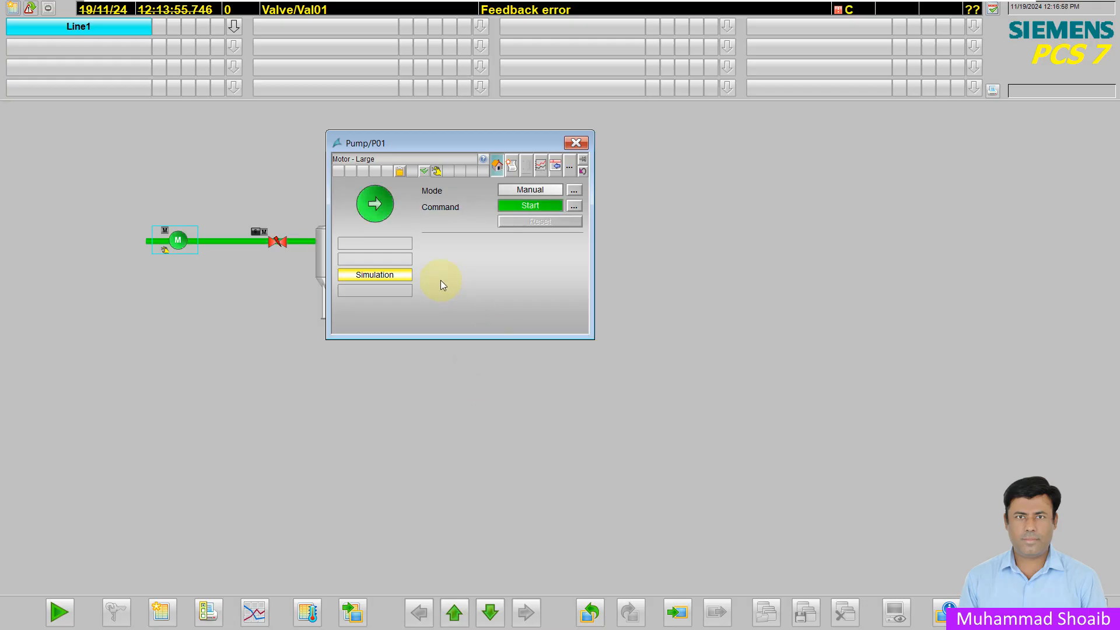
pyautogui.click(576, 142)
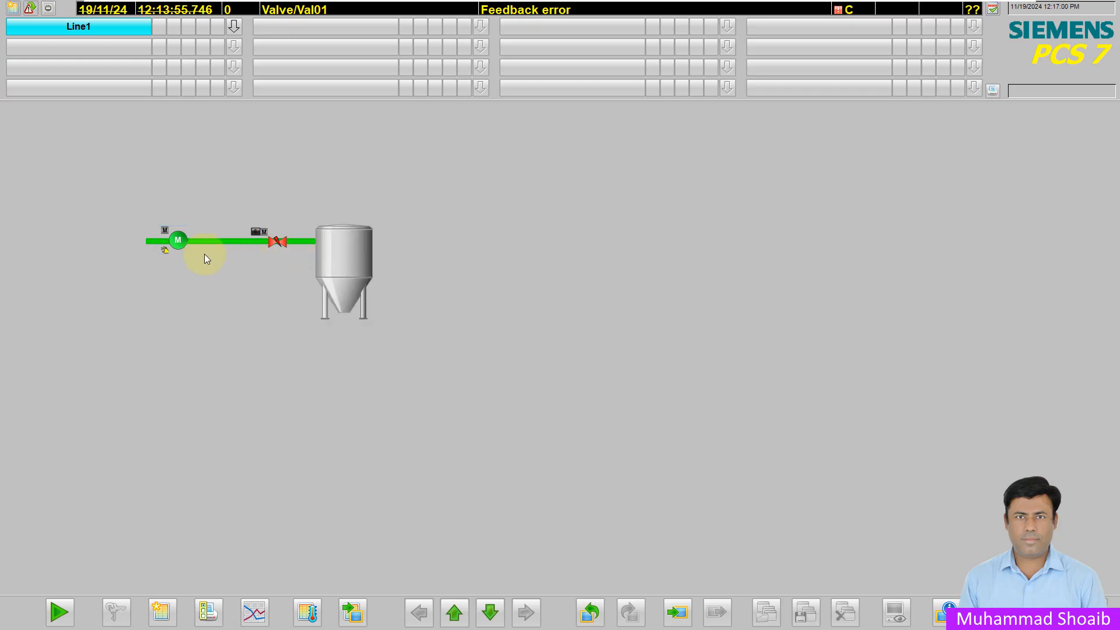
# Step: Open the faceplate of valve Val01, place it clear of the picture and switch its simulation on
pyautogui.click(278, 242)
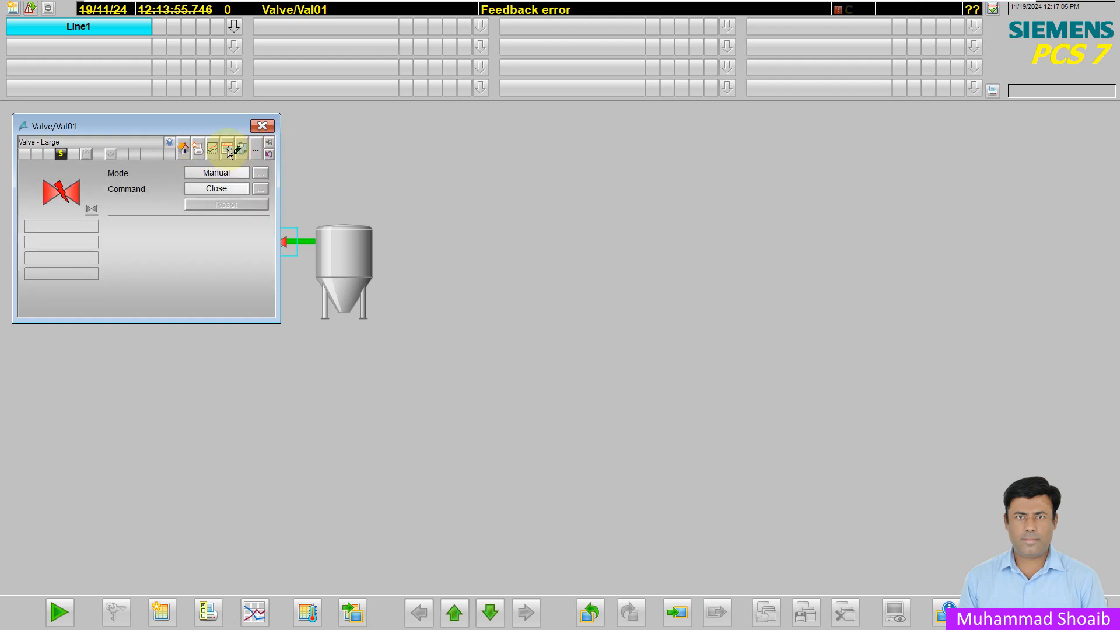
pyautogui.moveTo(198, 125); pyautogui.dragTo(694, 160)
pyautogui.click(723, 183)
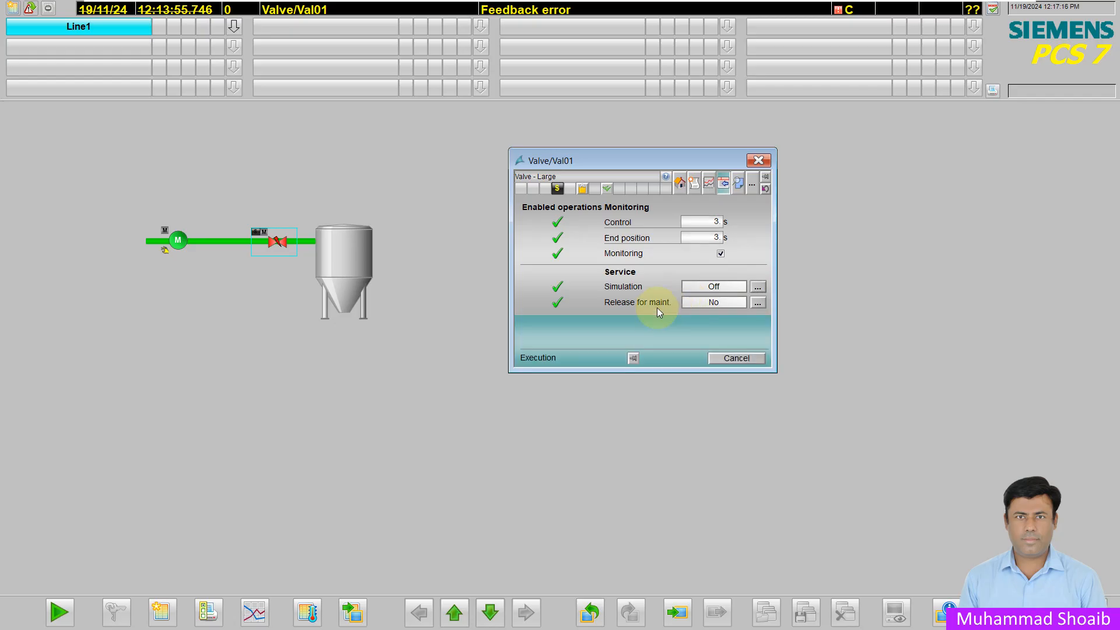
pyautogui.click(601, 340)
pyautogui.click(670, 358)
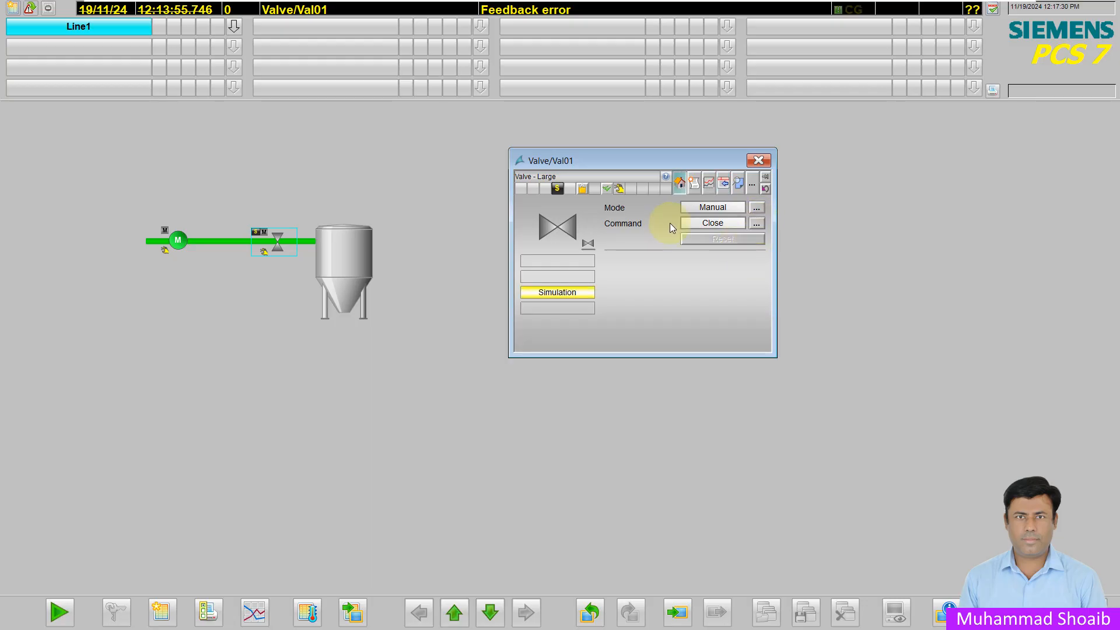
# Step: Command valve Val01 to open in manual mode and close its faceplate
pyautogui.click(758, 225)
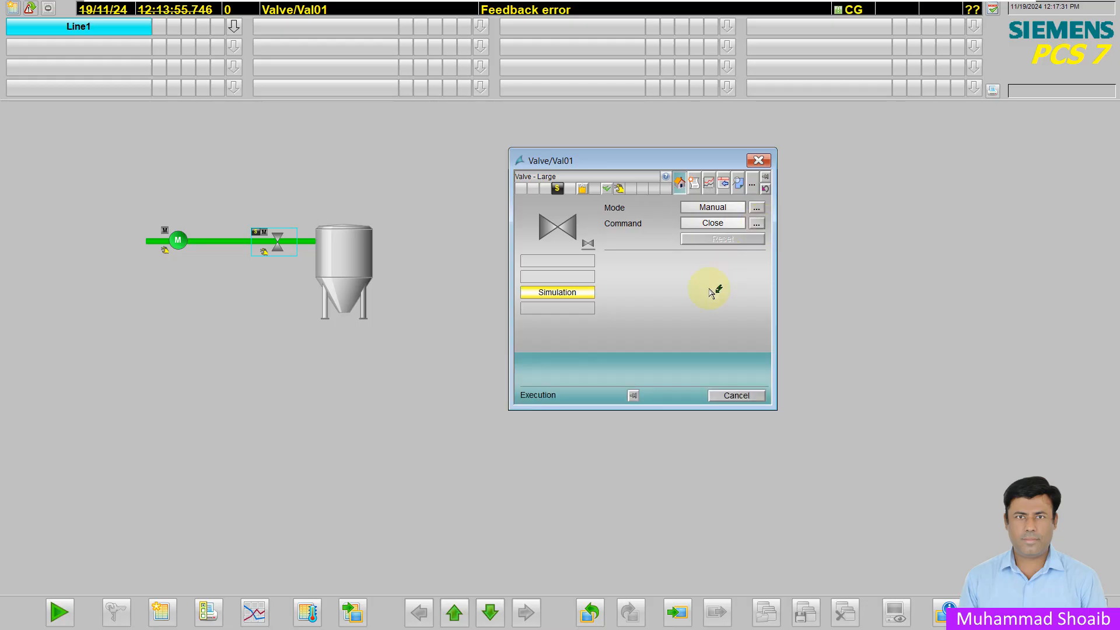
pyautogui.click(611, 374)
pyautogui.click(657, 397)
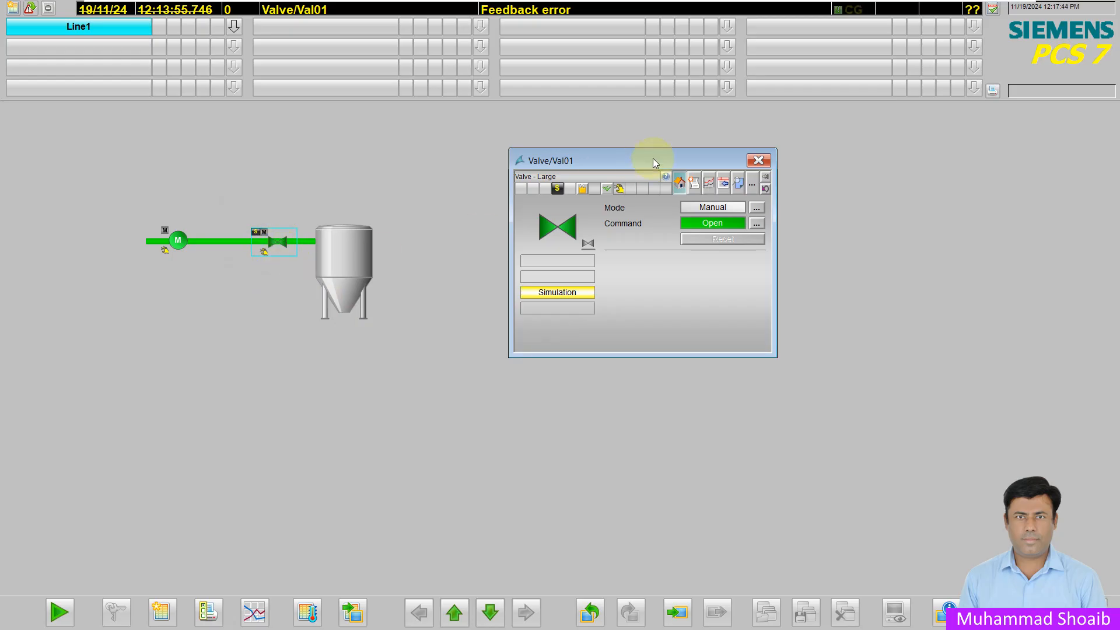
pyautogui.click(757, 161)
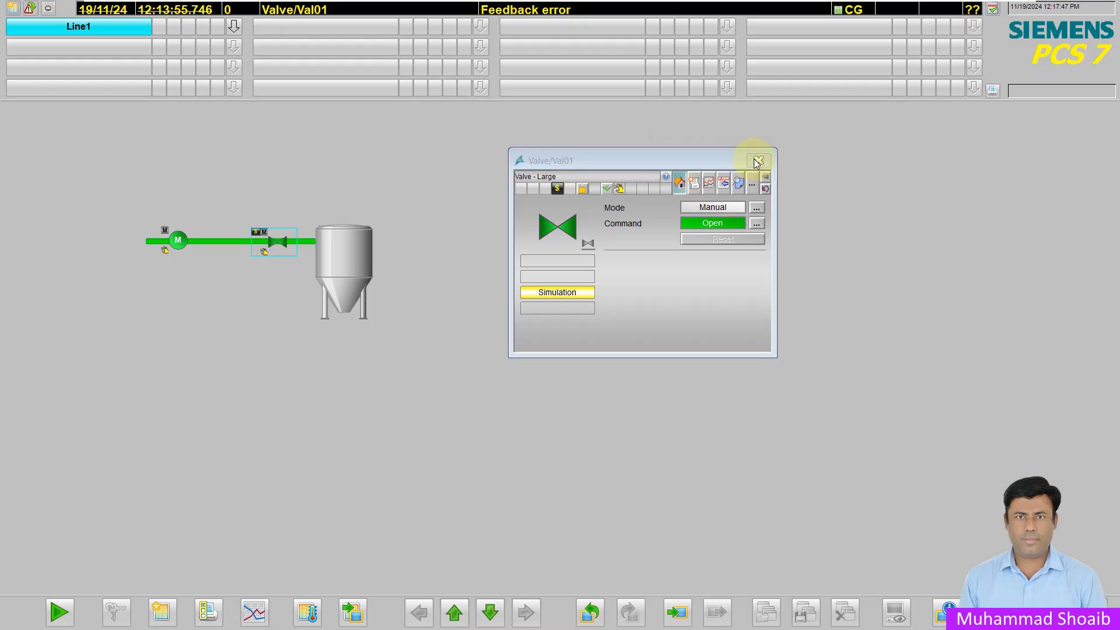